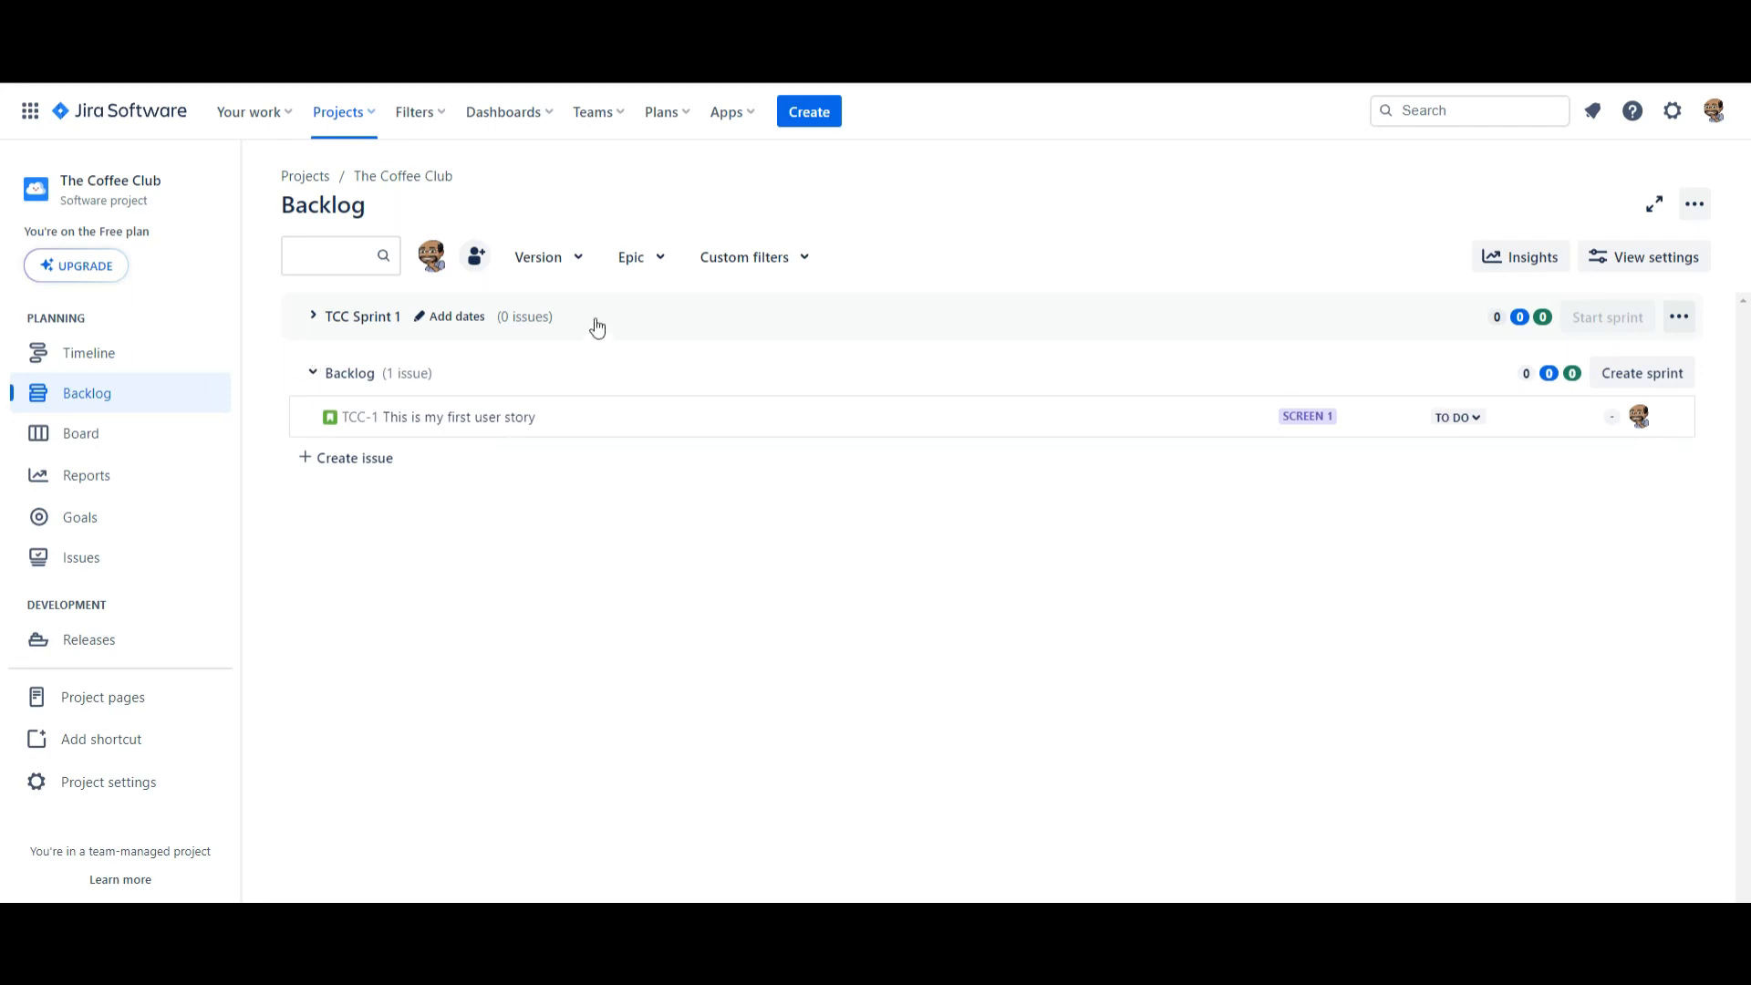
Step: Display the Epic and Version panels beside the backlog, and close the Epic panel again
left_click(659, 259)
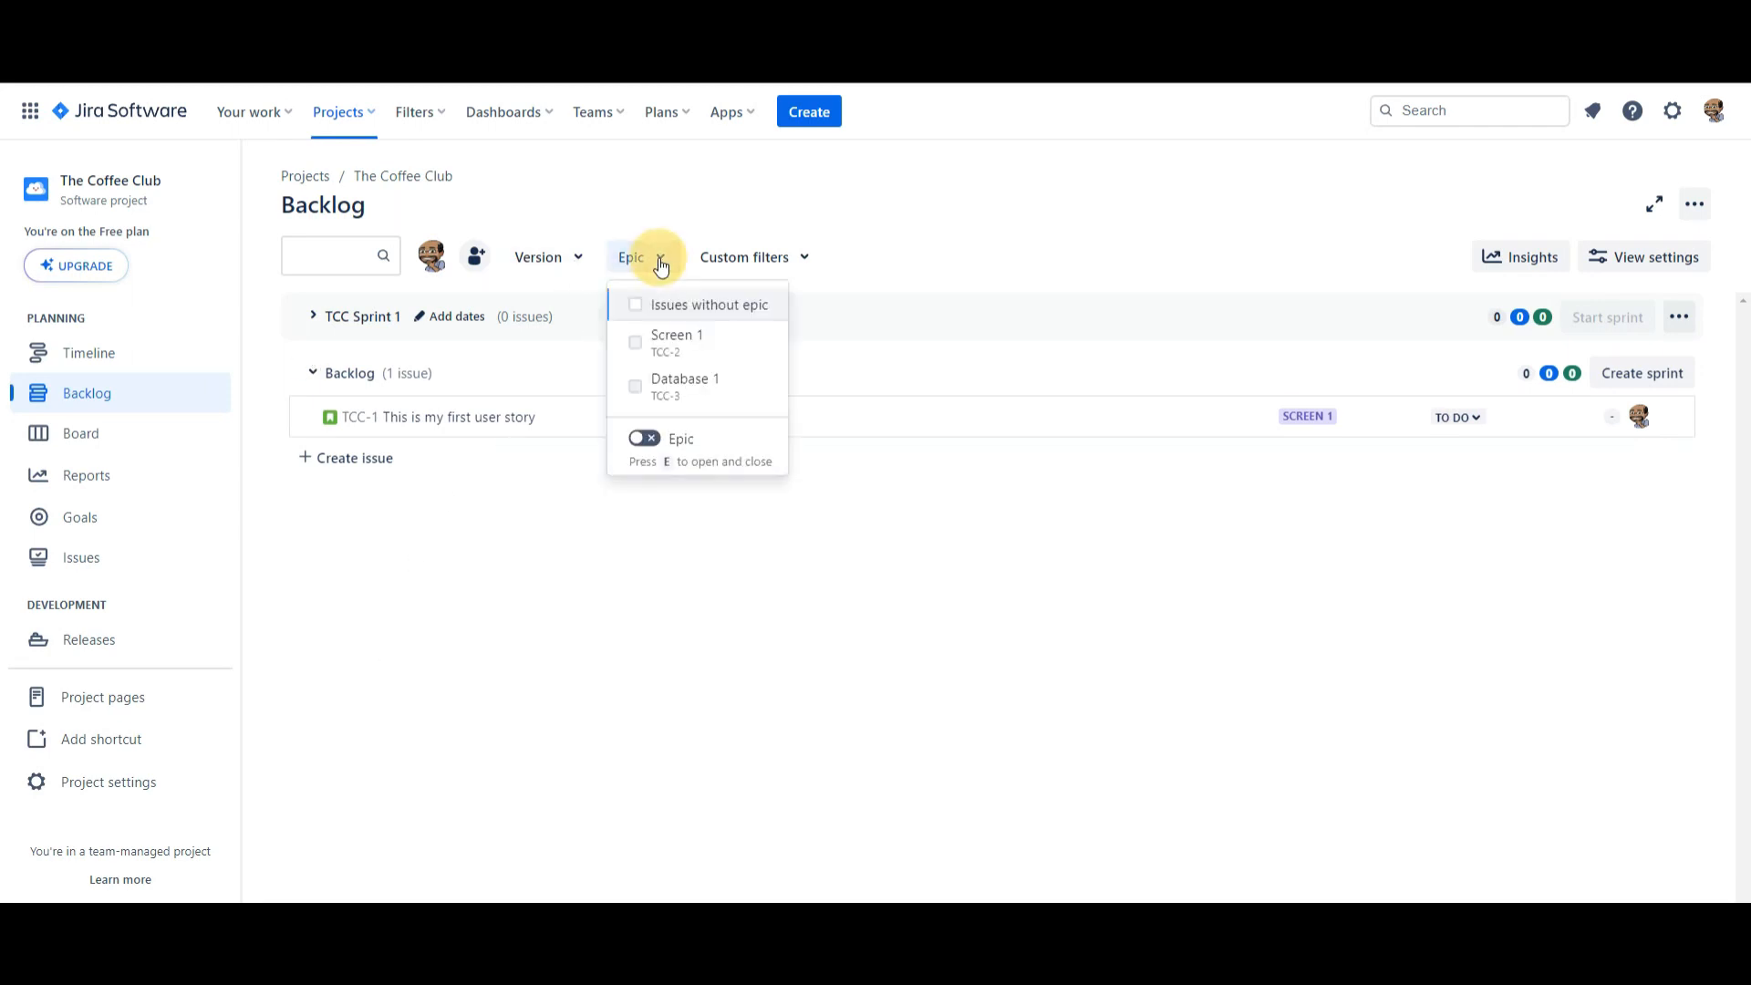
left_click(639, 443)
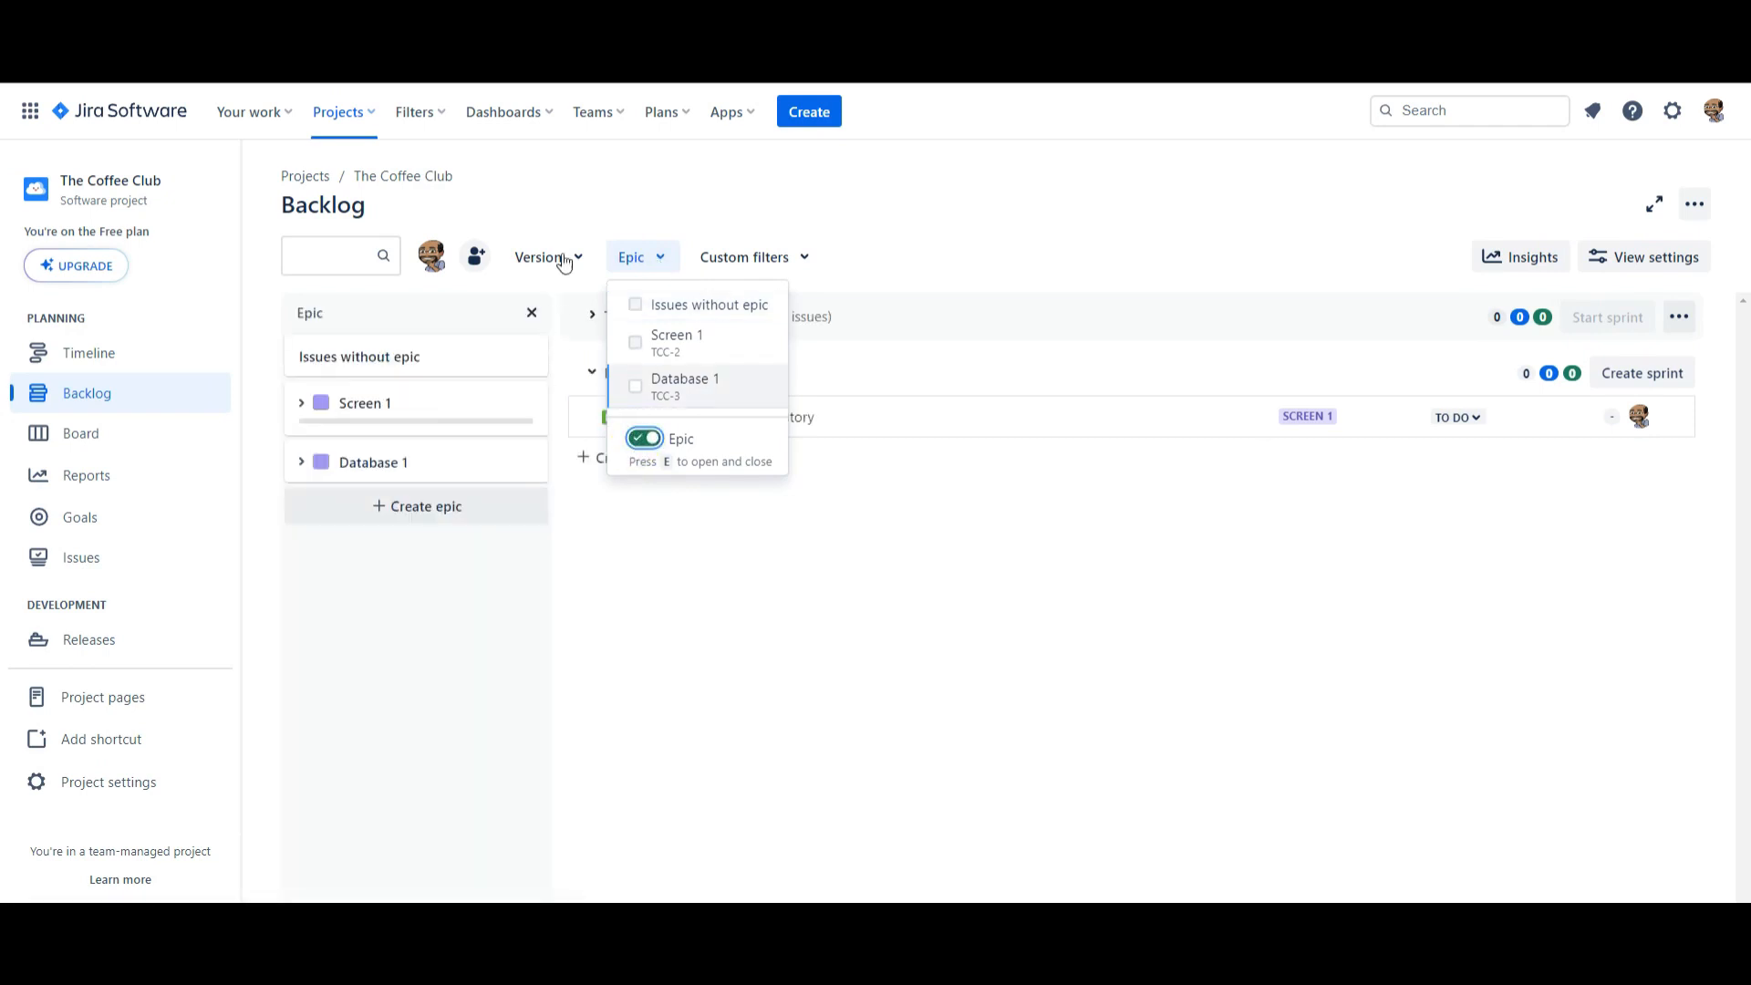
left_click(578, 262)
left_click(539, 352)
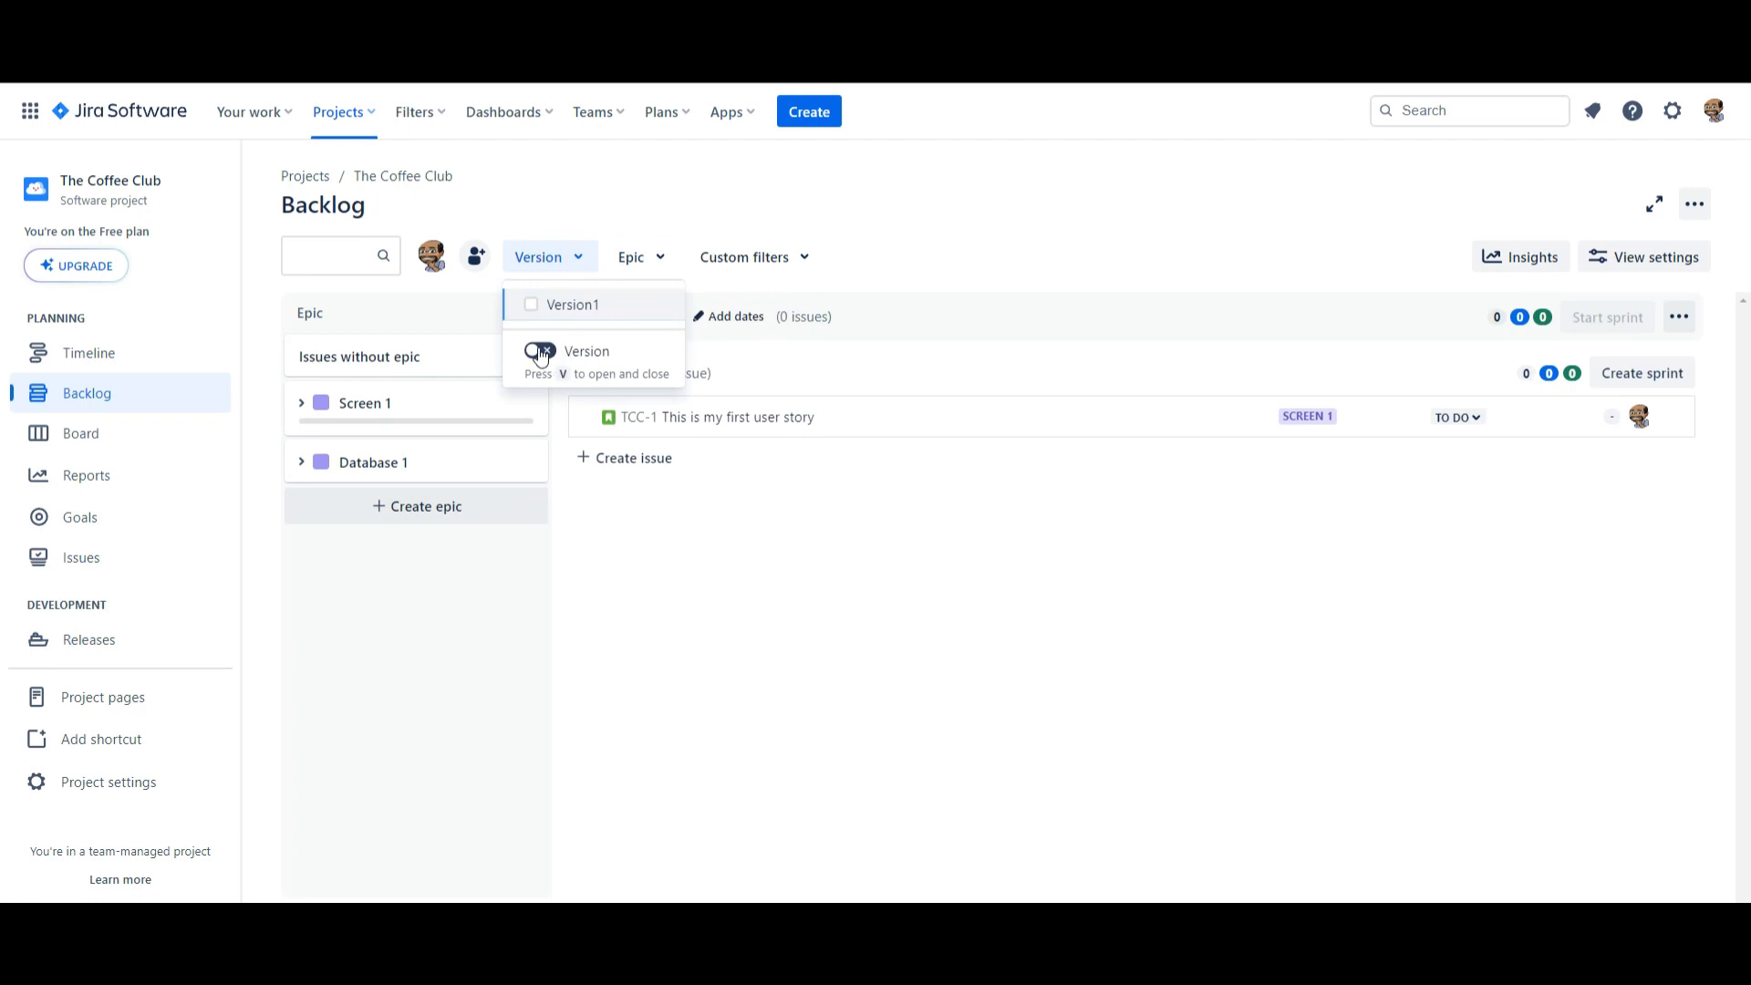
left_click(1104, 652)
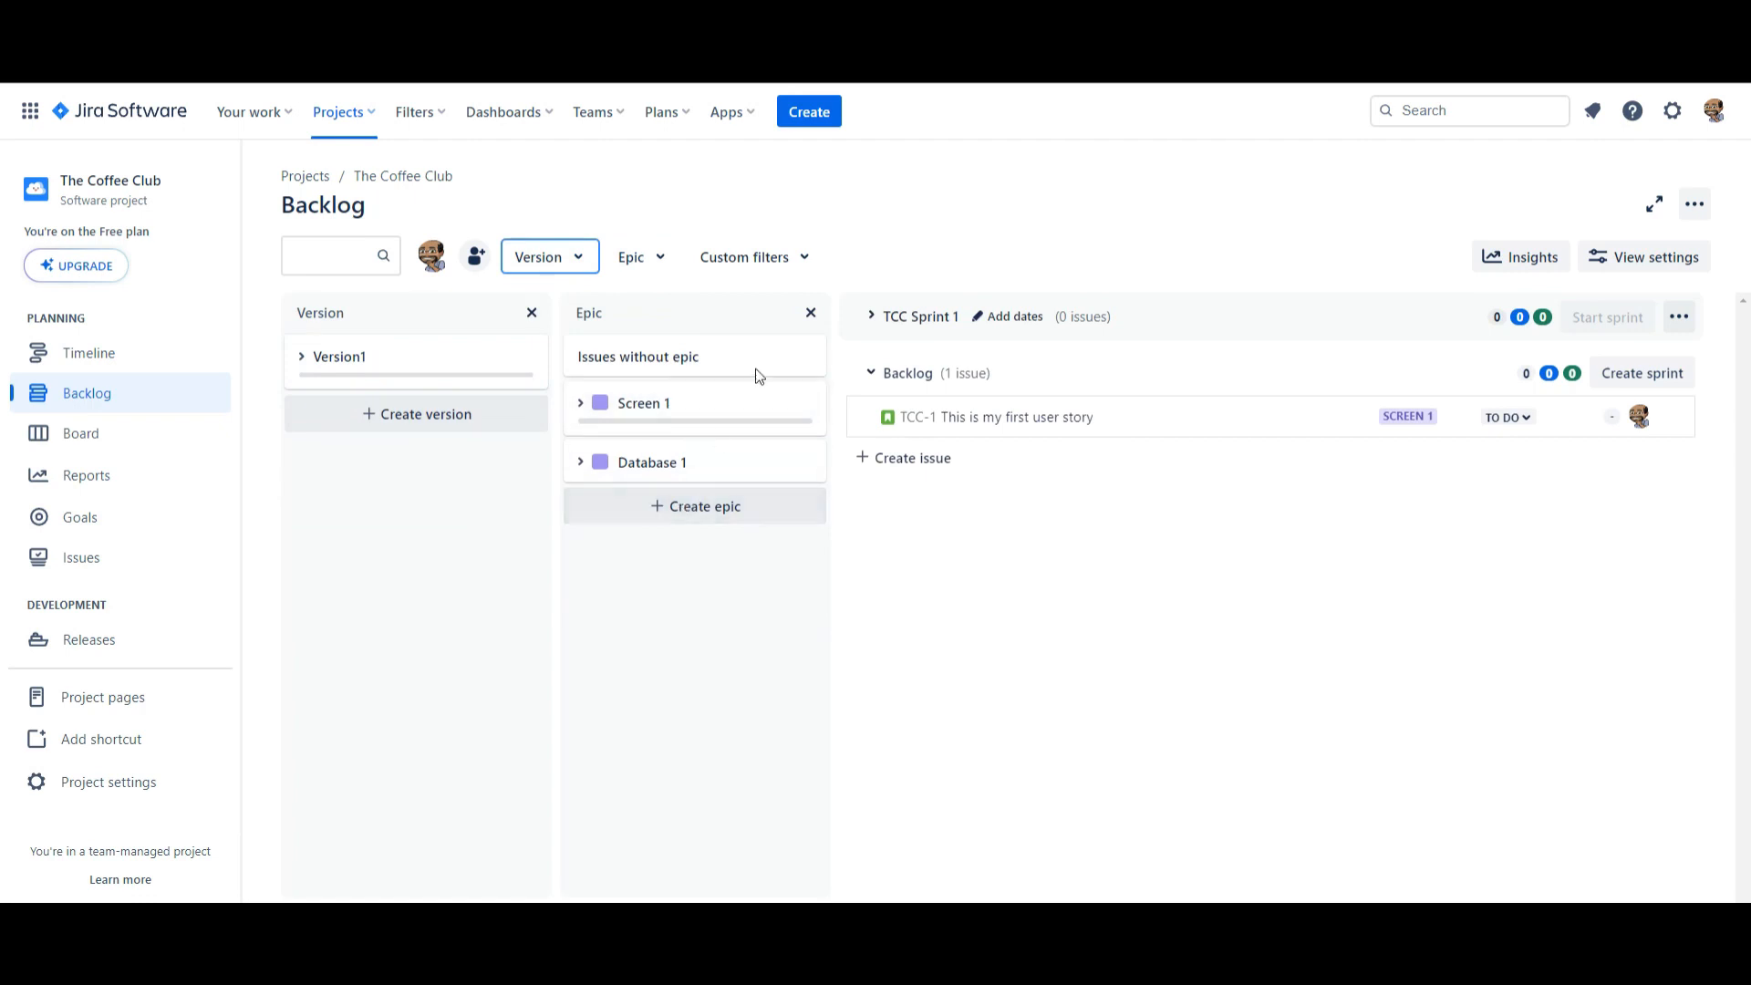
left_click(809, 315)
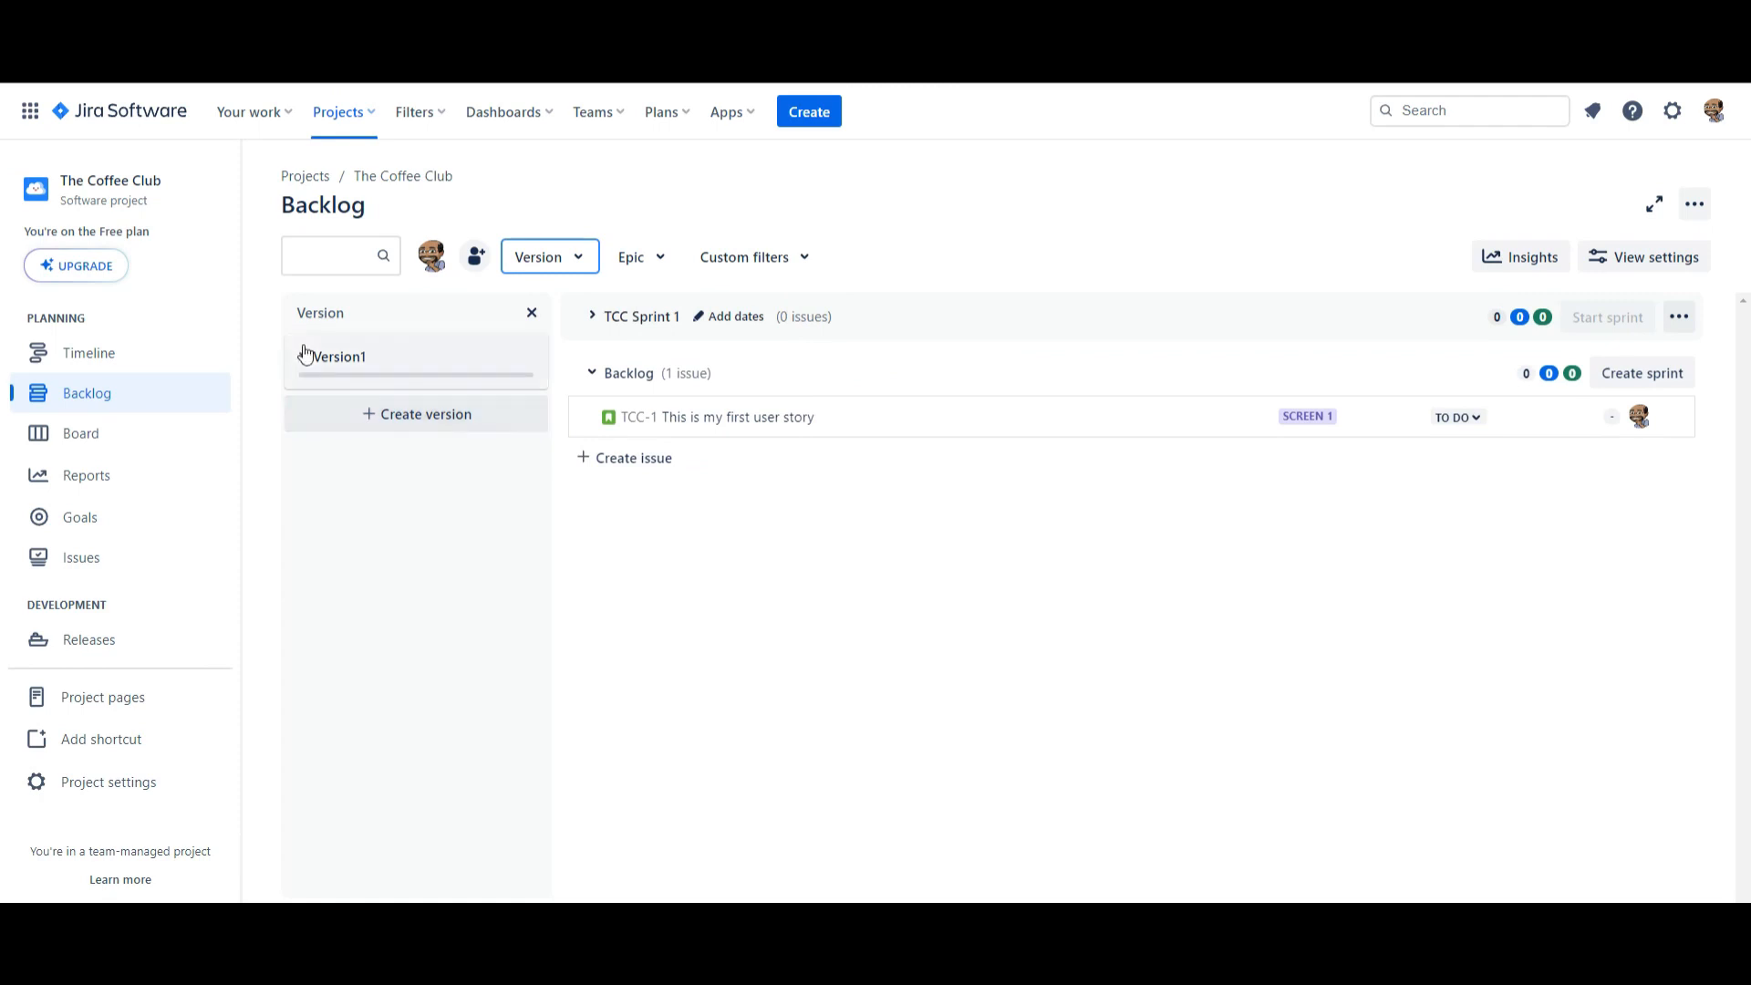
Step: Start a new version named FF#1 with the start date 1/1/2024
mouse_move(306, 374)
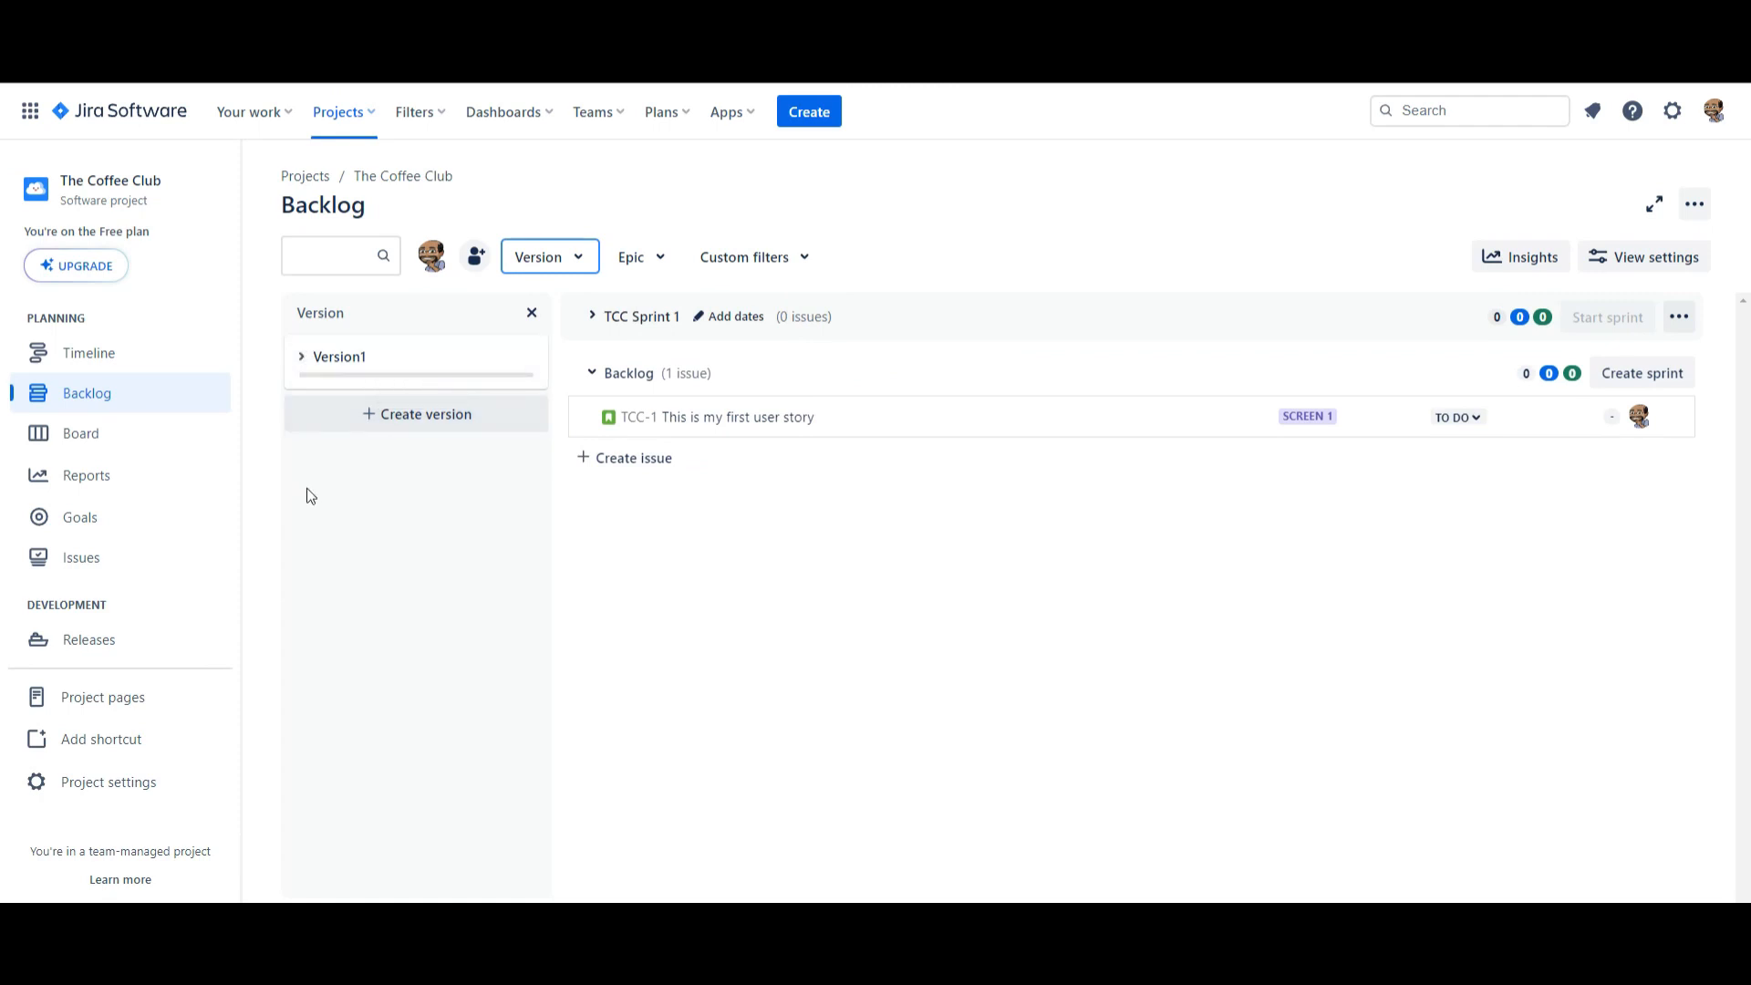
left_click(386, 417)
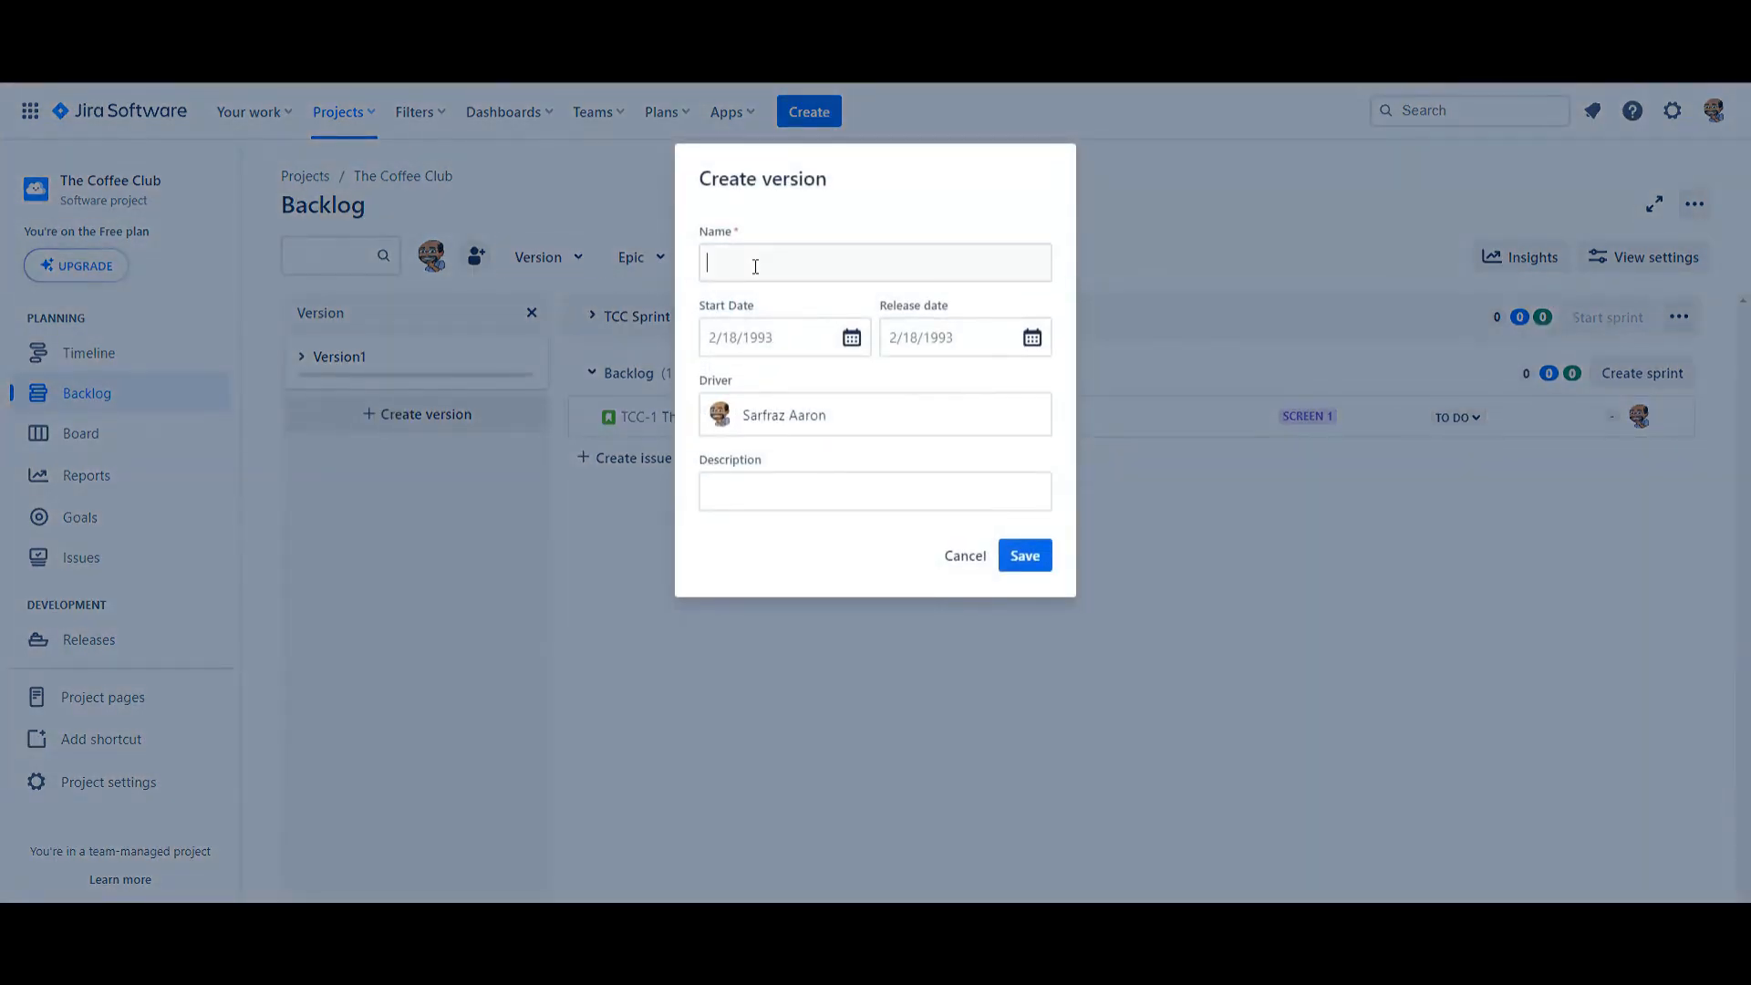
left_click(755, 267)
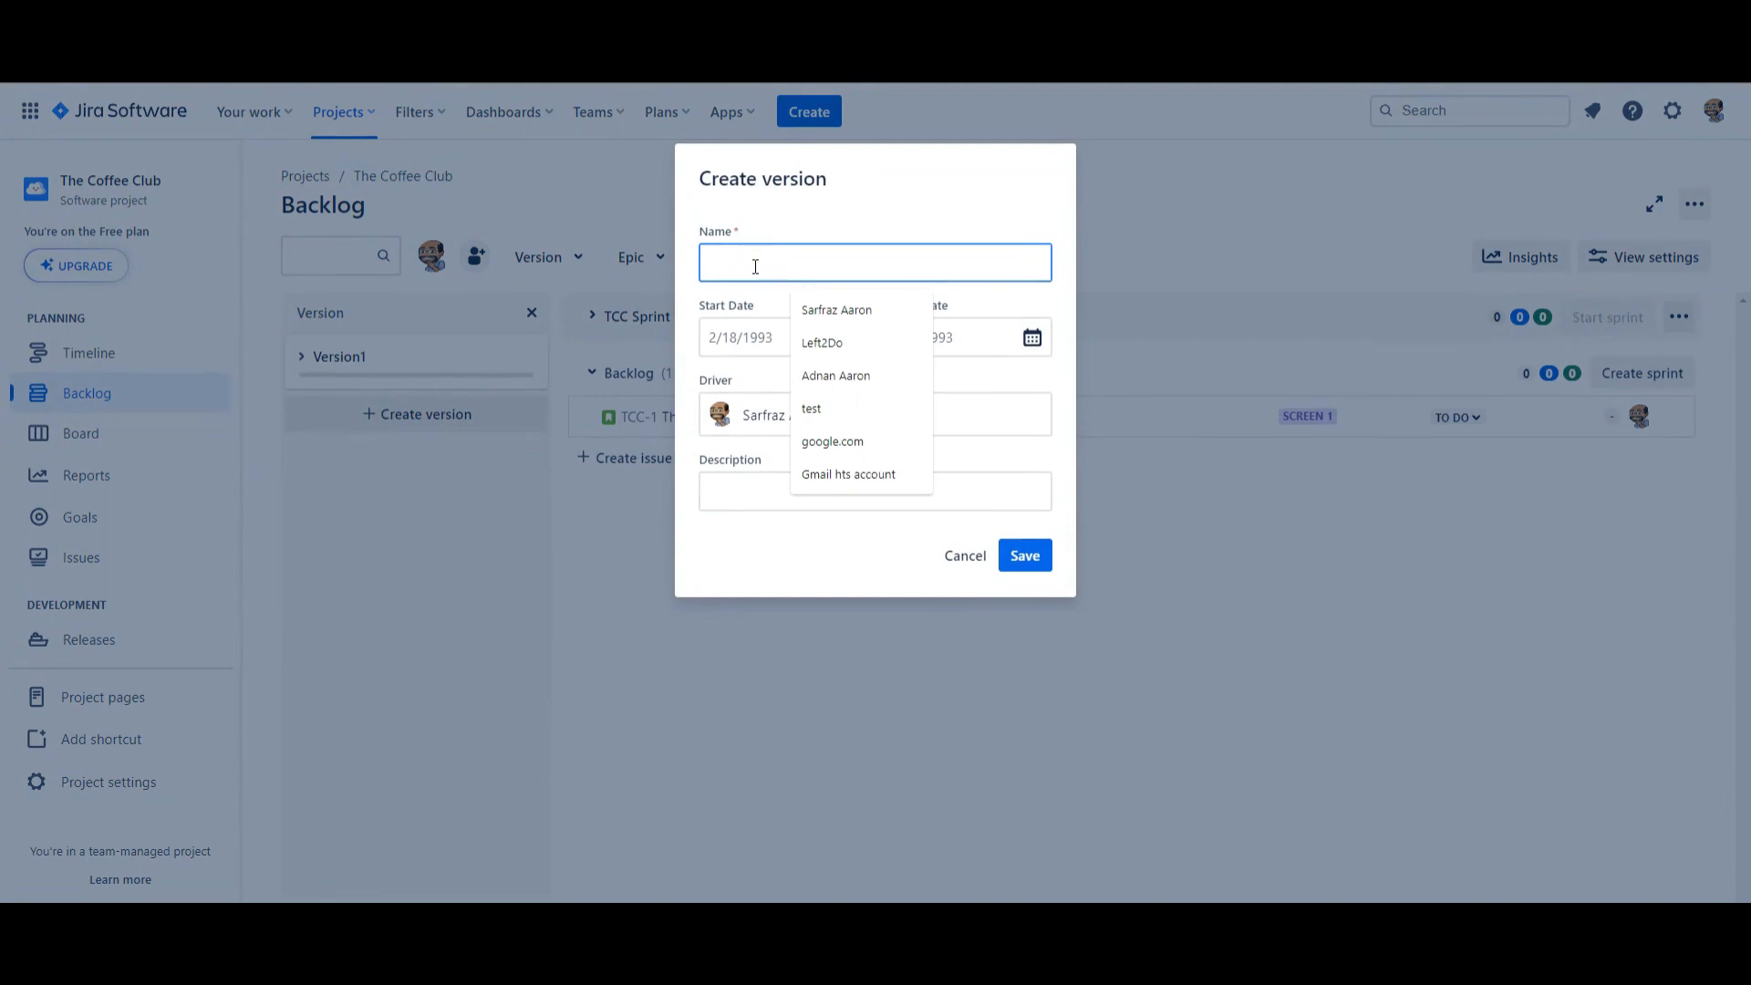
type("F")
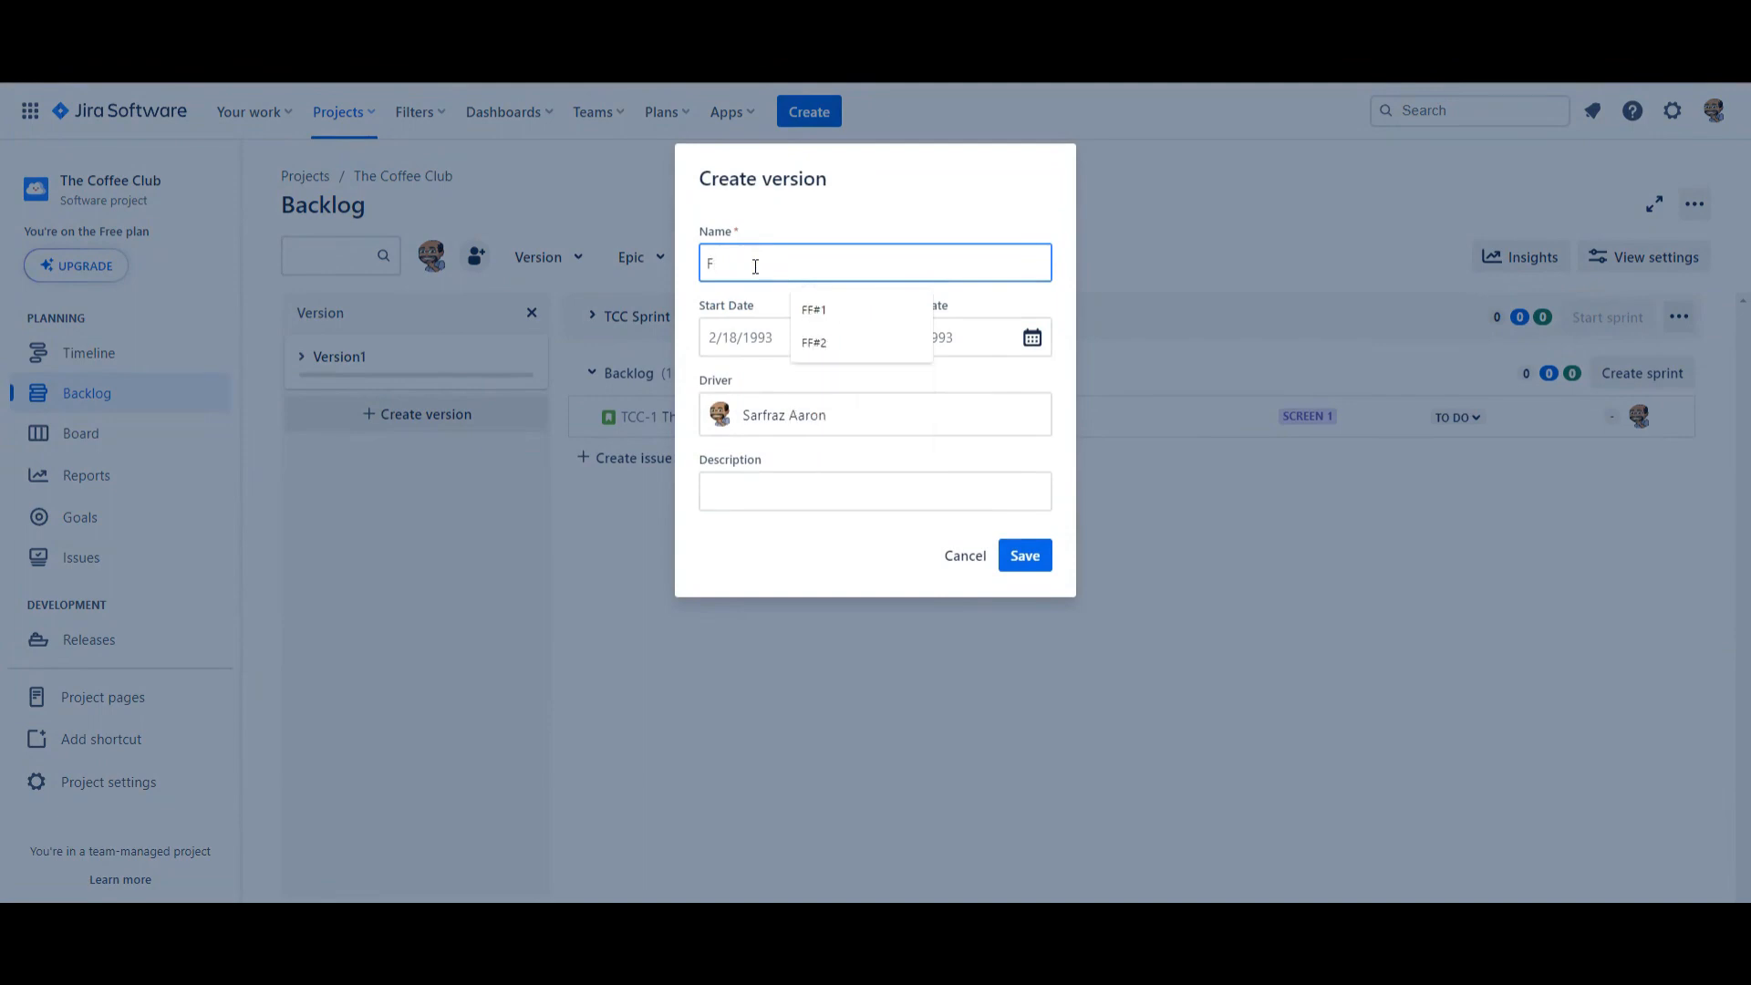
type("F#1")
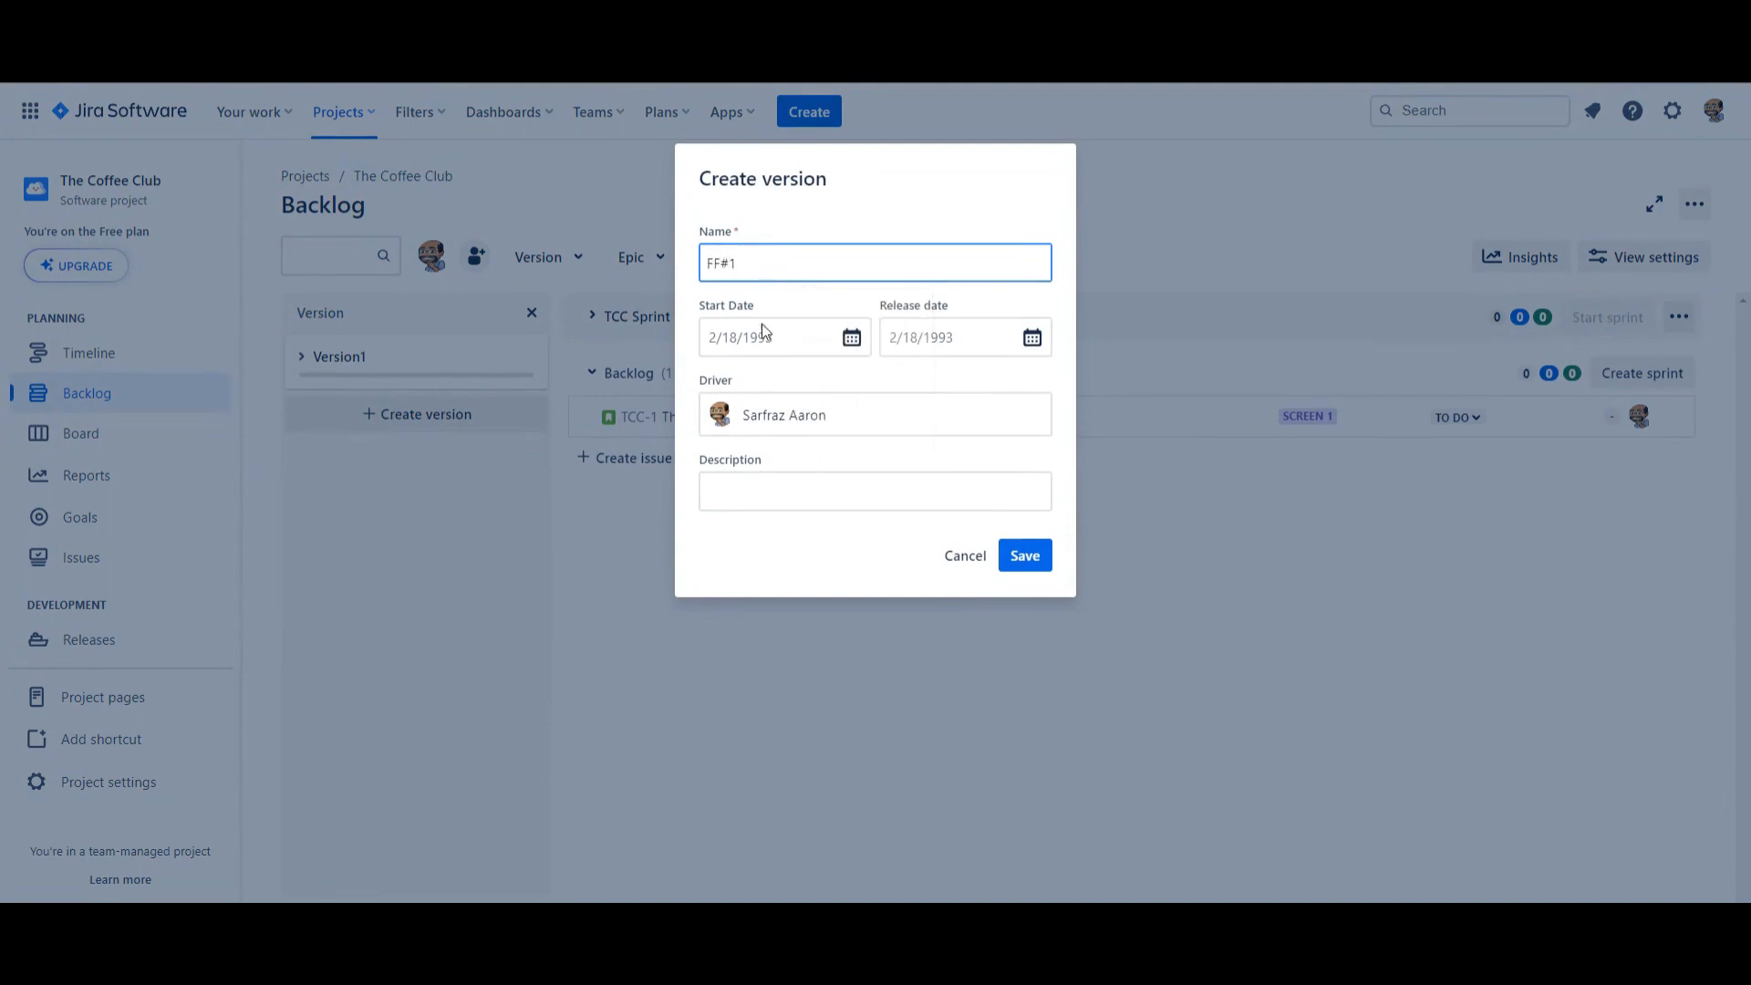
left_click(798, 347)
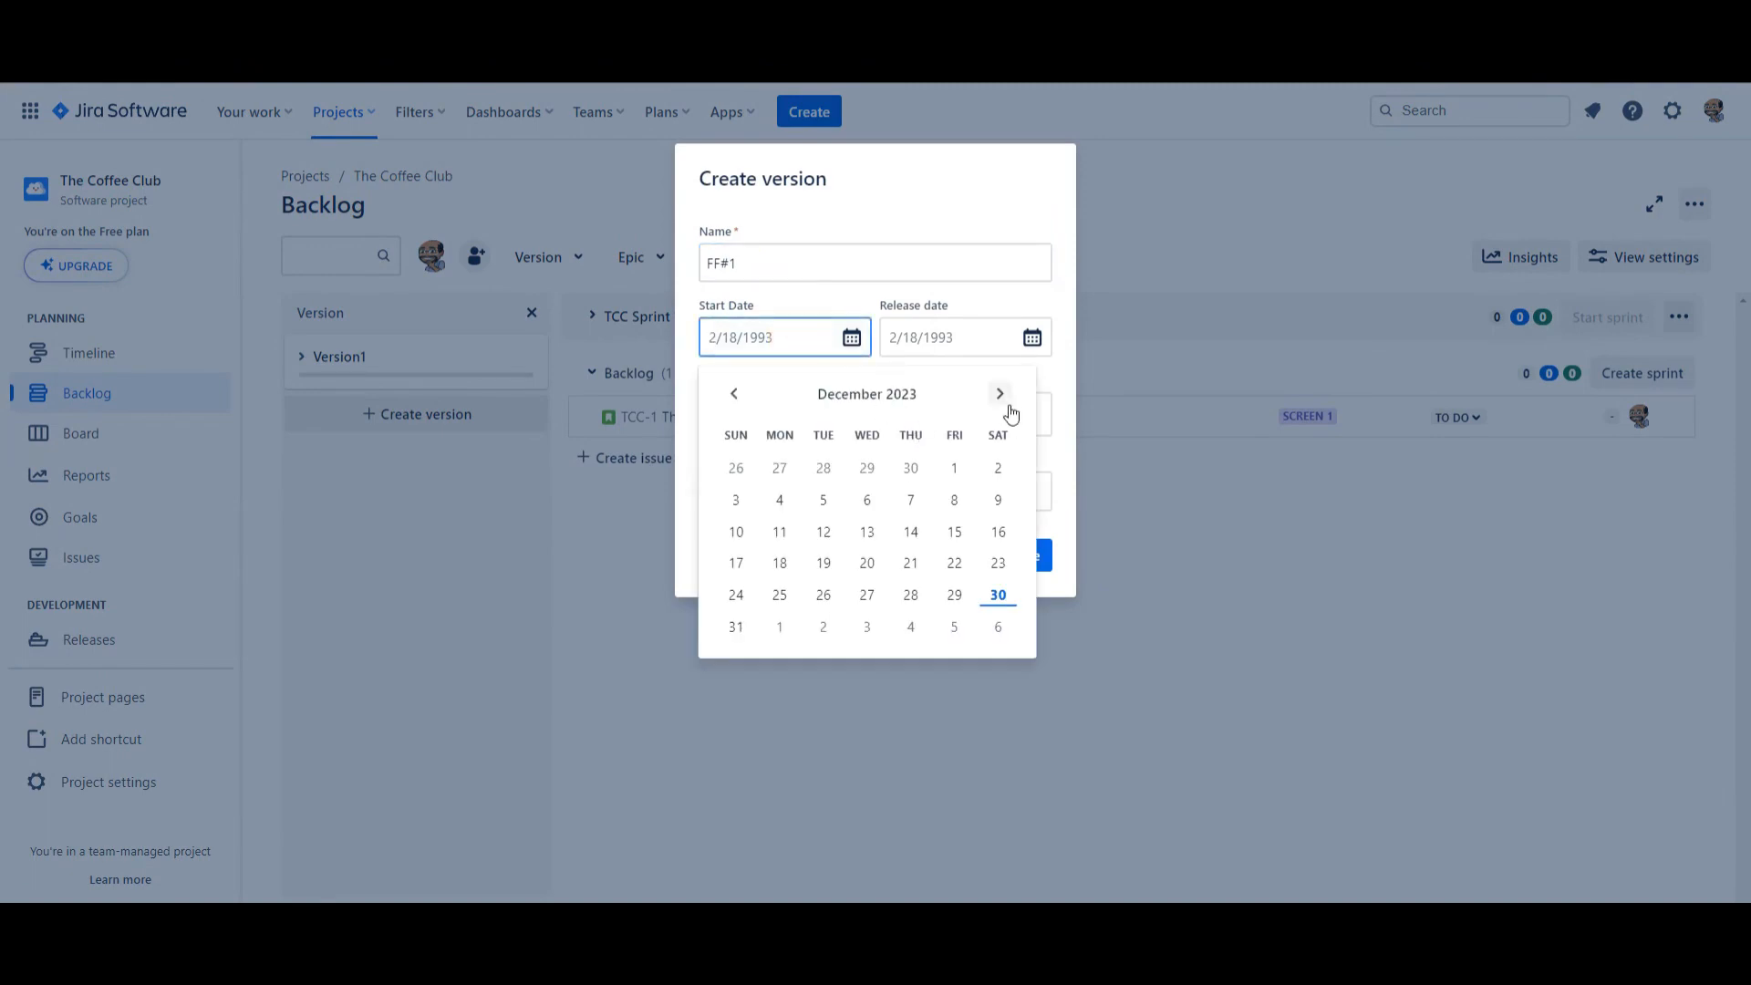
left_click(780, 626)
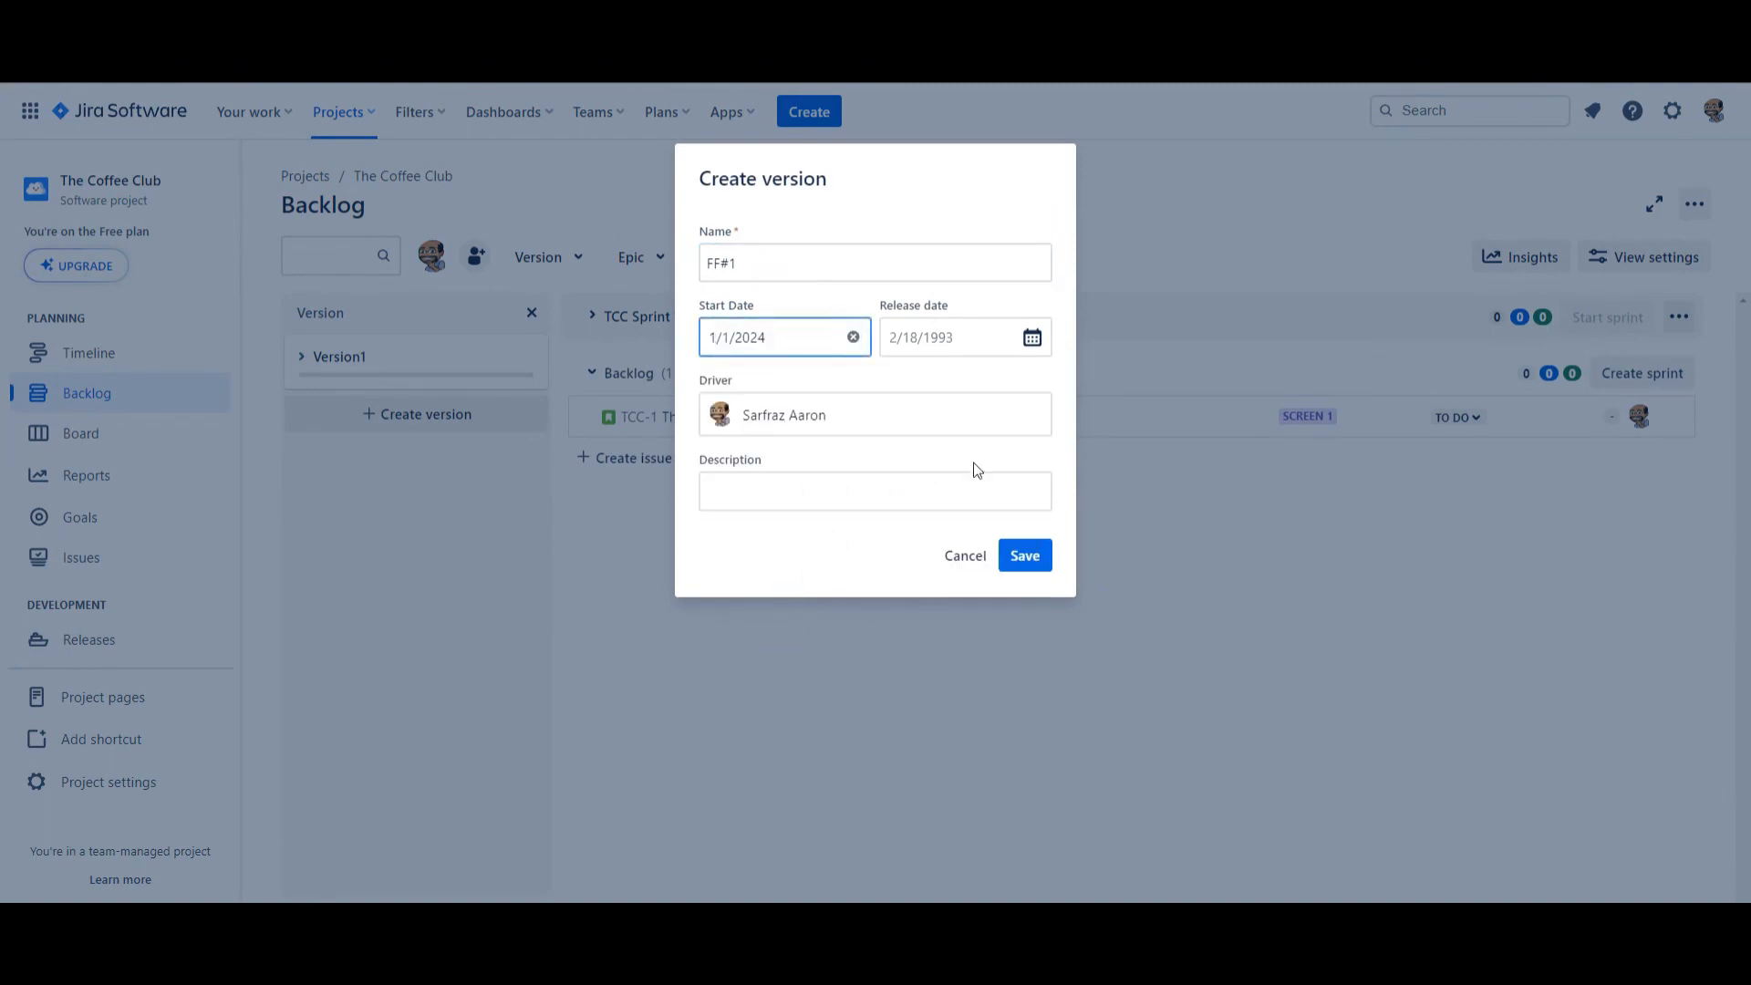
Step: Set the release date of version FF#1 to 6/30/2024
left_click(1010, 347)
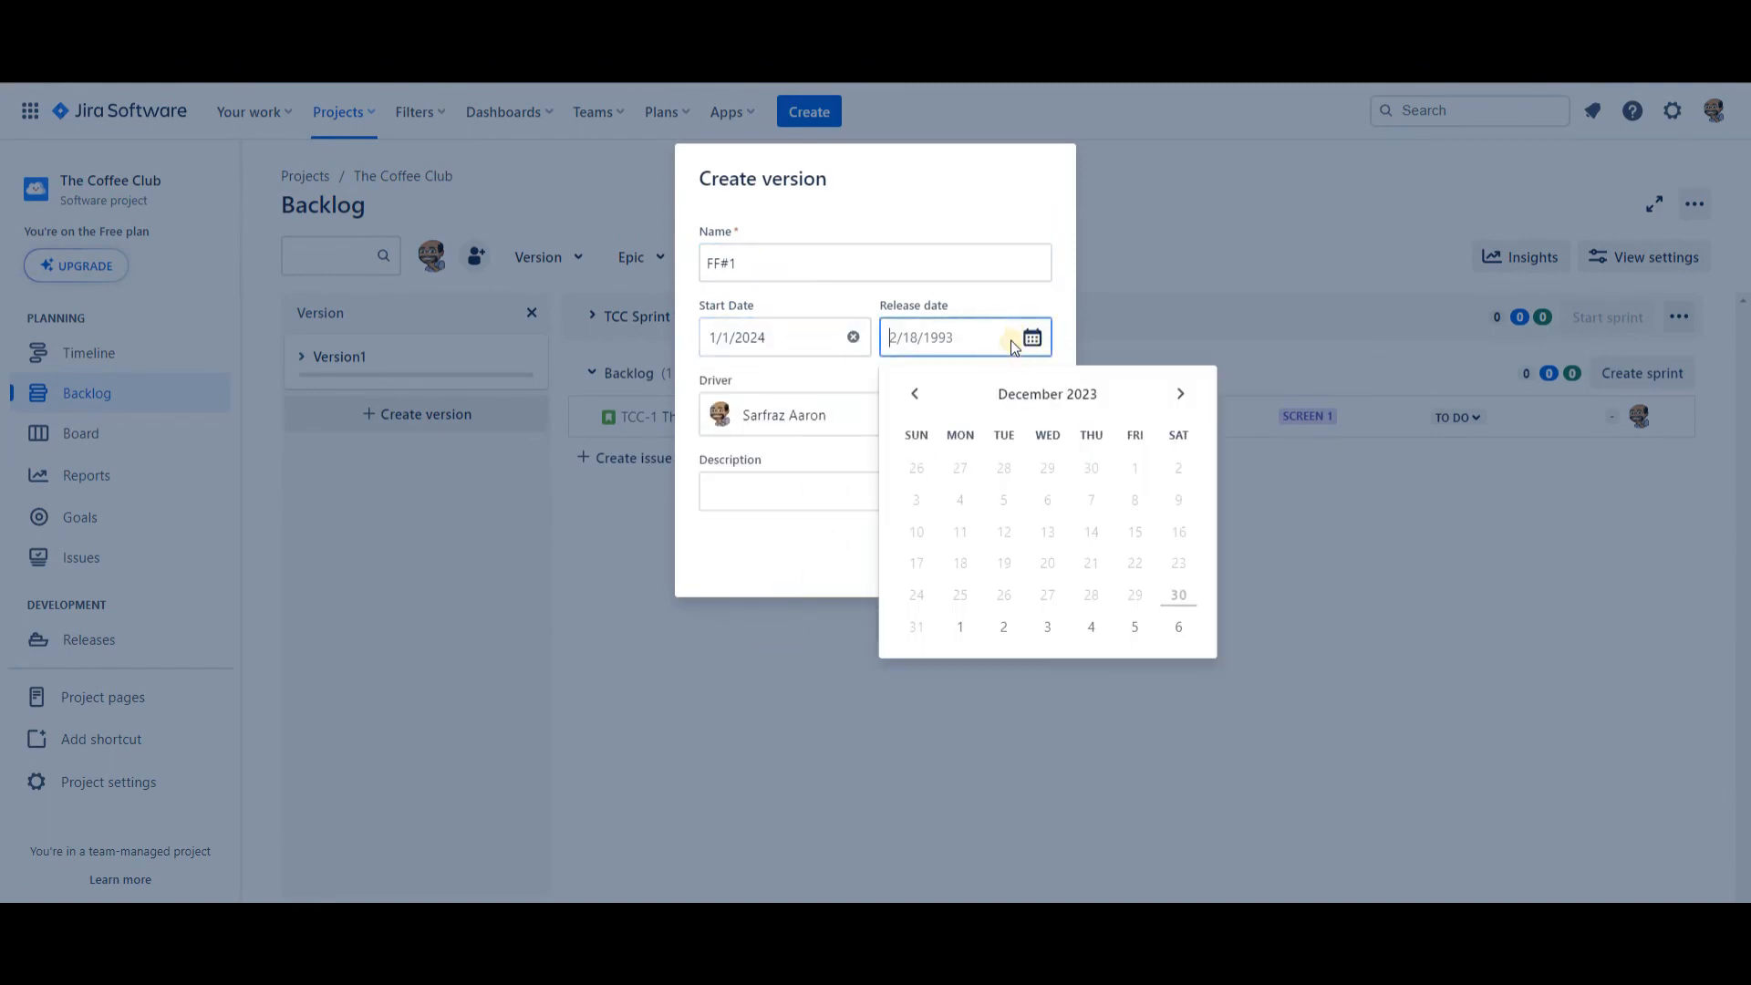
left_click(1178, 396)
left_click(1178, 396)
left_click(1178, 395)
left_click(1177, 401)
left_click(1177, 401)
left_click(1177, 401)
left_click(1177, 401)
left_click(914, 393)
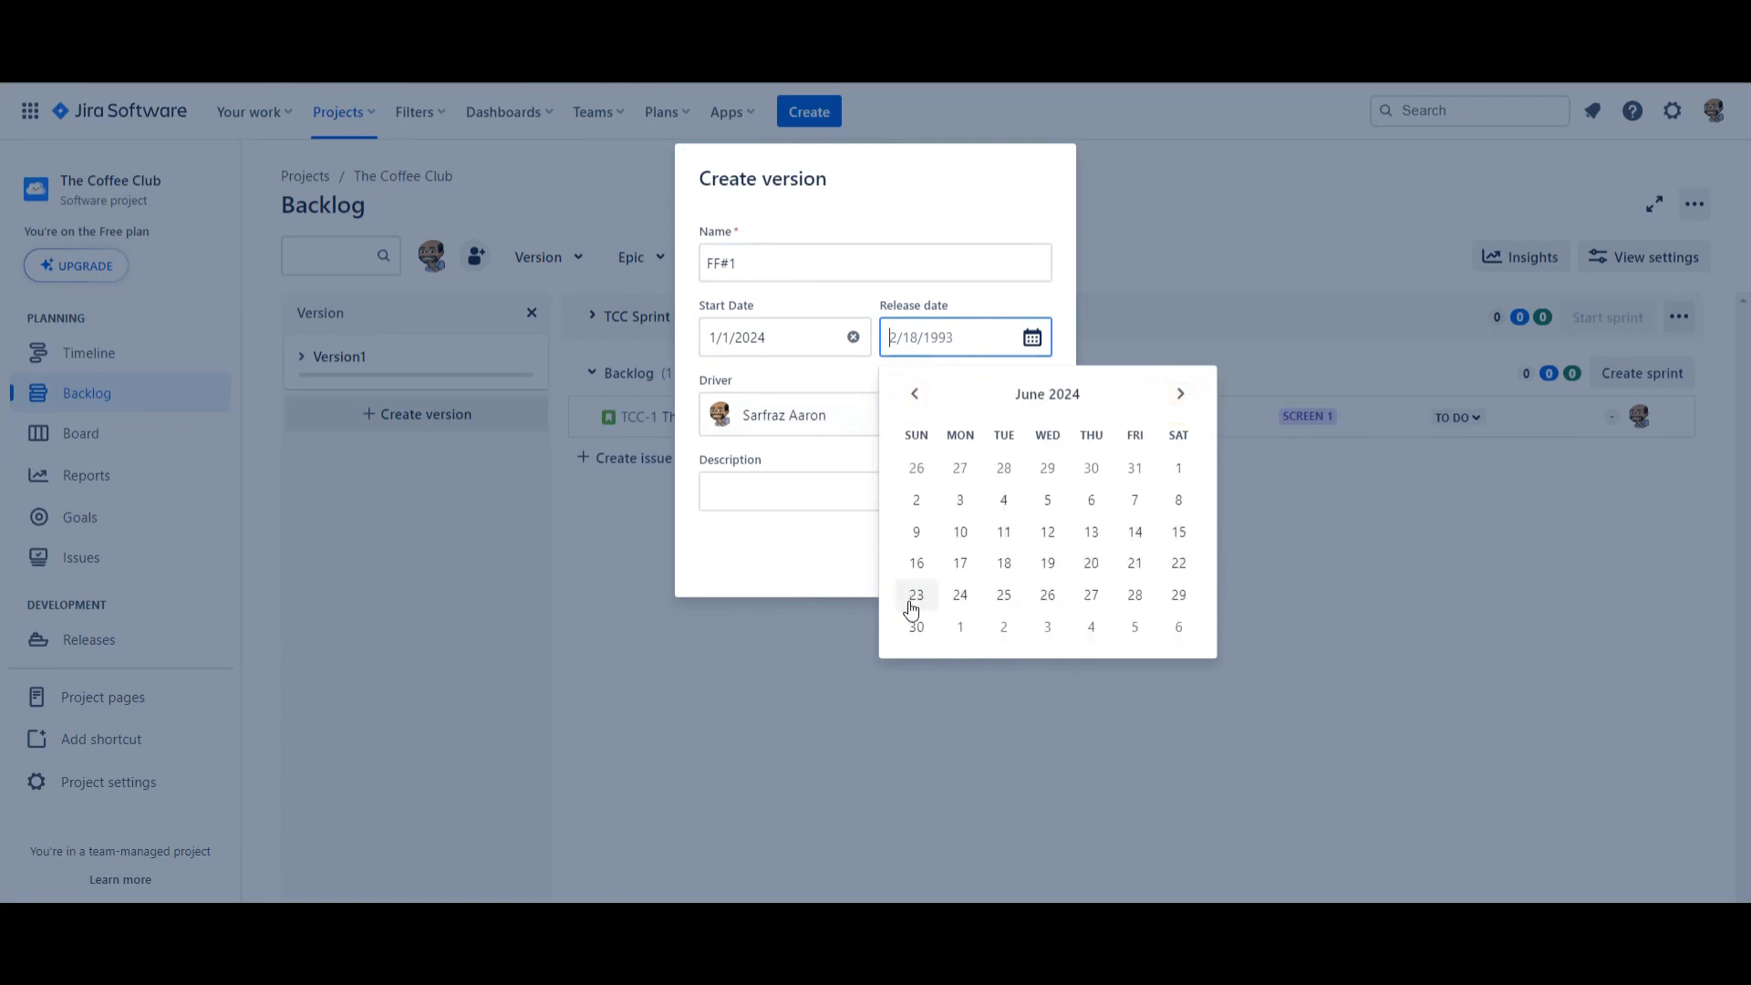
left_click(917, 627)
Step: Give version FF#1 the description "All issues part of FF#1" and save it
left_click(809, 494)
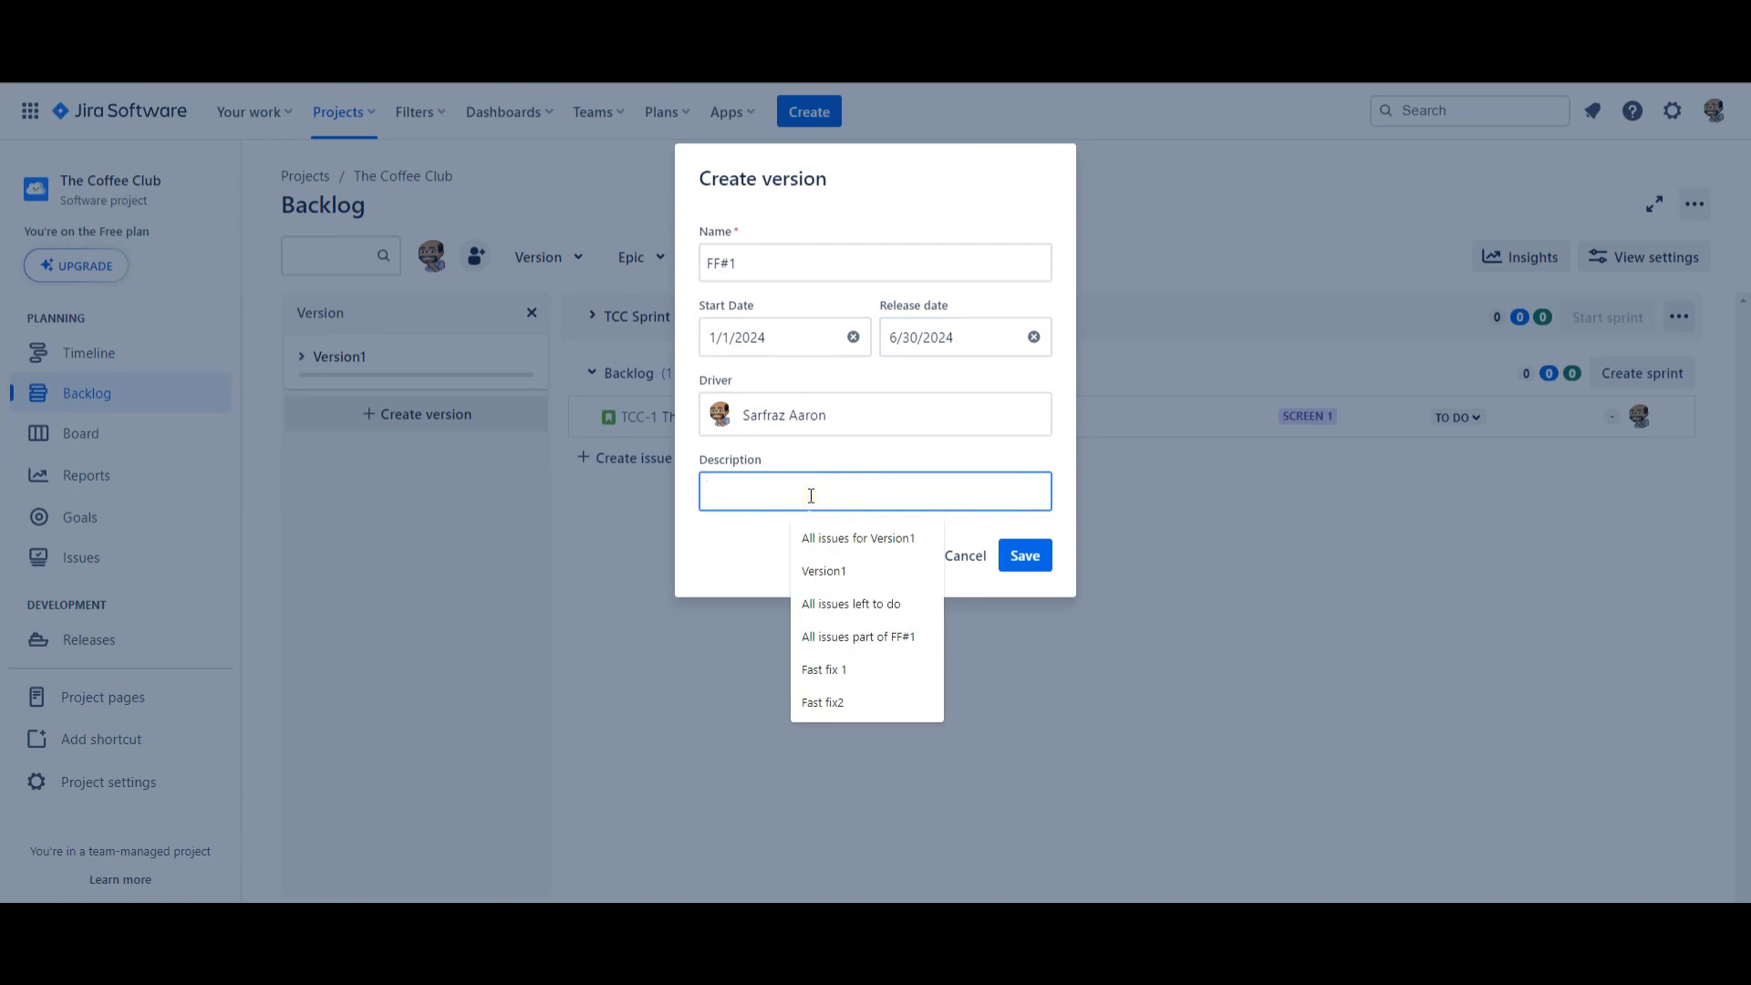
left_click(871, 638)
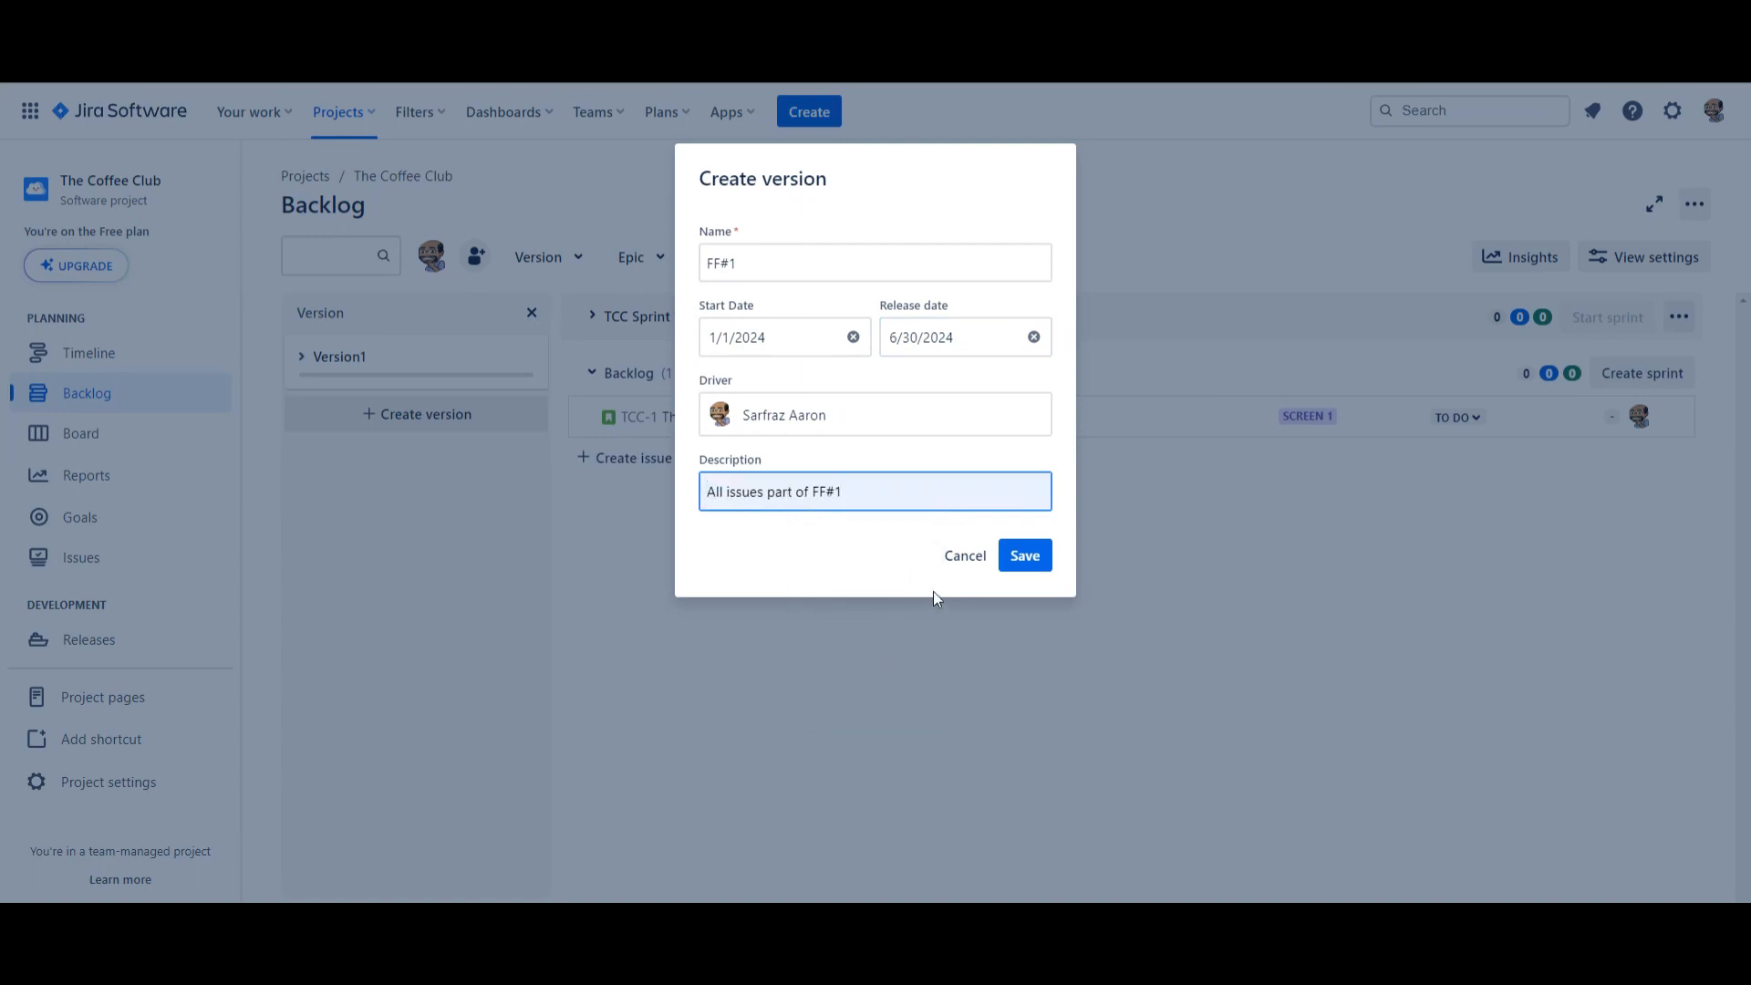
left_click(1030, 556)
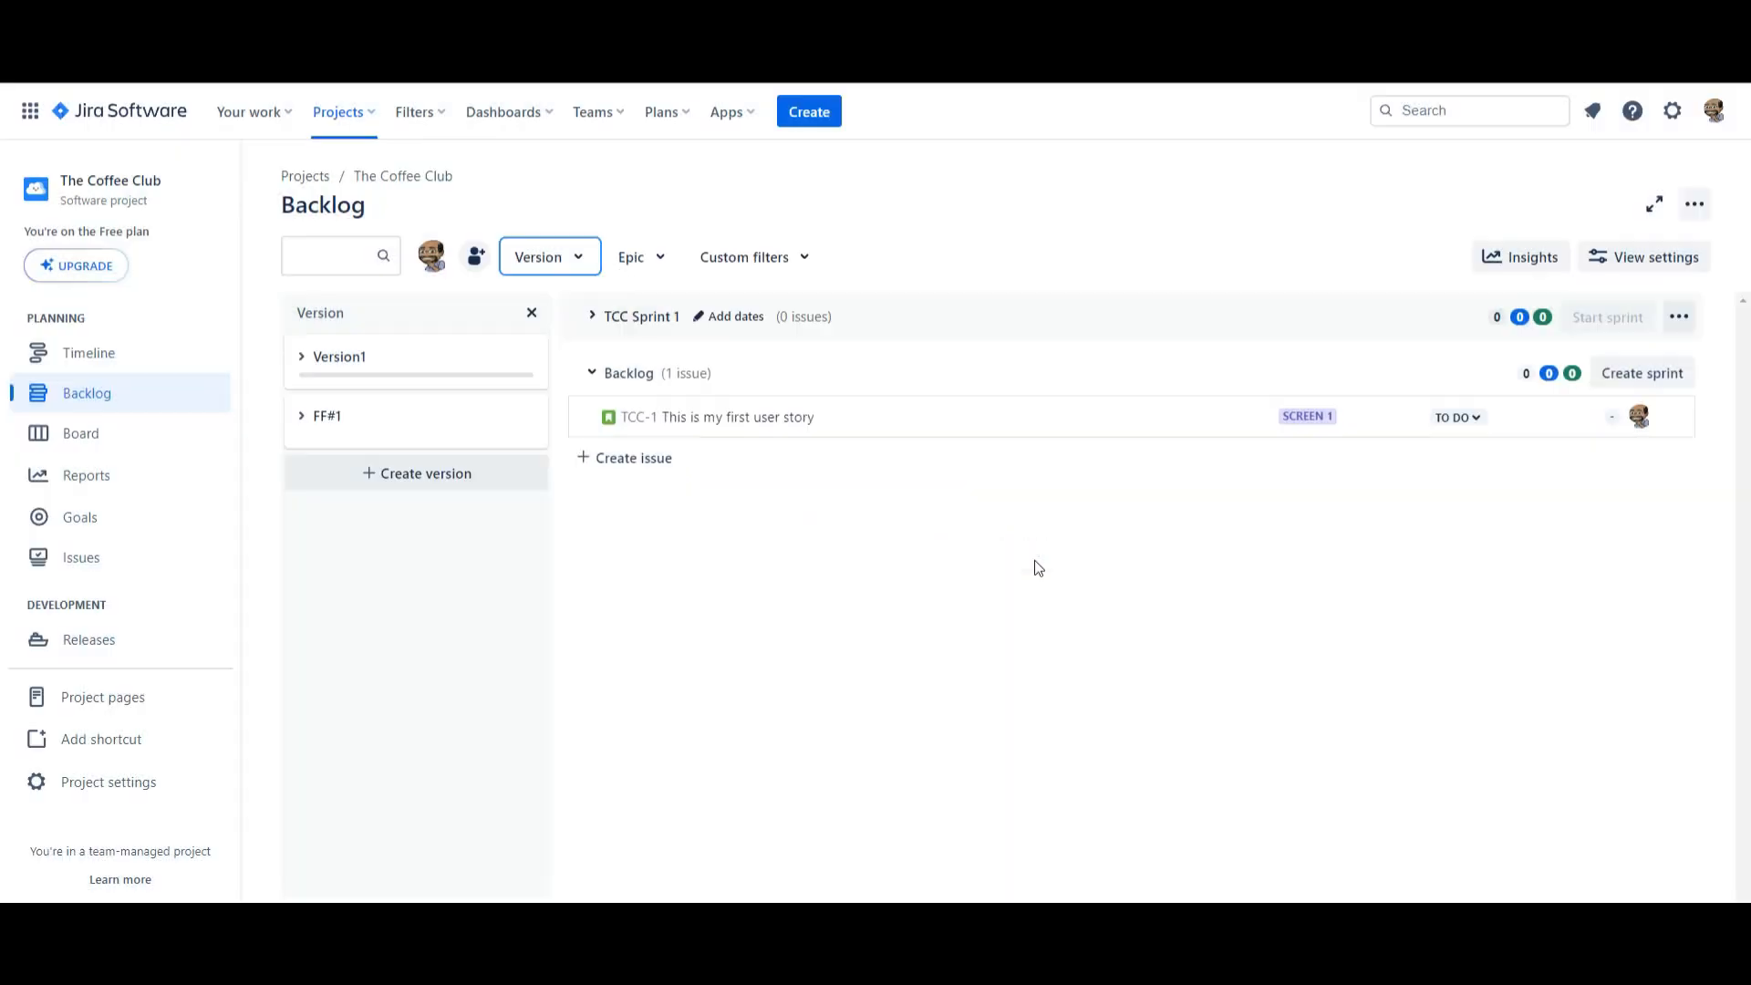
Step: Start another new version named FF#2 with the start date 1/1/2024
left_click(425, 473)
left_click(788, 259)
type("FF#2")
left_click(821, 337)
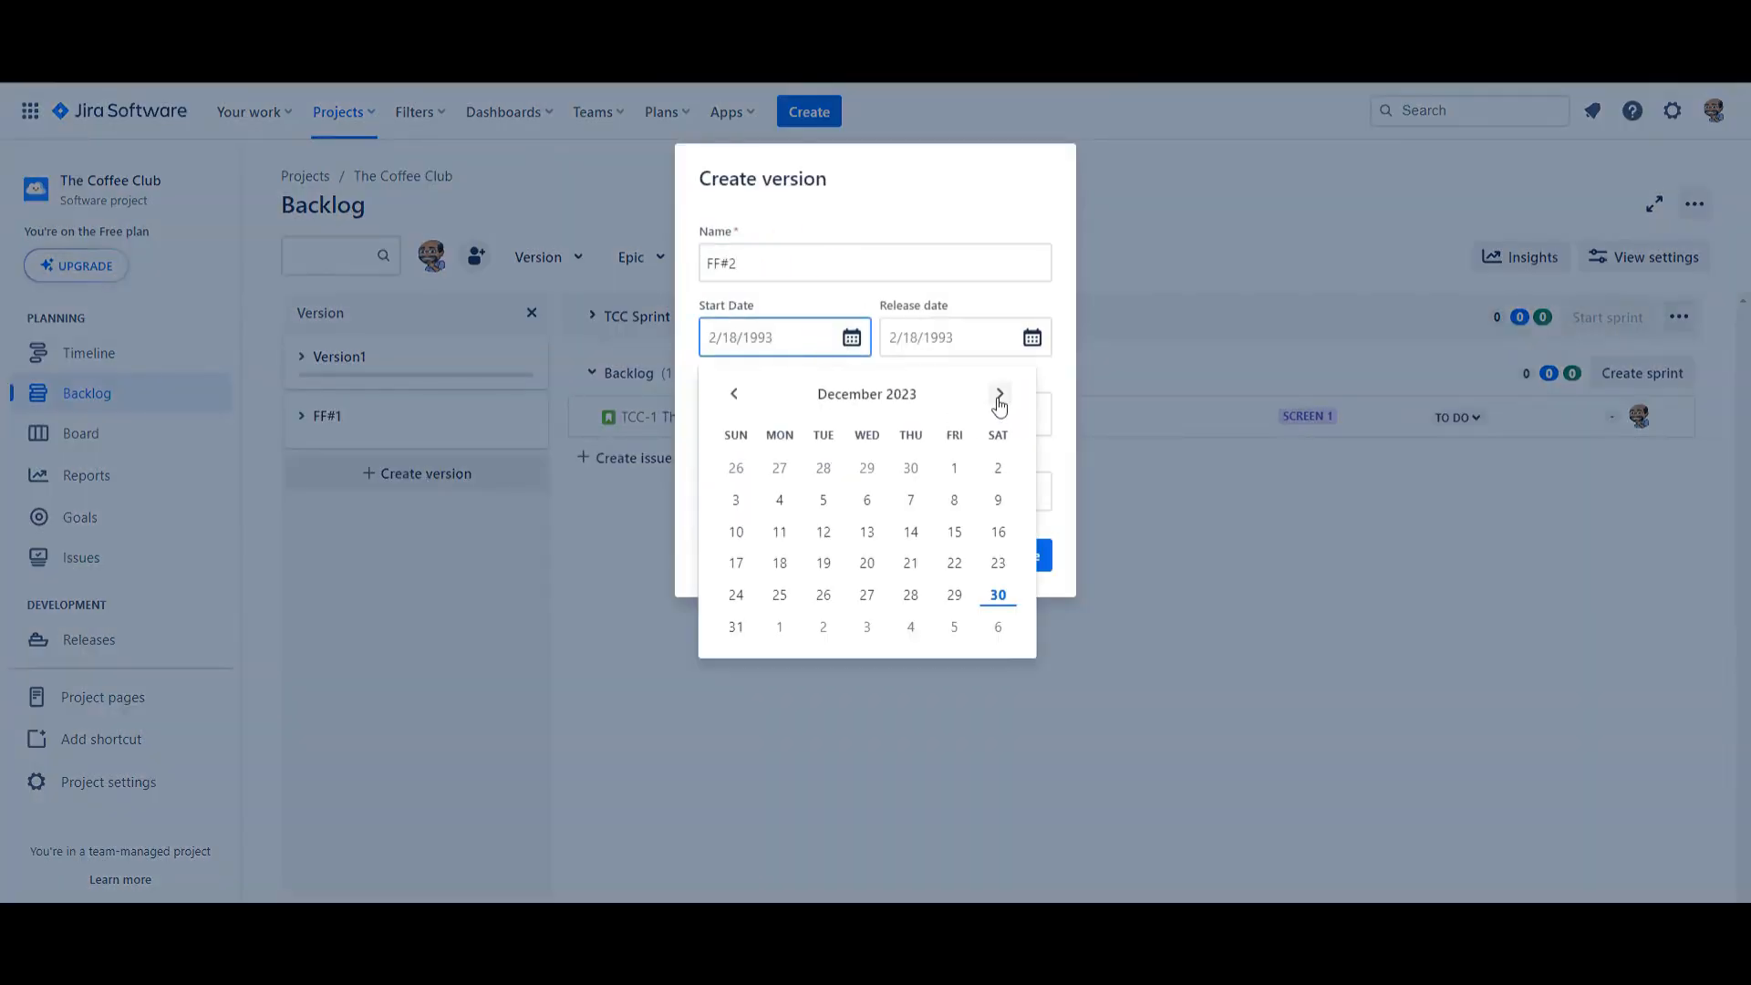
left_click(999, 394)
left_click(779, 470)
Step: Set the release date of version FF#2 to 6/30/2024
left_click(983, 338)
triple_click(1181, 395)
triple_click(1181, 395)
left_click(917, 625)
Step: Give version FF#2 the description "All issues part of FF#2" and save it
left_click(802, 498)
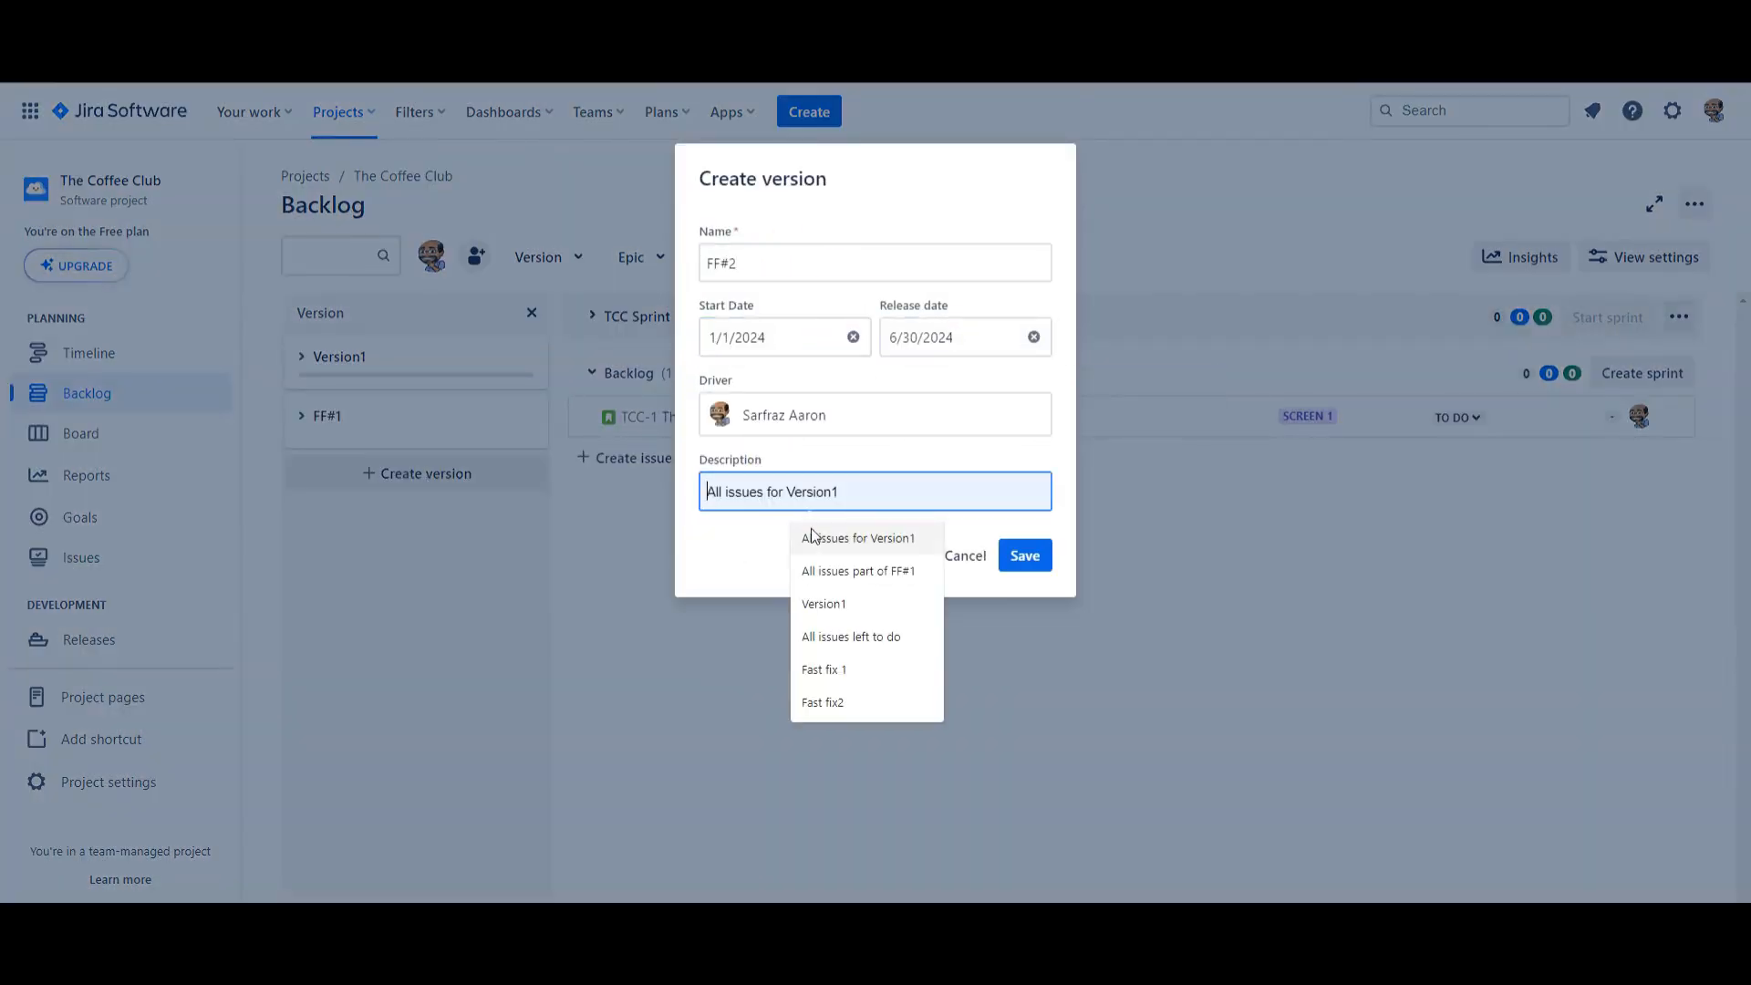
left_click(832, 571)
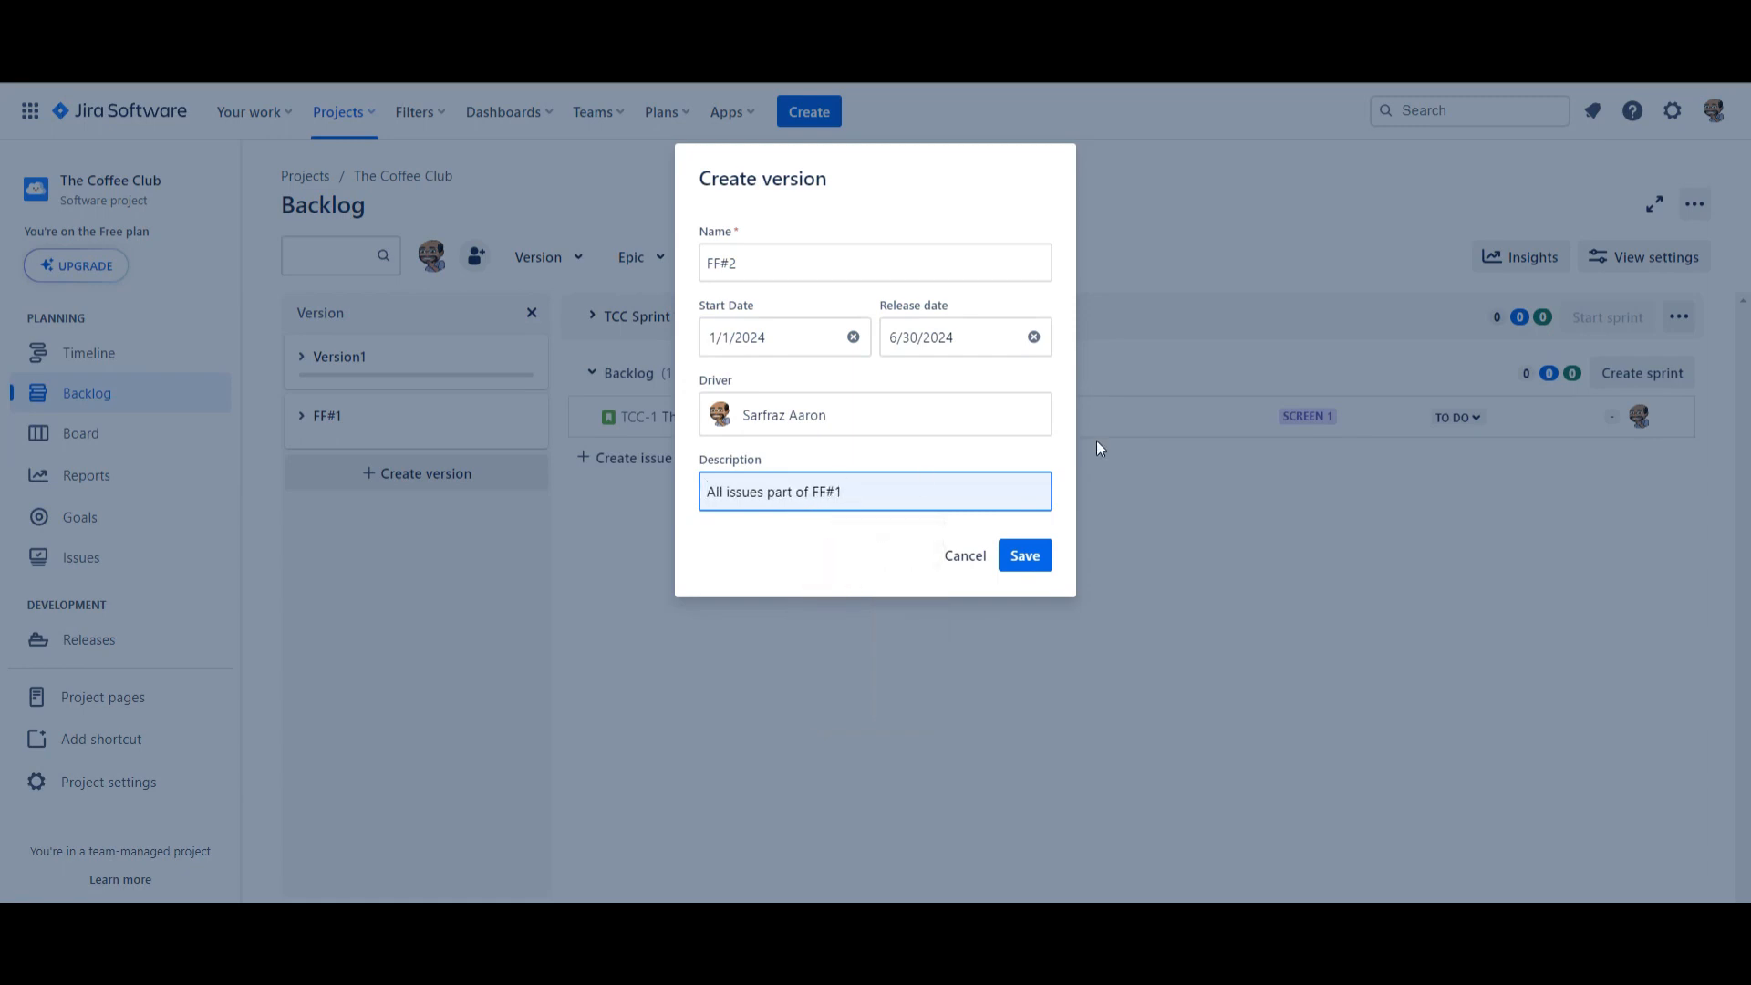
key("BackSpace")
type("2")
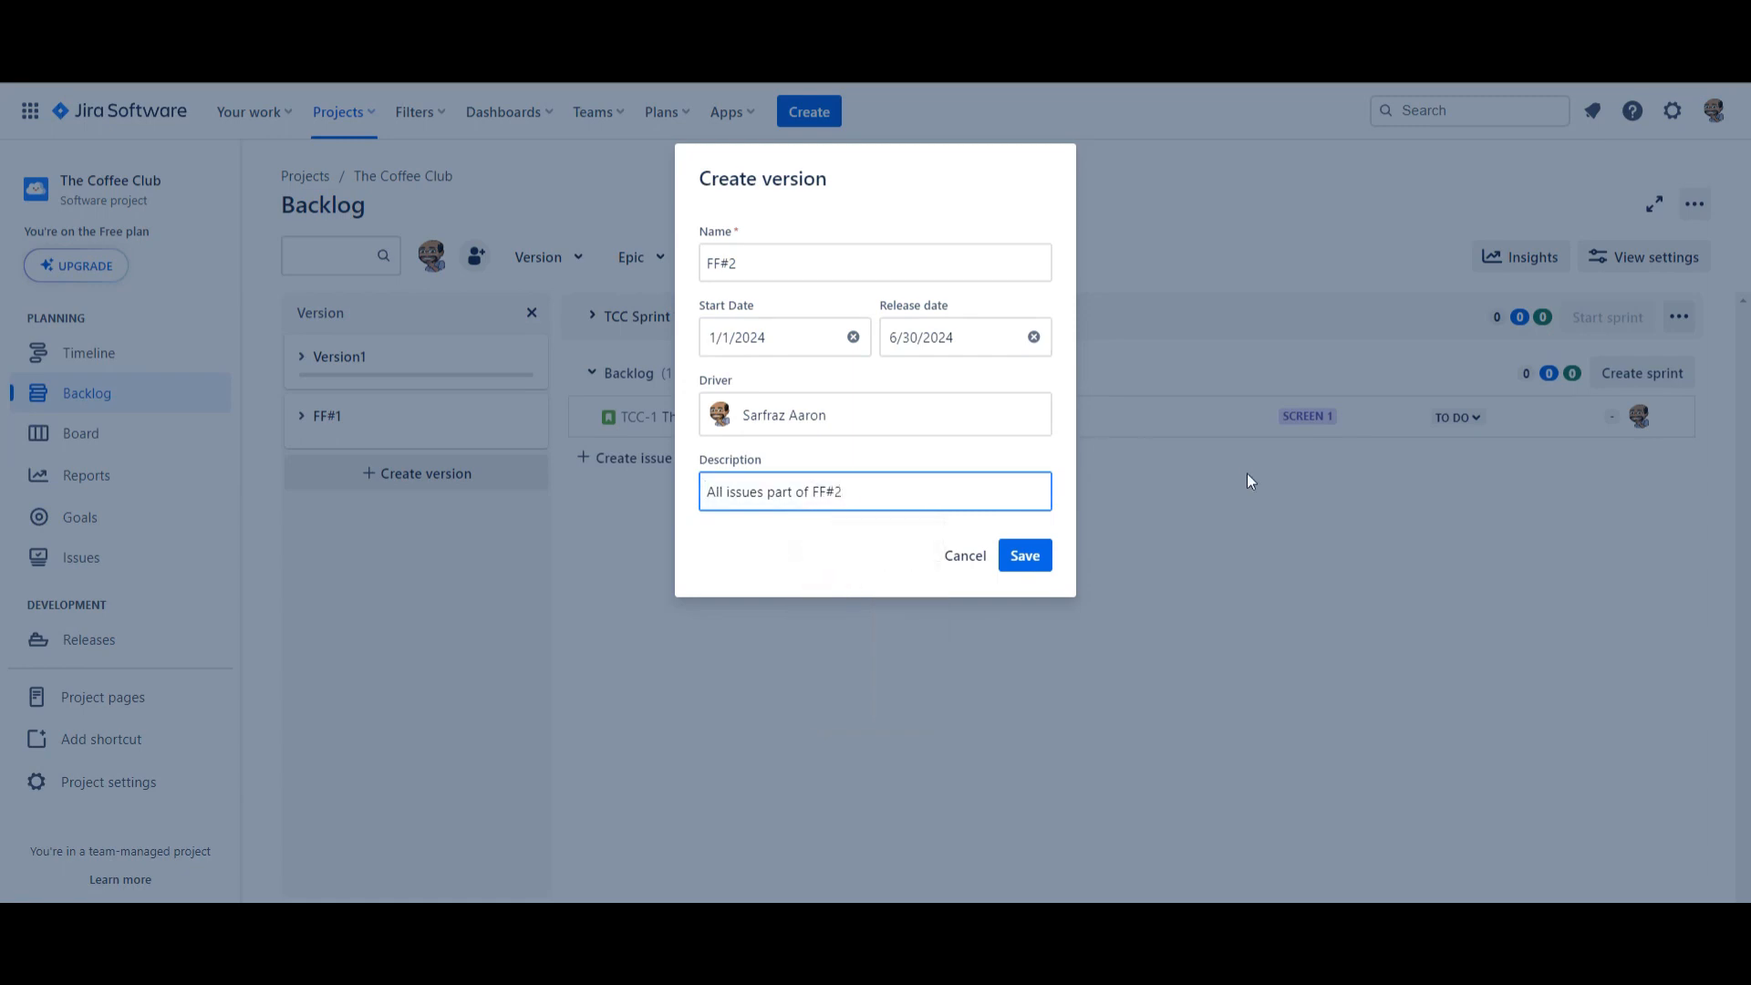
left_click(1025, 555)
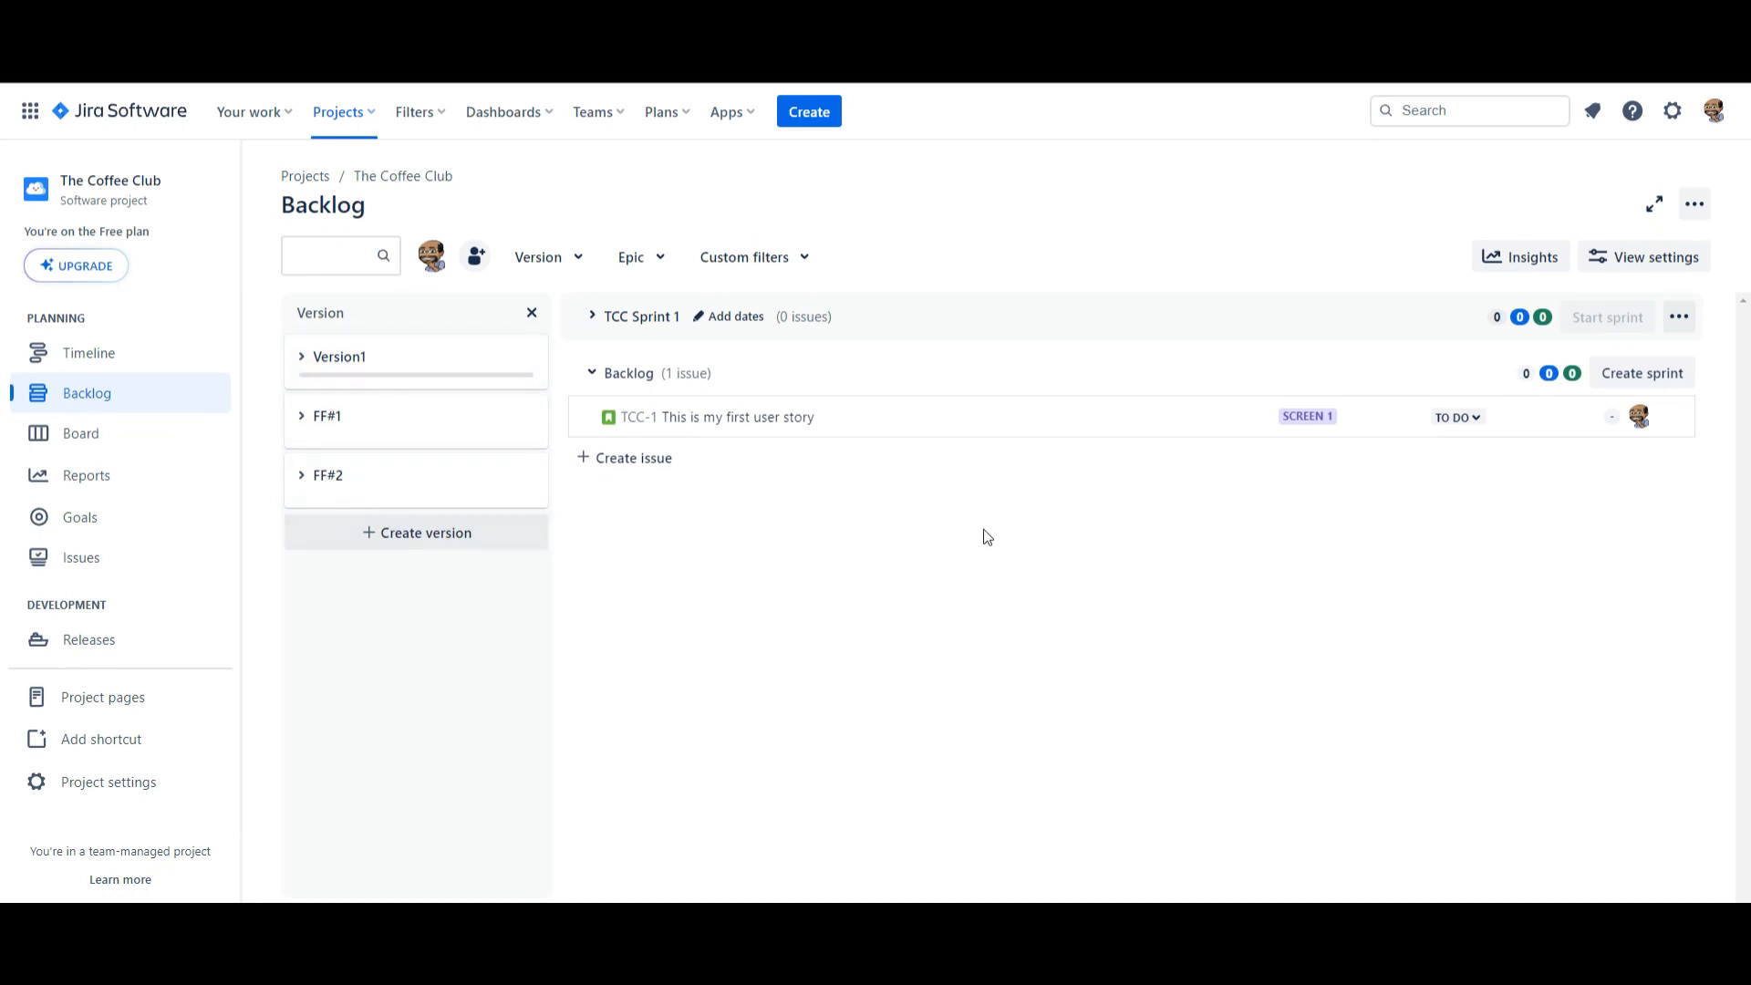
Step: Start a new custom filter in the project's custom filter settings, named V1 with the description "All issues for Version1"
left_click(799, 262)
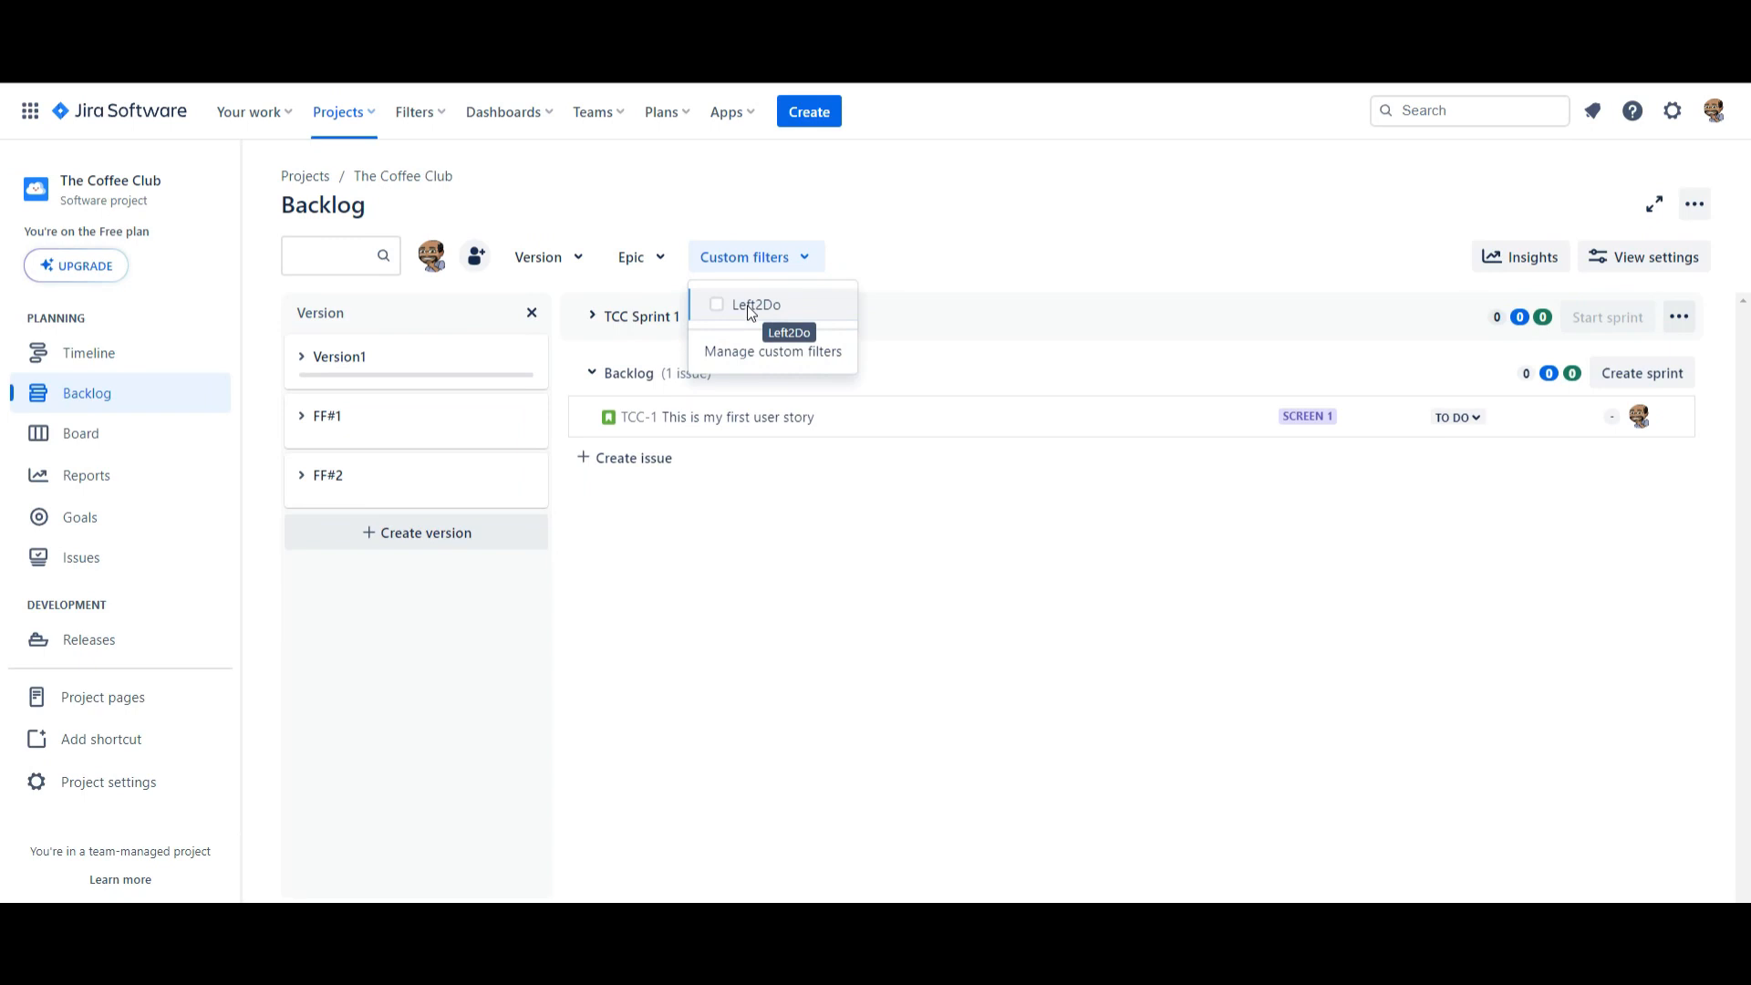
left_click(759, 360)
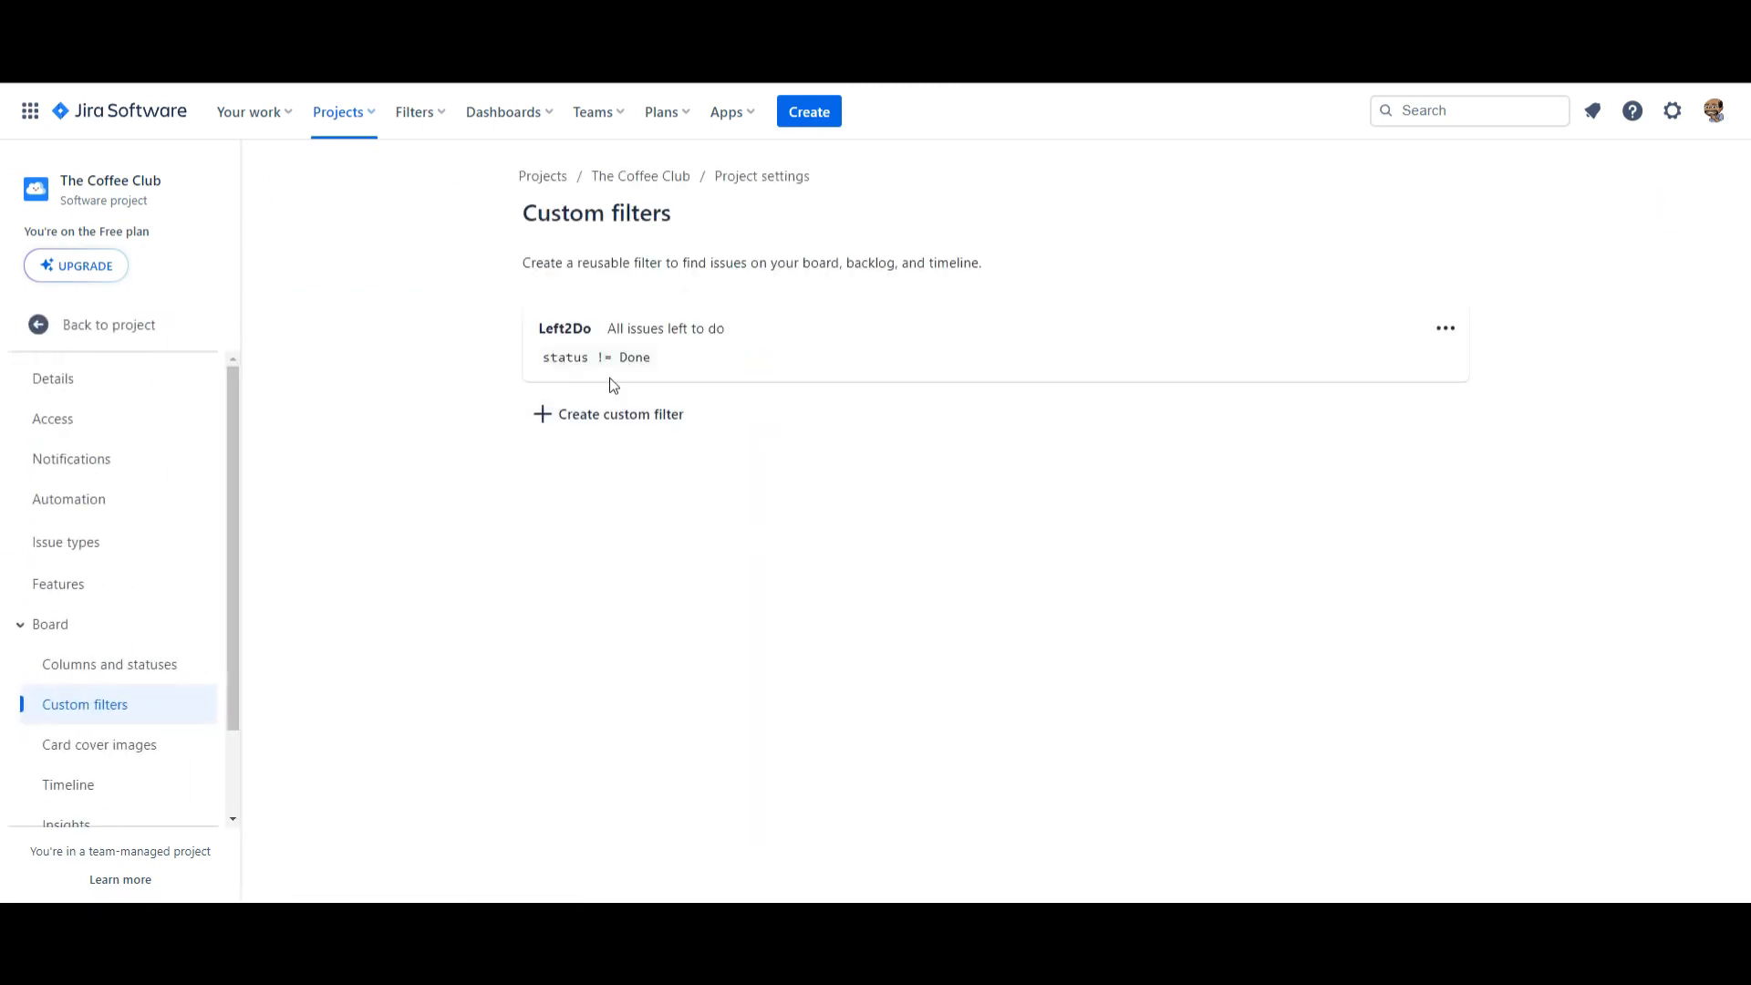
left_click(588, 425)
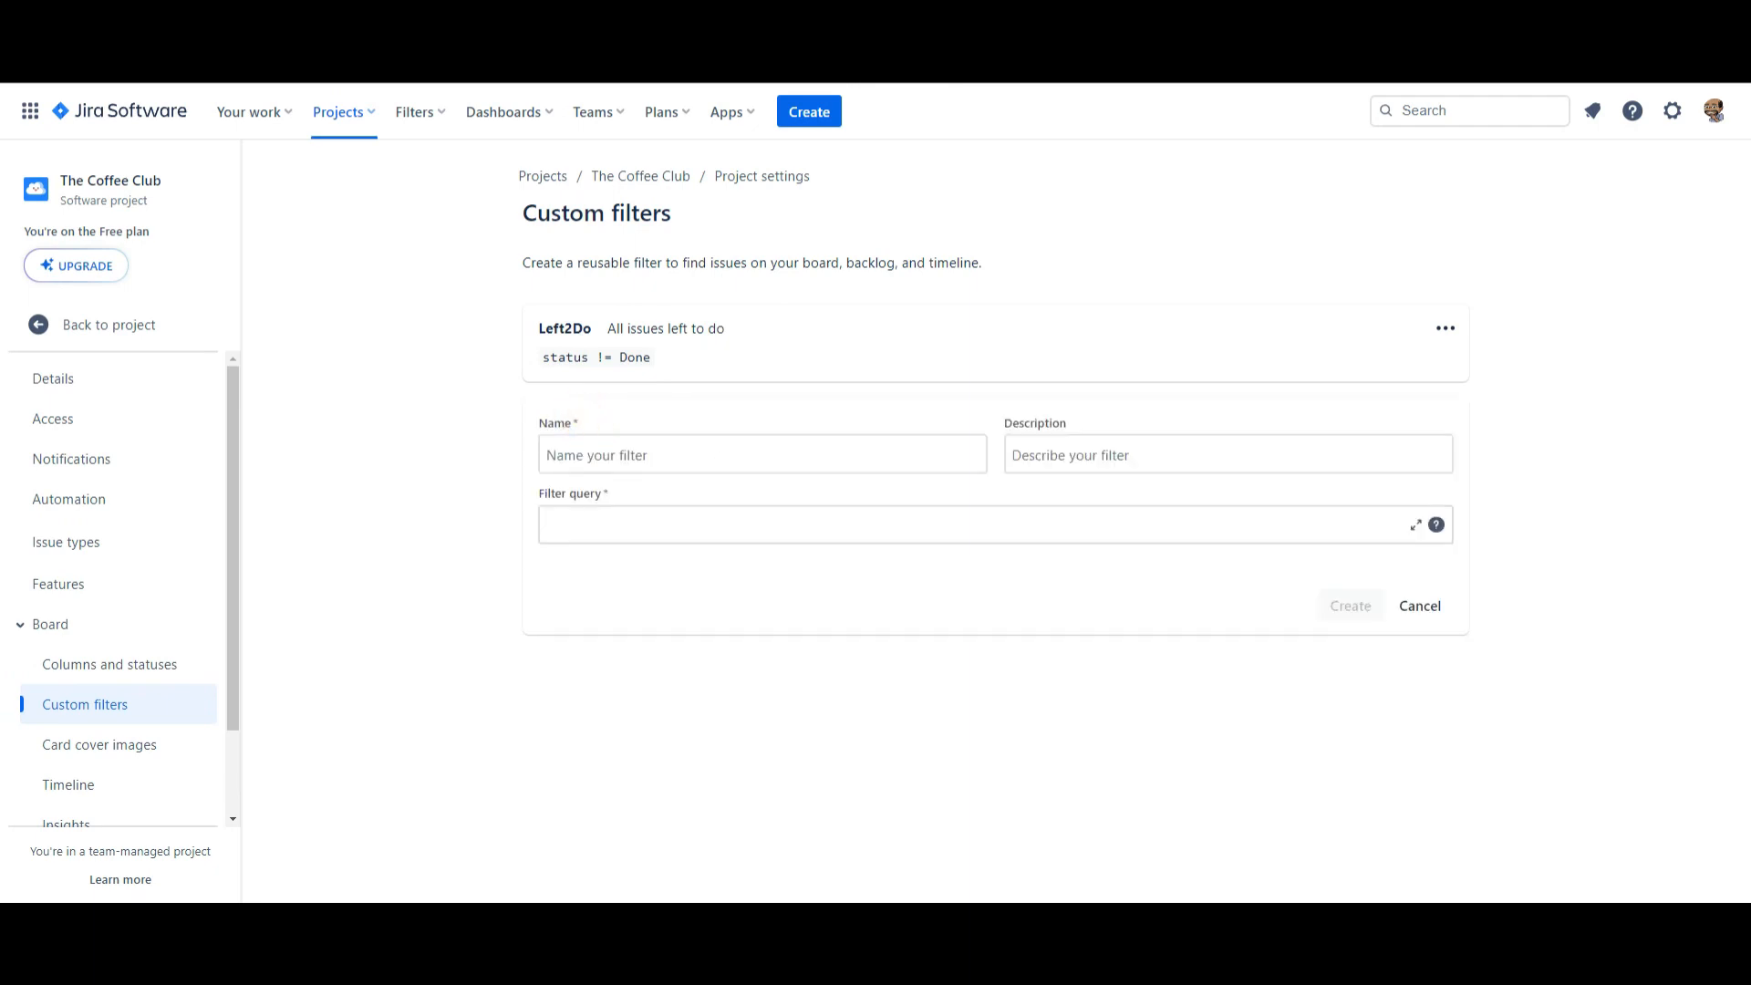
left_click(608, 458)
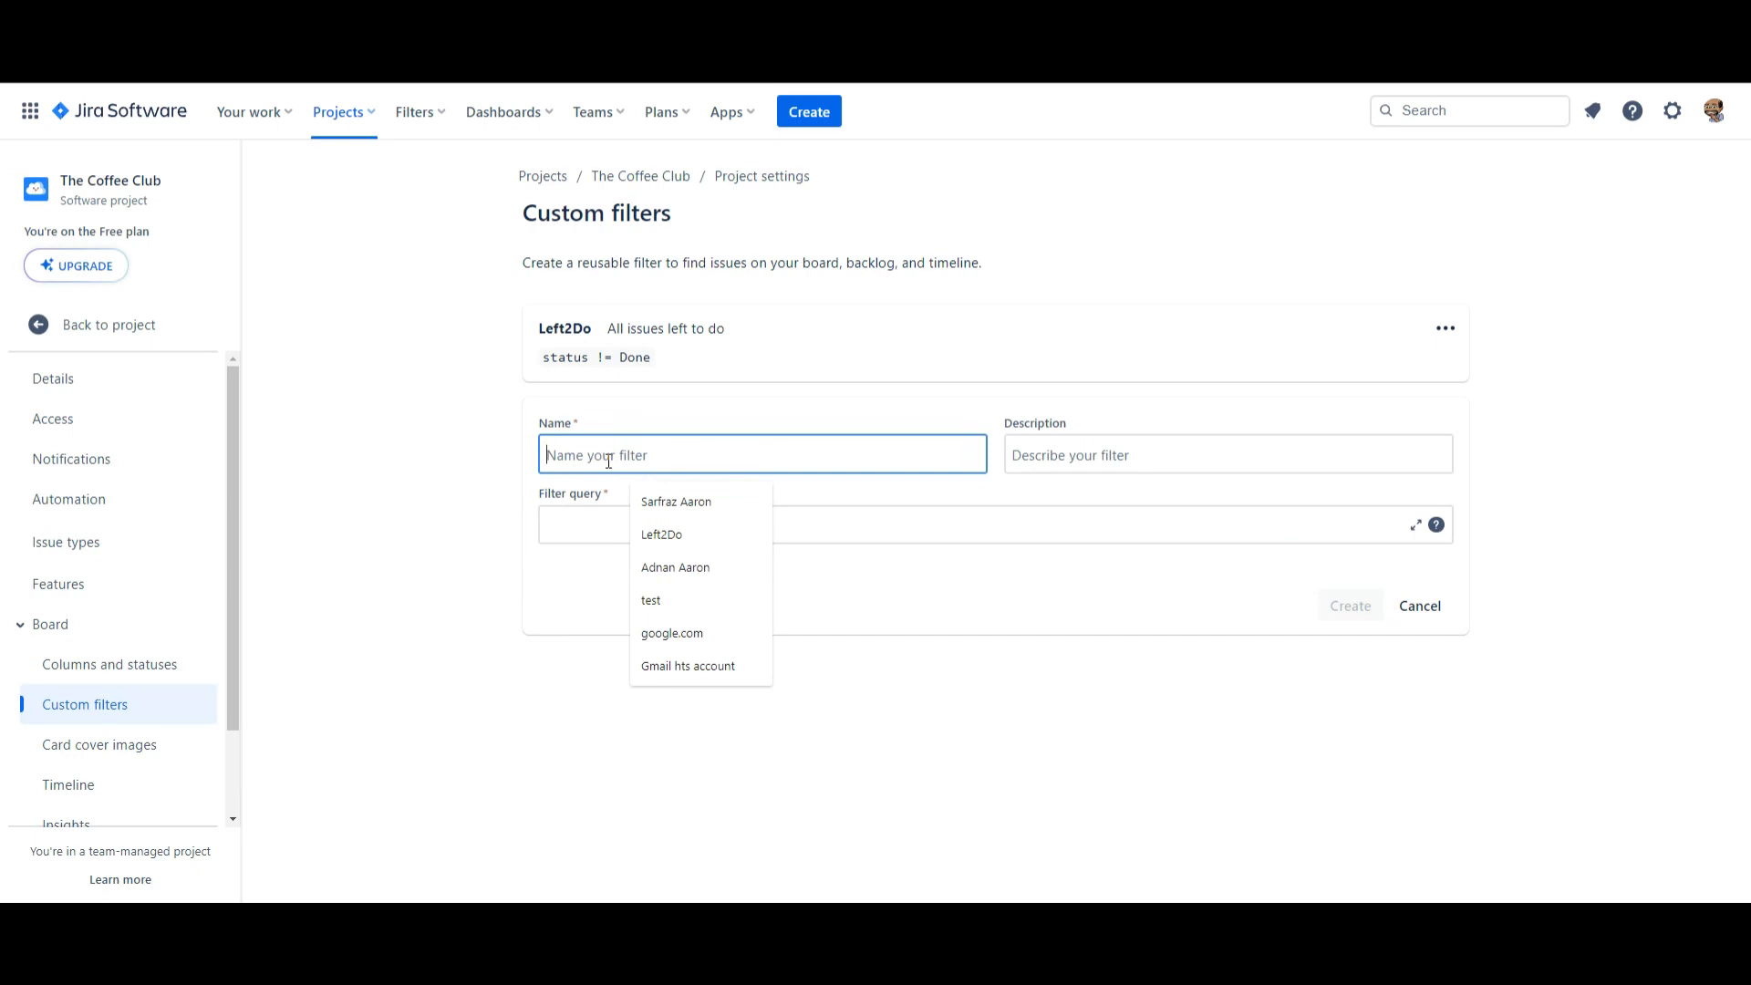
type("V1")
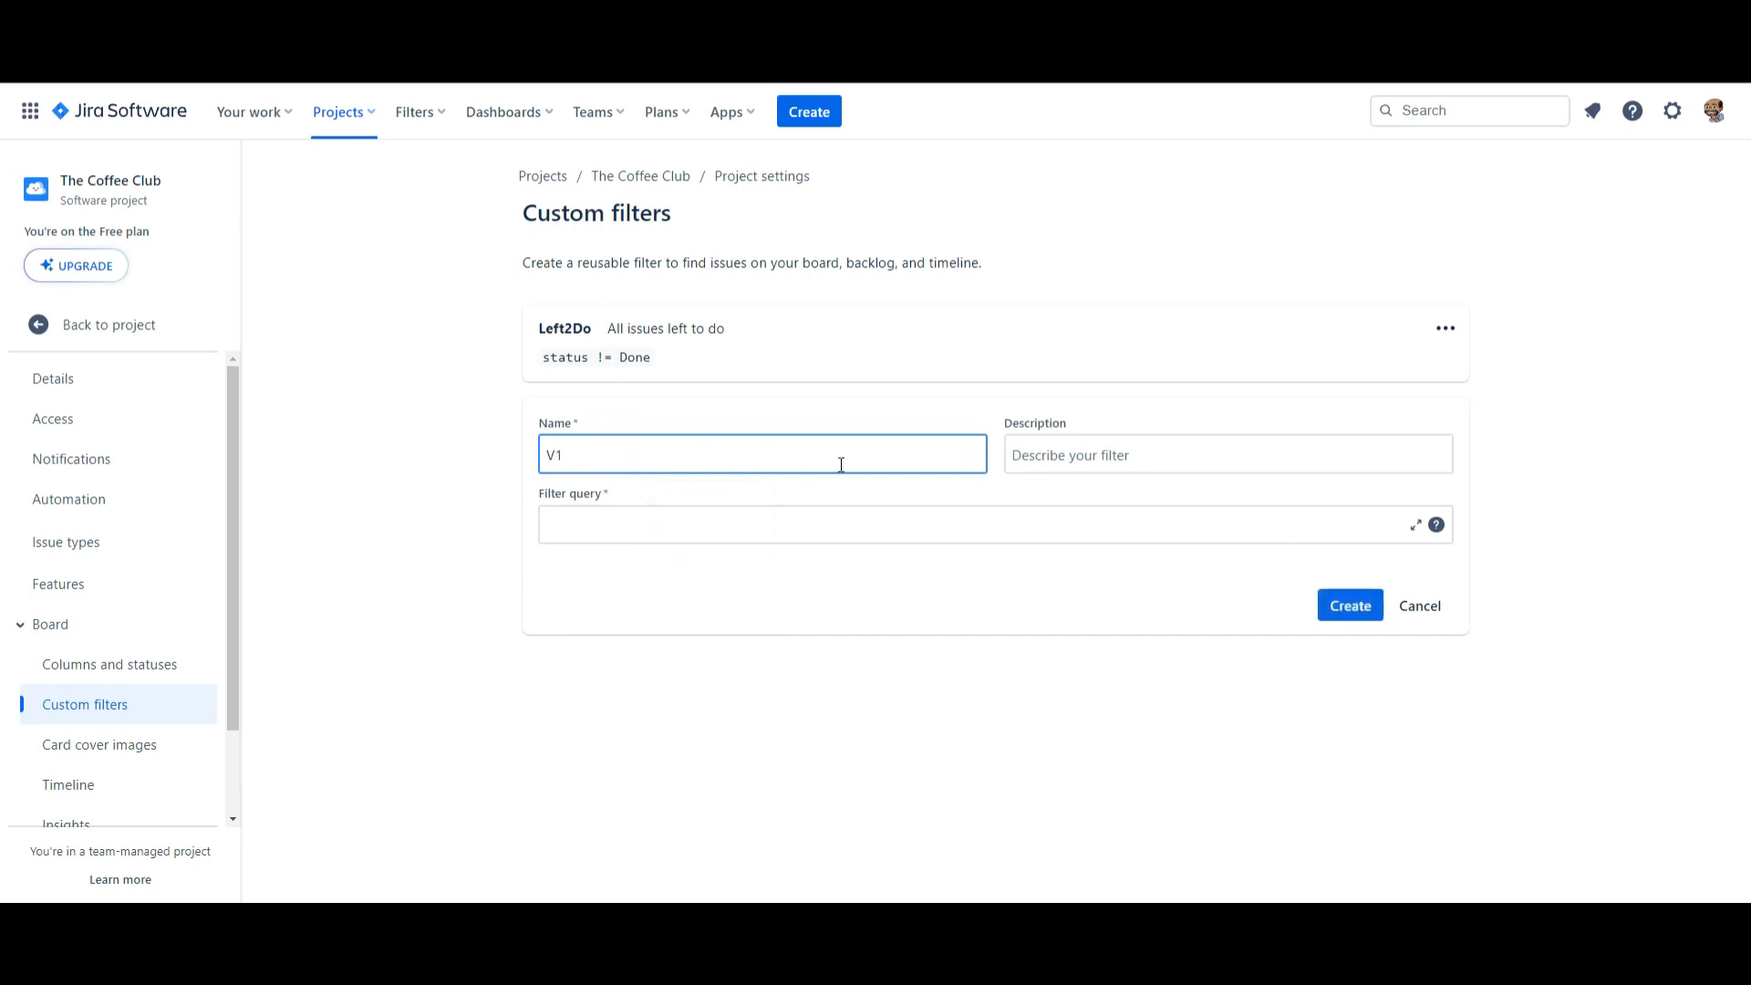
left_click(1069, 454)
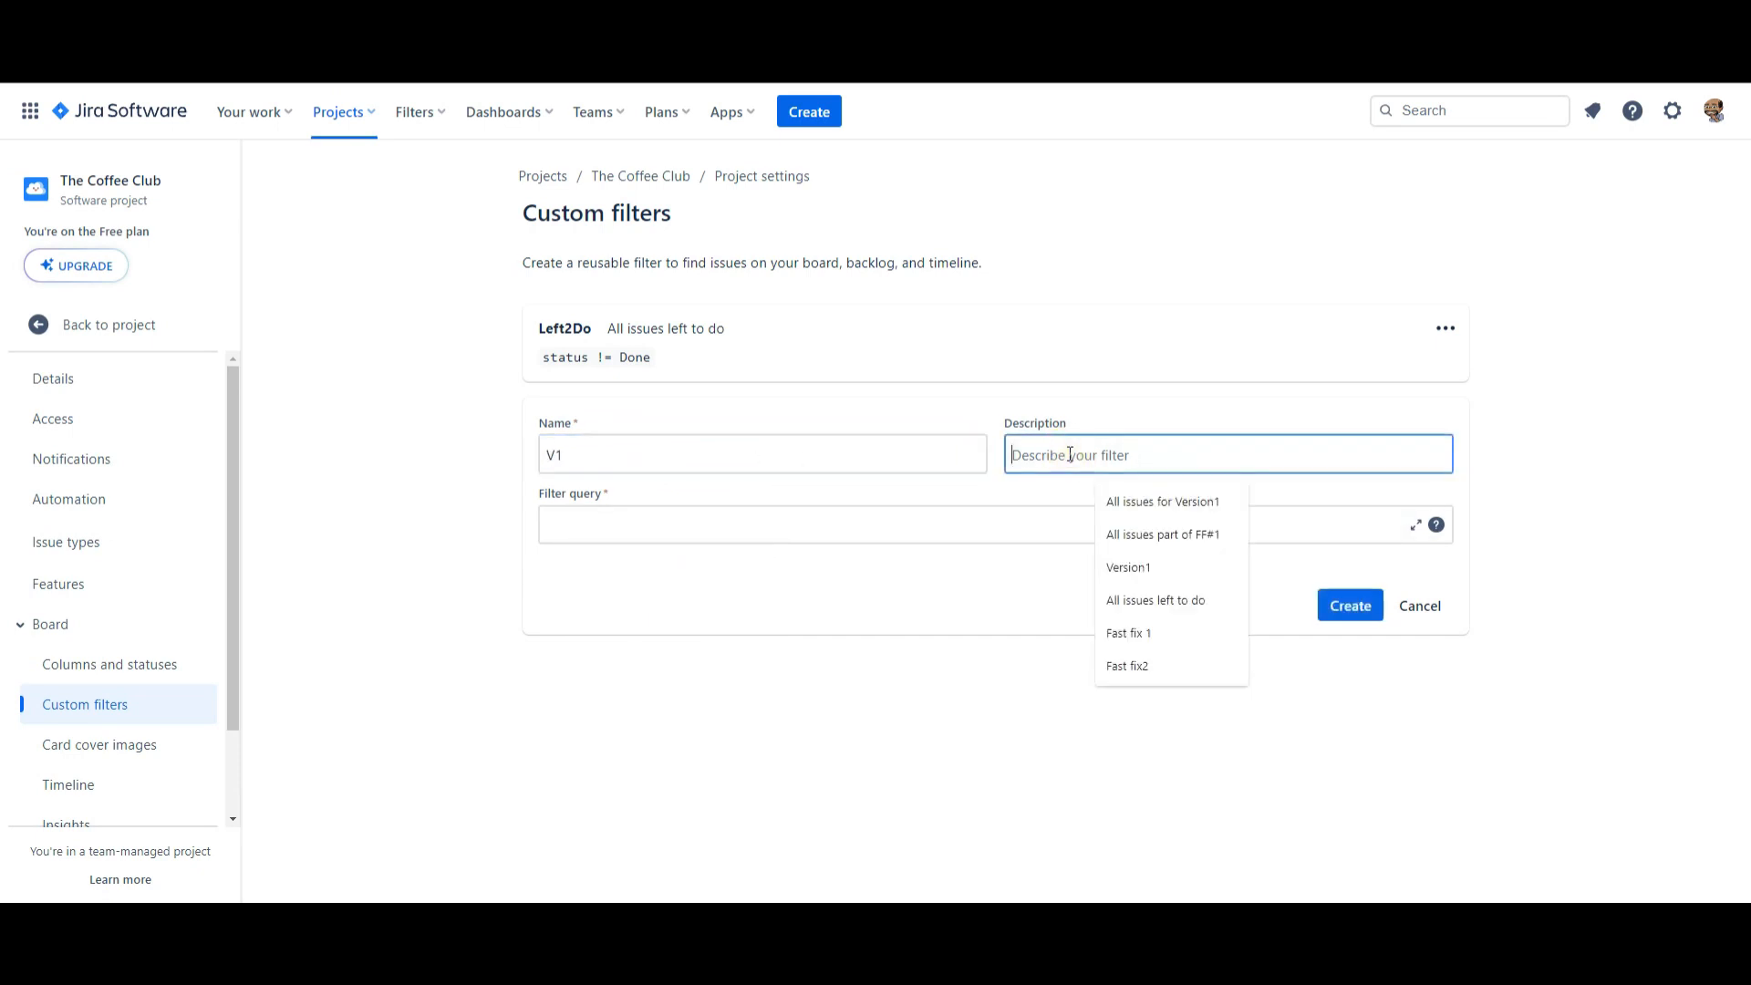
left_click(1151, 504)
Step: Set the V1 filter's query to fixVersion = Version1 and create the filter
left_click(681, 524)
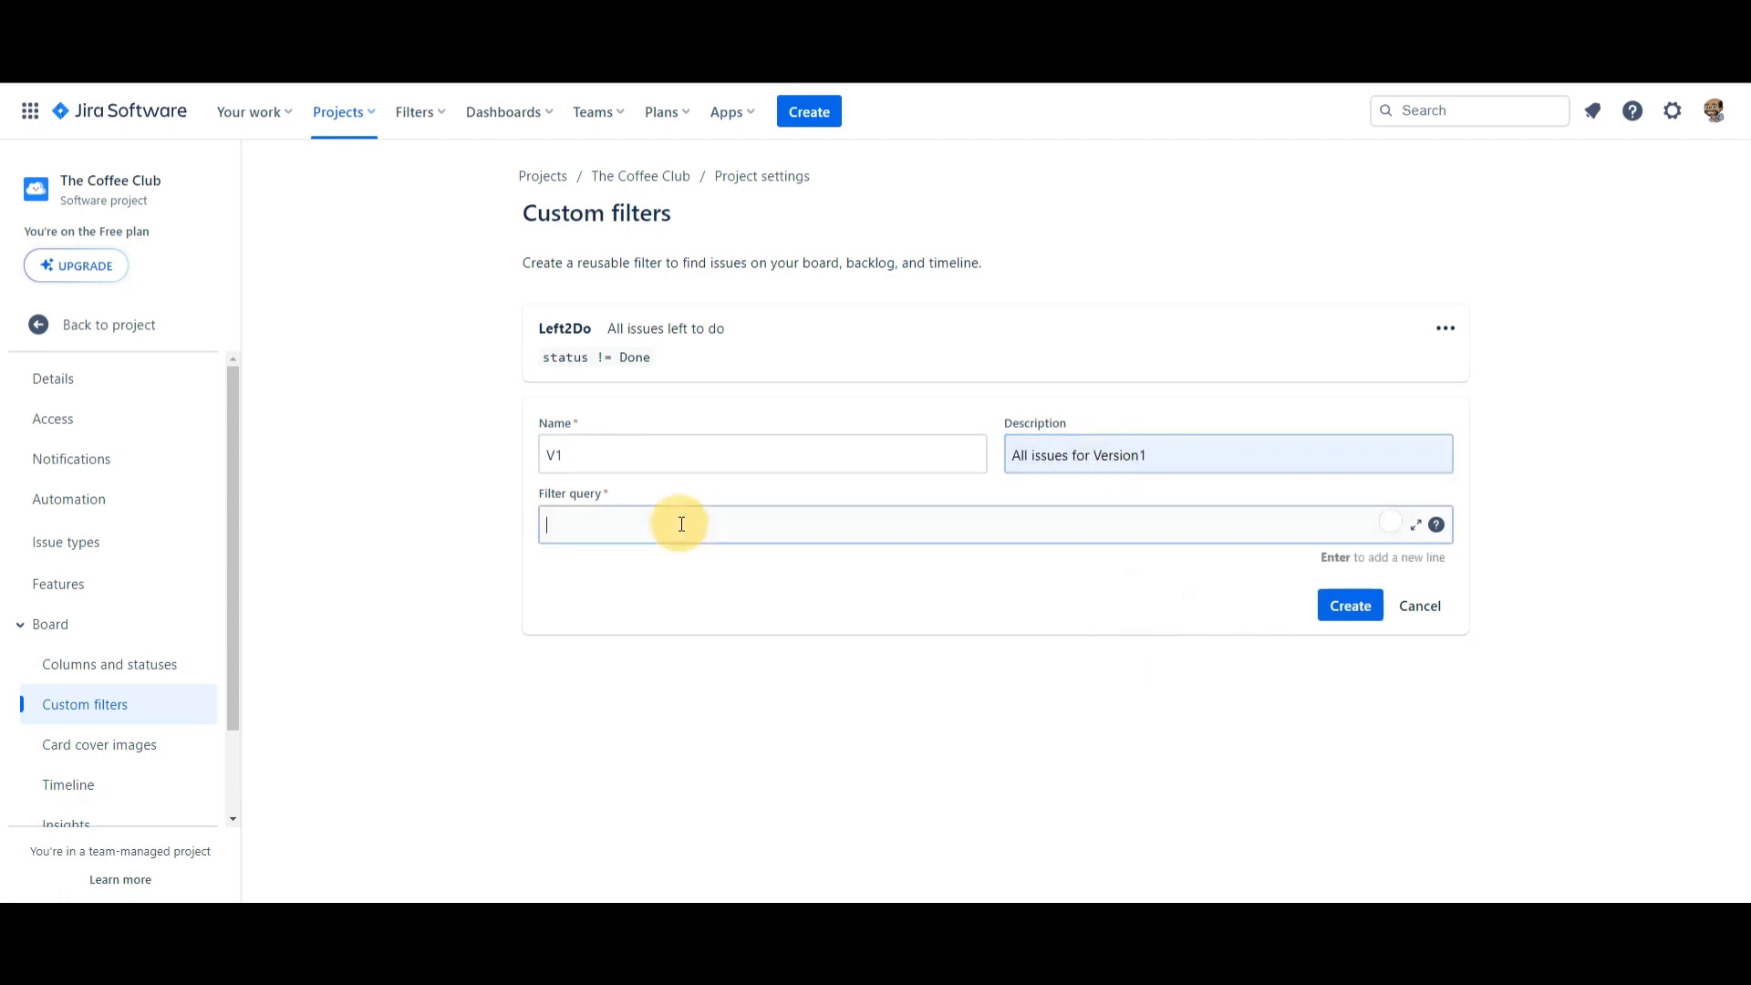
type("fix")
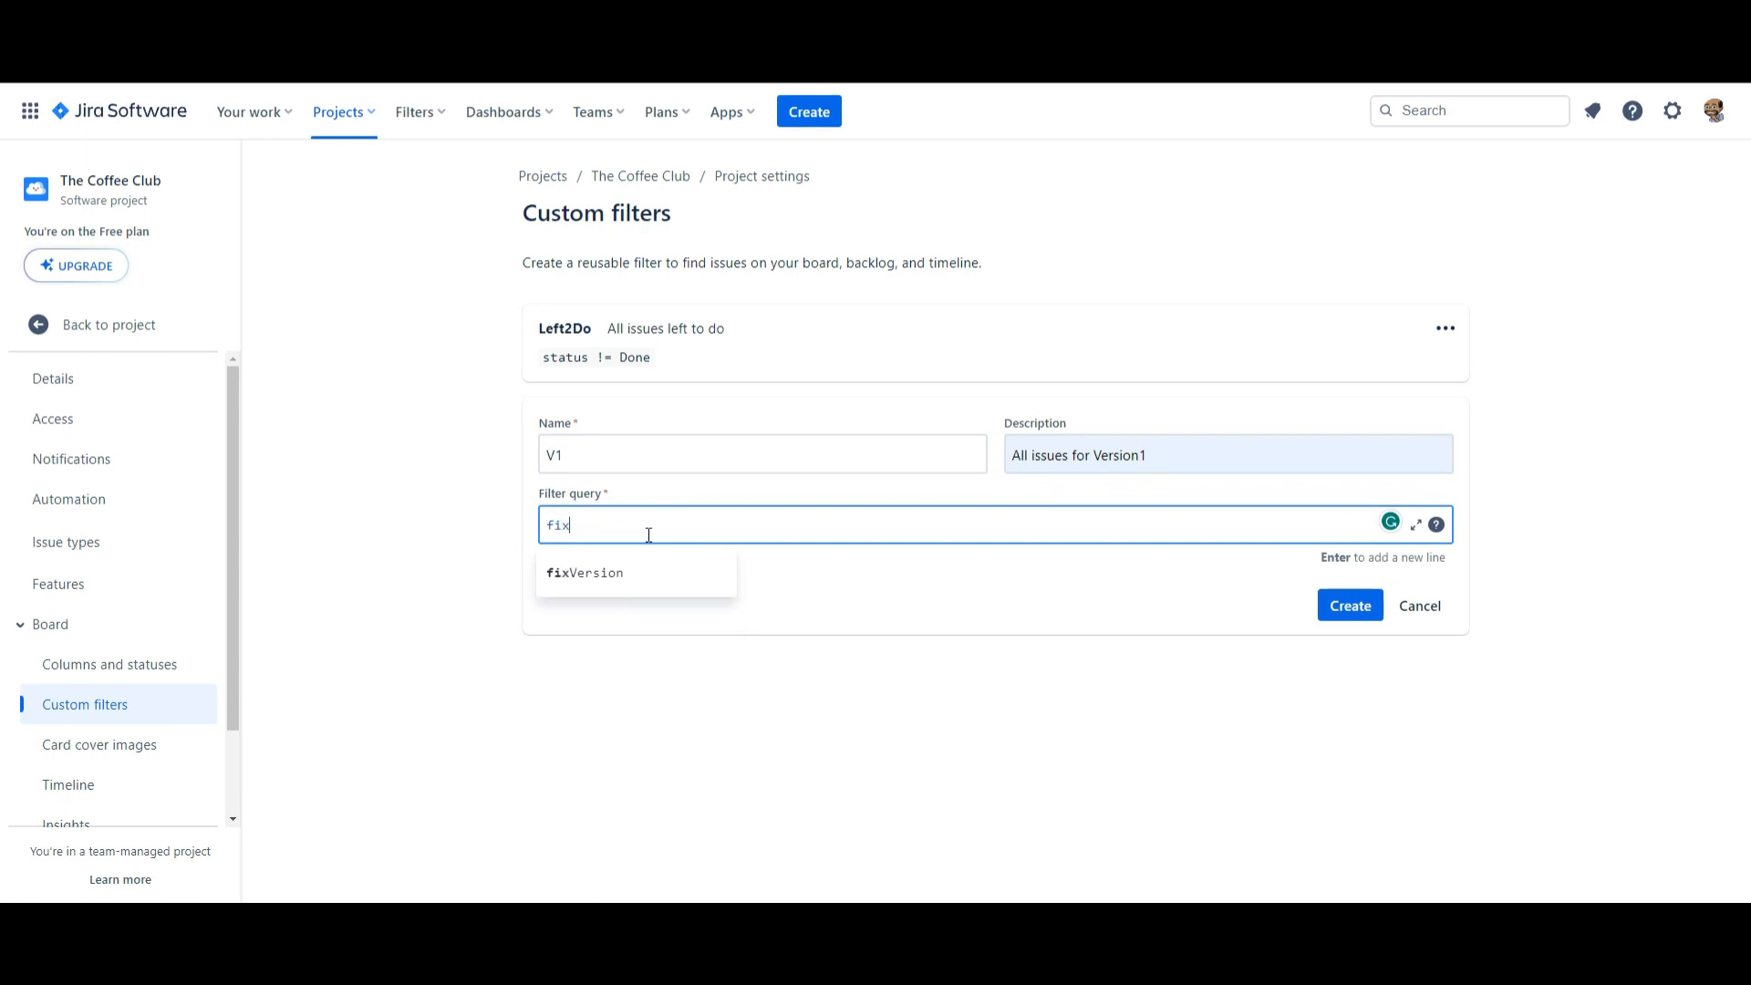
left_click(589, 577)
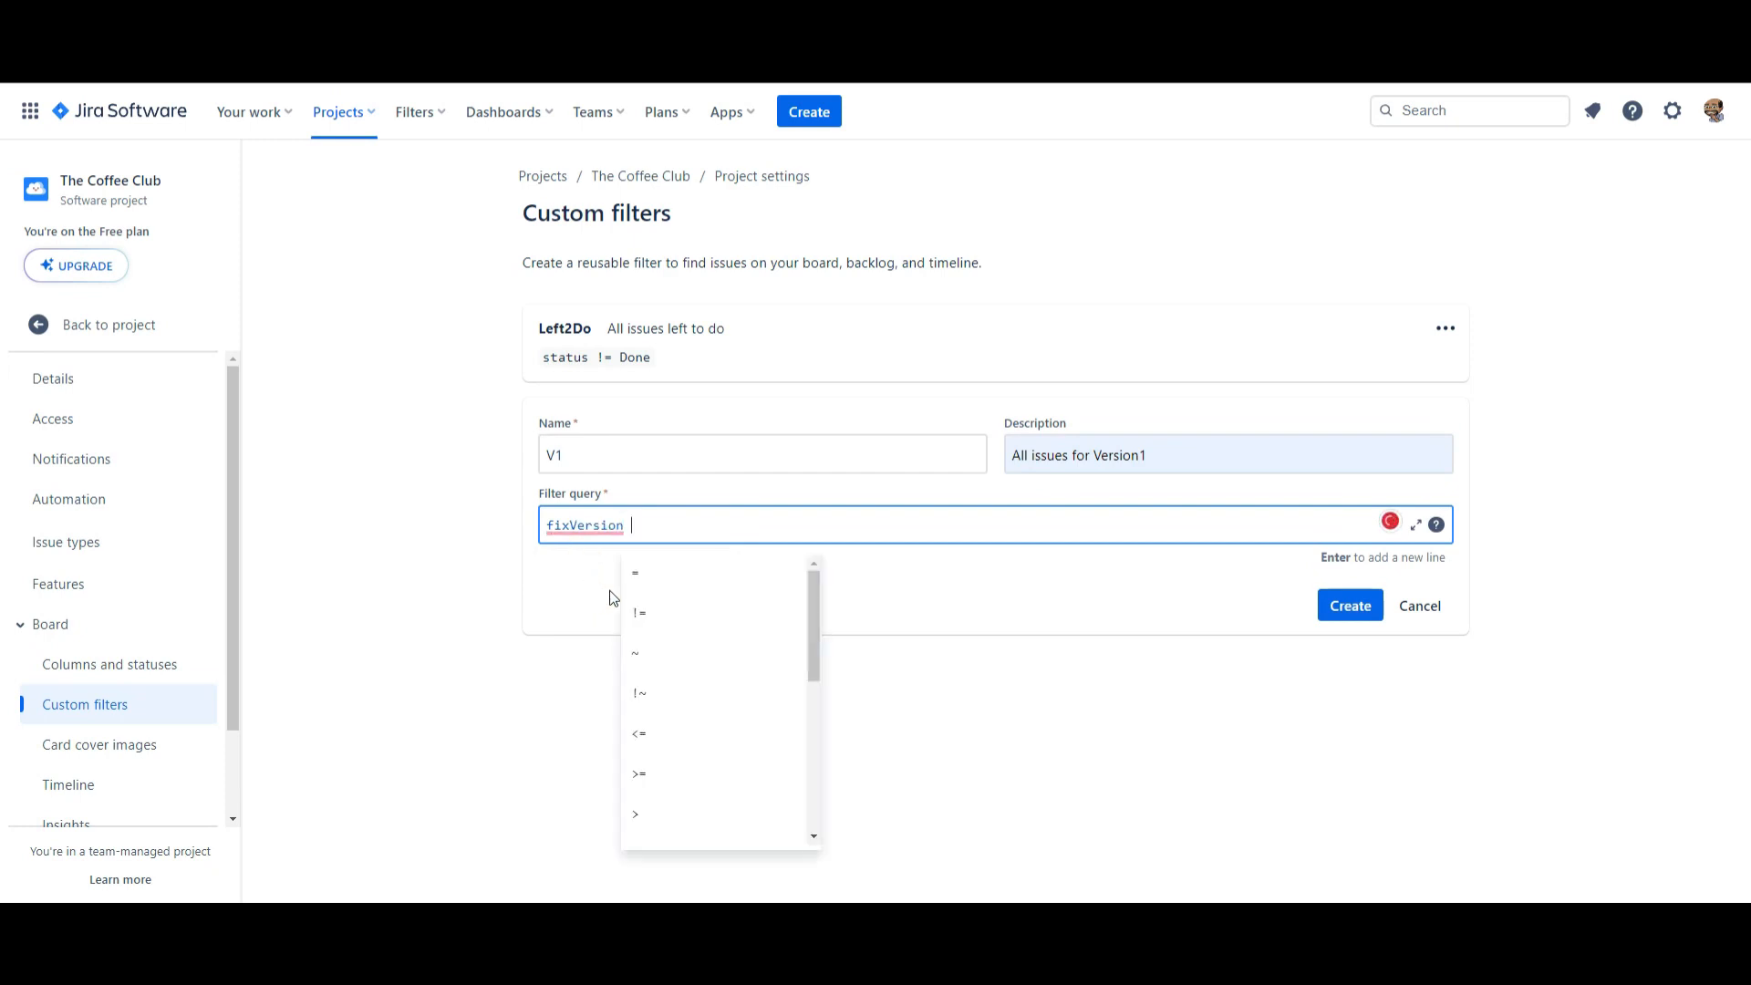
left_click(651, 582)
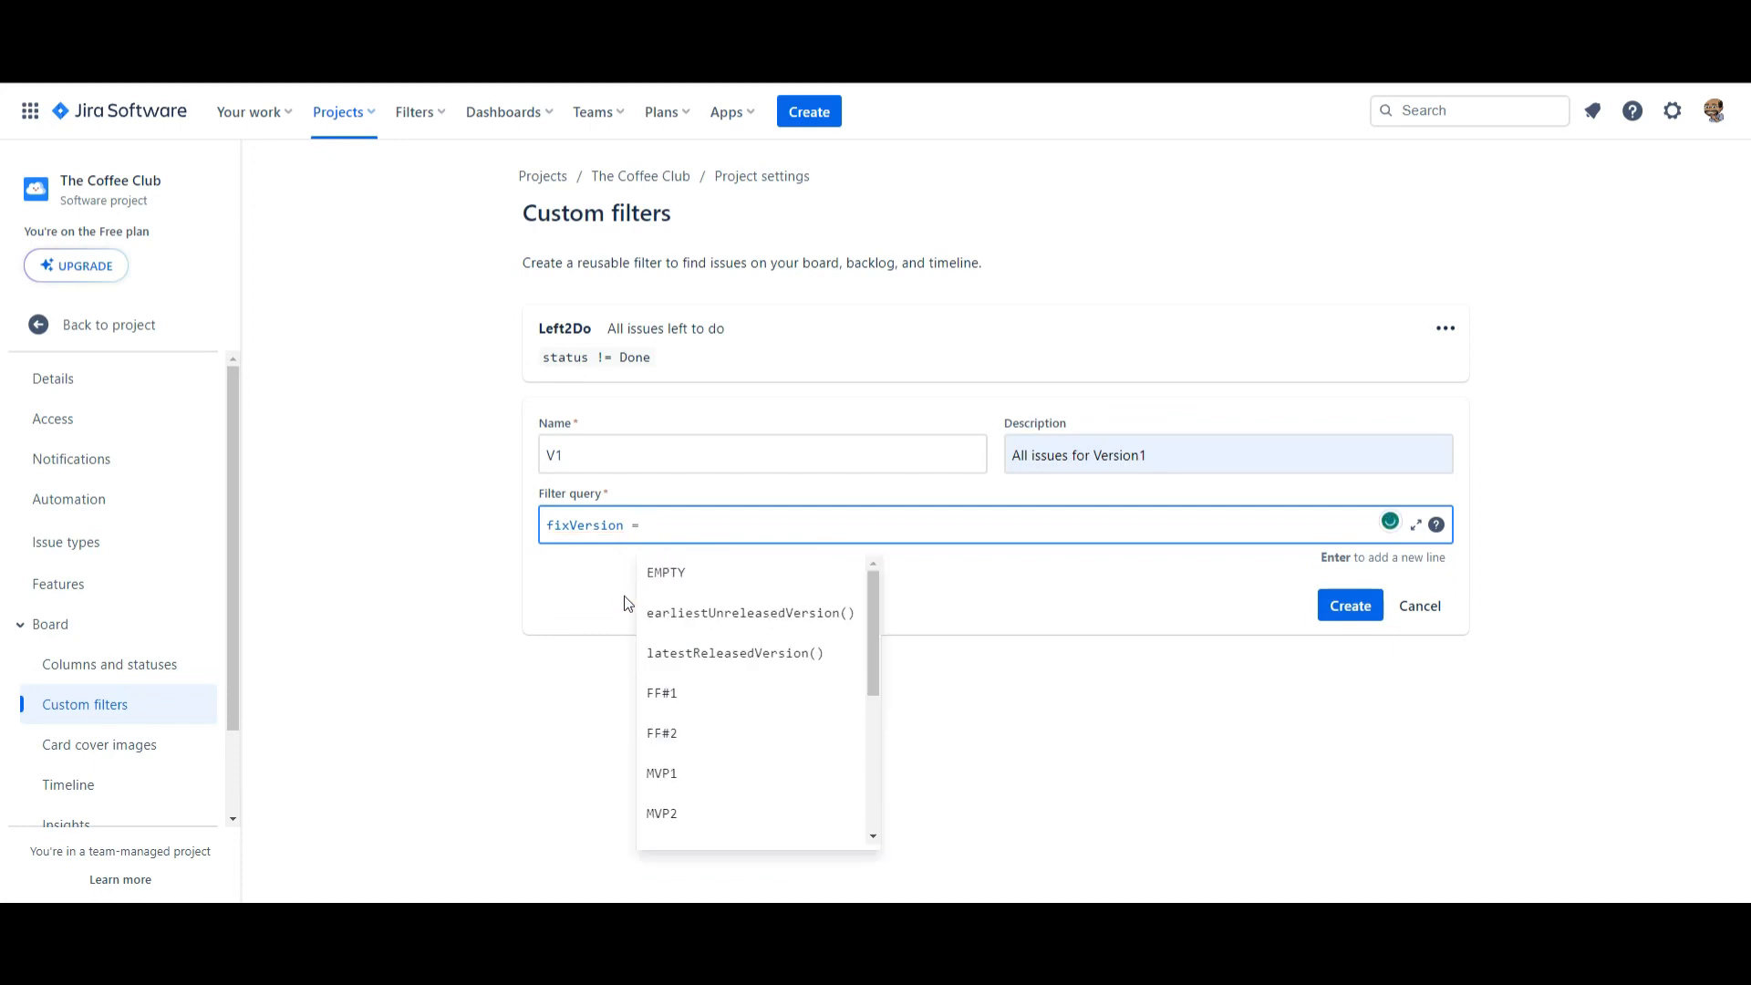
left_click_drag(876, 634, 882, 734)
left_click(739, 790)
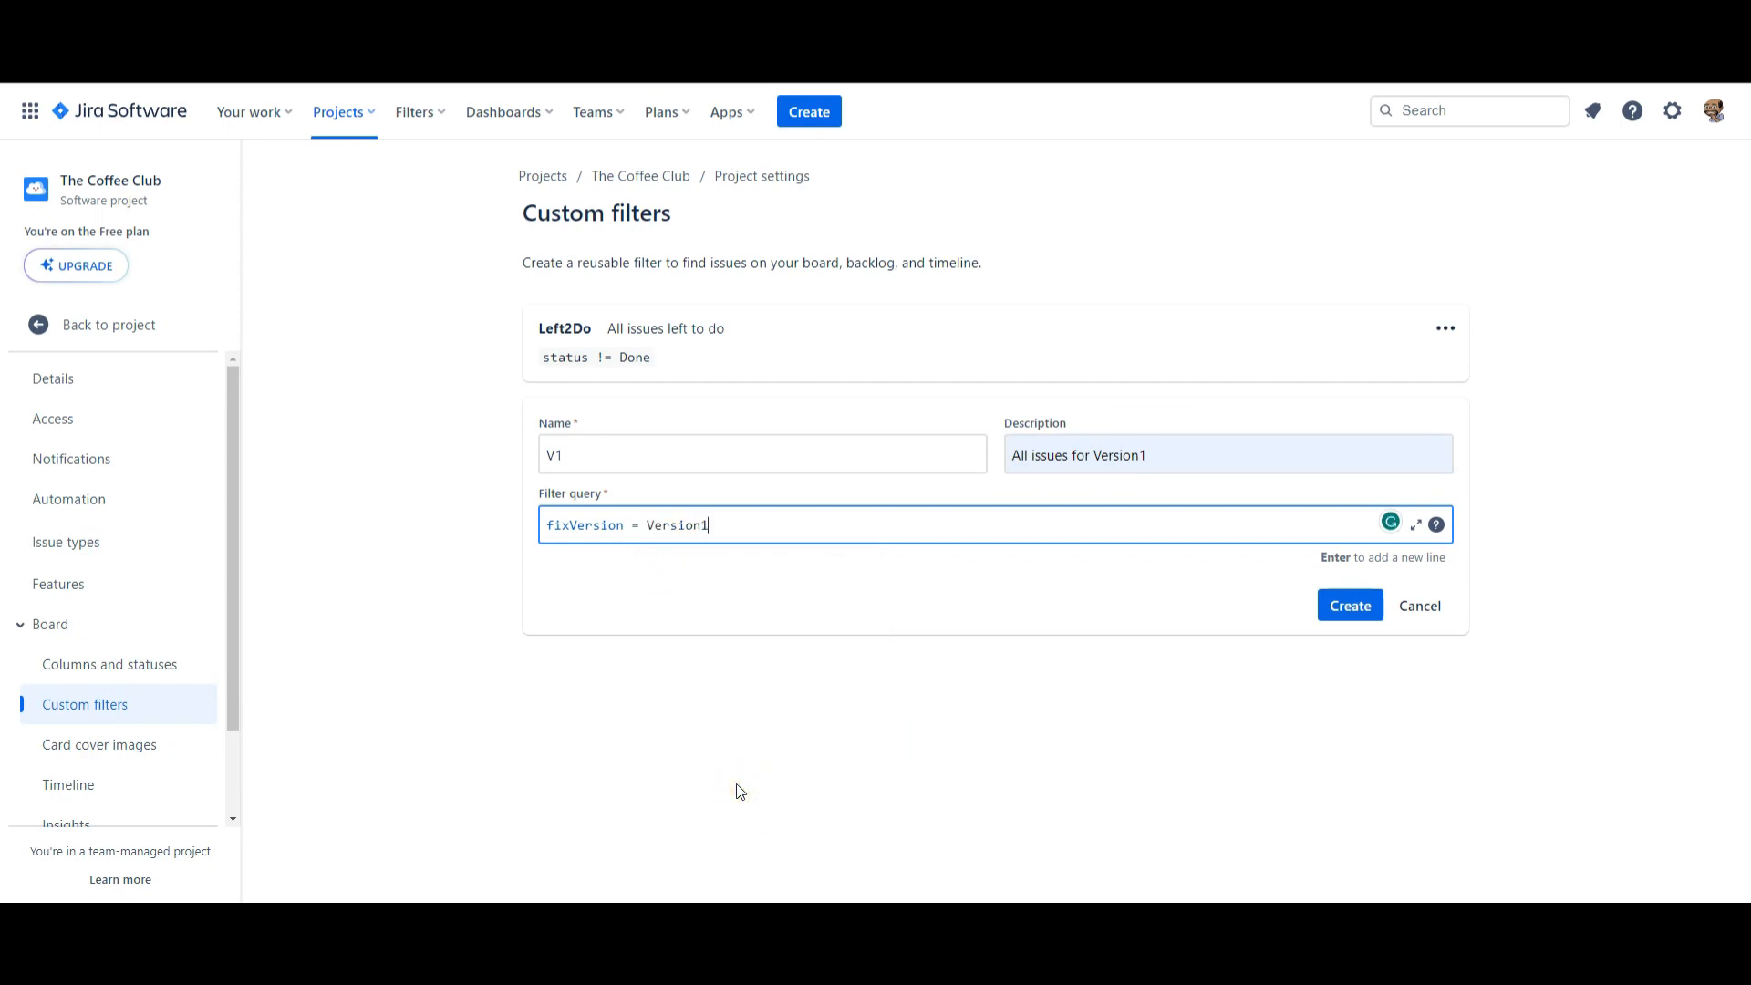
left_click(1345, 615)
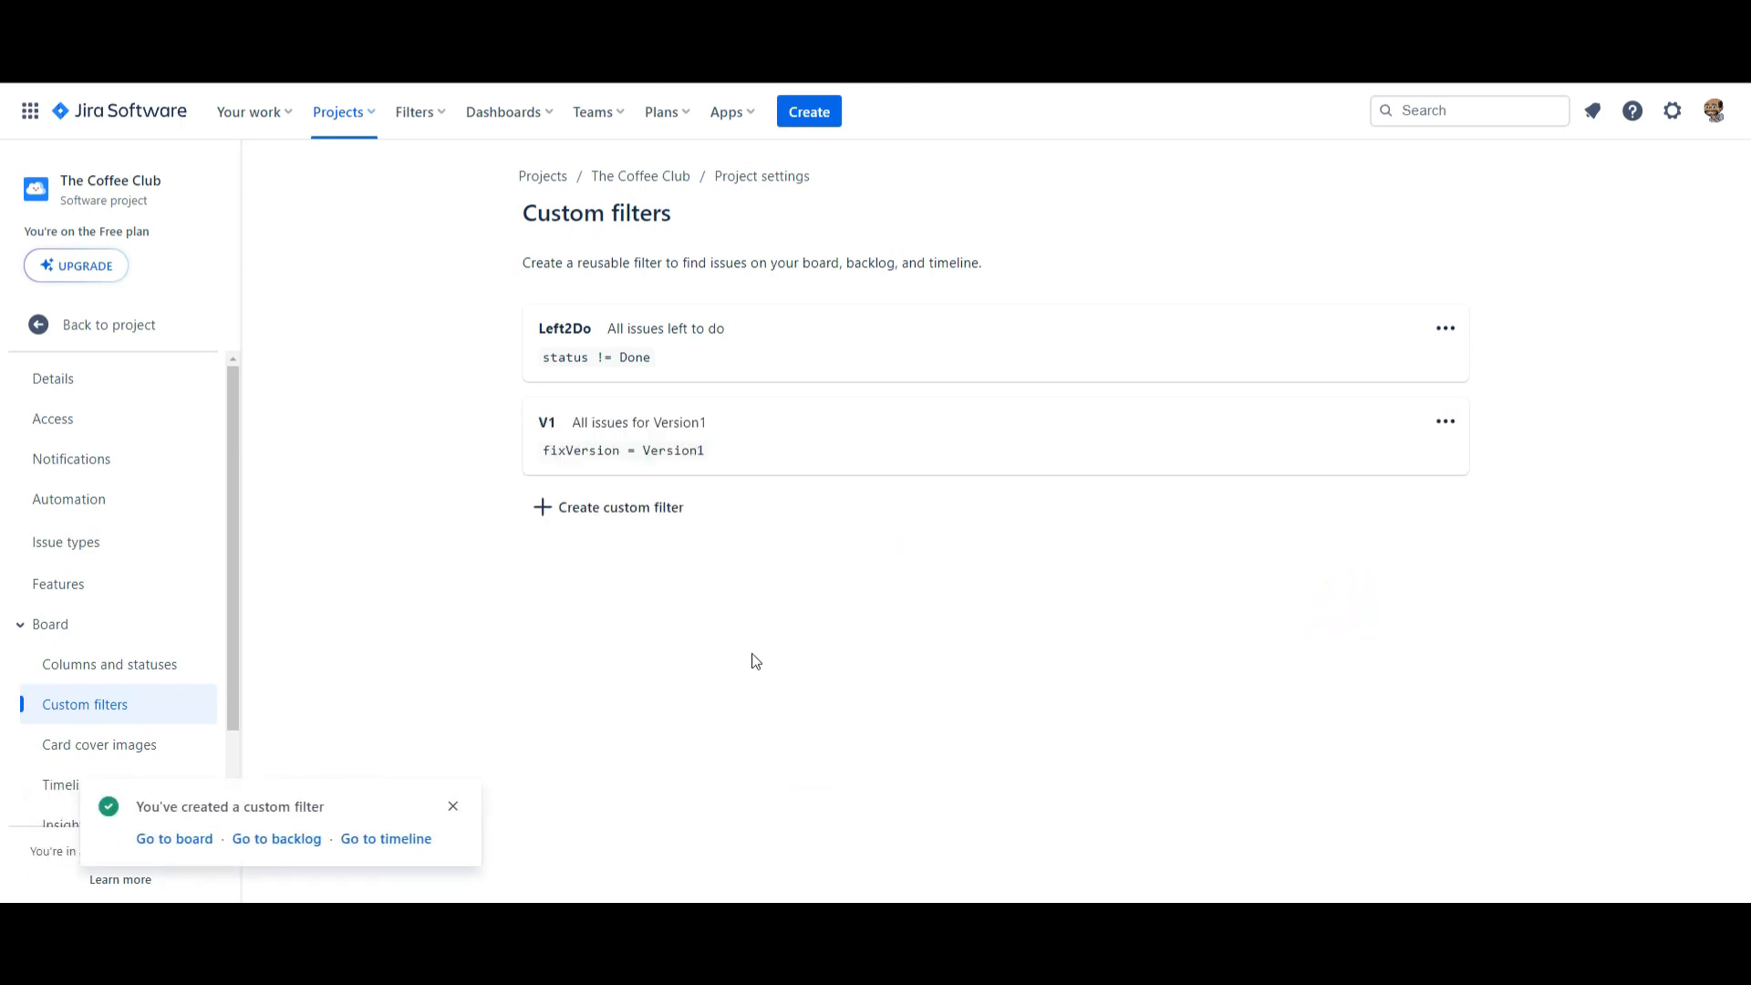
Step: Start a new custom filter named FF#1 with the description "All issues part of FF#1"
left_click(598, 517)
left_click(617, 548)
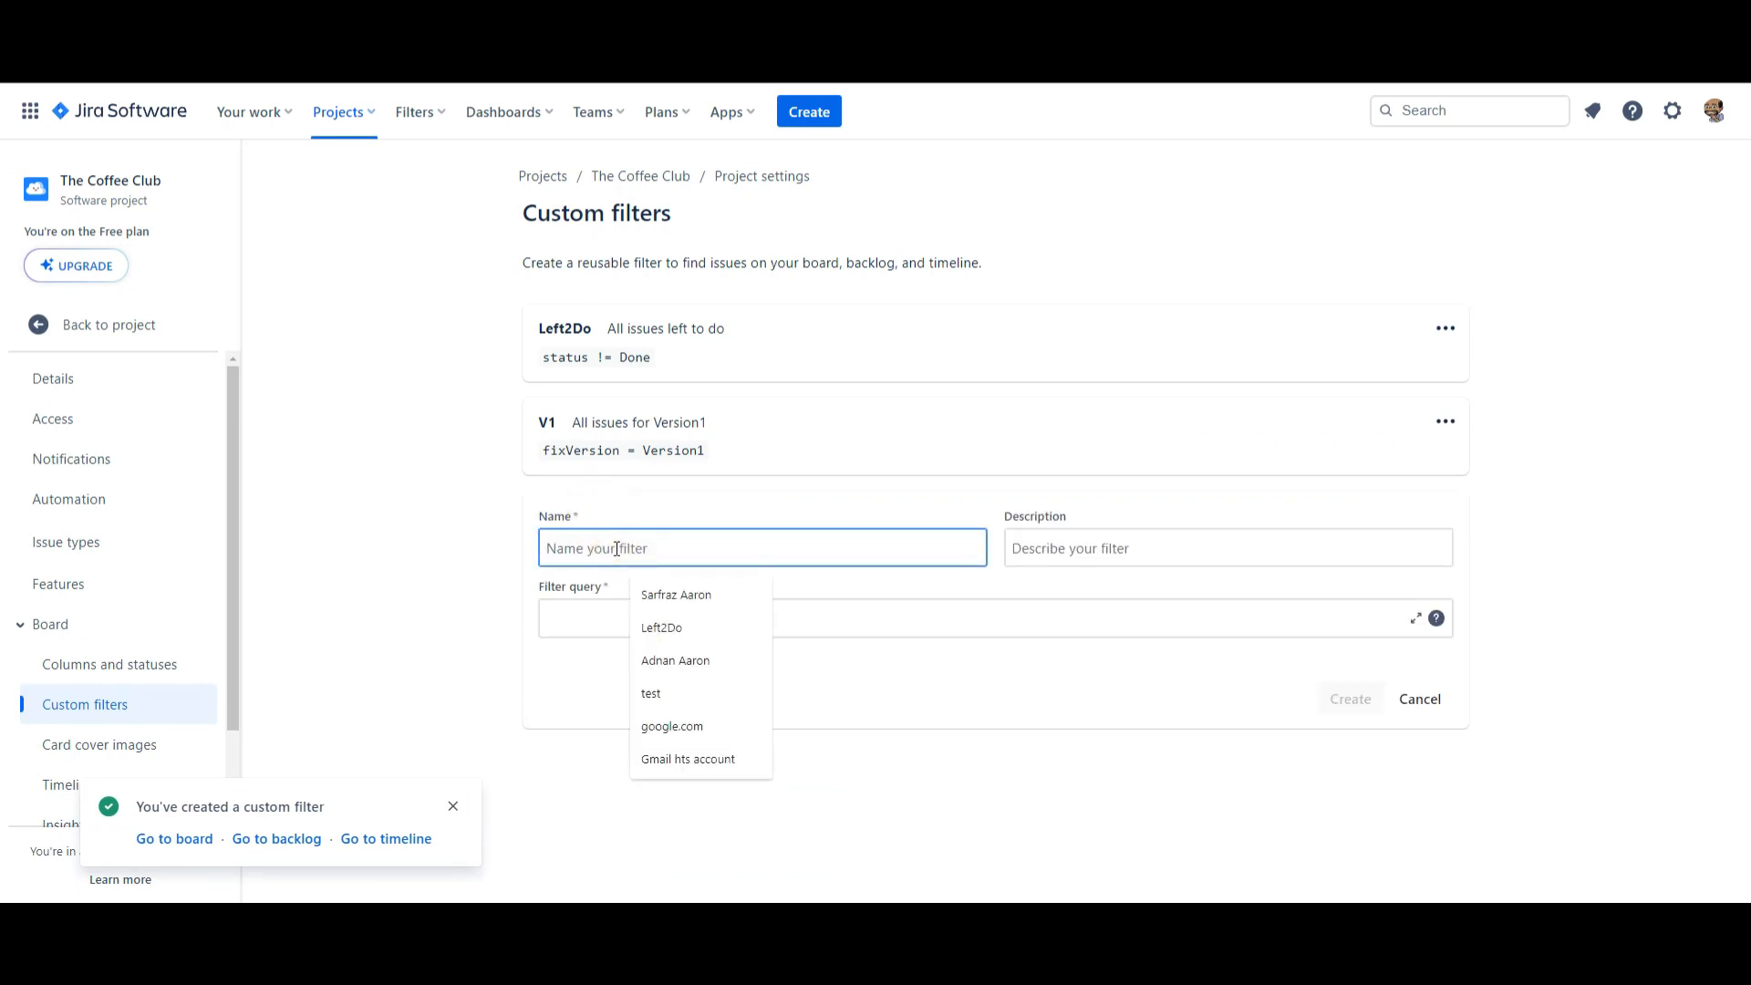
type("FF")
left_click(659, 596)
left_click(1084, 548)
left_click(1138, 626)
Step: Set the FF#1 filter's query to fixVersion = "FF#1" and create the filter
left_click(609, 620)
type("fix")
left_click(573, 674)
left_click(715, 684)
left_click(695, 793)
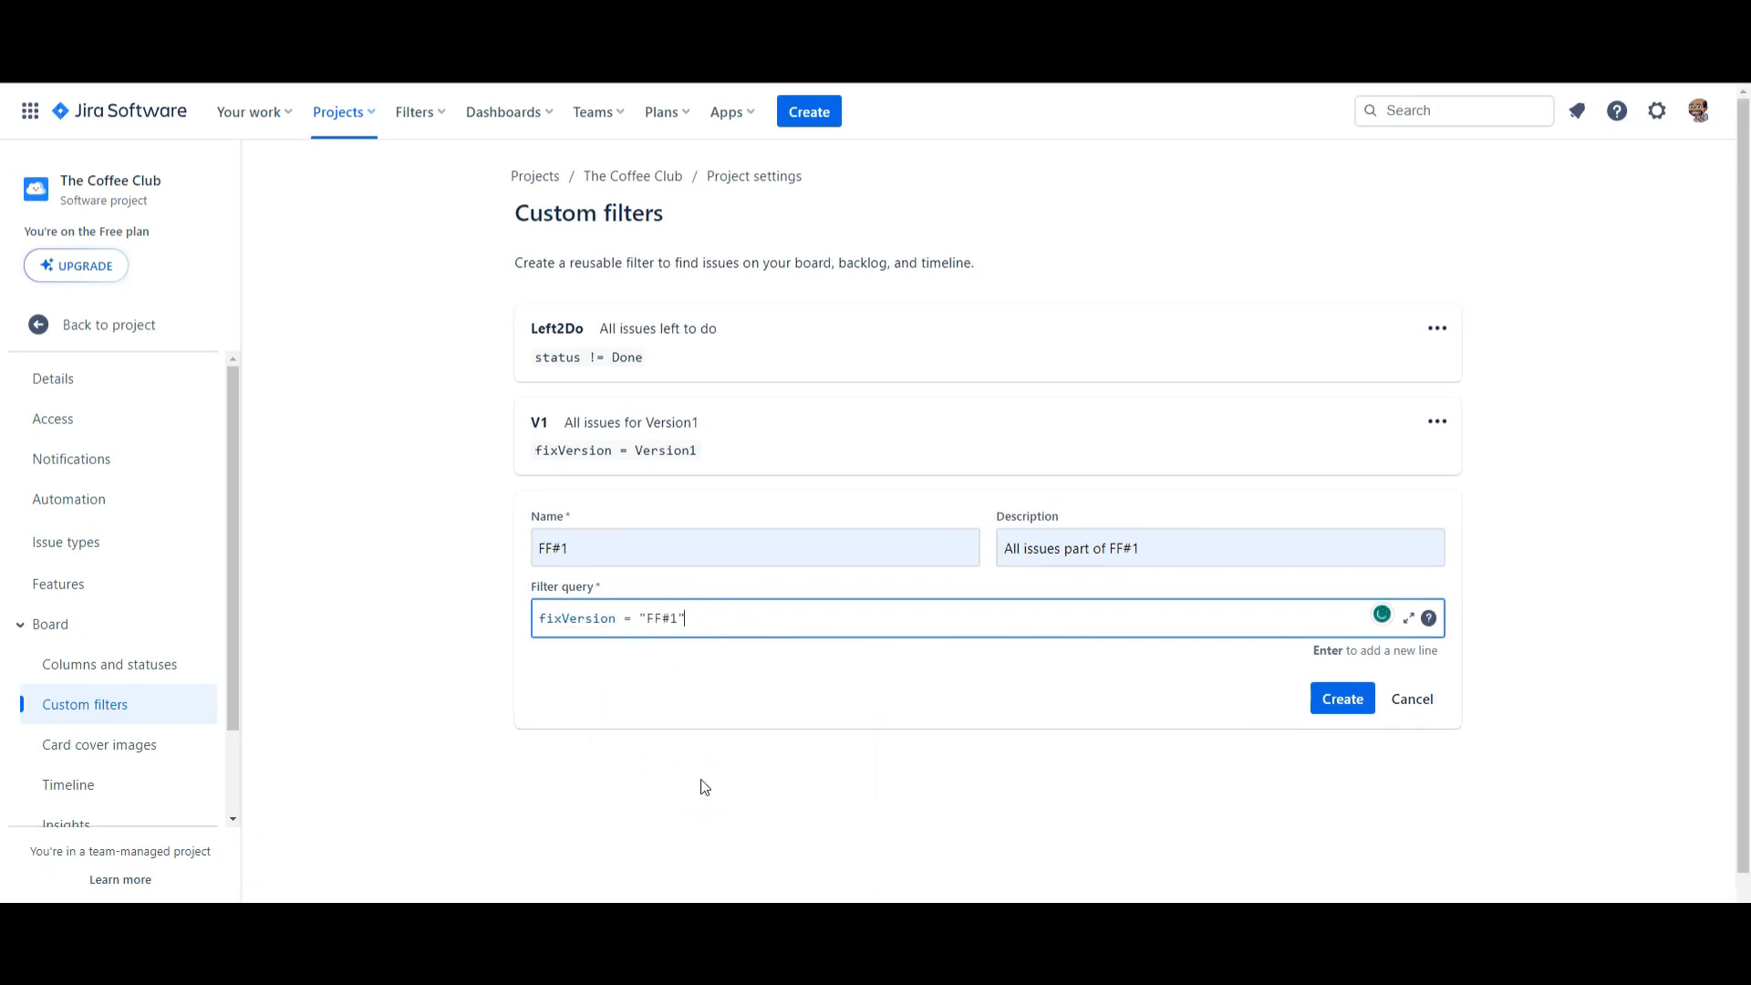
left_click(1339, 705)
Step: Start another custom filter named FF#2 with the description "All issues part of FF#2"
left_click(622, 600)
left_click(621, 632)
type("FF")
left_click(653, 720)
left_click(1121, 641)
left_click(1162, 719)
left_click(1165, 641)
key("BackSpace")
type("2")
Step: Set the FF#2 filter's query to fixVersion = "FF#2" and create the filter
left_click(588, 713)
type("fix")
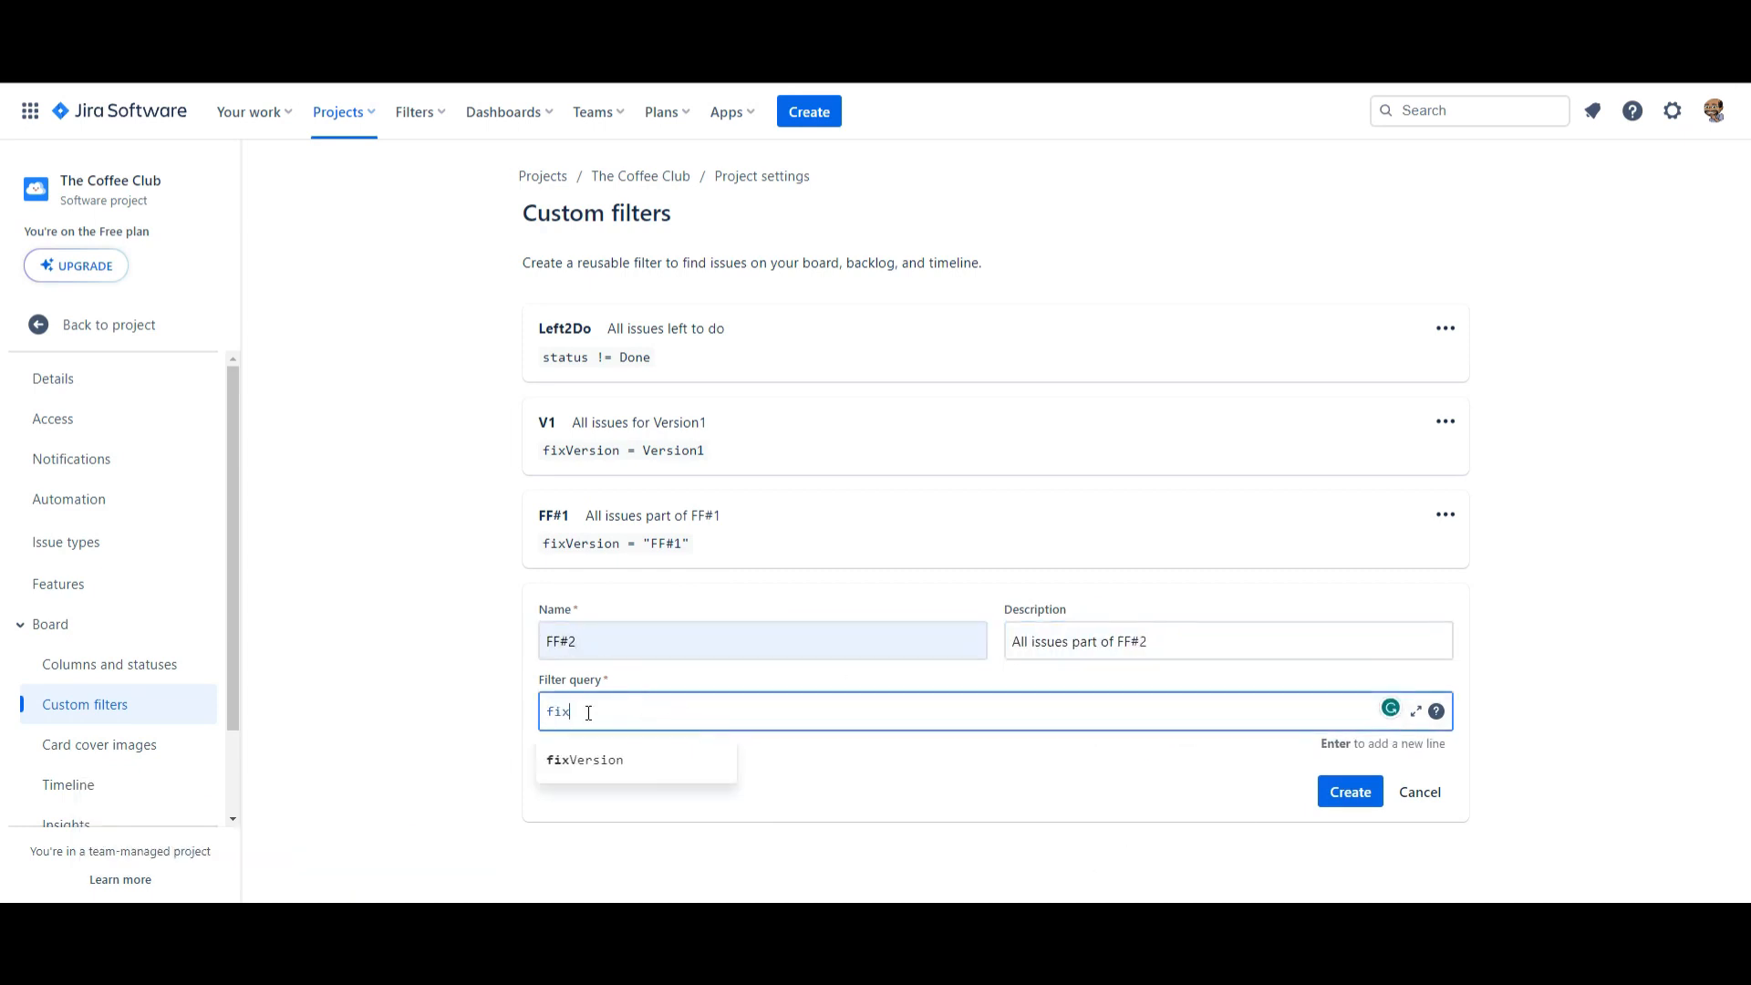
left_click(633, 757)
left_click(635, 782)
left_click(730, 774)
left_click(1348, 792)
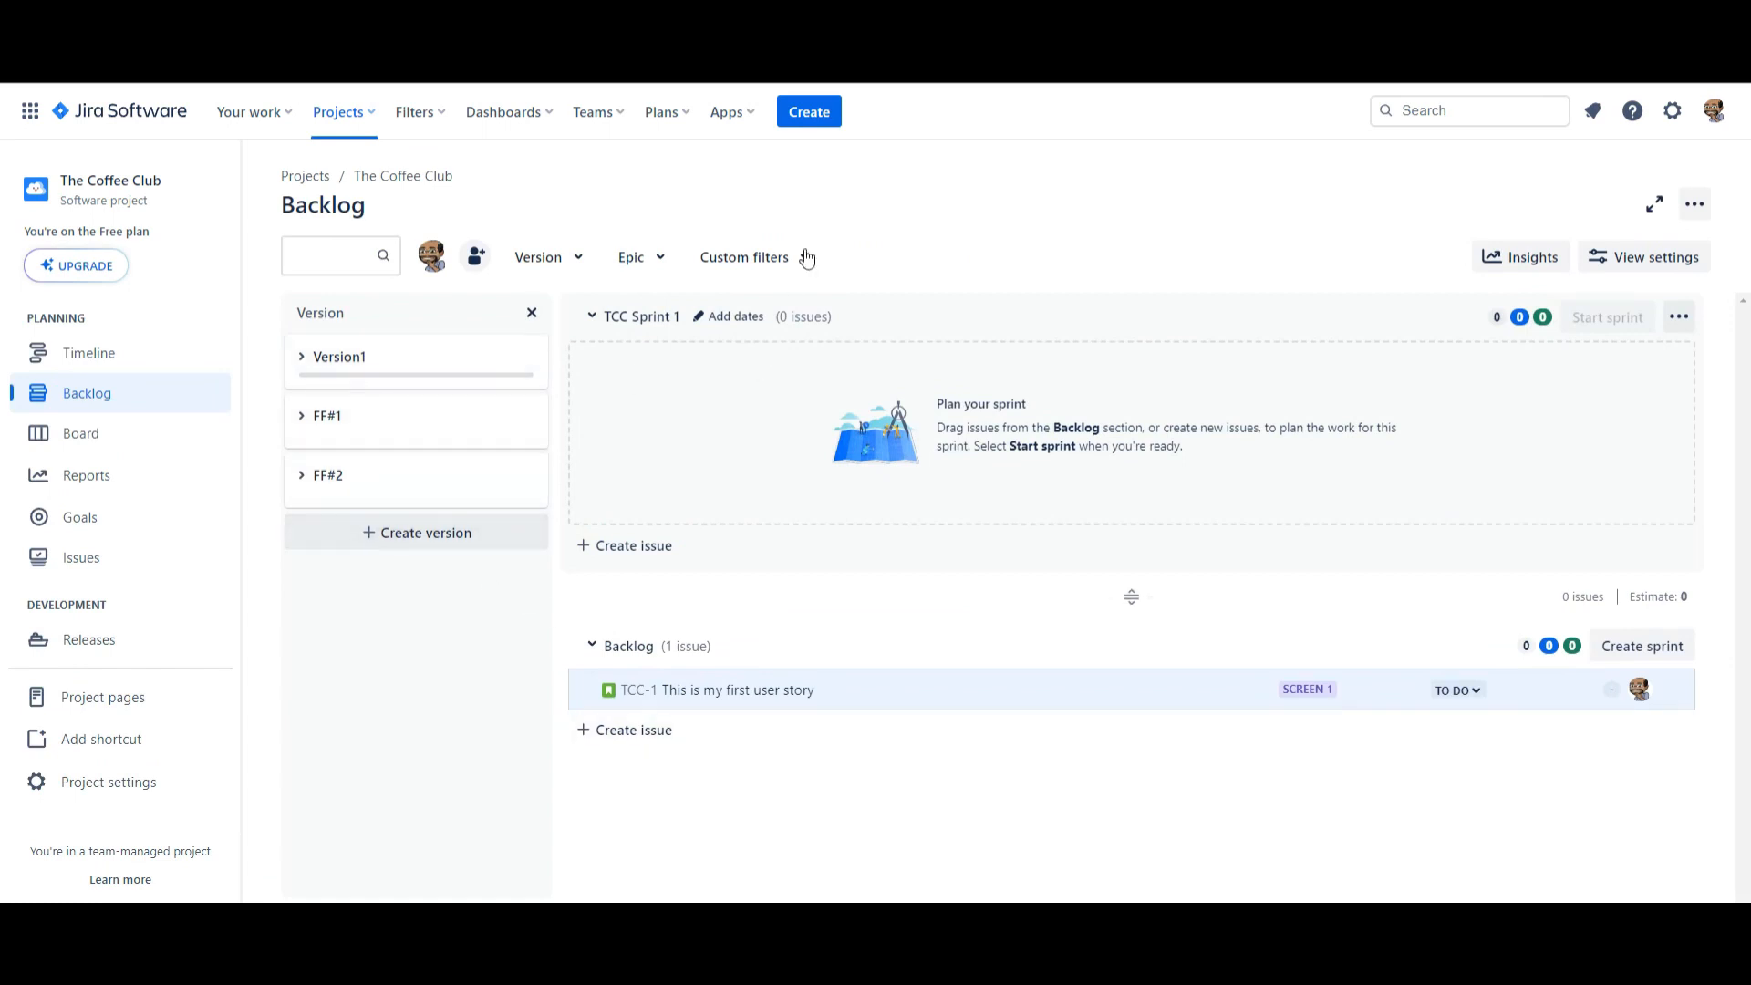
Step: Start a new Story from the backlog with "Get requirements for iPhone 13" as both its summary and description
left_click(824, 125)
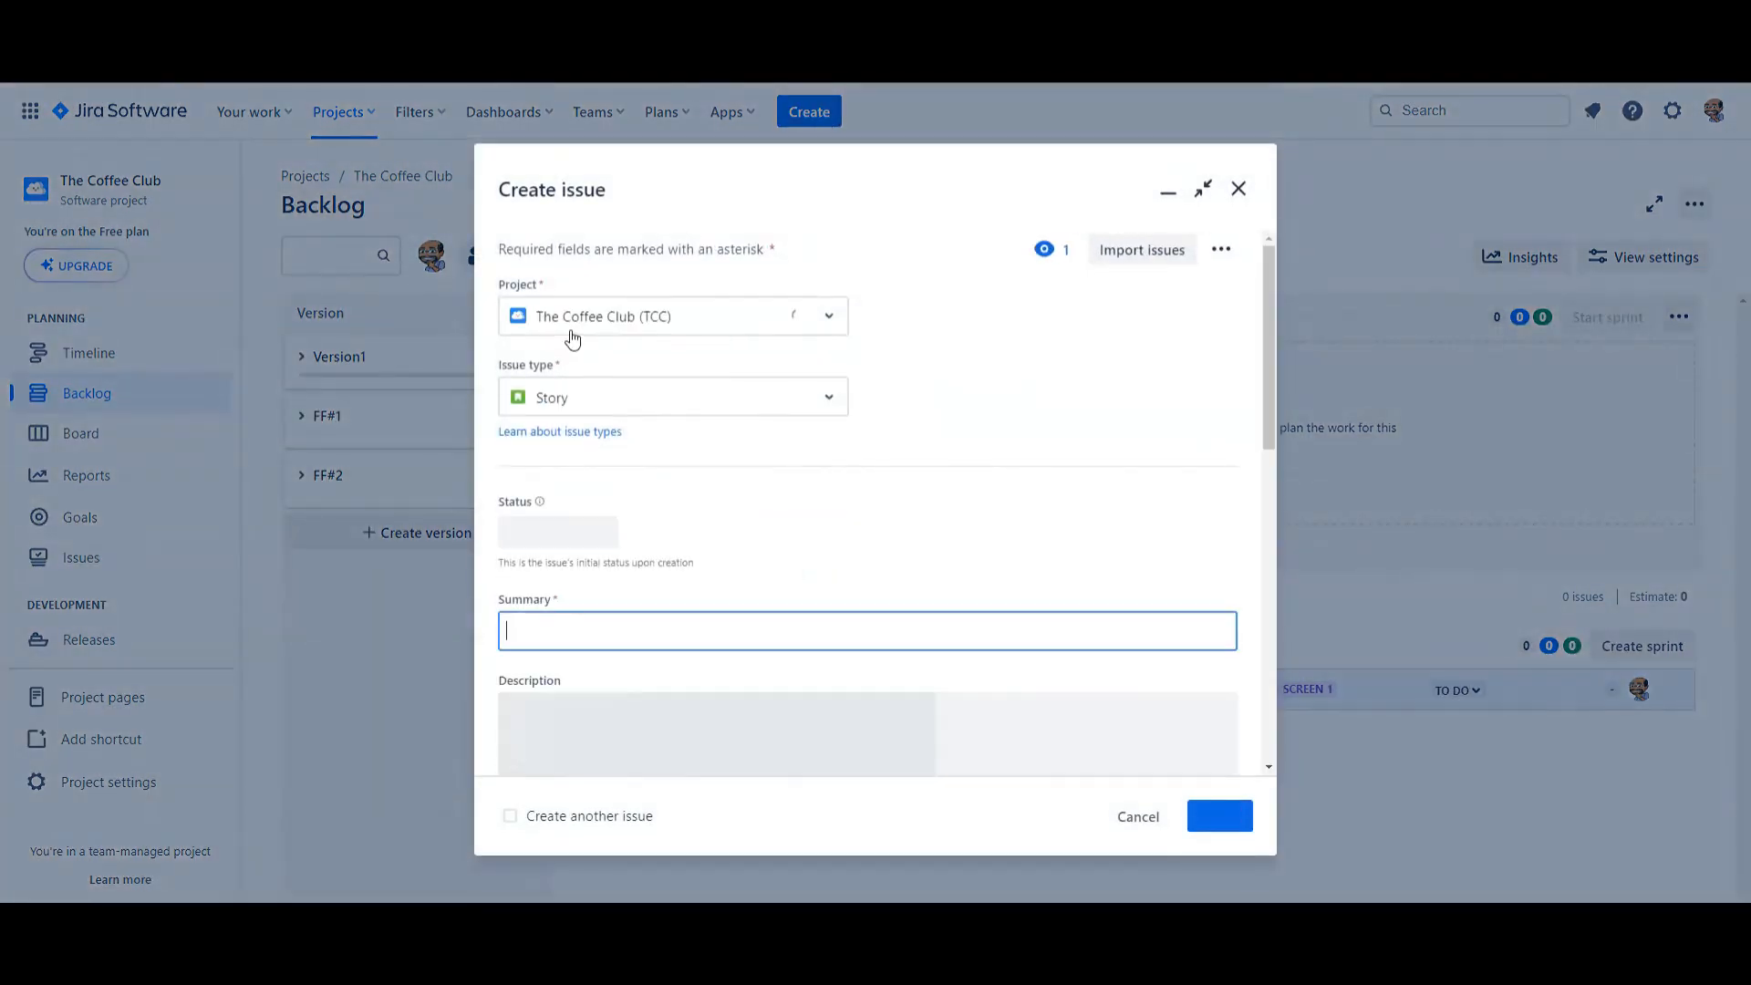
left_click(608, 625)
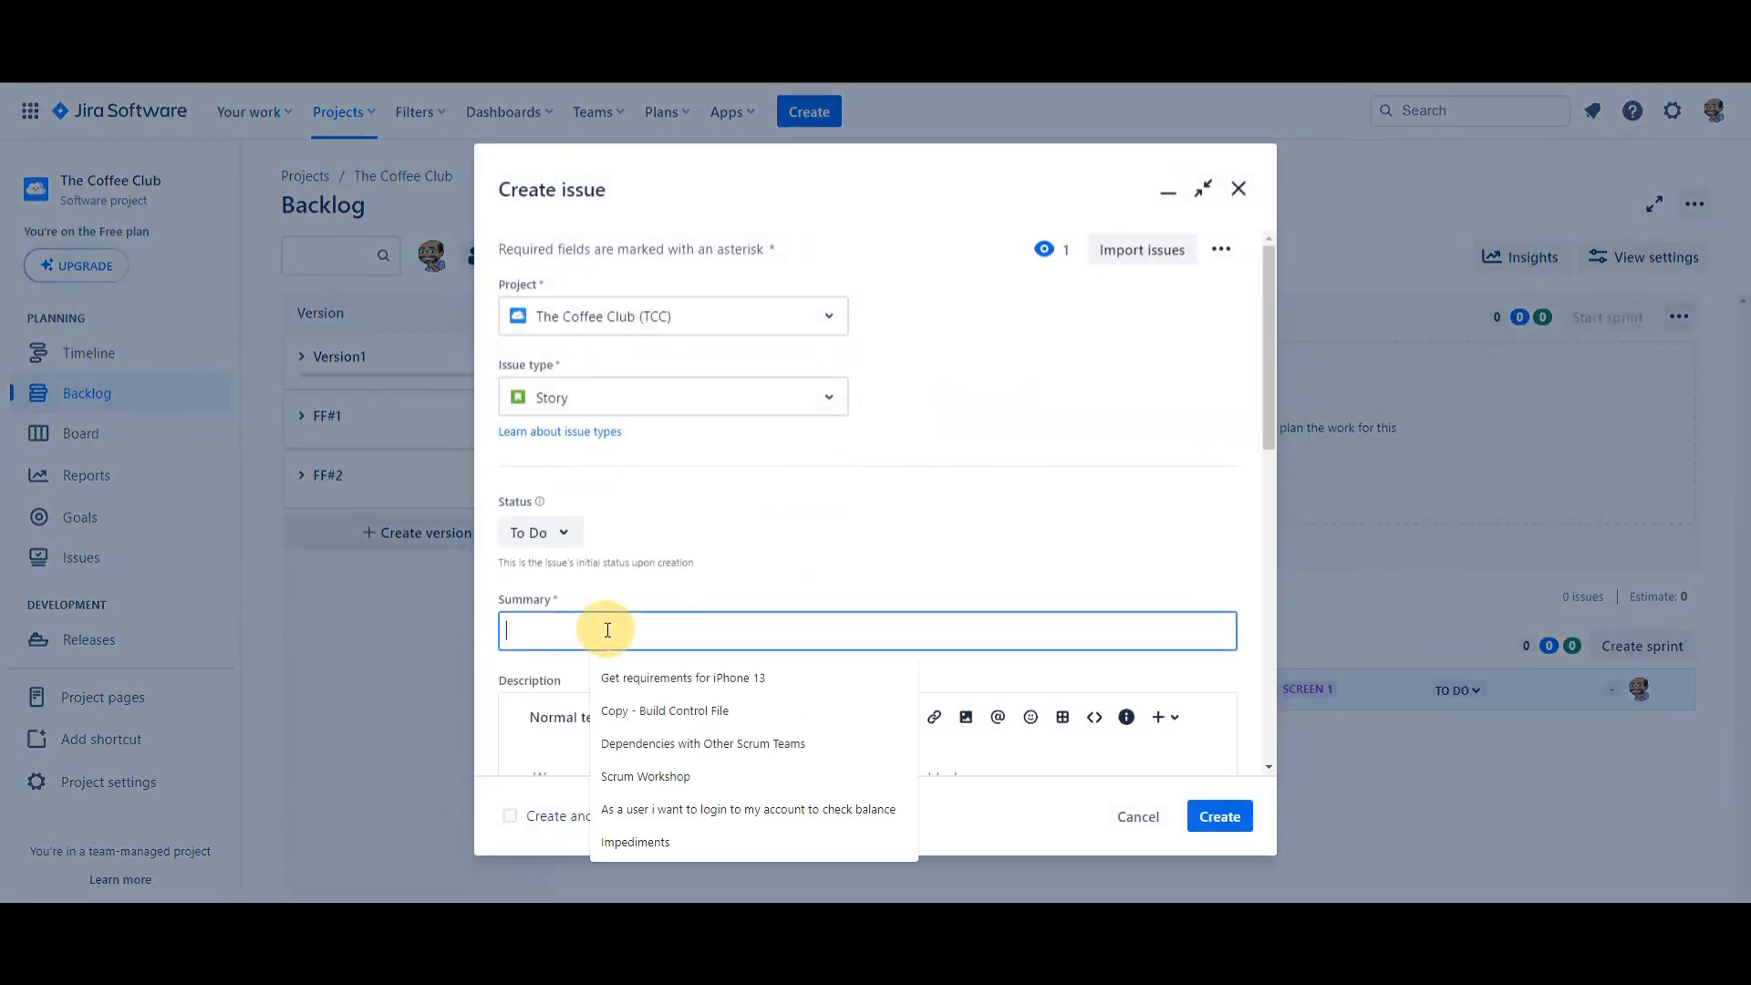
left_click(665, 675)
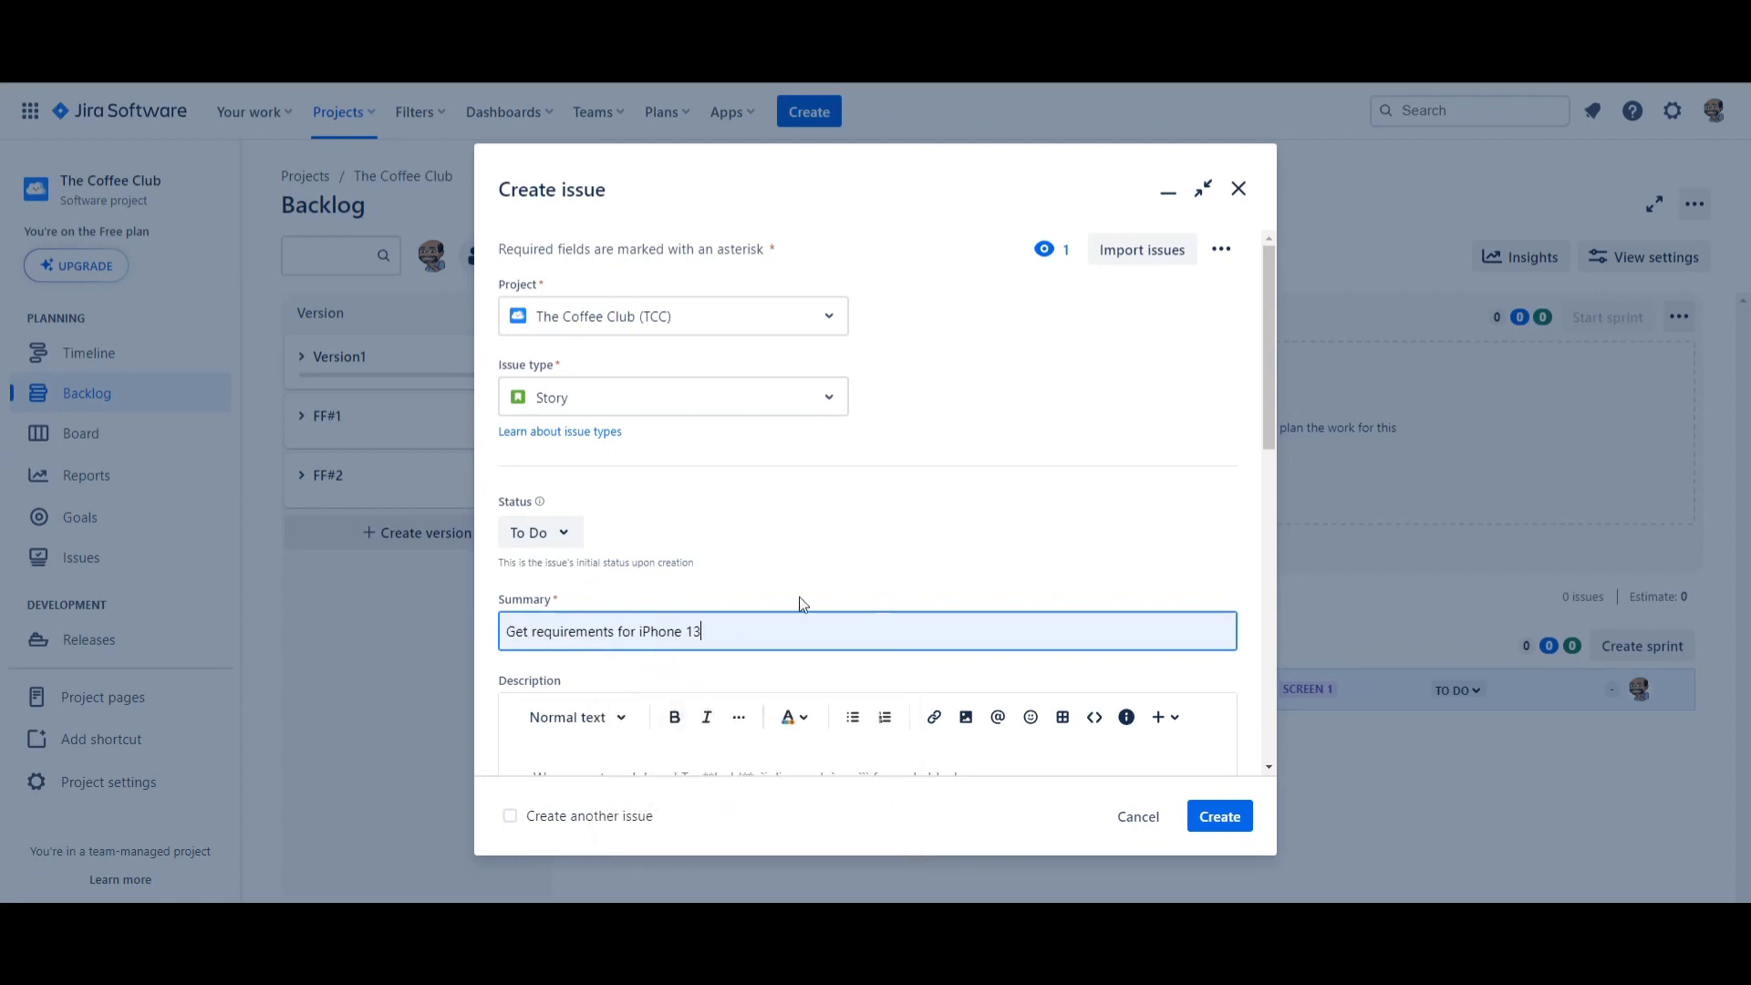
left_click_drag(700, 631, 402, 653)
key("ctrl+c")
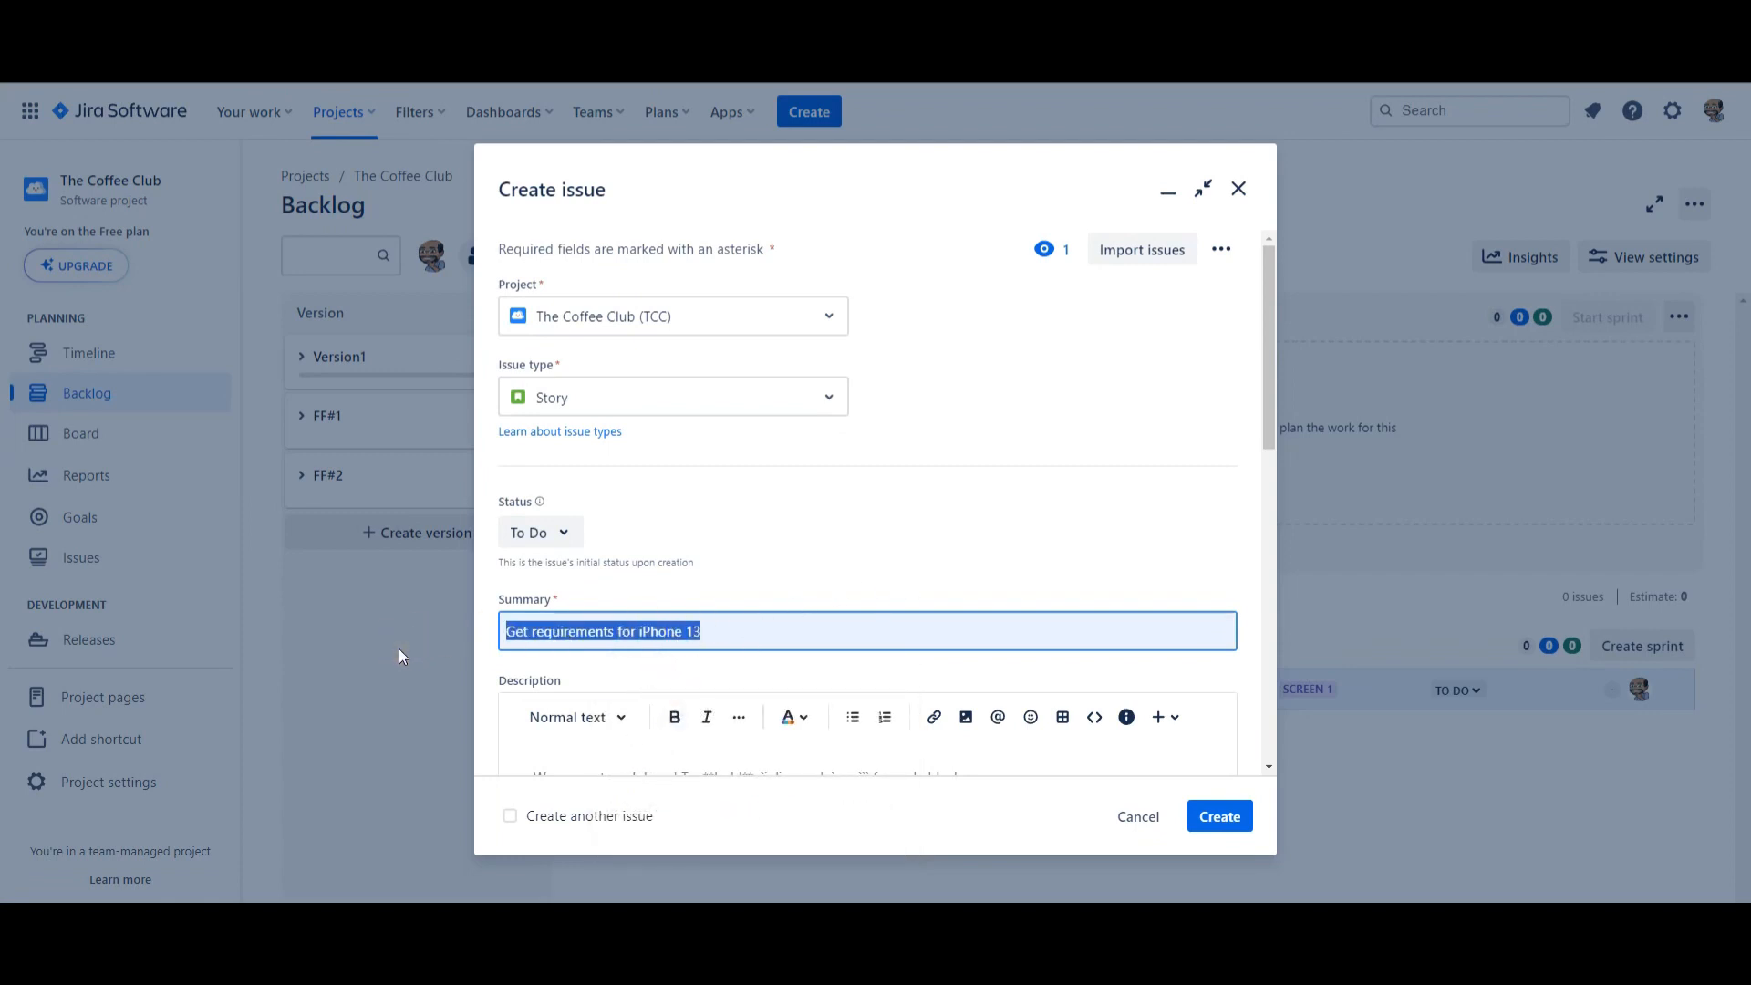
scroll(793, 711, "down", 3)
left_click(568, 605)
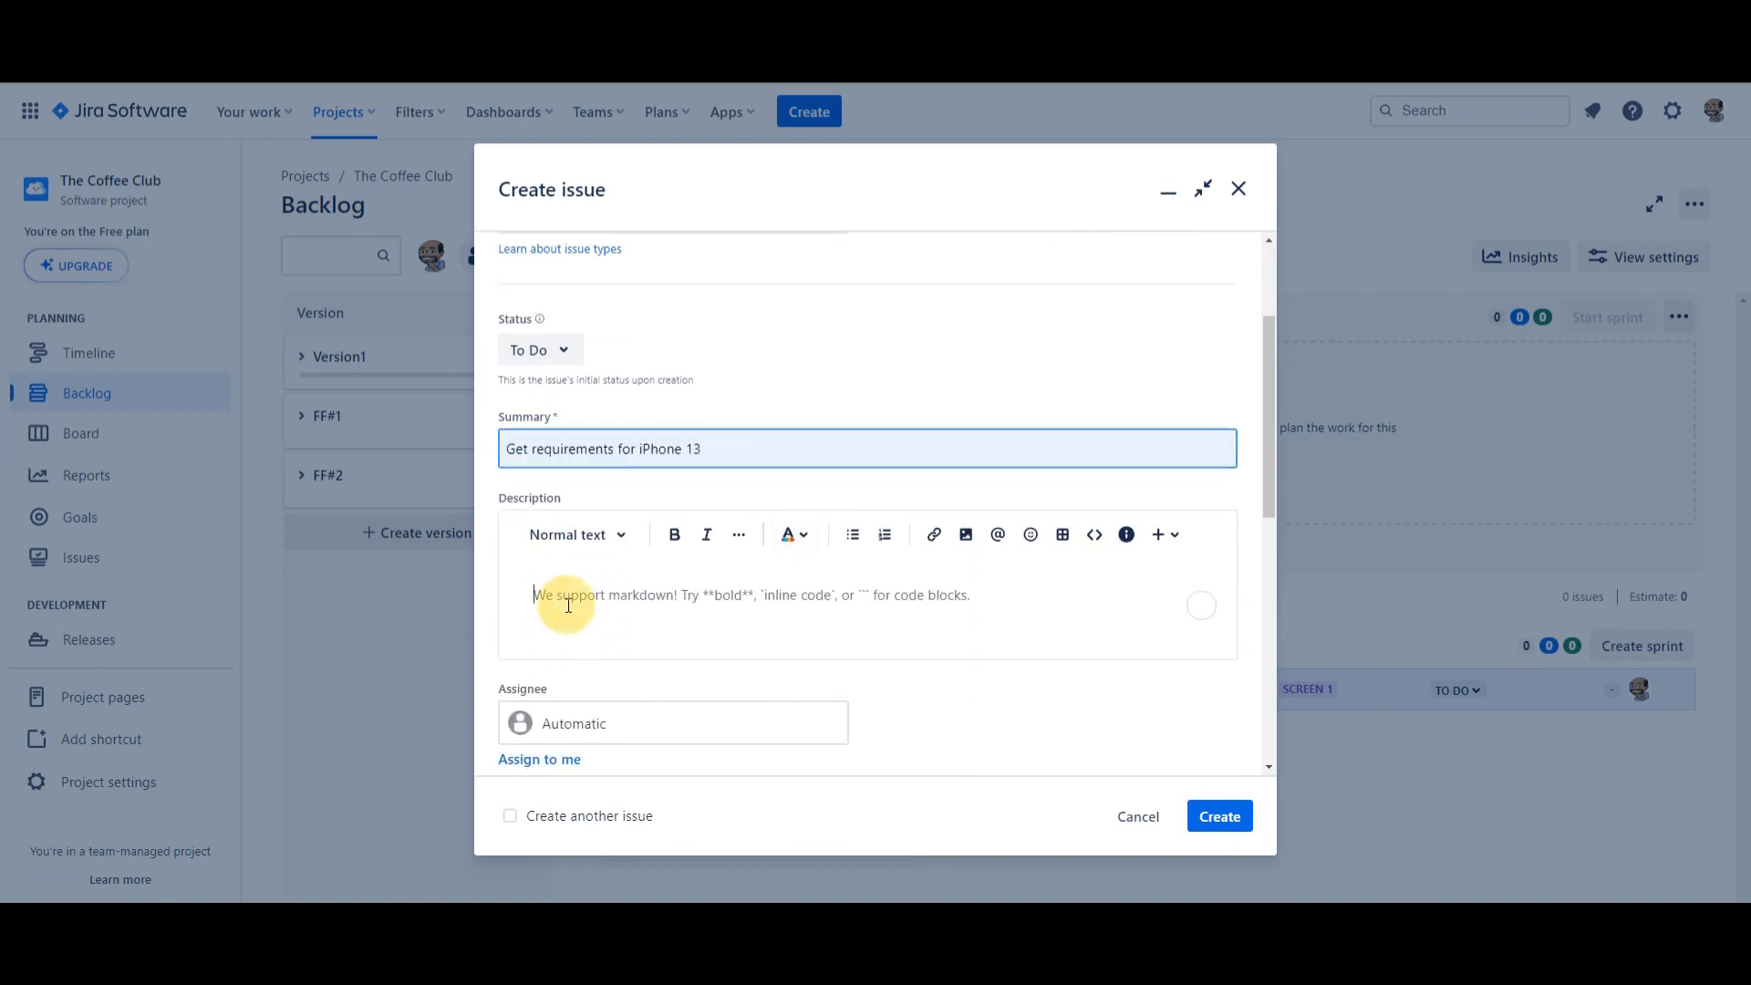
key("ctrl+v")
Step: Assign fix version FF#1 to the iPhone 13 story and create it with the option to create another issue enabled
scroll(595, 622, "down", 2)
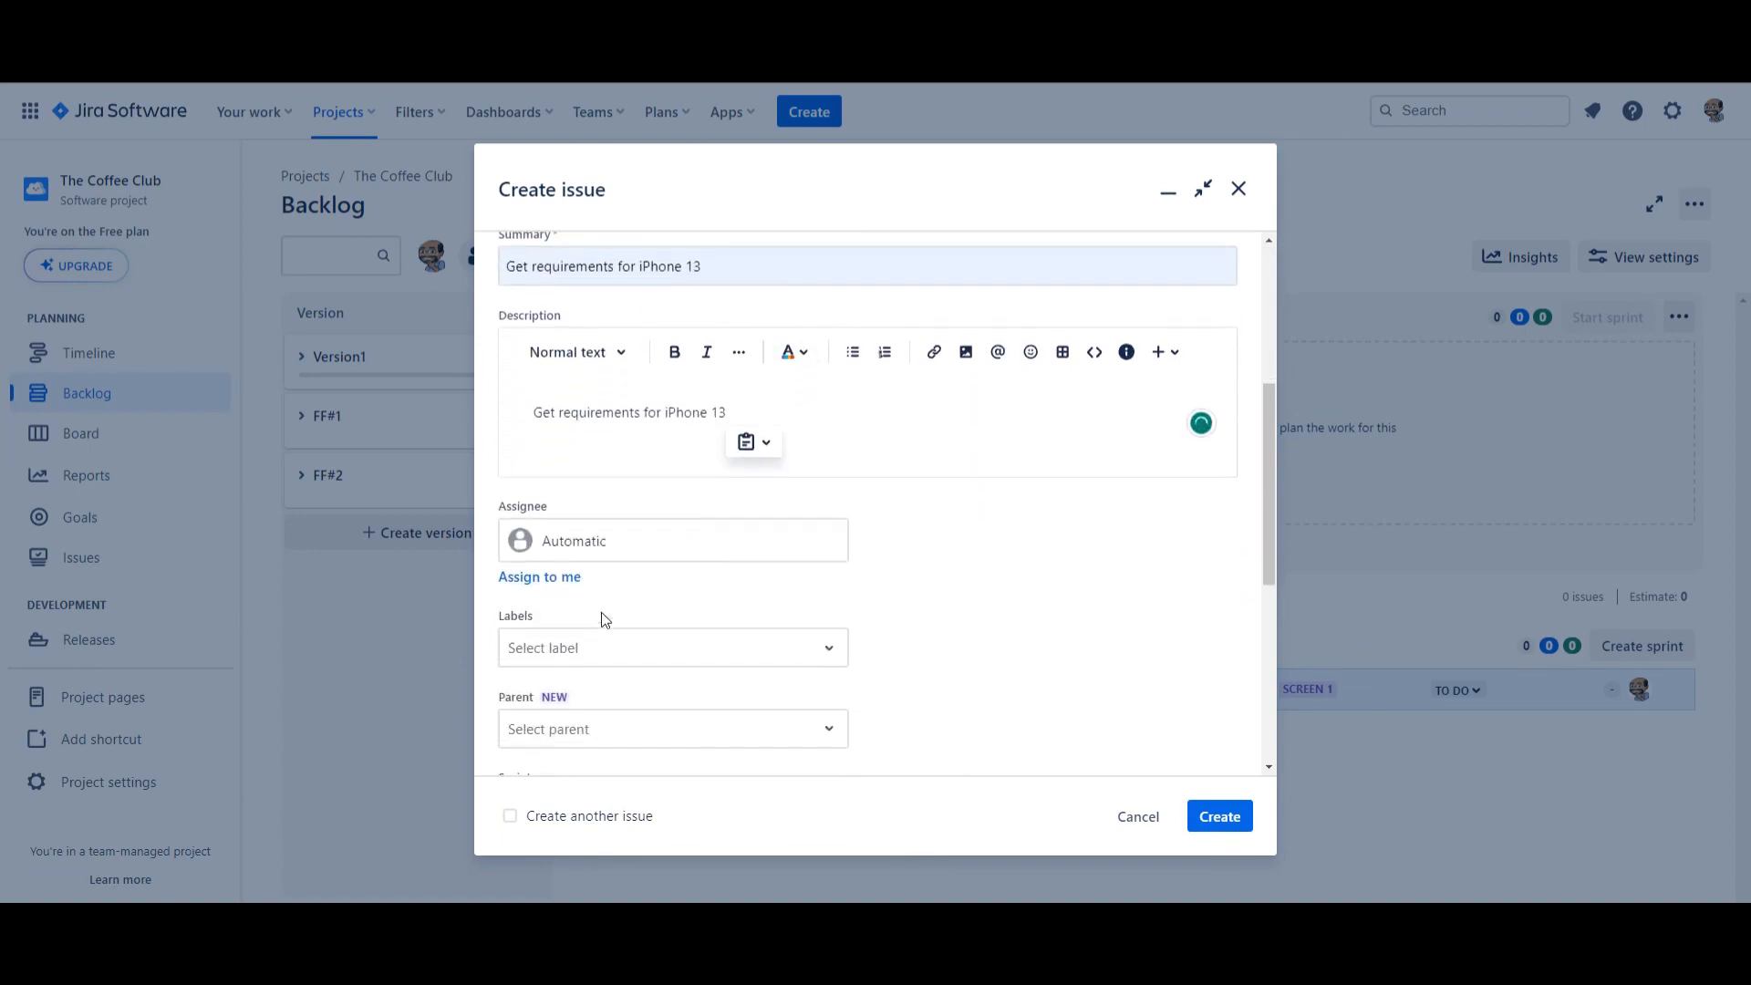
scroll(716, 616, "down", 1)
scroll(698, 598, "down", 3)
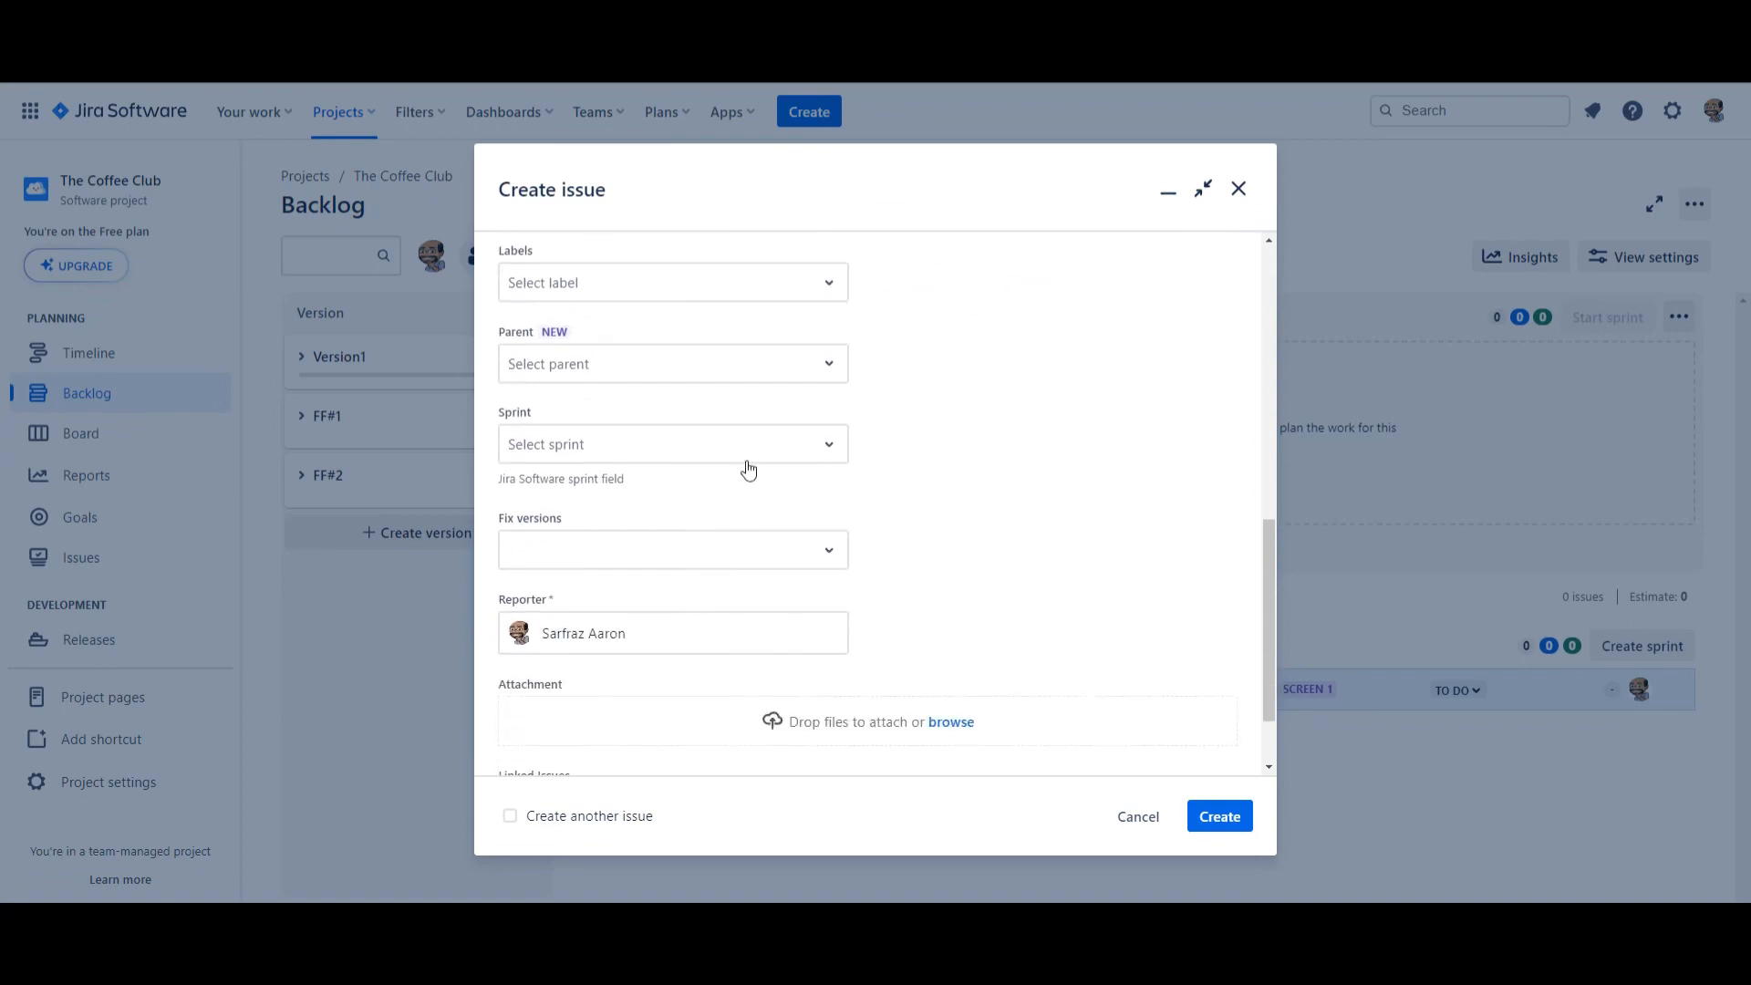
left_click(667, 561)
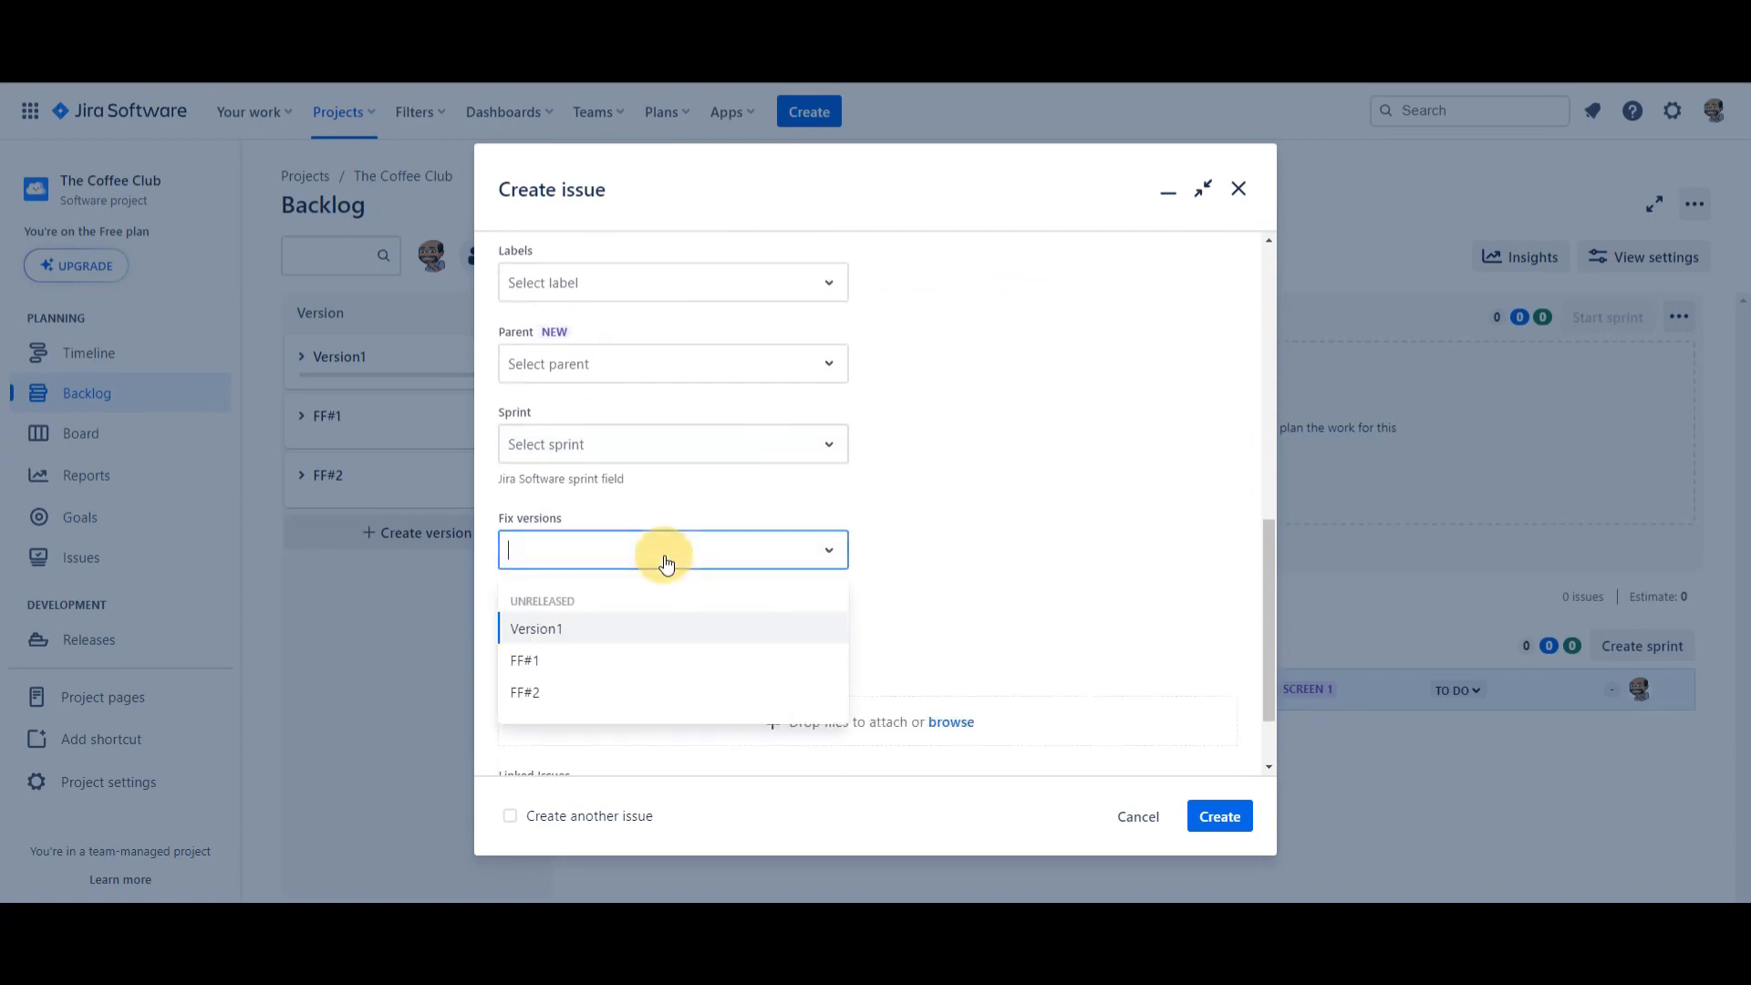
left_click(644, 658)
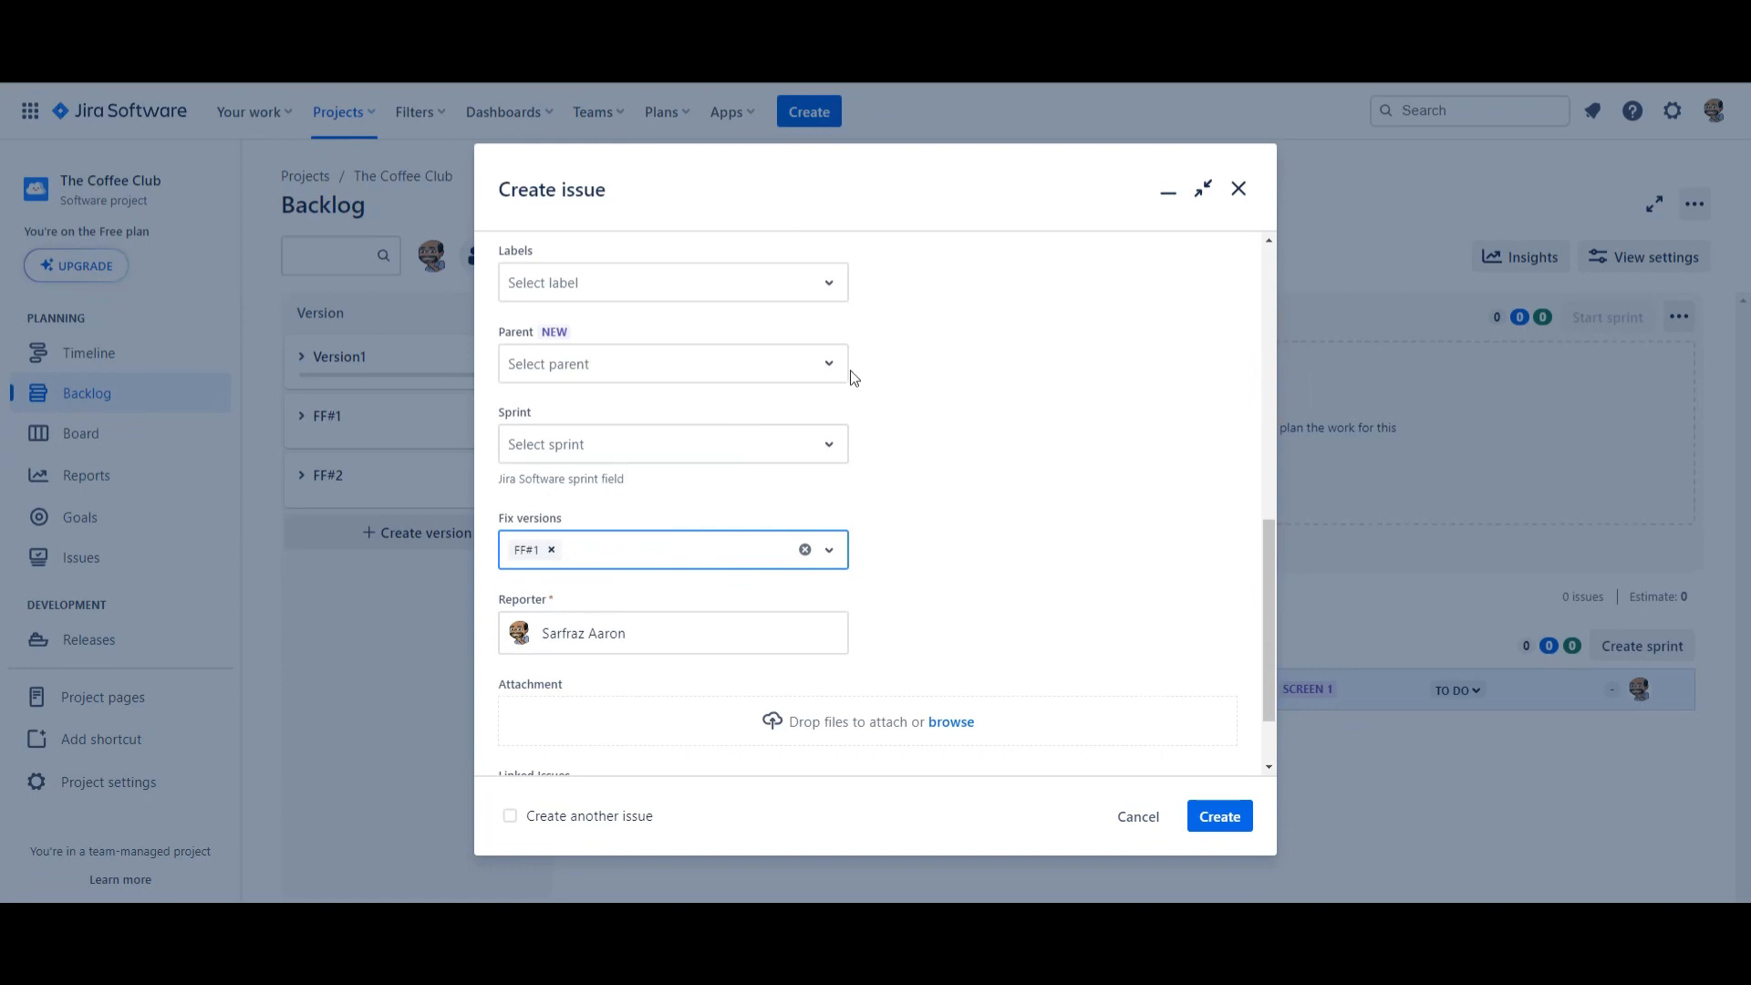
left_click(511, 814)
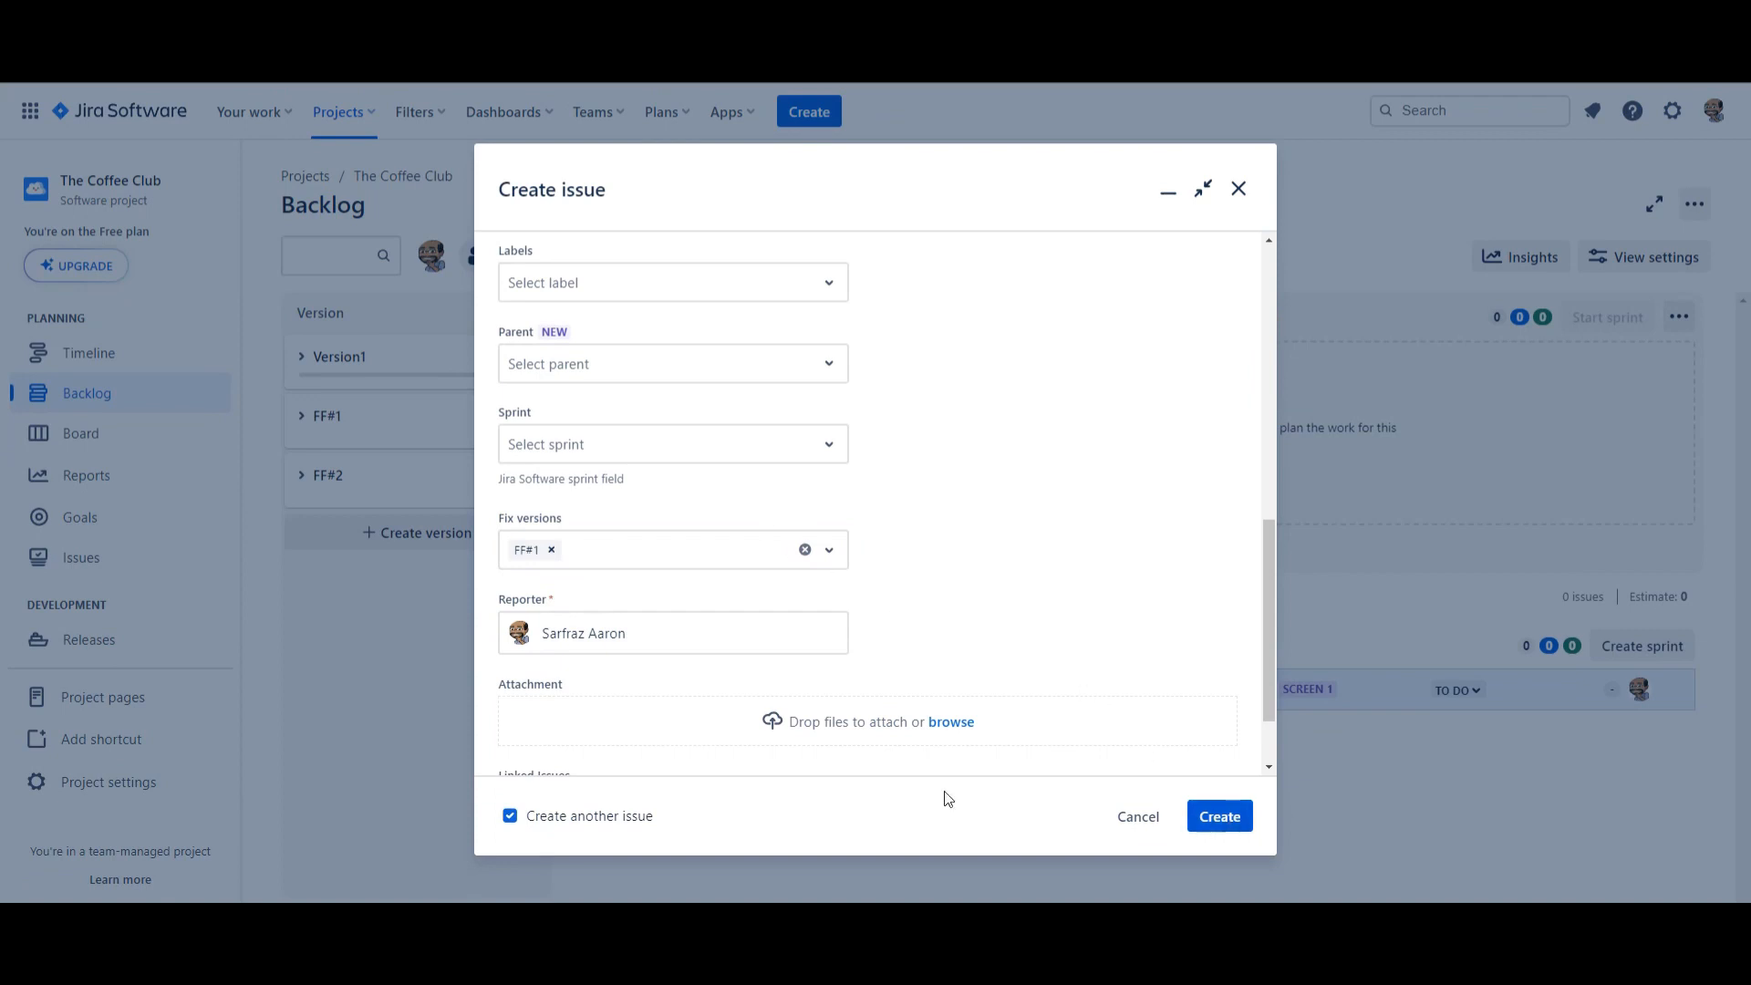
left_click(1226, 816)
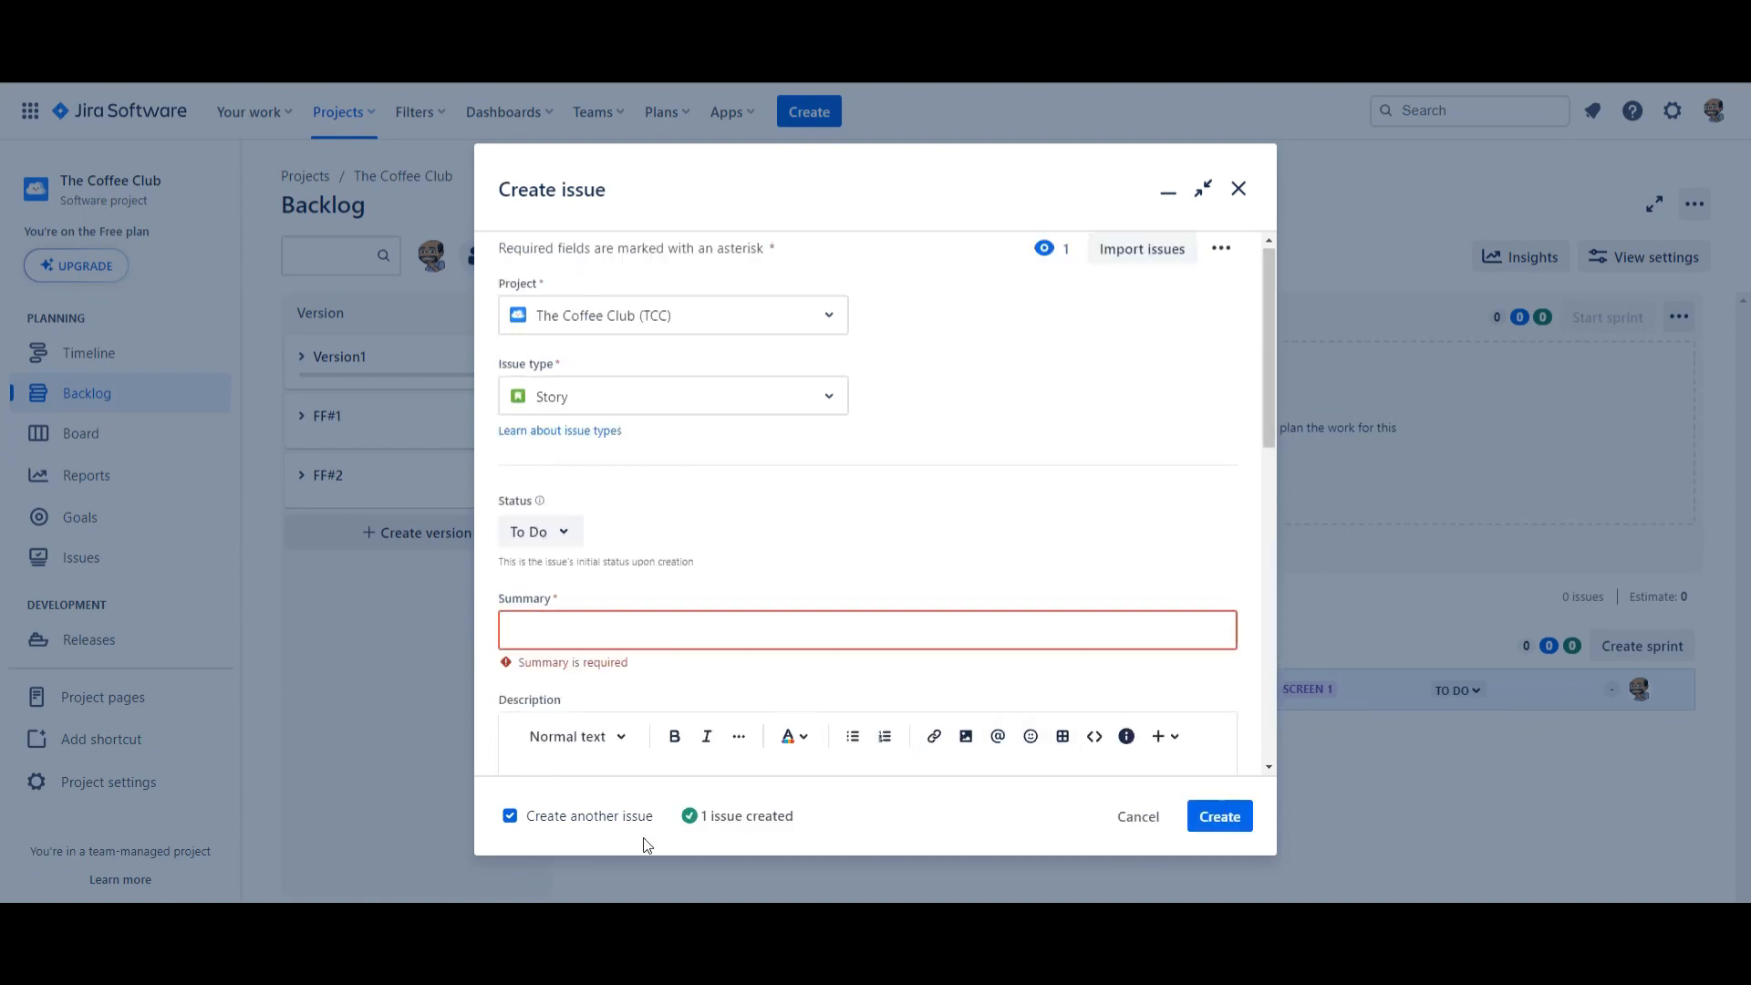
Step: Fill in the next story with "Copy - Build Control File" as both its summary and description
left_click(522, 632)
left_click(657, 710)
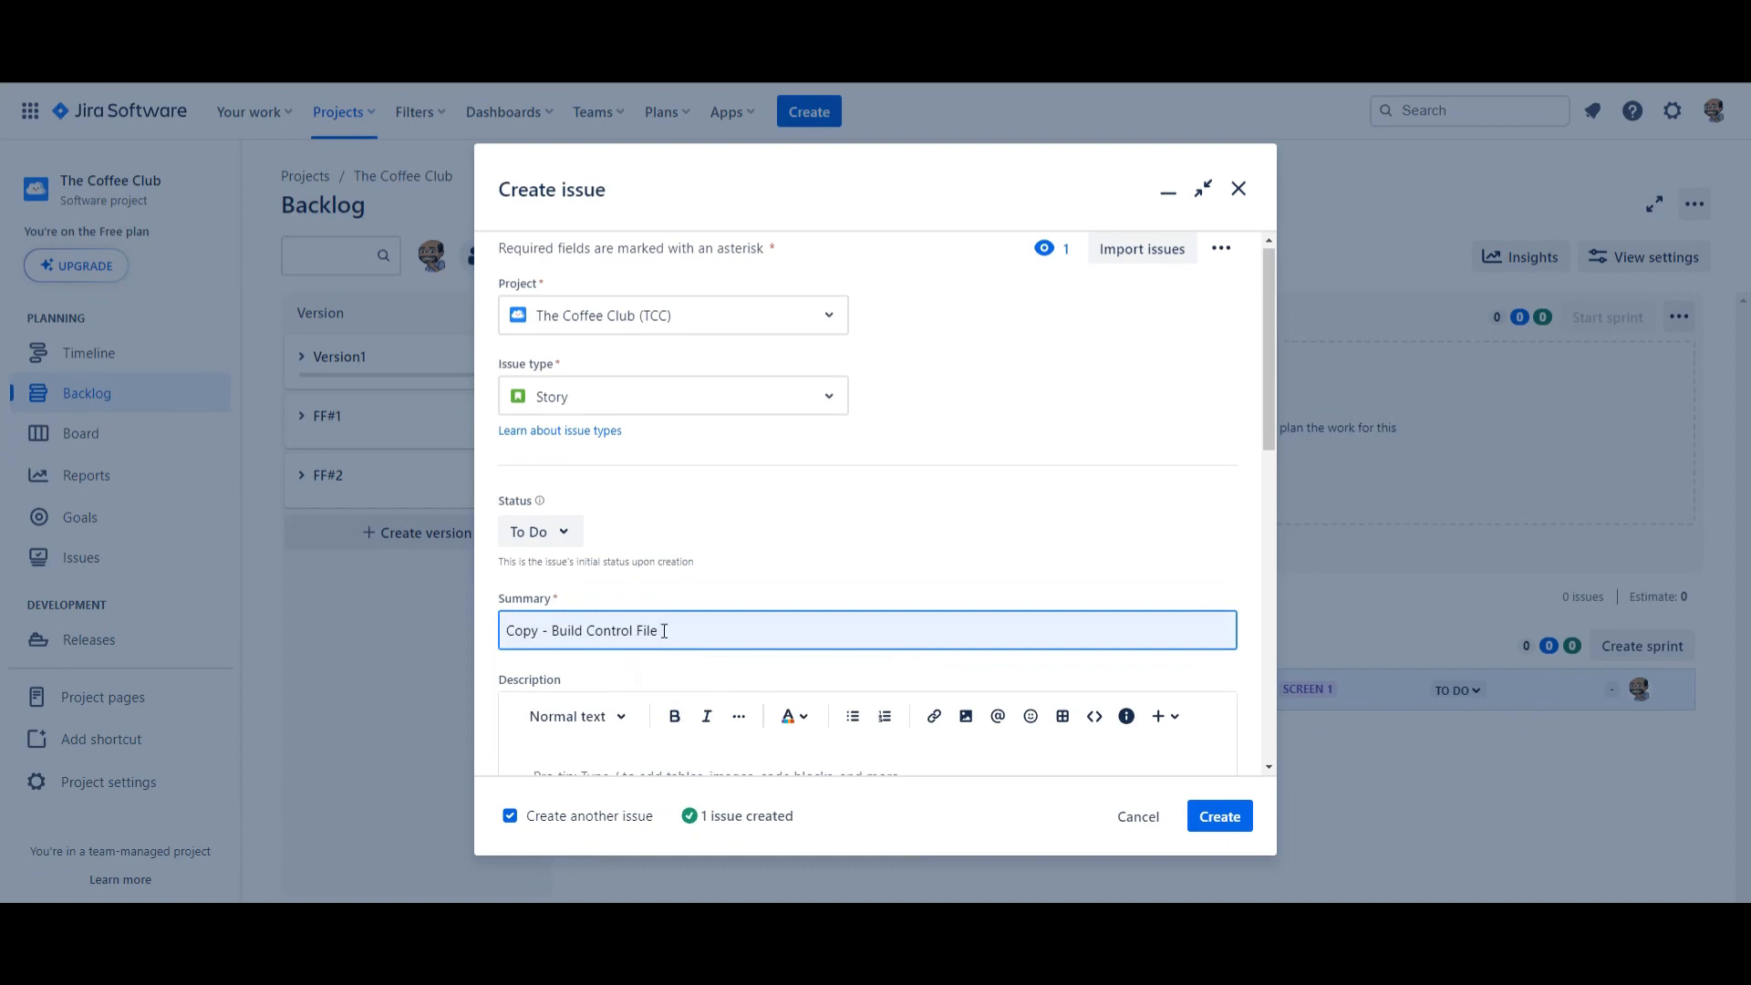
left_click_drag(662, 631, 472, 627)
scroll(747, 751, "down", 1)
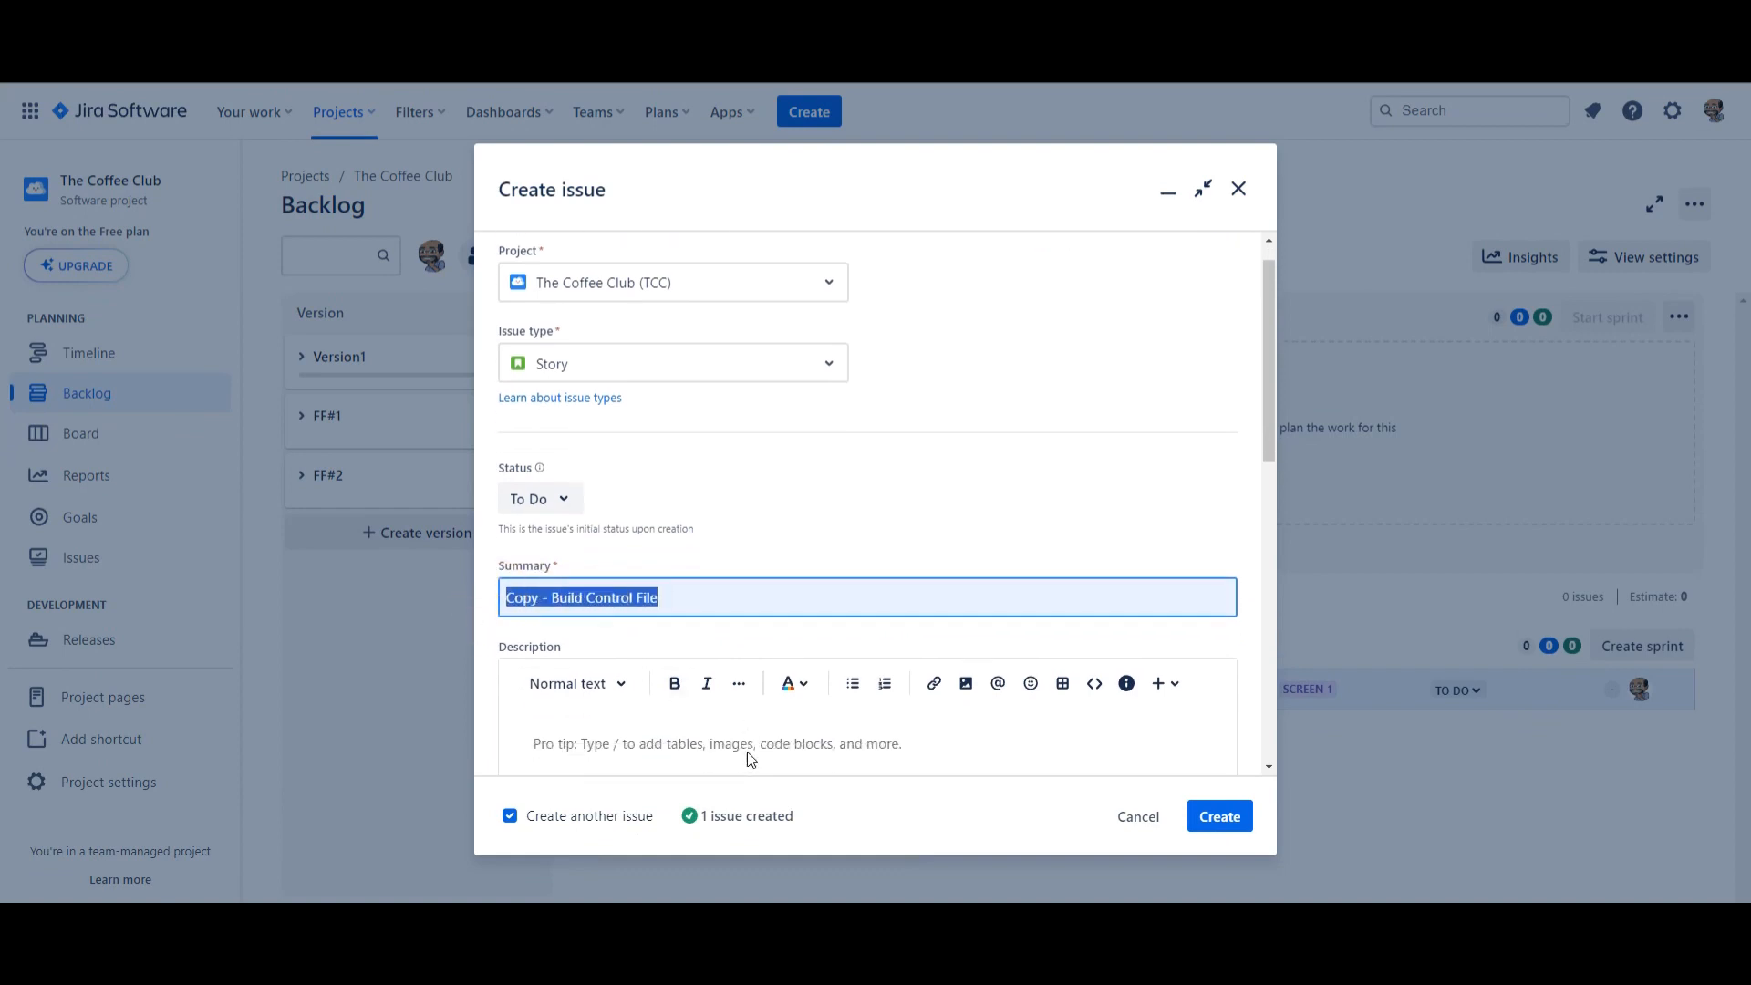
left_click(565, 686)
key("ctrl+v")
Step: Replace the story's fix version with FF#2 and create it with the option to create another issue disabled
scroll(610, 653, "down", 4)
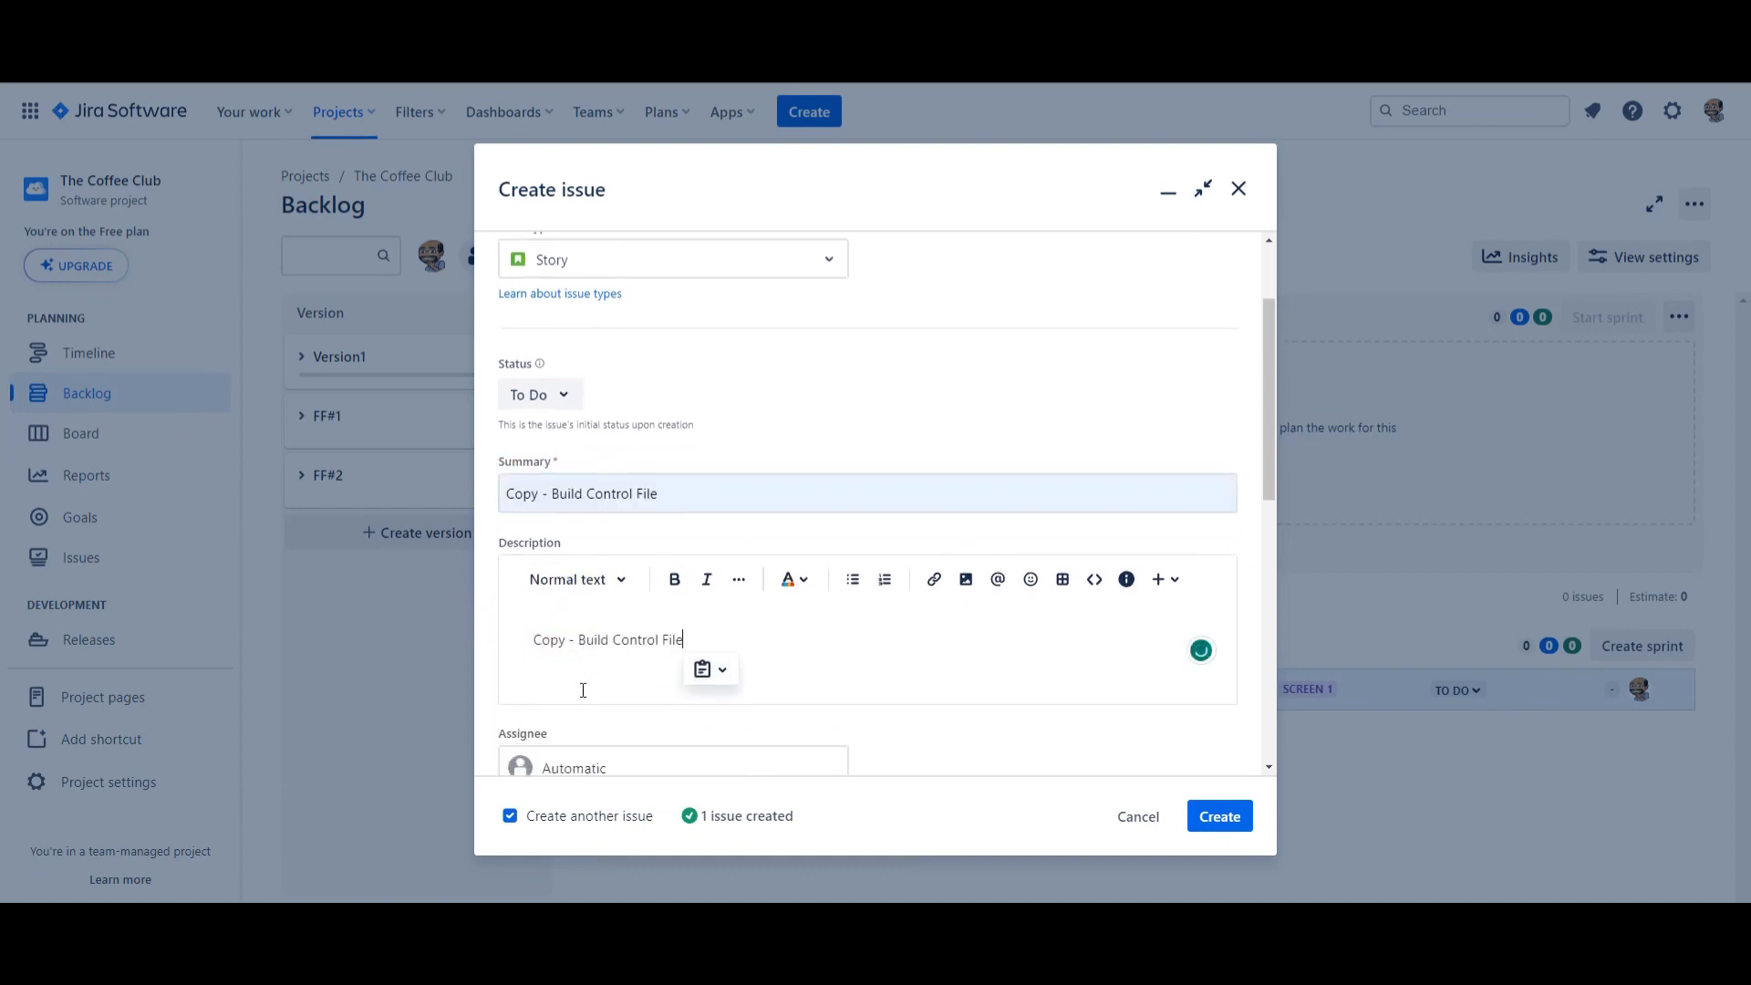
scroll(809, 687, "down", 3)
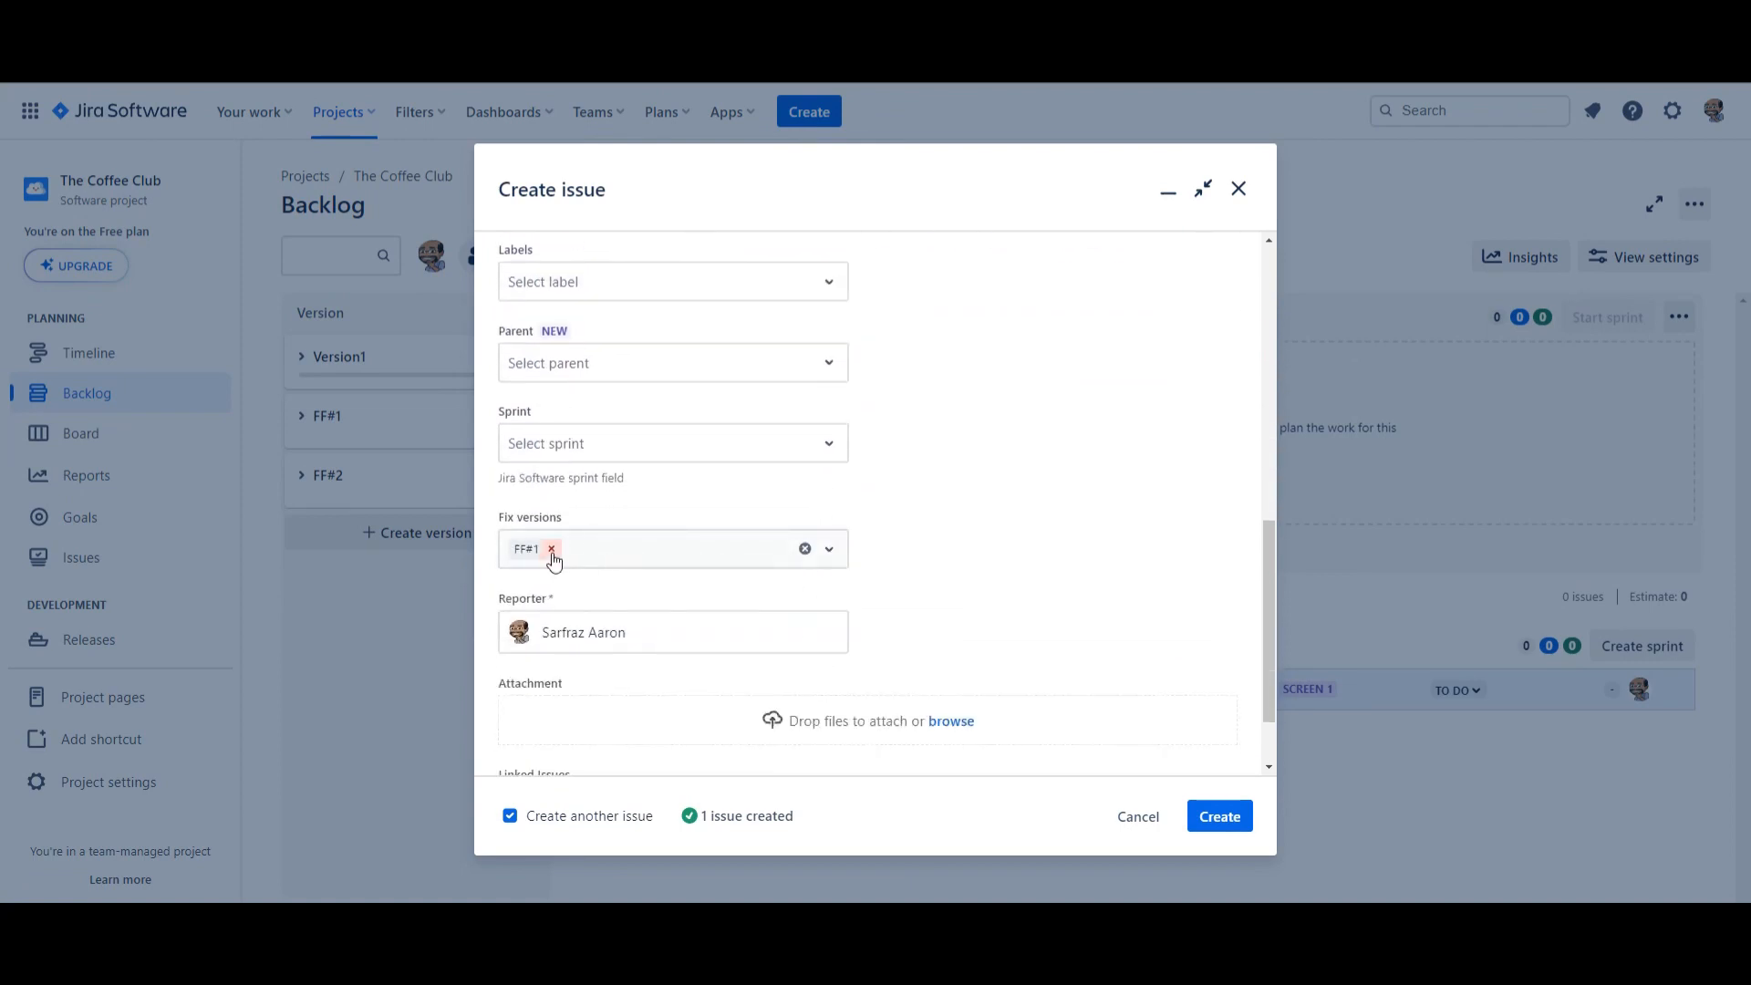
left_click(835, 558)
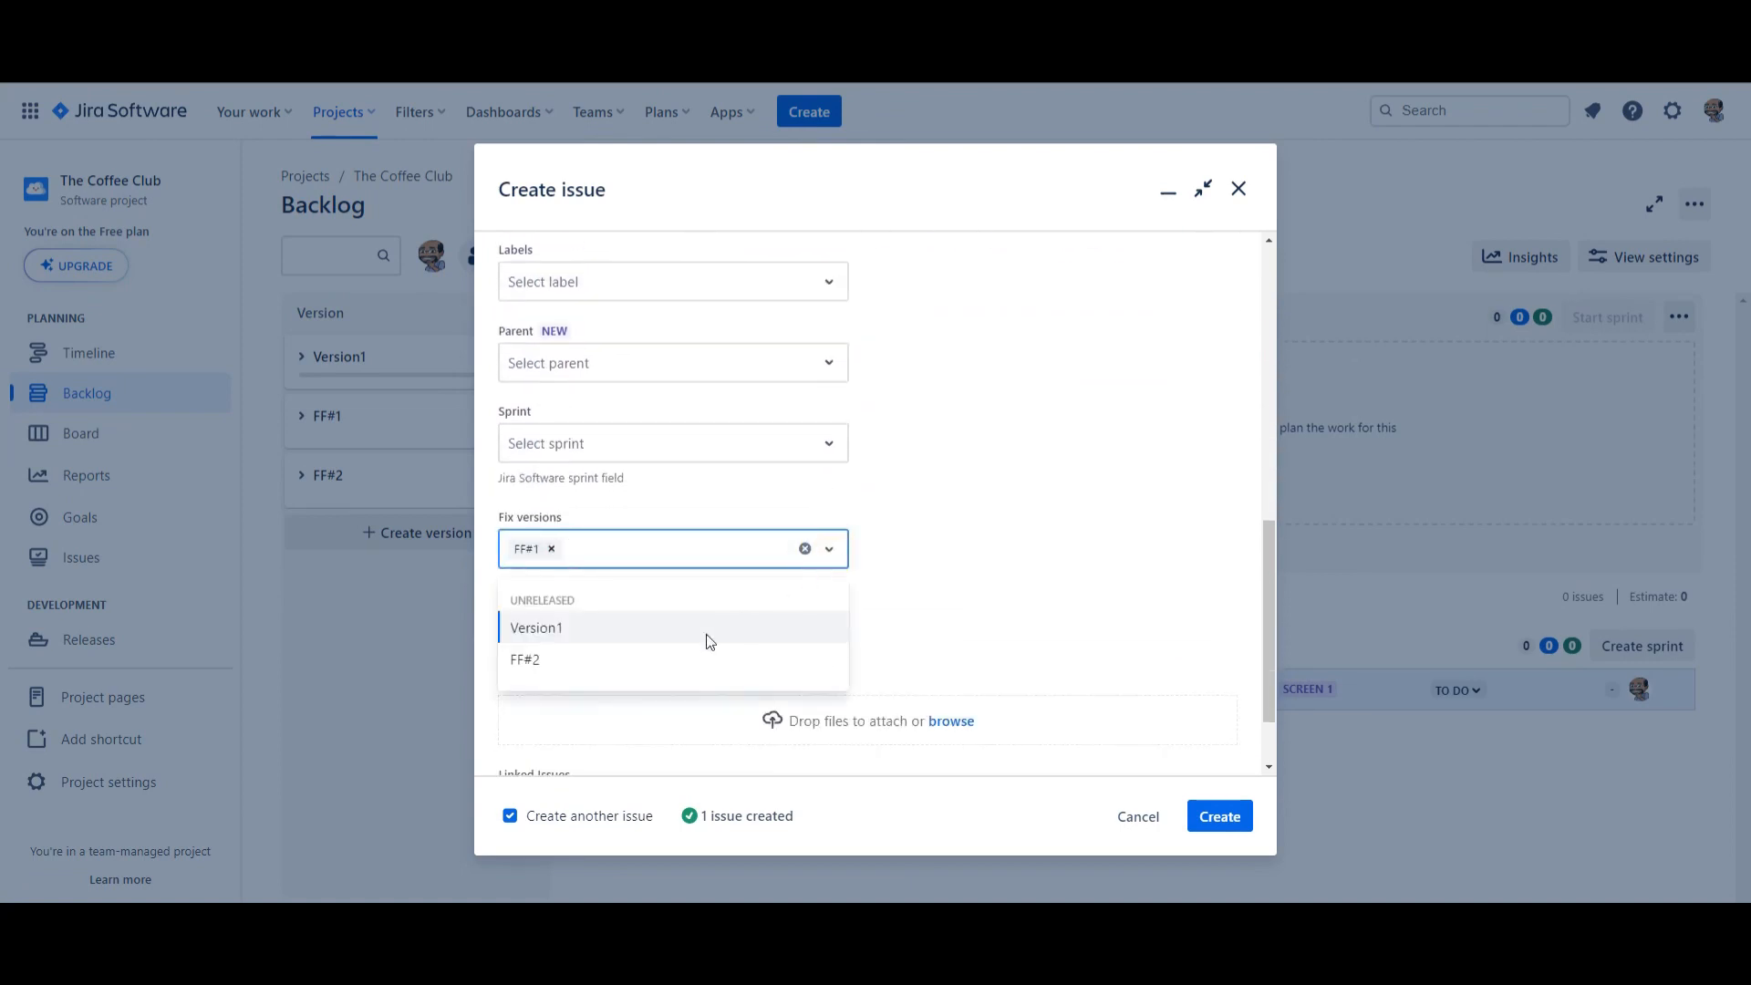
left_click(676, 652)
left_click(551, 548)
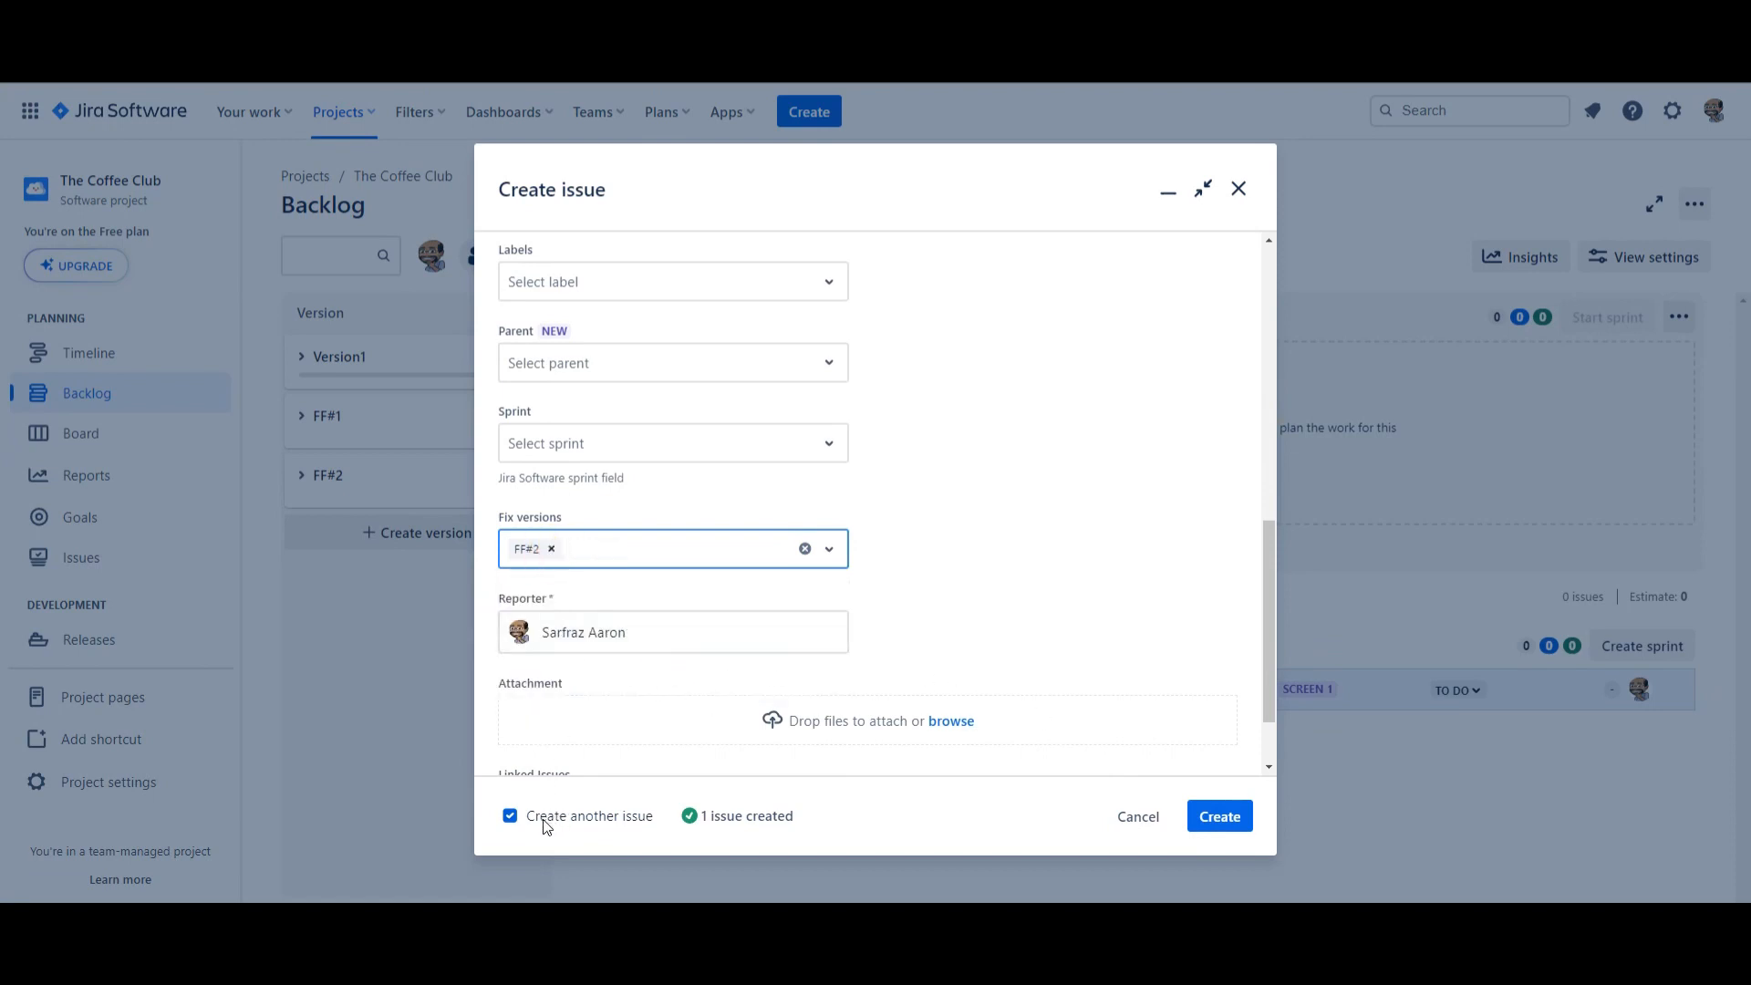
left_click(510, 819)
left_click(1217, 816)
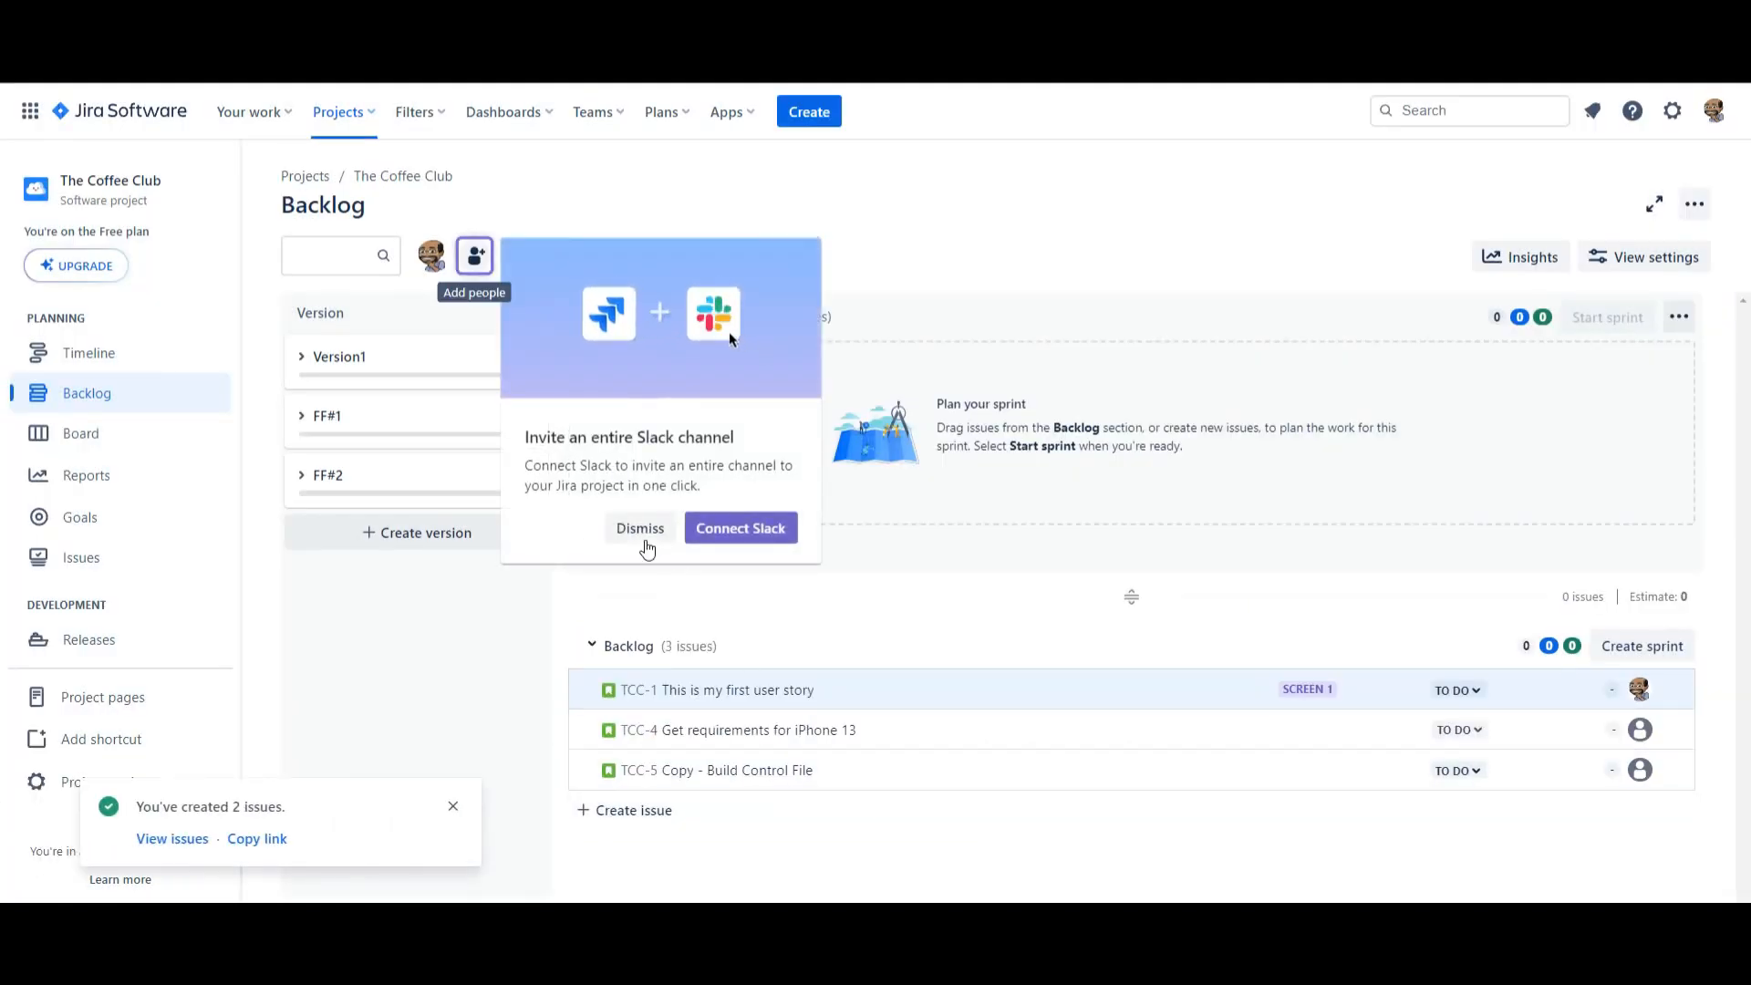
Step: Dismiss the Slack channel invitation and close the issue creation notification
left_click(640, 529)
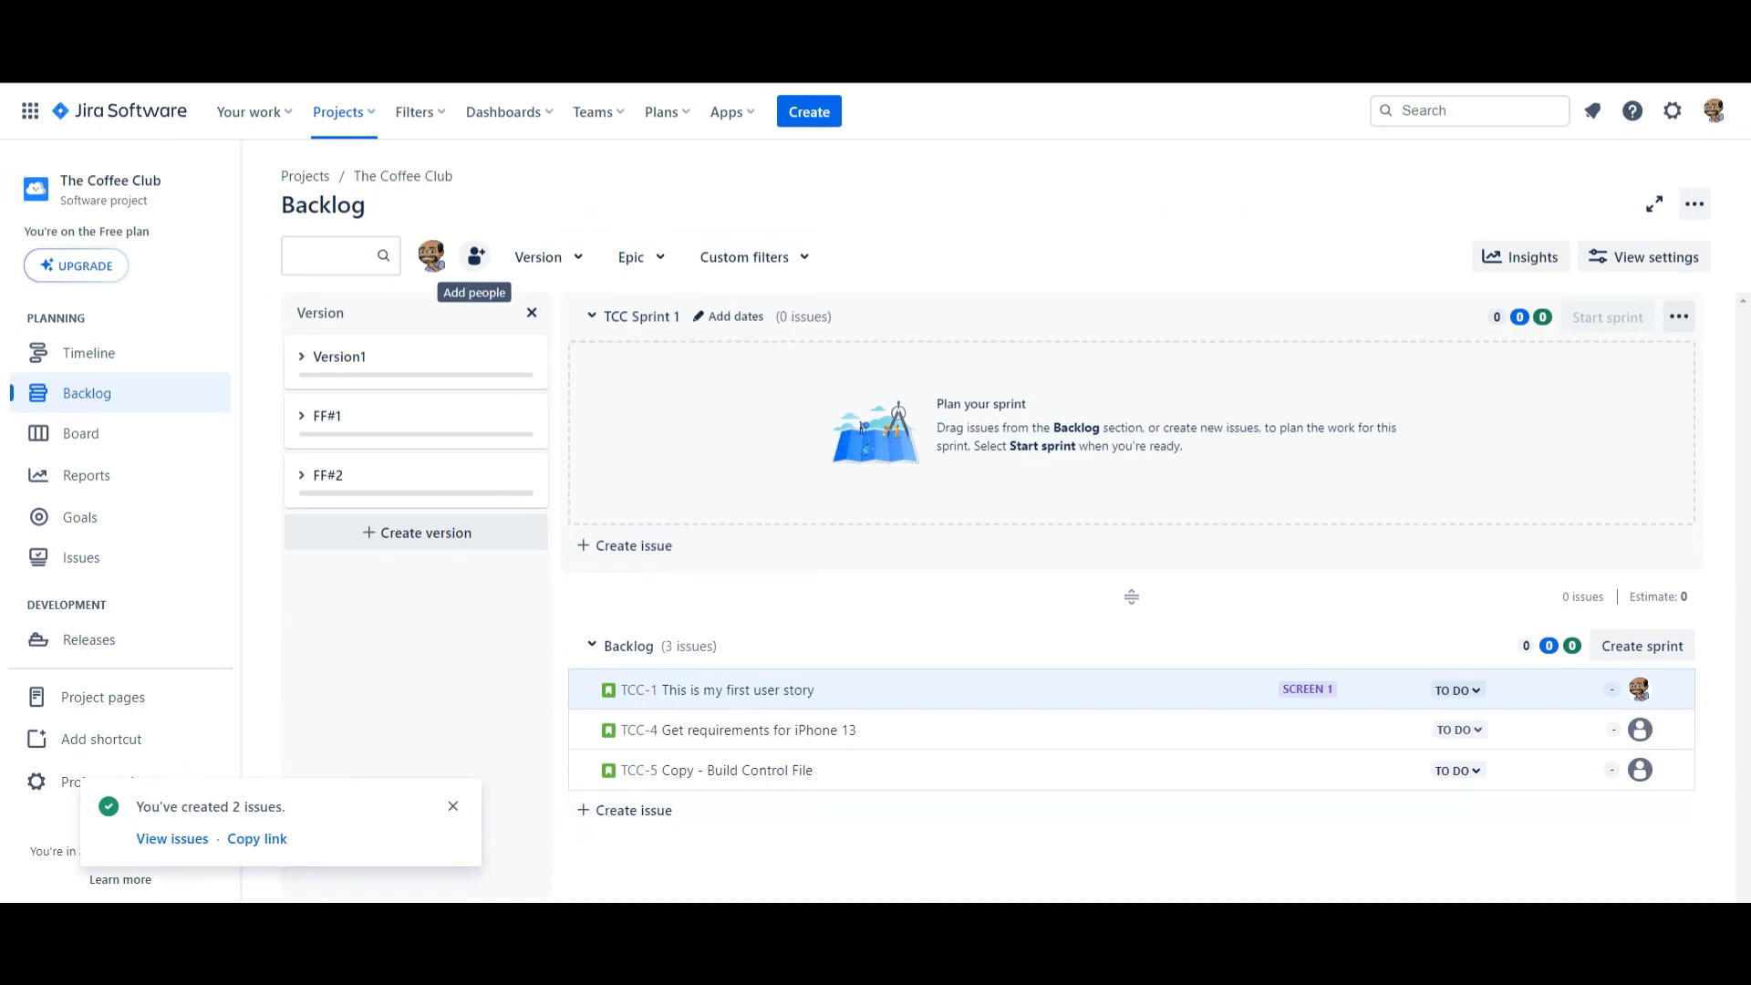
left_click(453, 805)
left_click(453, 806)
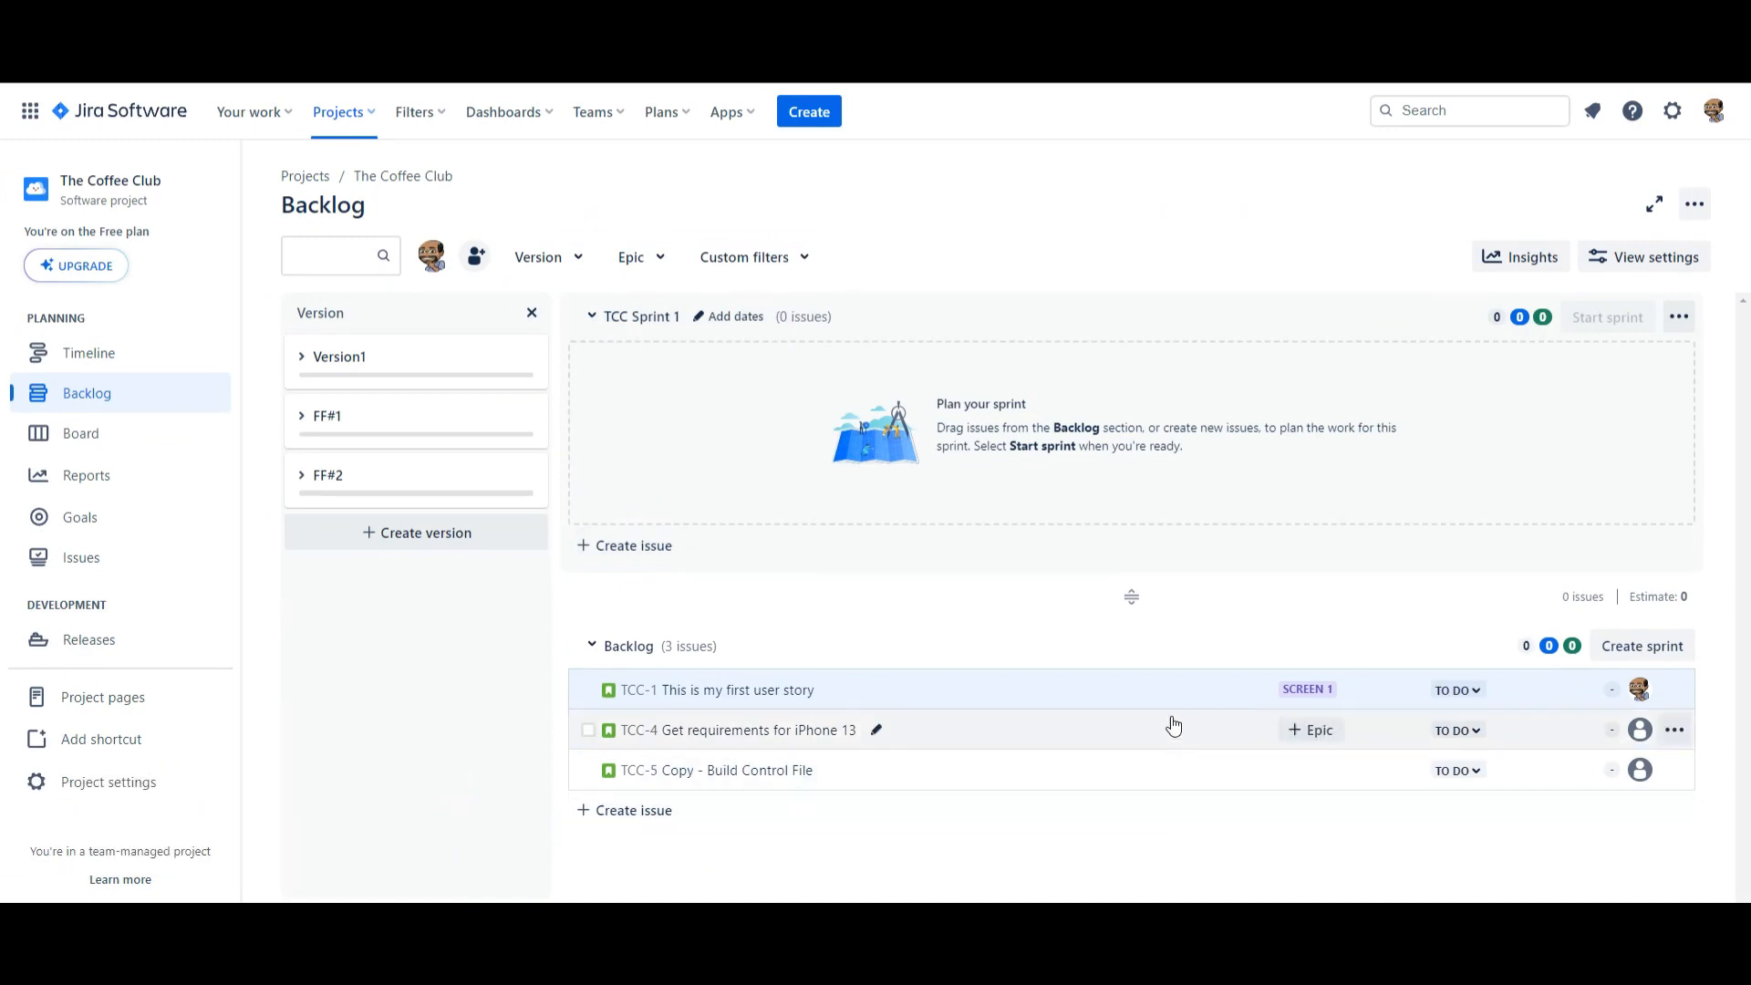
Step: Add the epic Screen 1 to story TCC-4 and the epic Database 1 to story TCC-5 in the backlog
left_click(1310, 740)
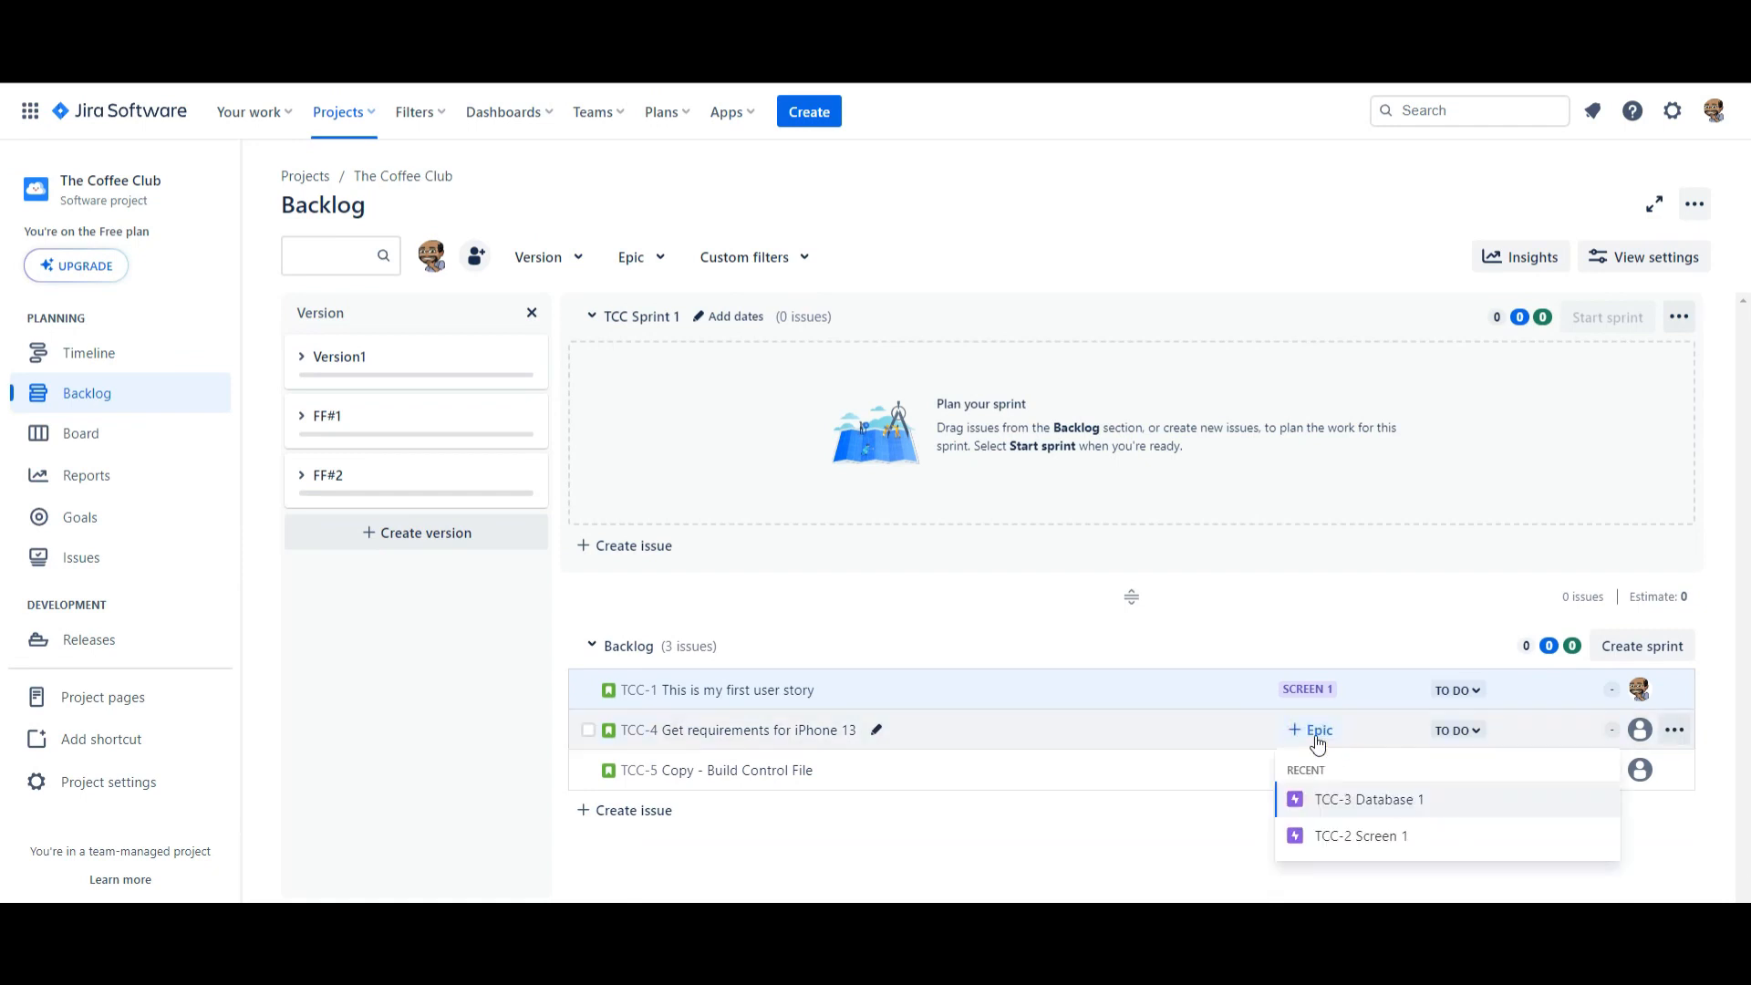
left_click(1347, 835)
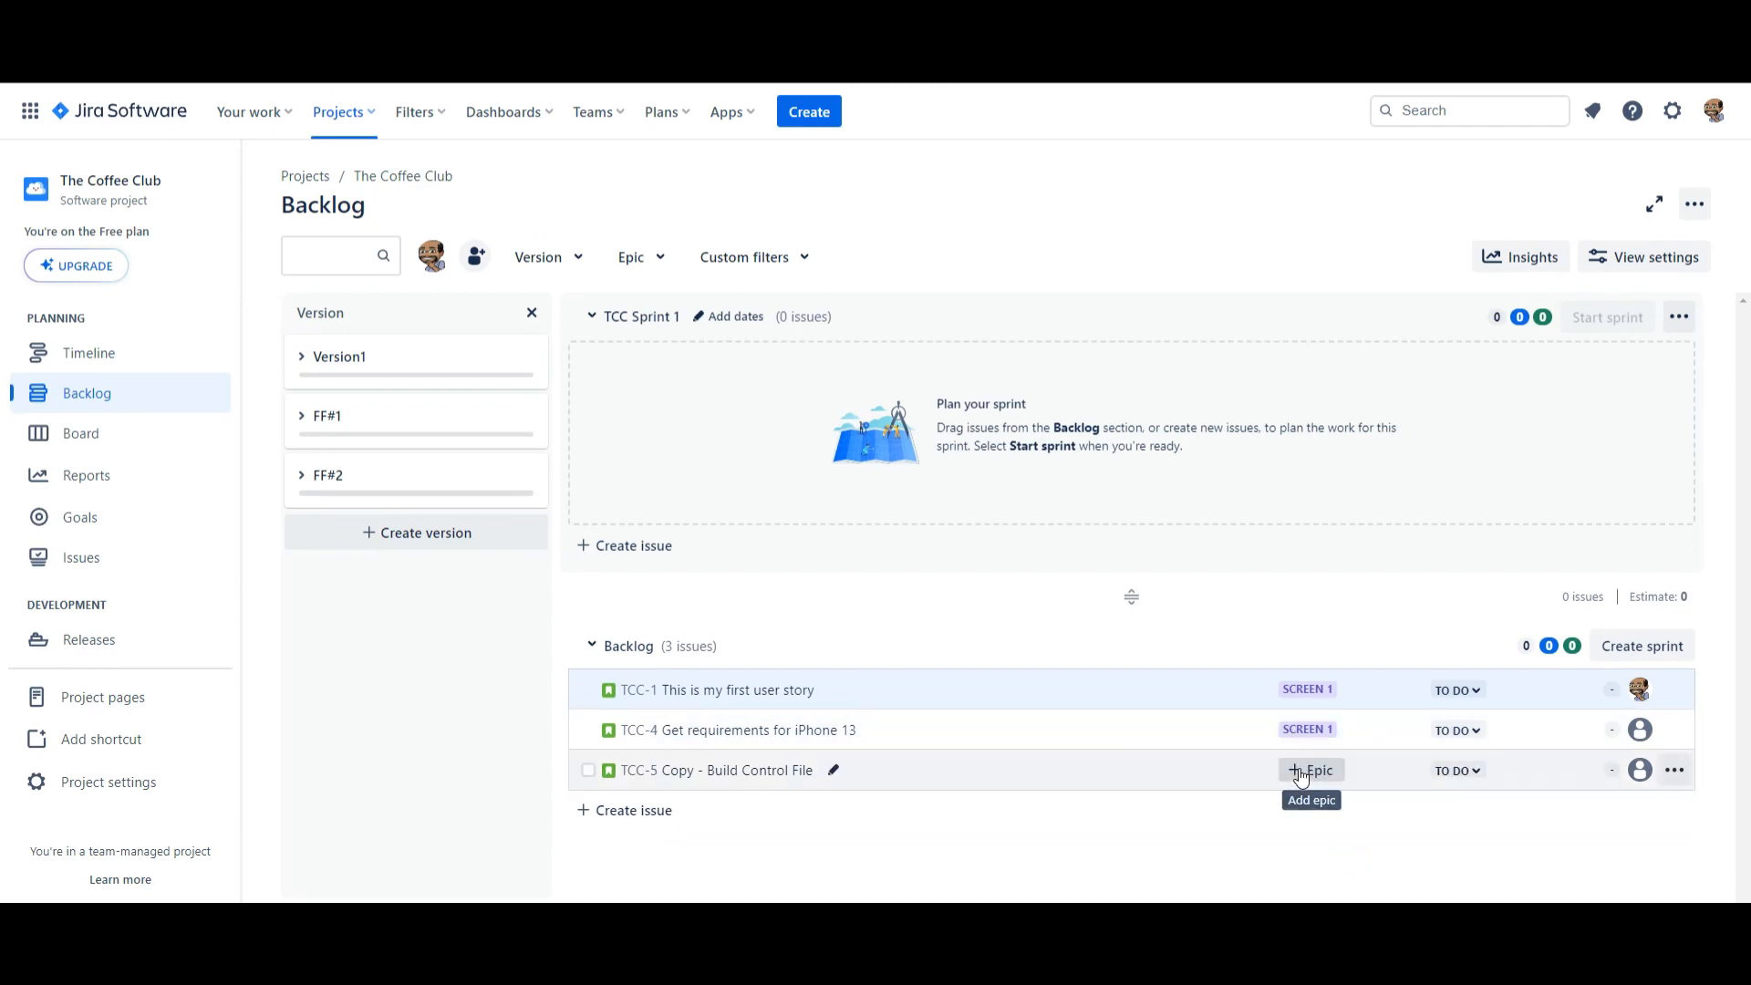
left_click(1301, 776)
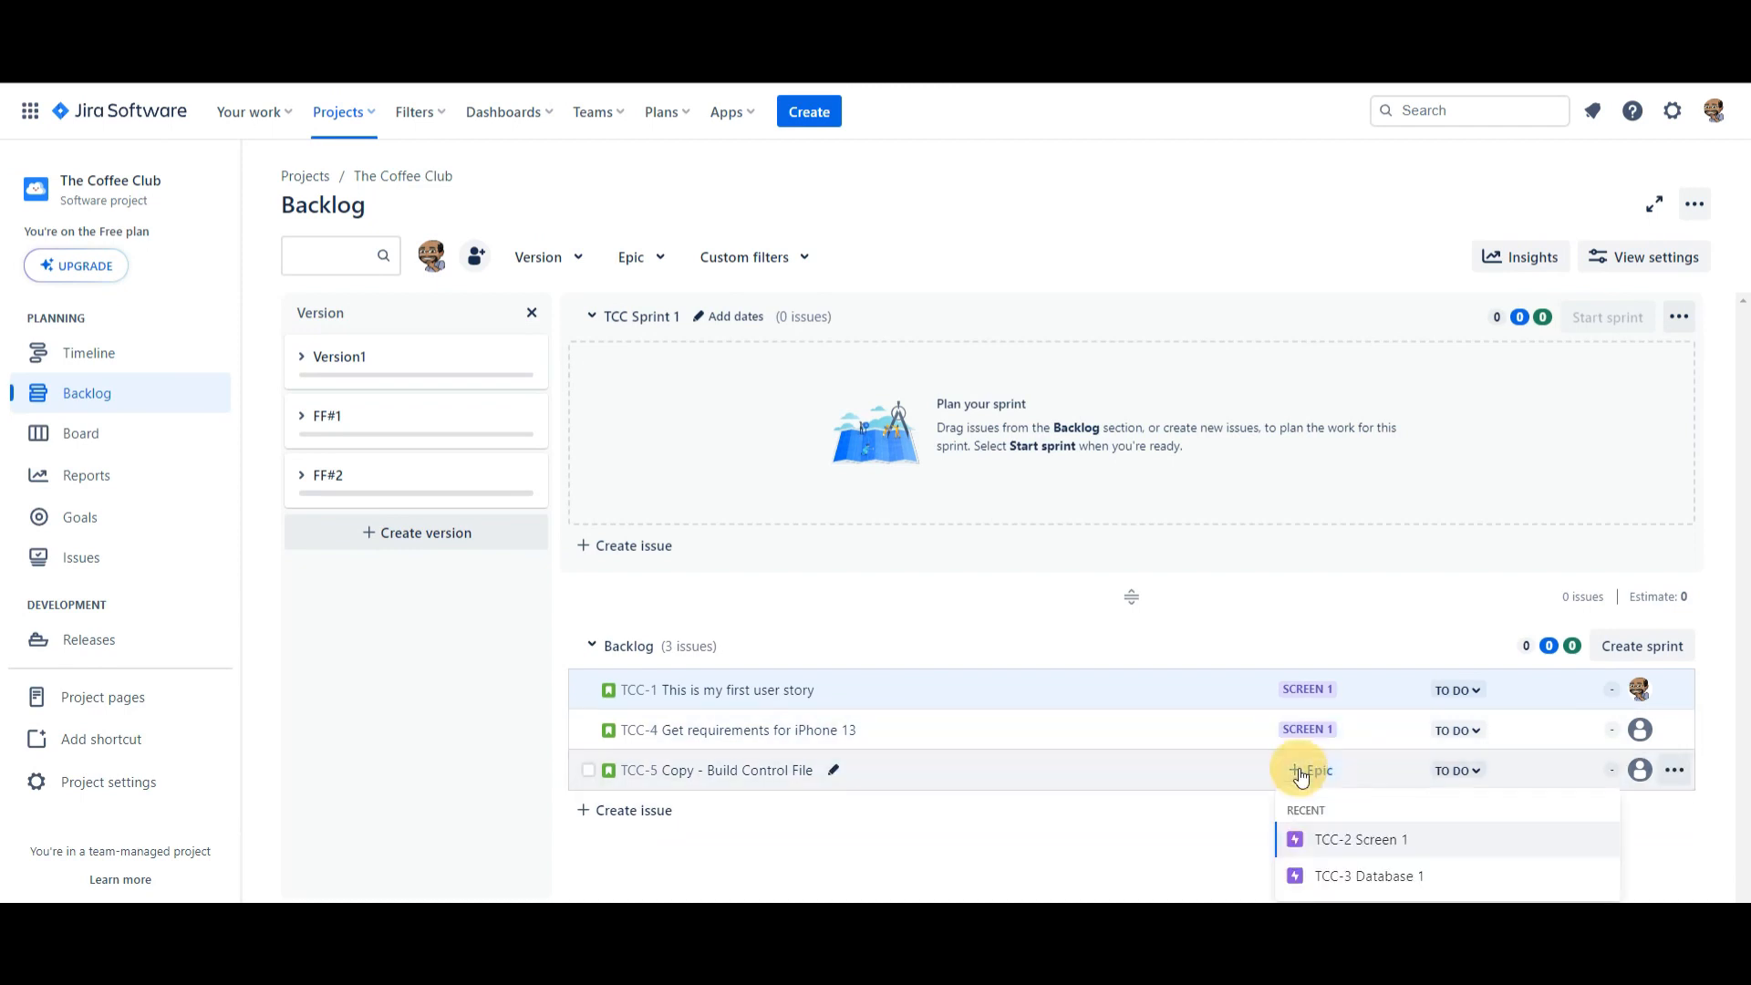
left_click(1318, 875)
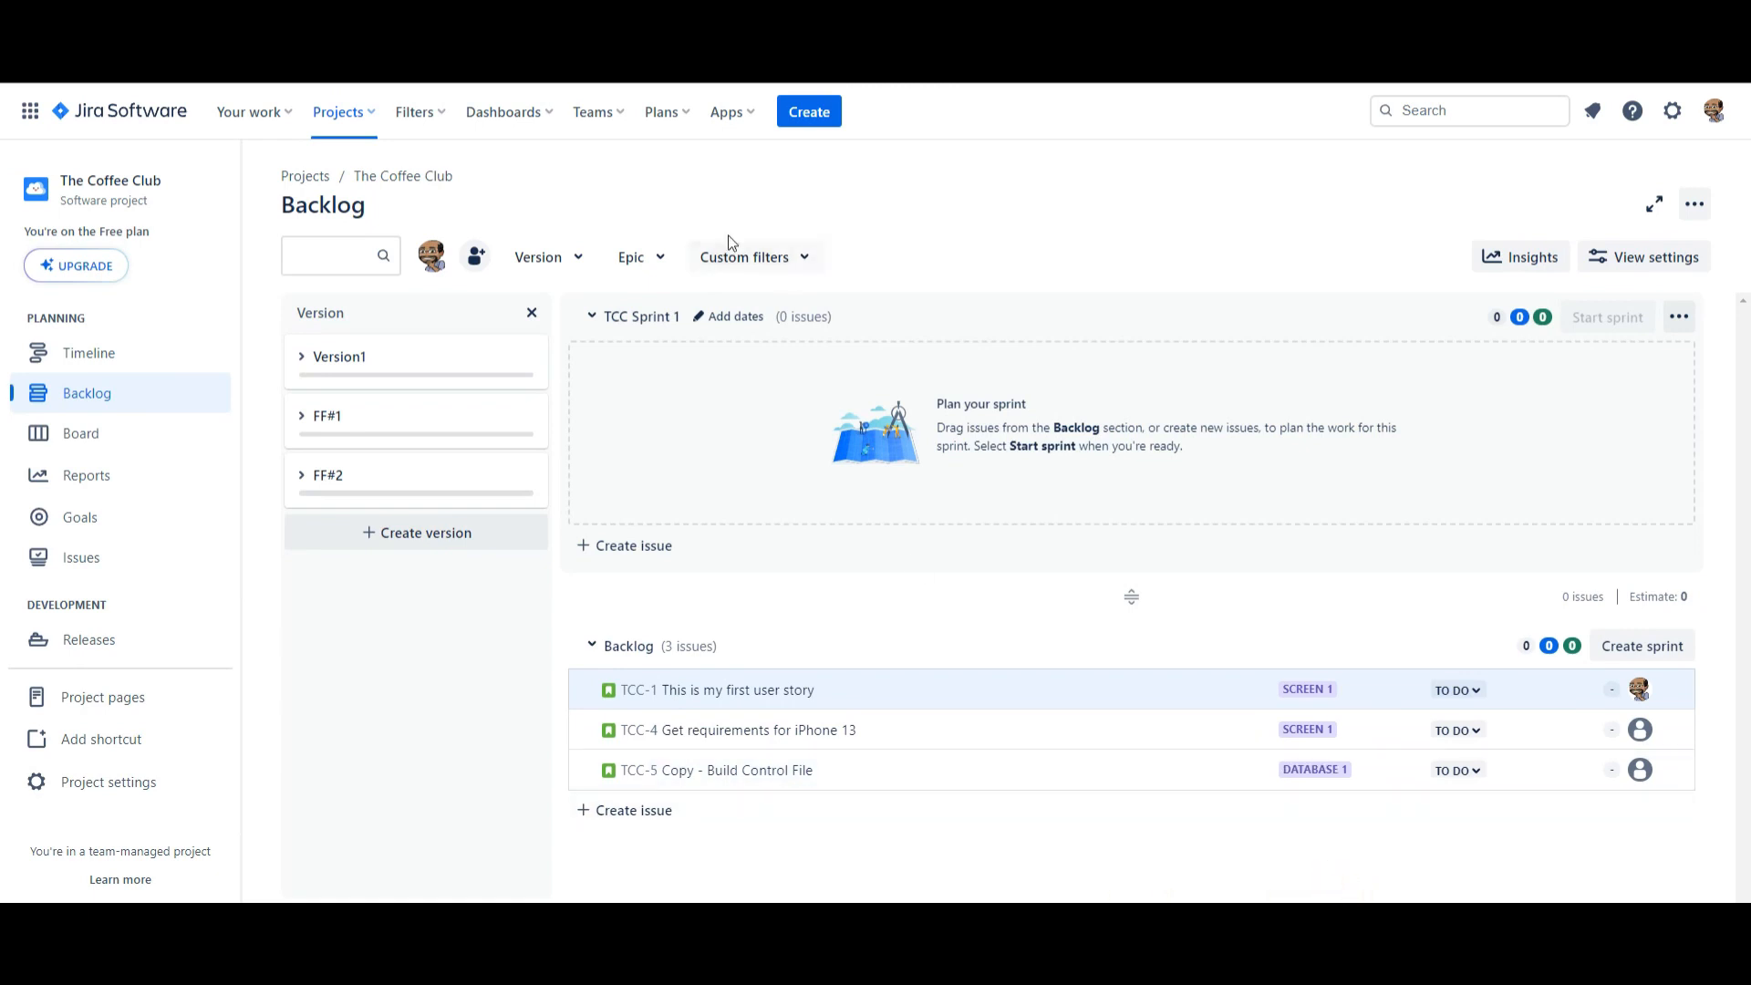
Step: Filter the backlog by the custom filters V1, FF#1 and FF#2, one at a time, to check which issues each shows
left_click(793, 260)
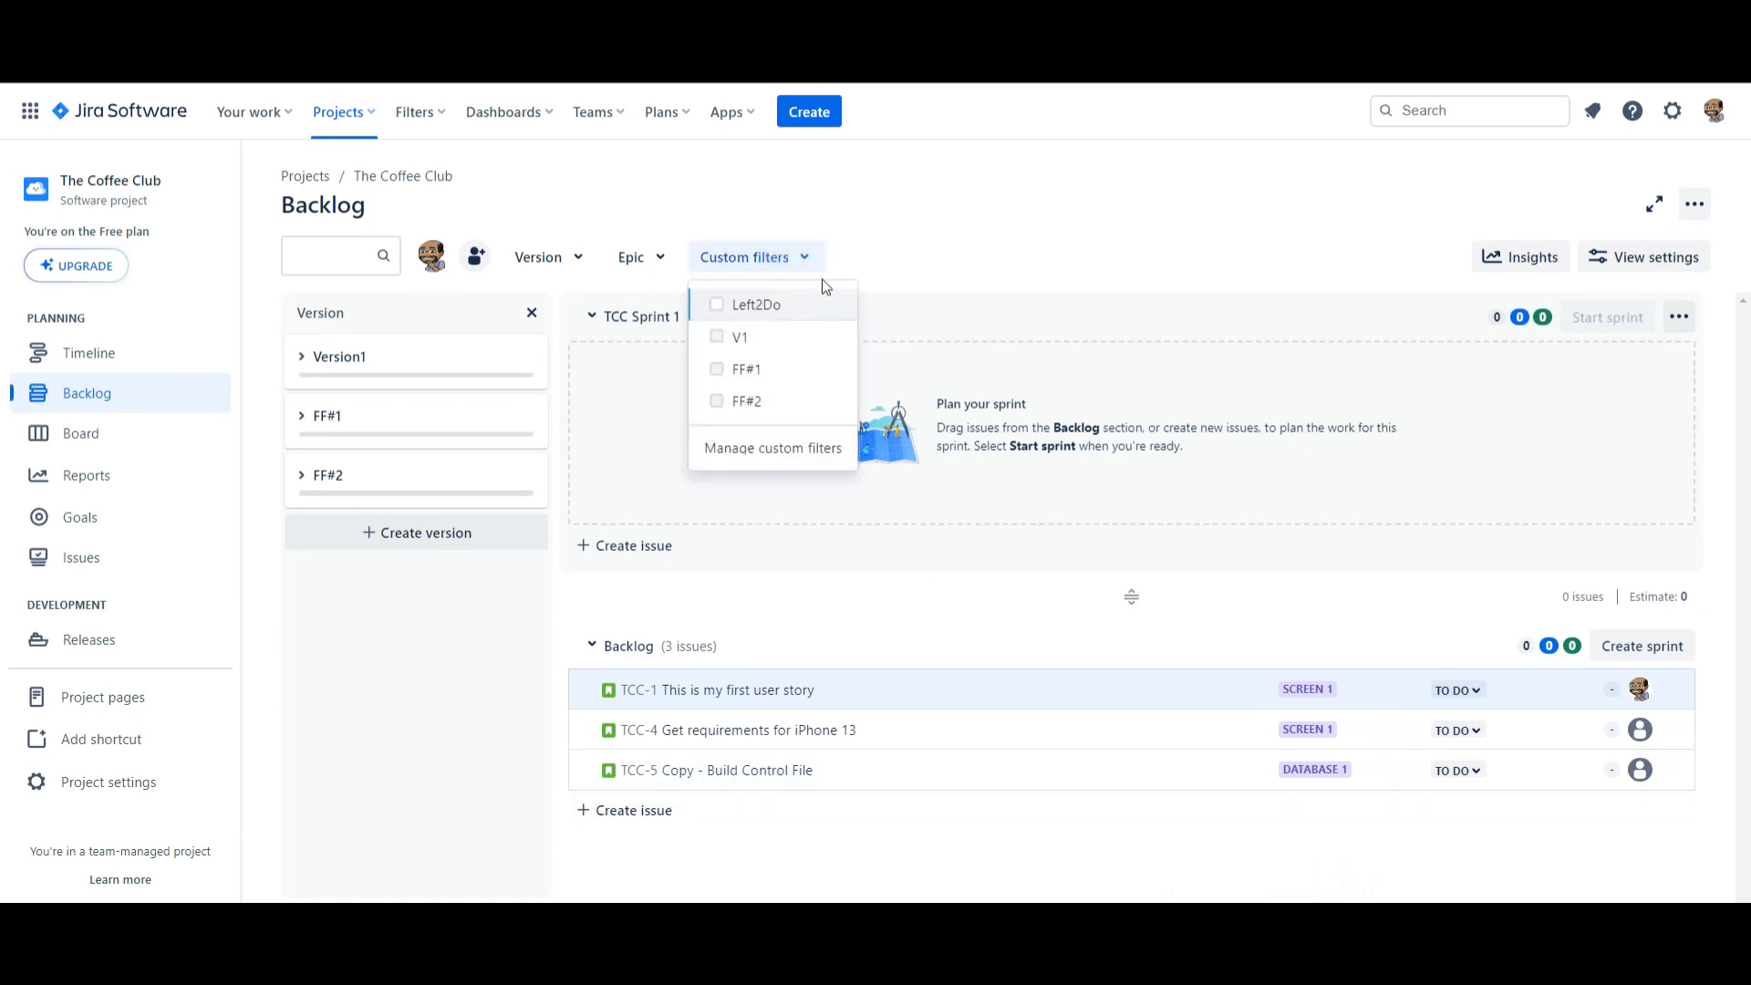
left_click(719, 338)
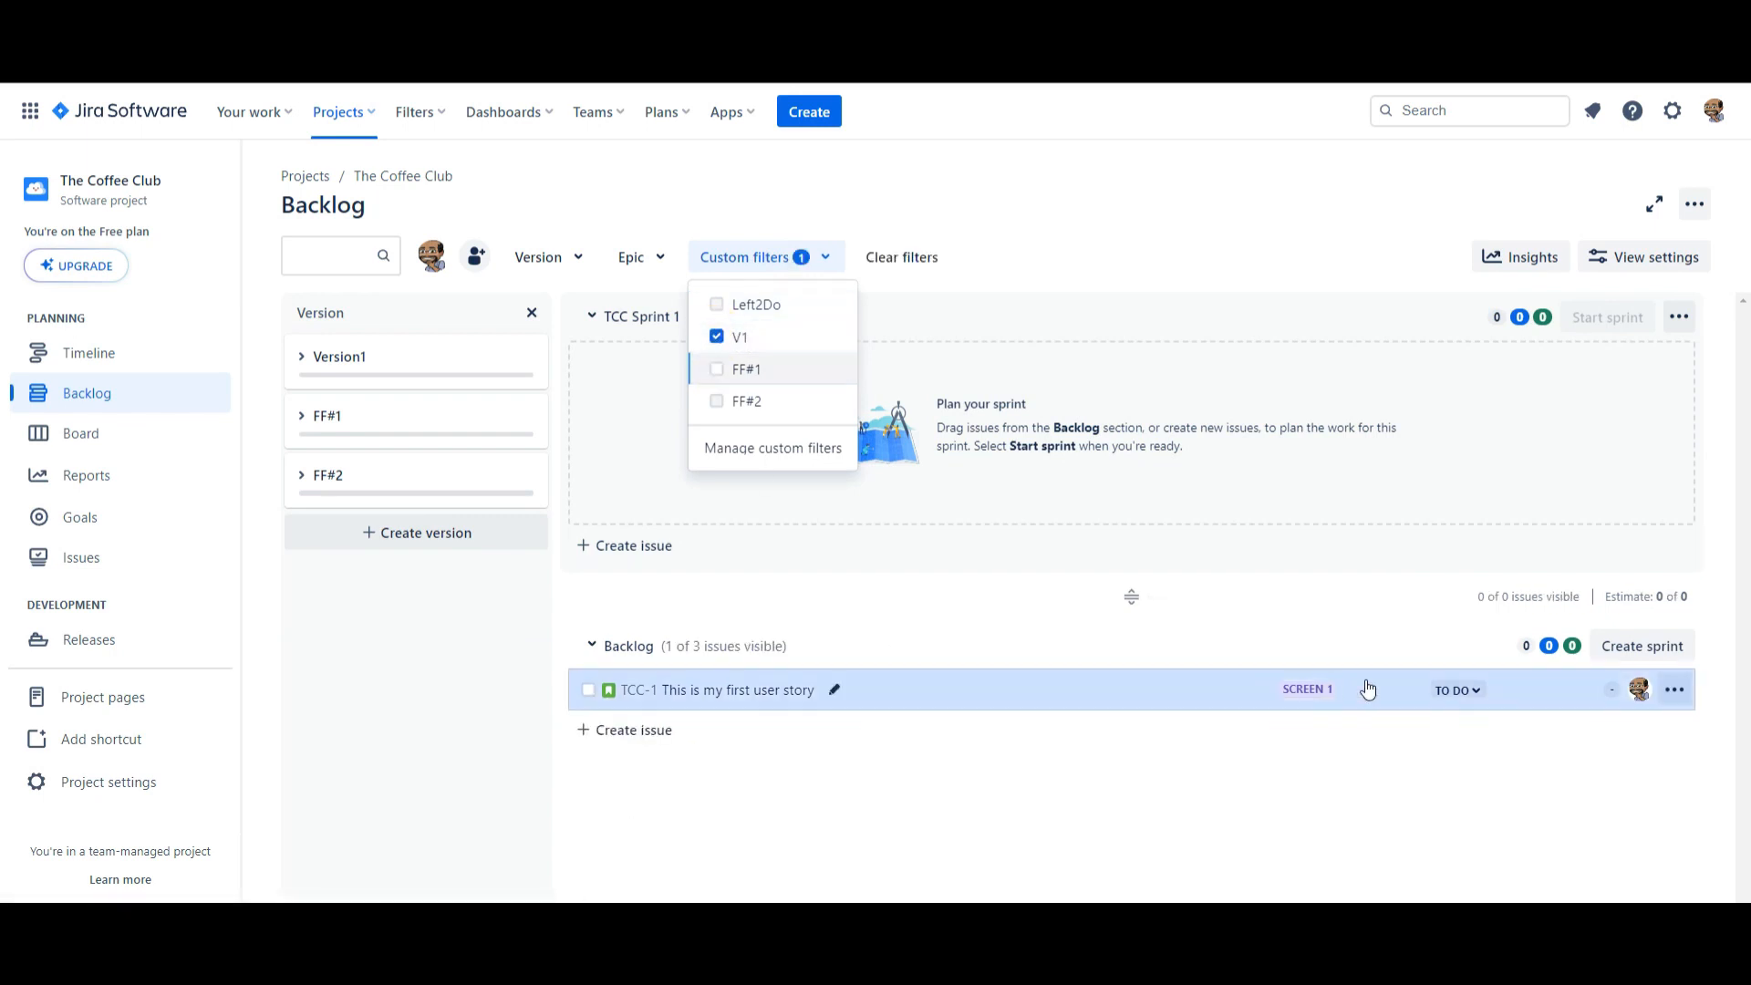
left_click(715, 335)
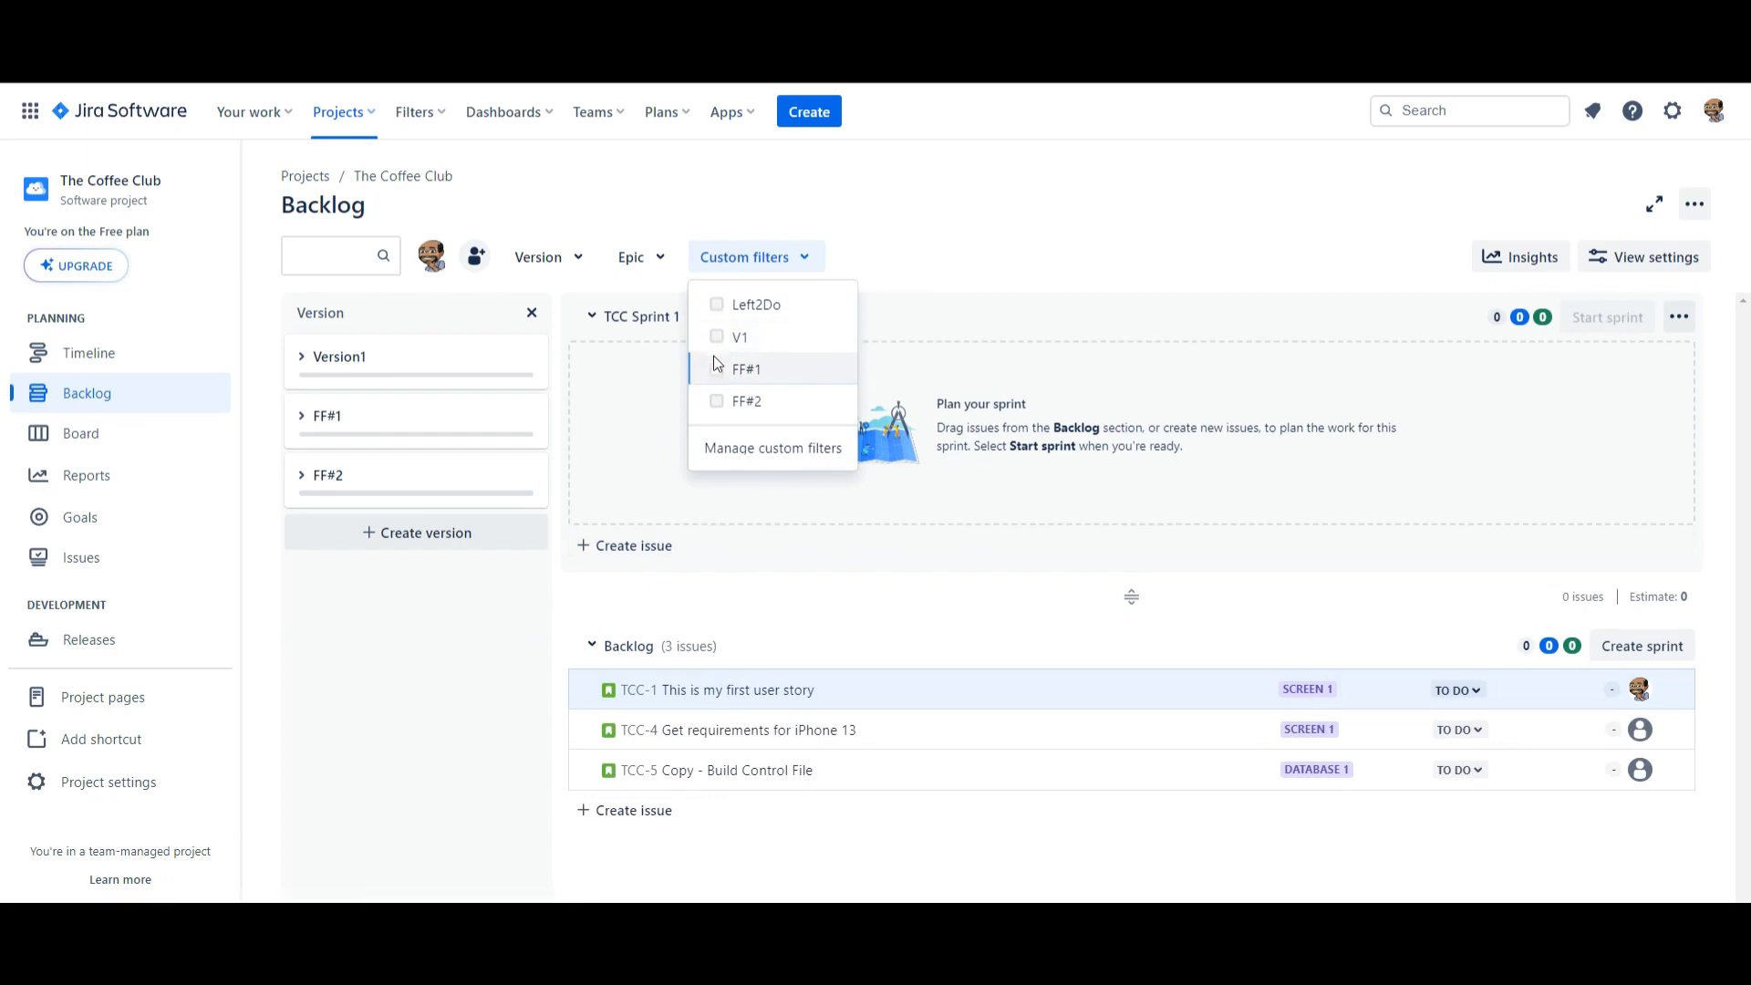
left_click(717, 370)
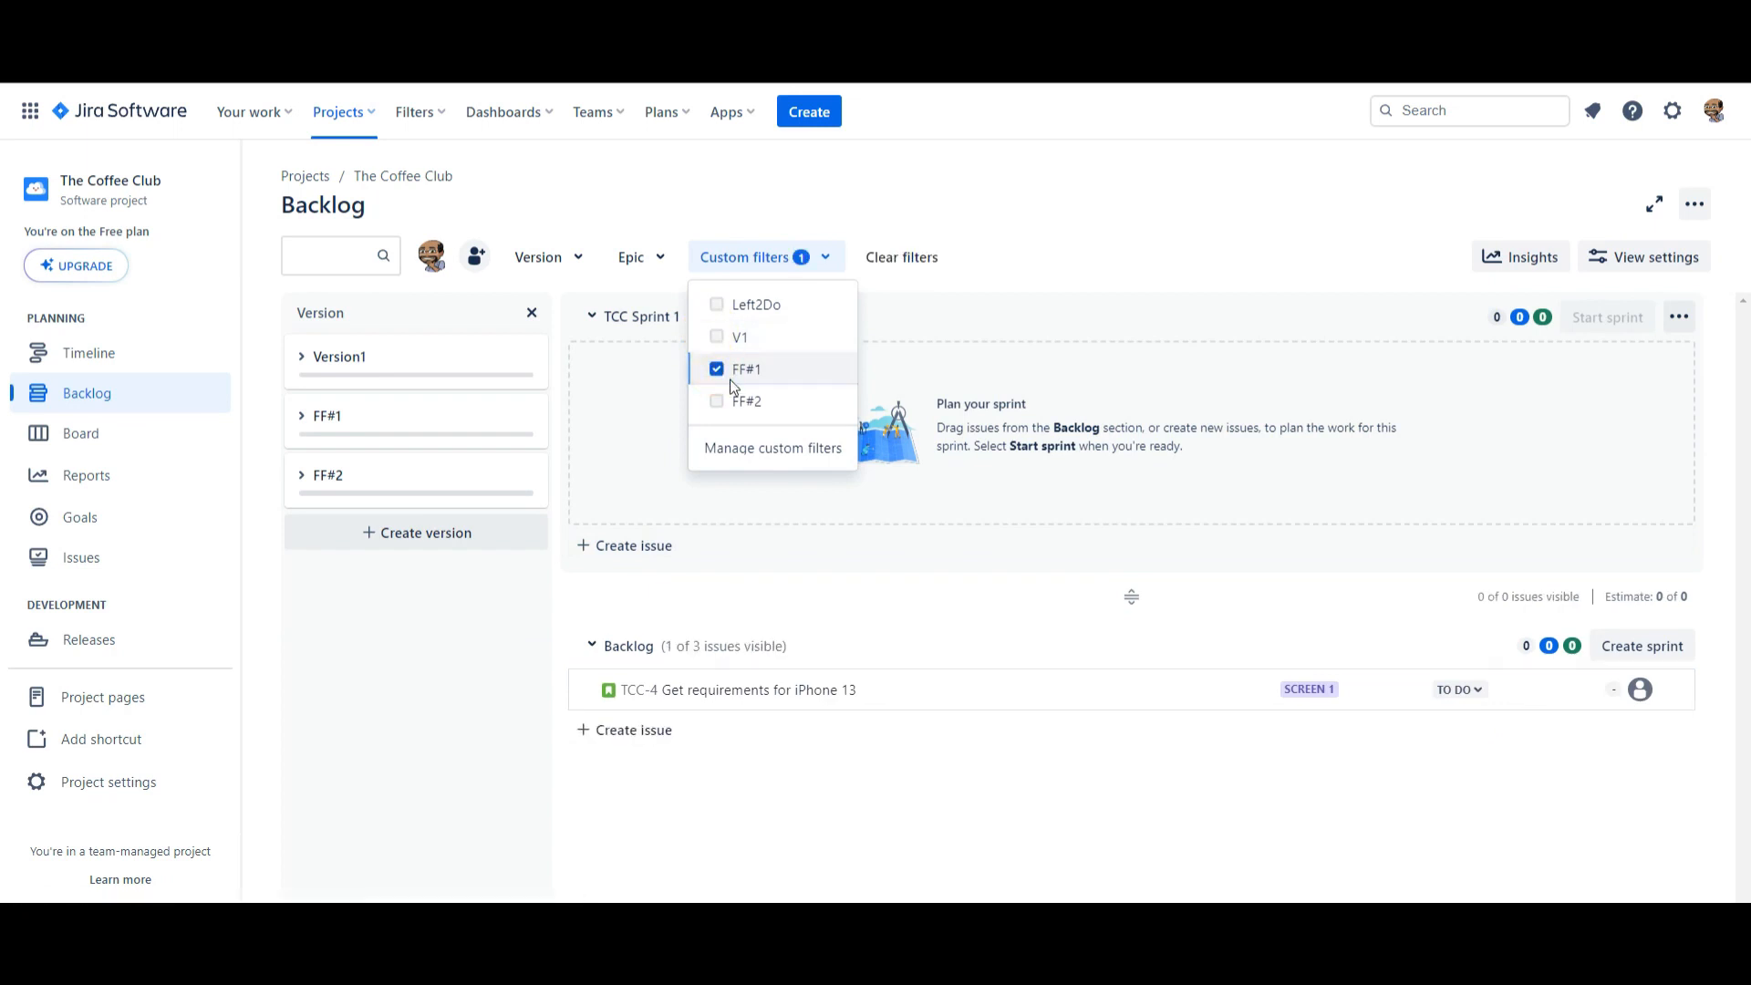
left_click(716, 370)
left_click(718, 404)
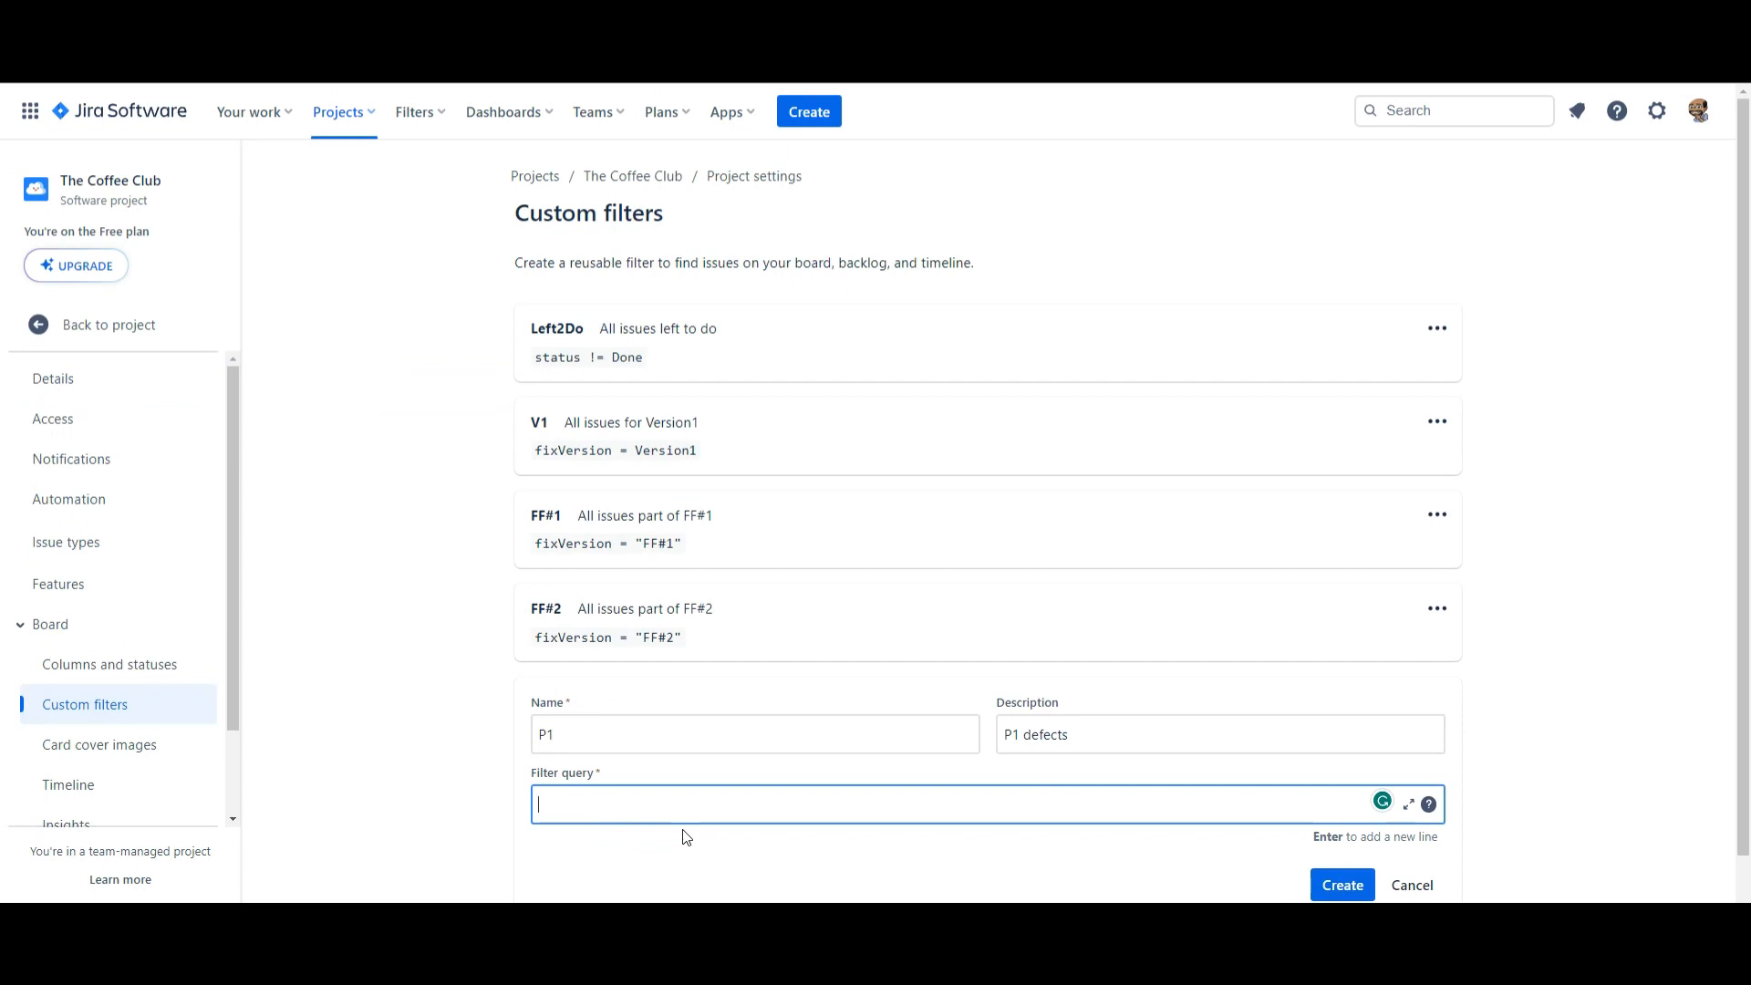
Step: Start the P1 filter's query with the condition issuetype = Bug
type("issu")
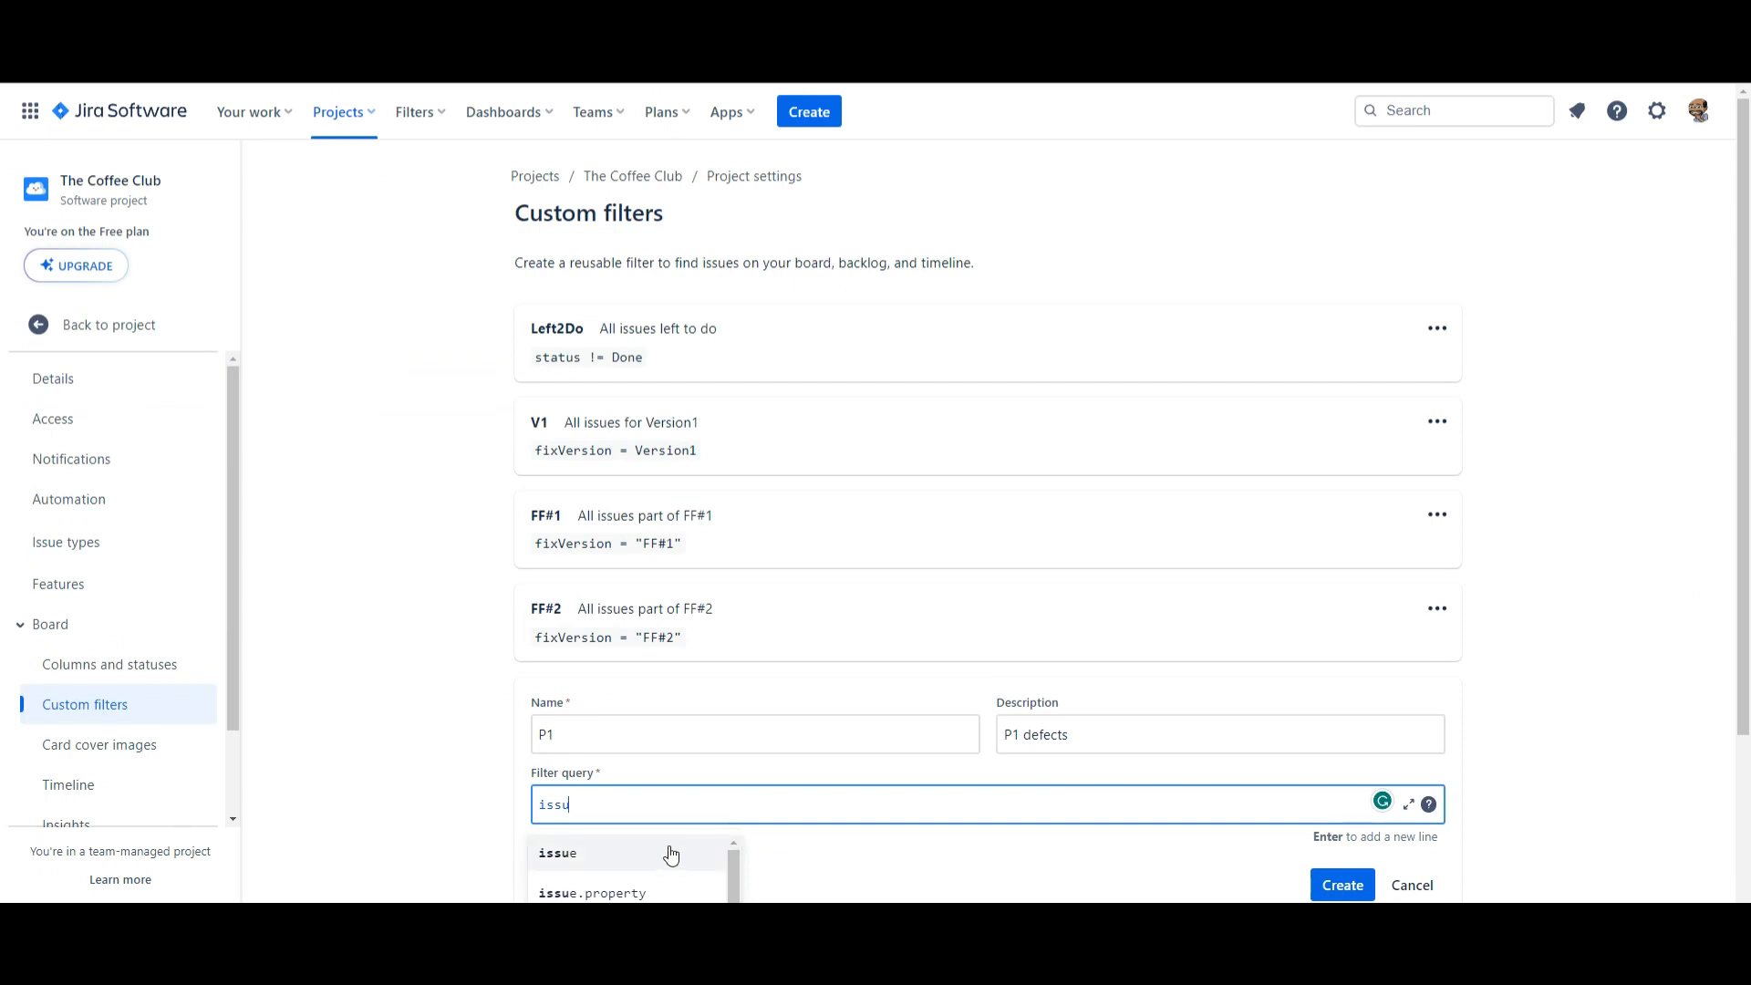
scroll(670, 853, "down", 2)
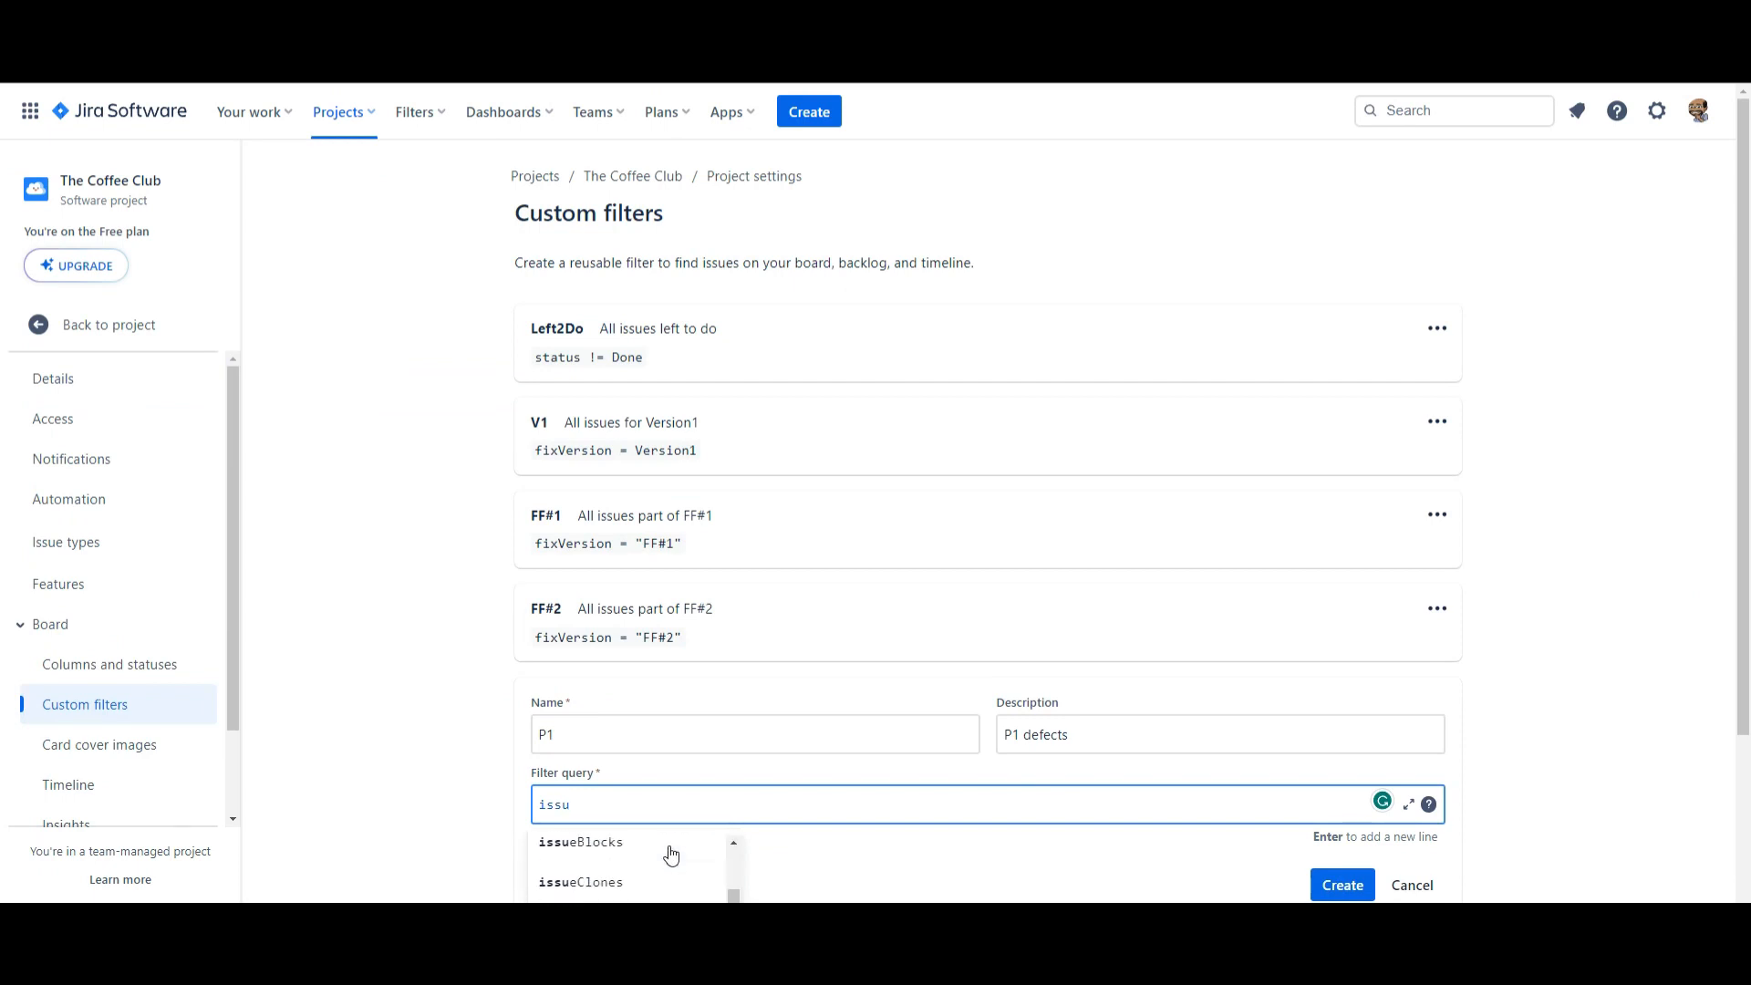
scroll(1613, 642, "down", 2)
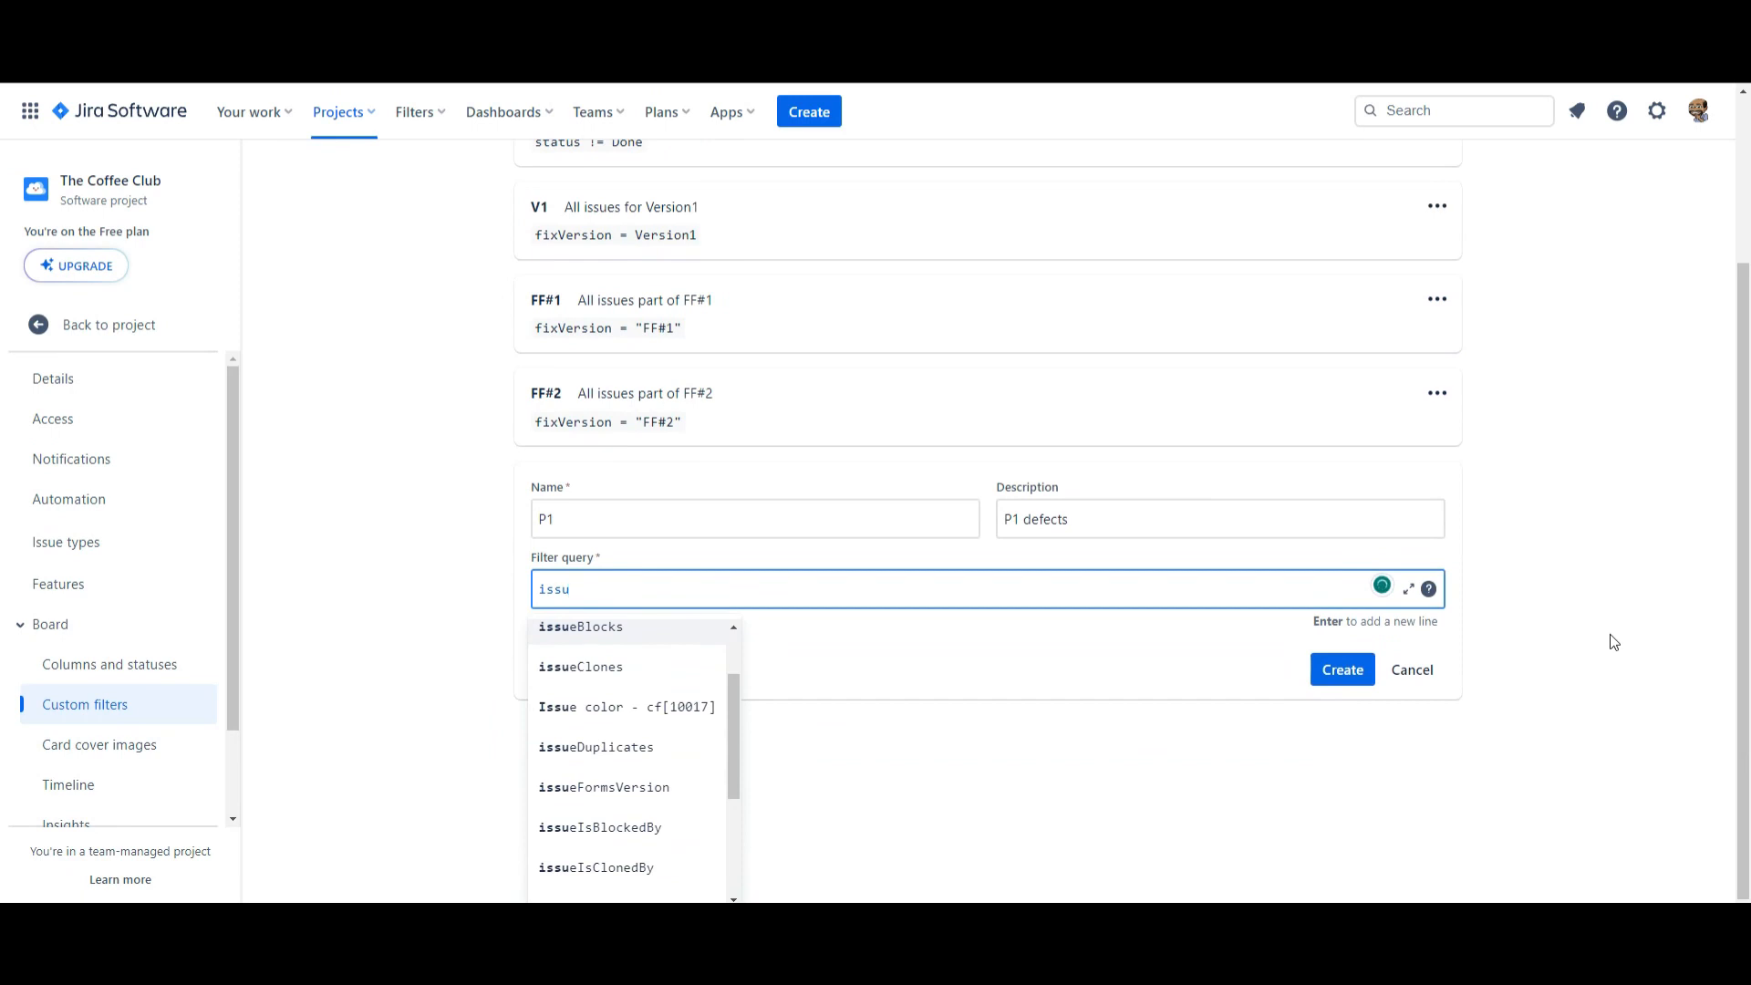
type("et")
left_click(583, 768)
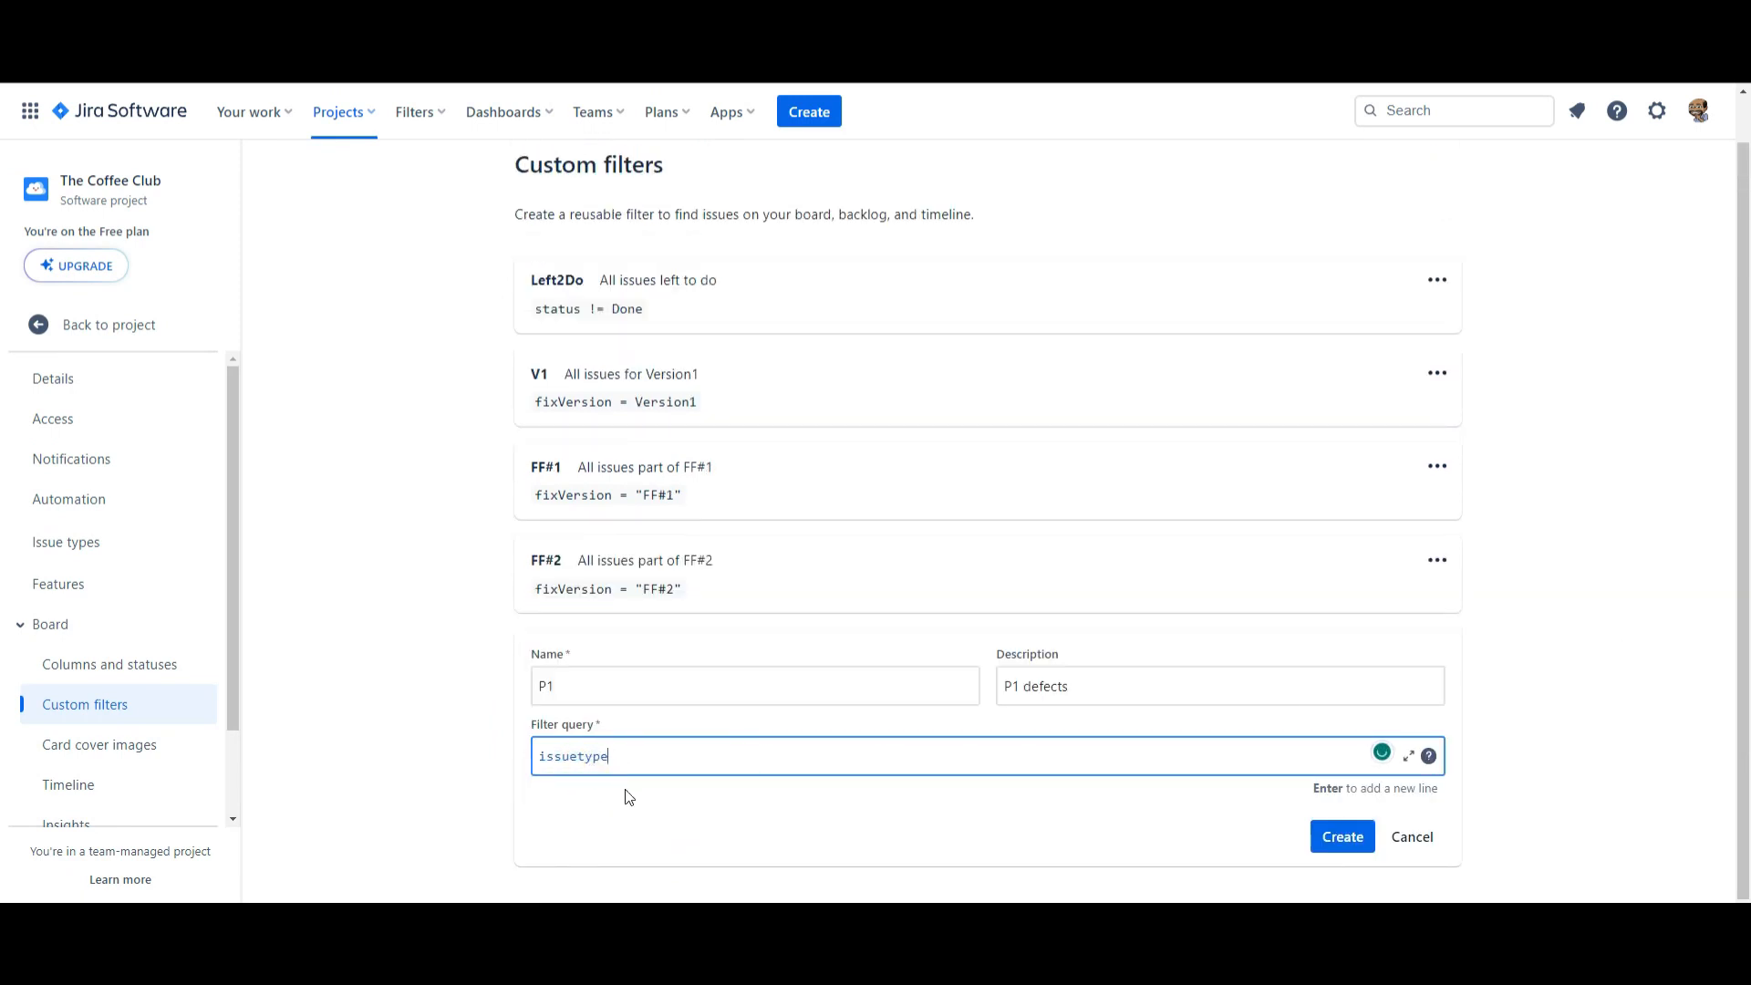
left_click(633, 770)
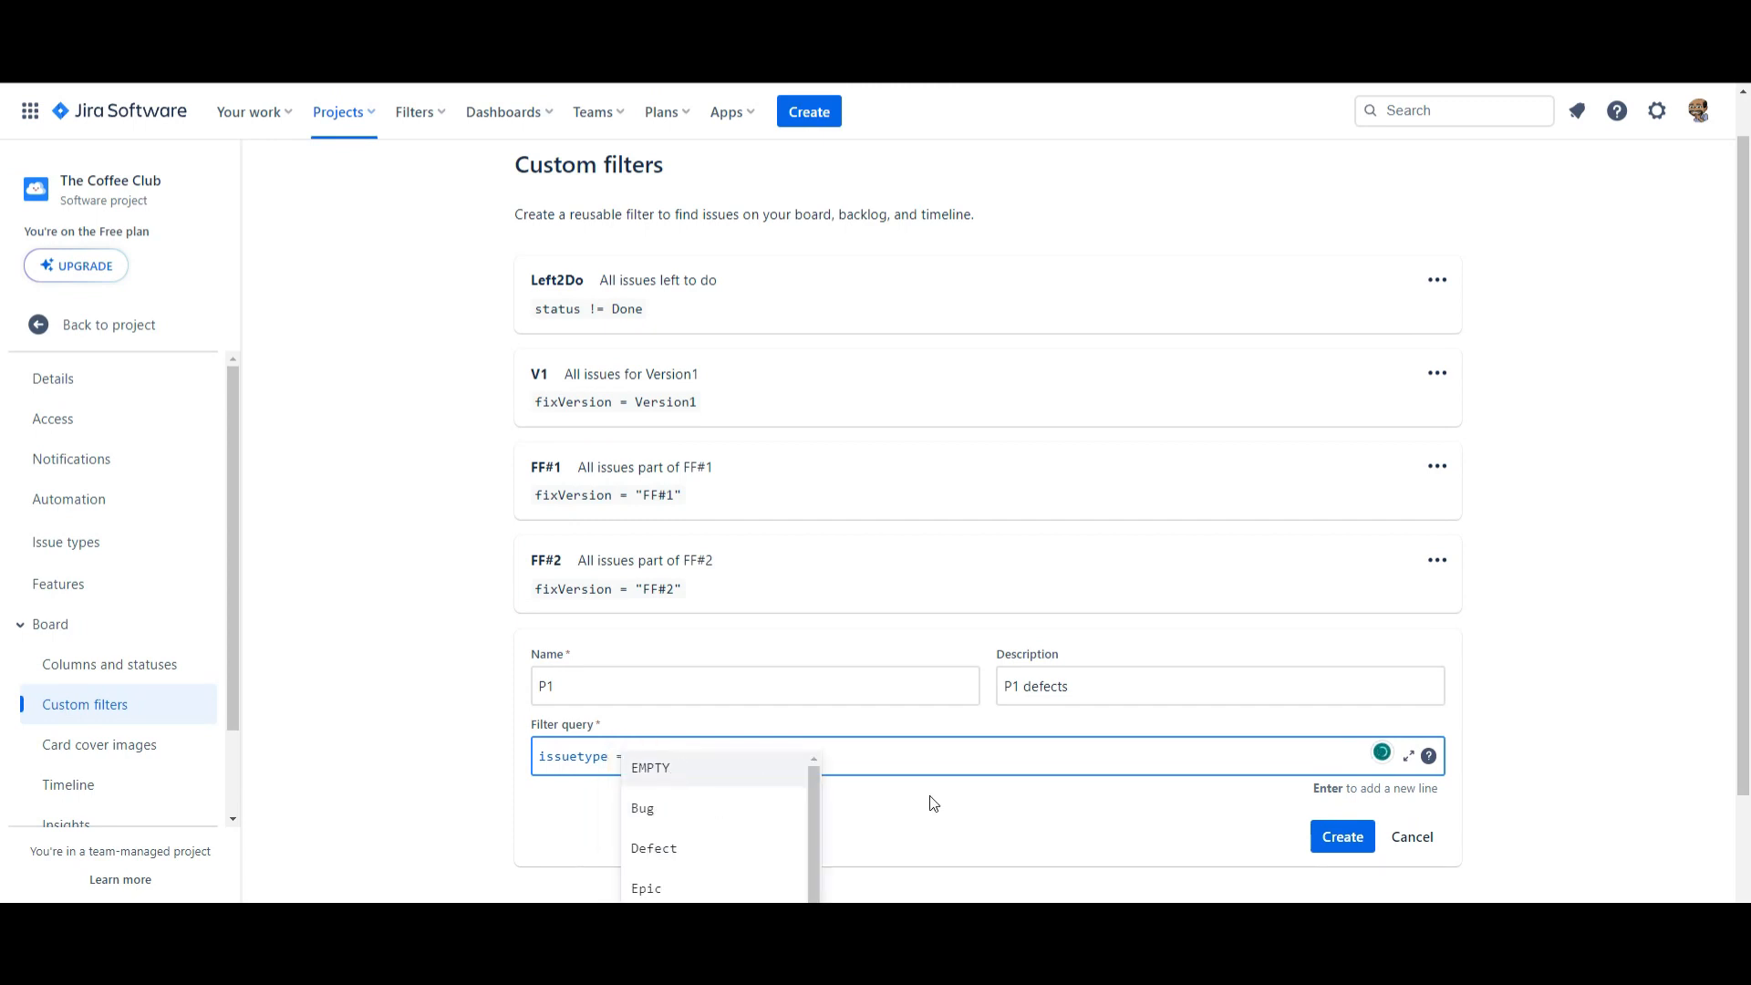
left_click(672, 824)
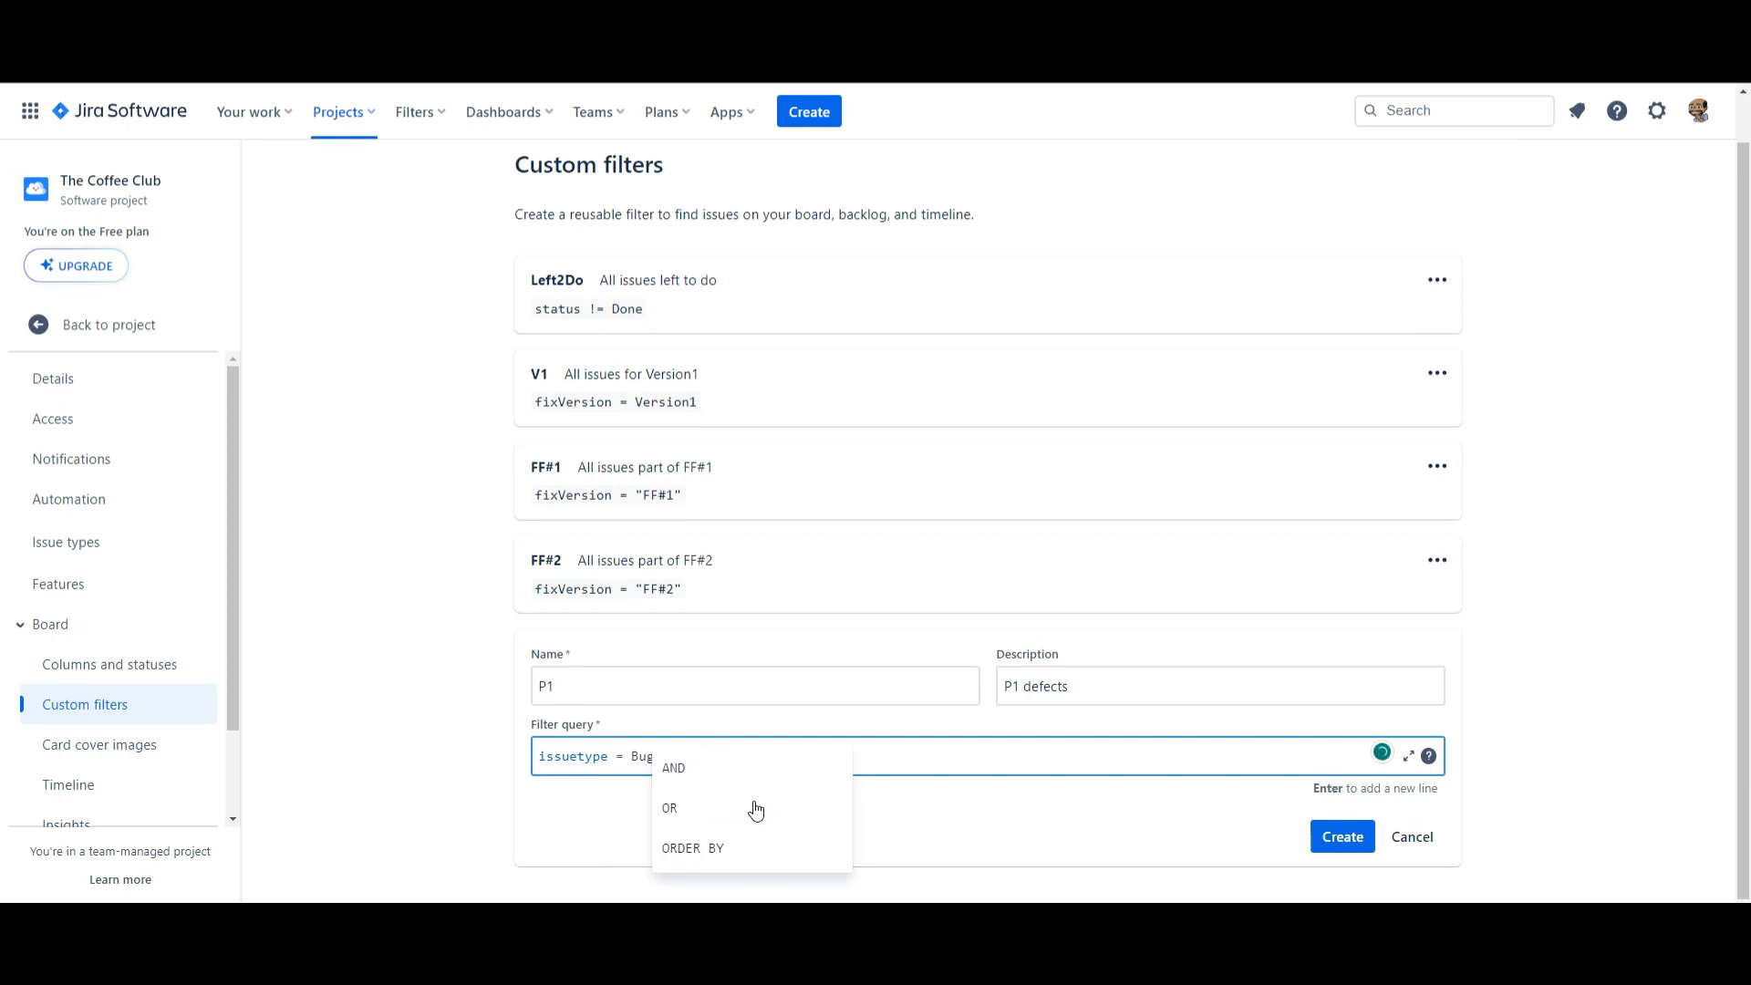
Step: Extend the P1 filter's query with the condition AND status != Done
left_click(710, 771)
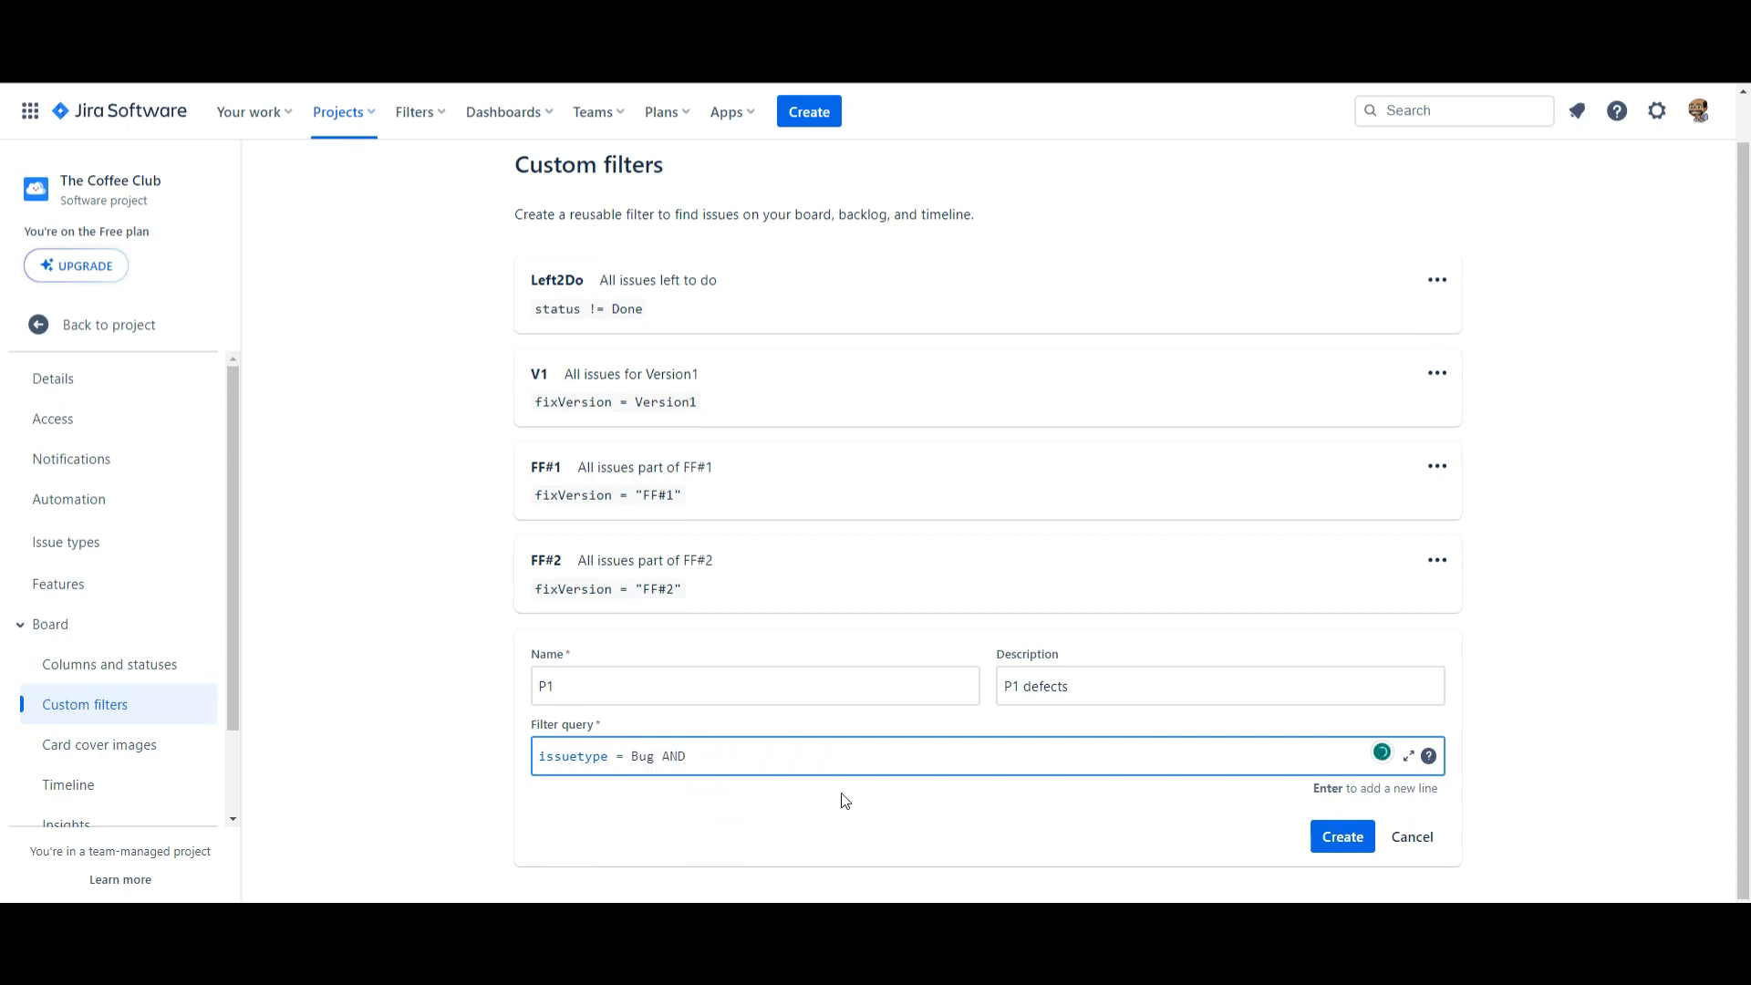
type("stt")
key("BackSpace")
type("a")
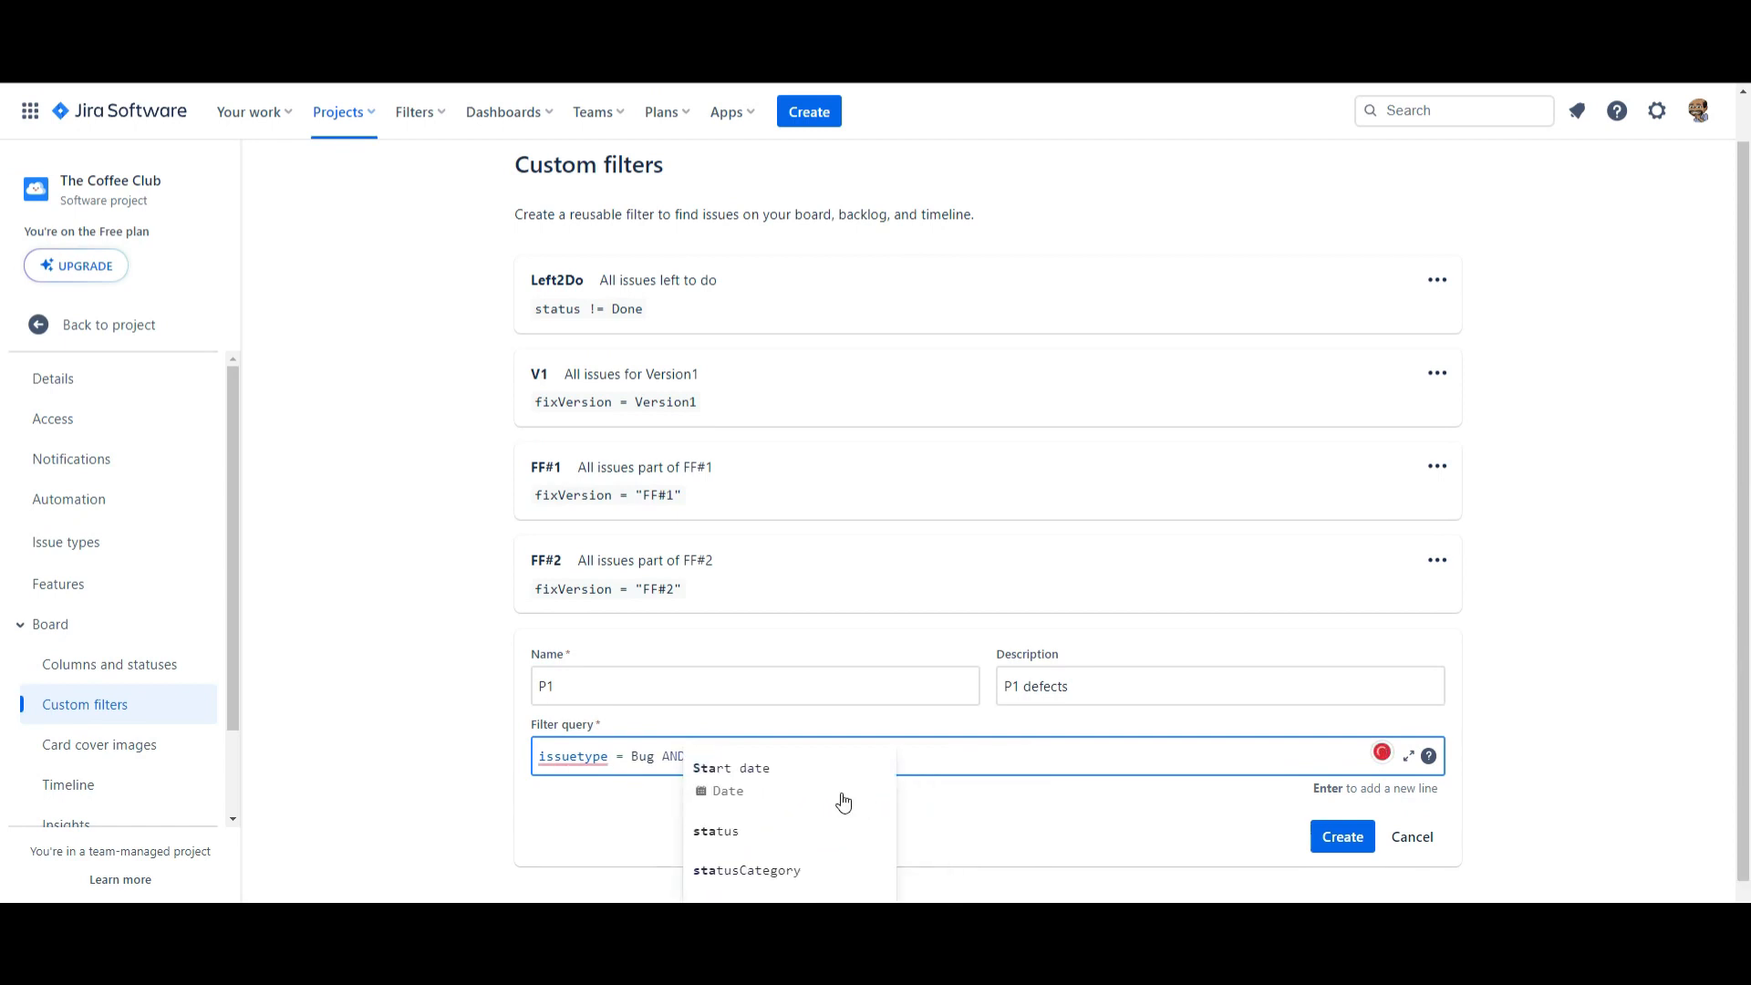
type("t")
left_click(710, 768)
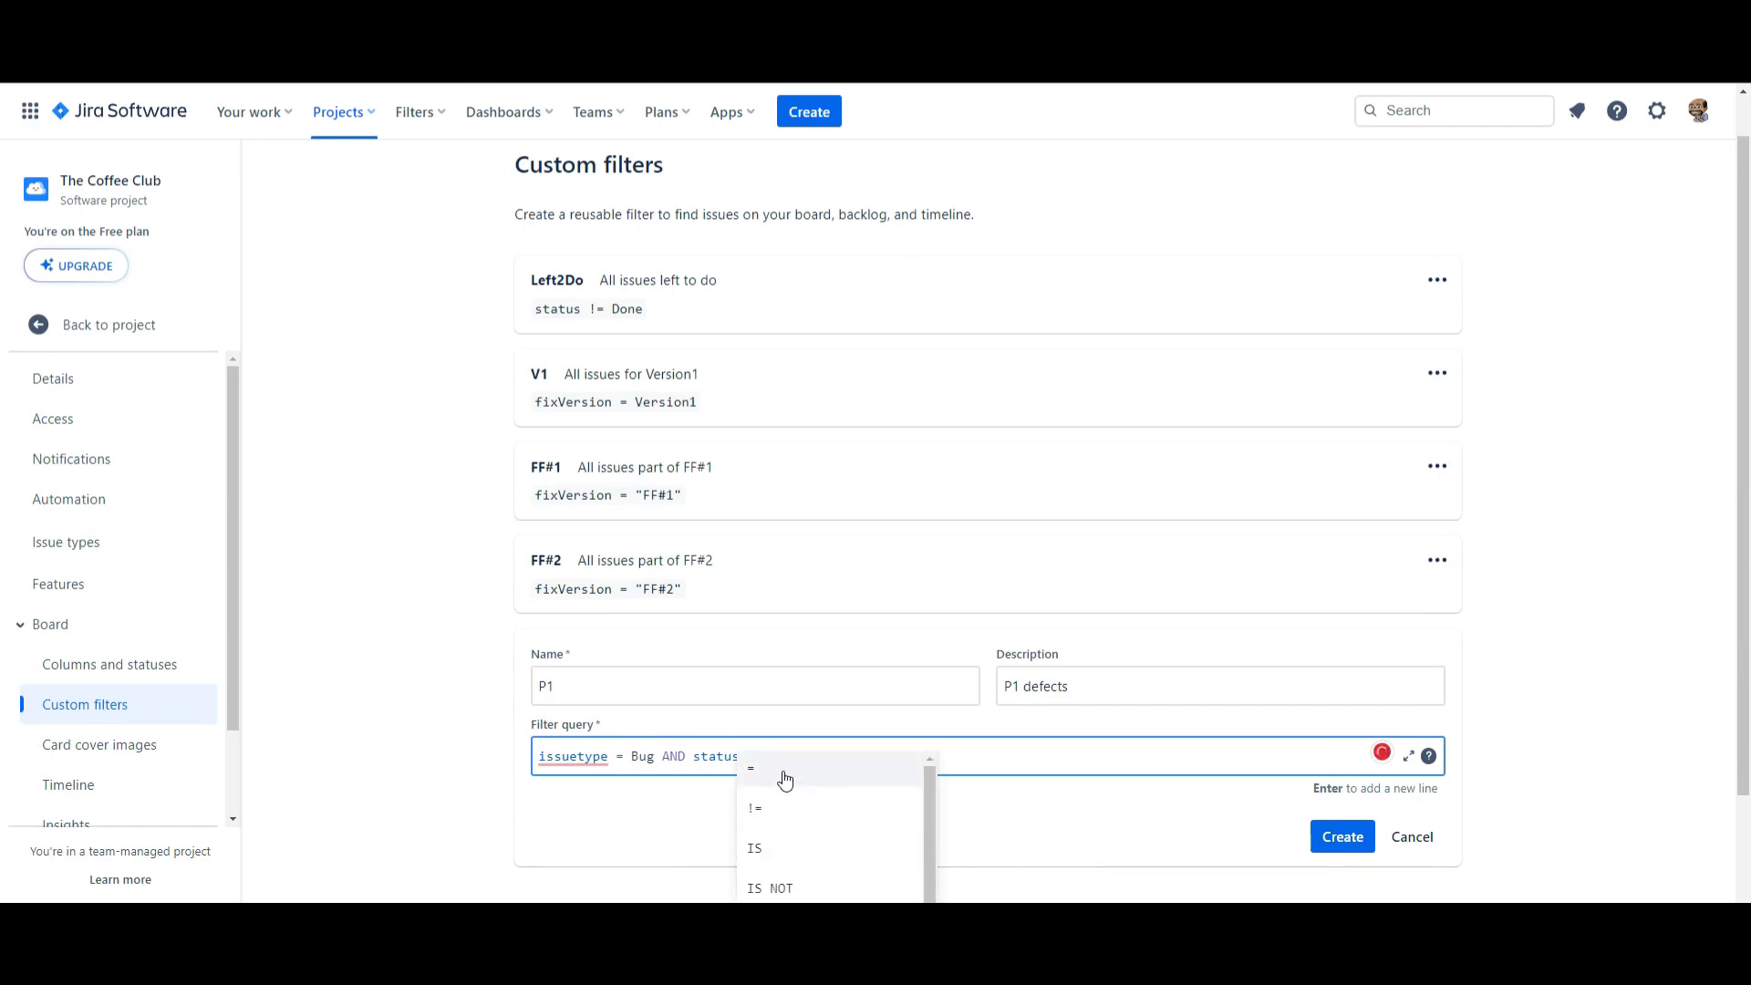
left_click(781, 811)
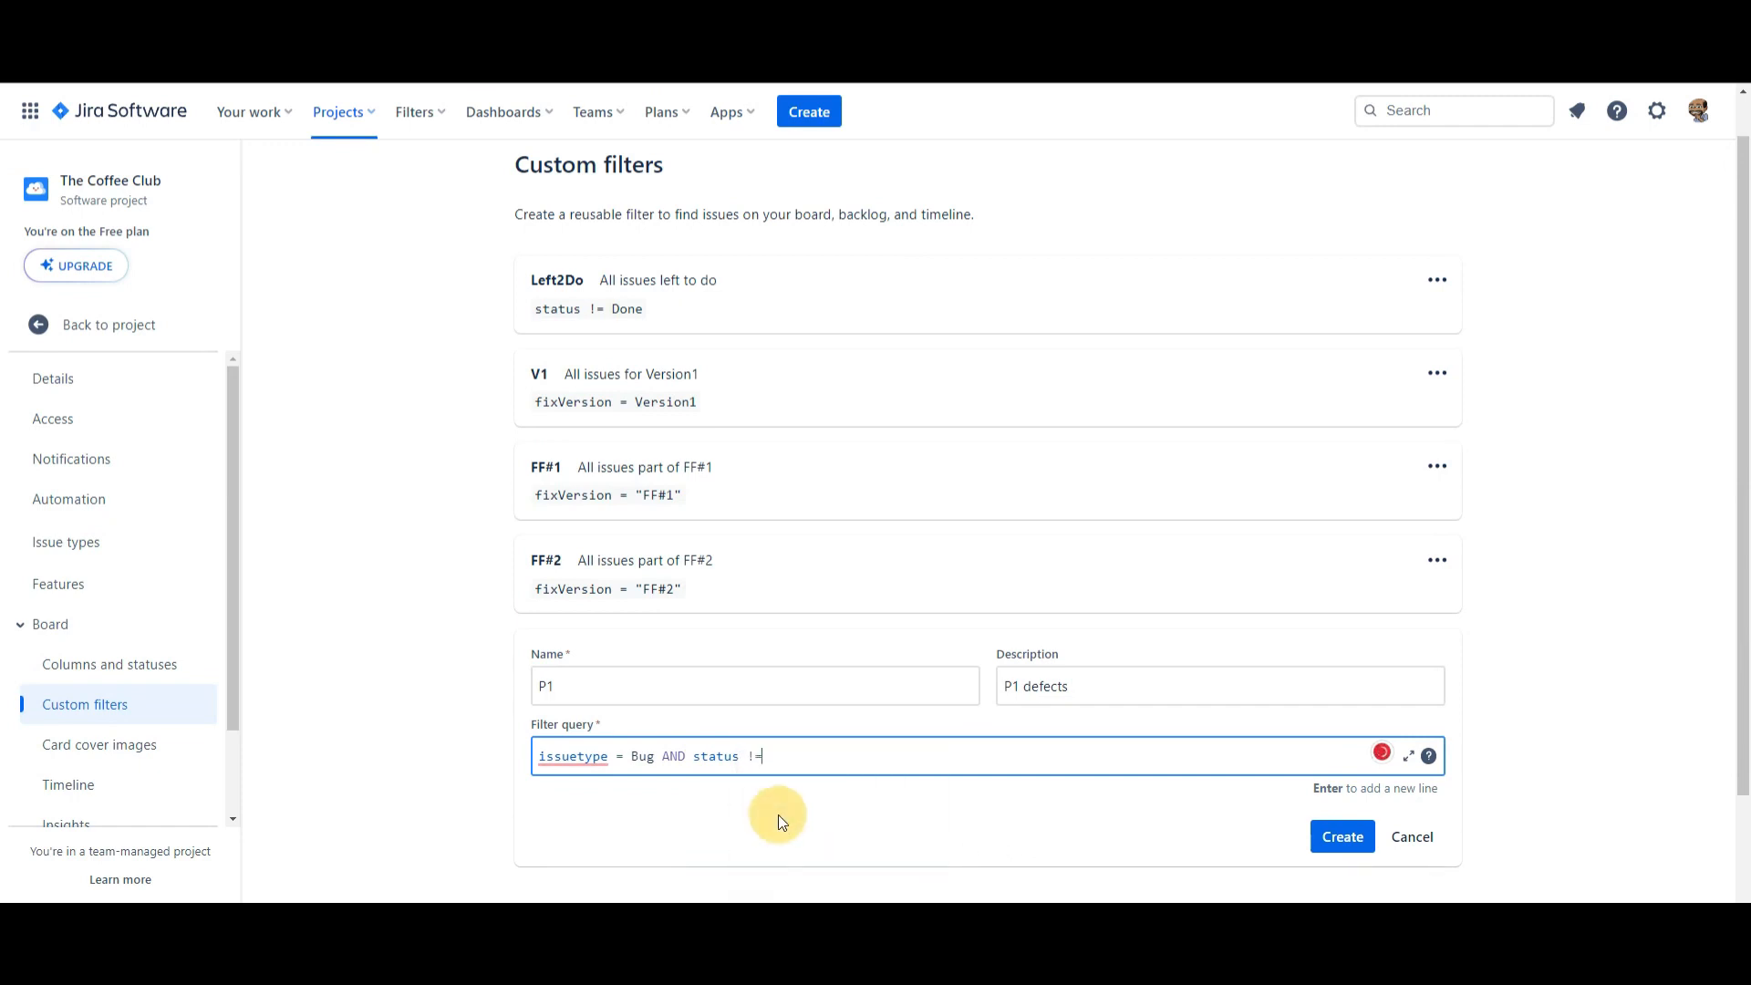
left_click(810, 811)
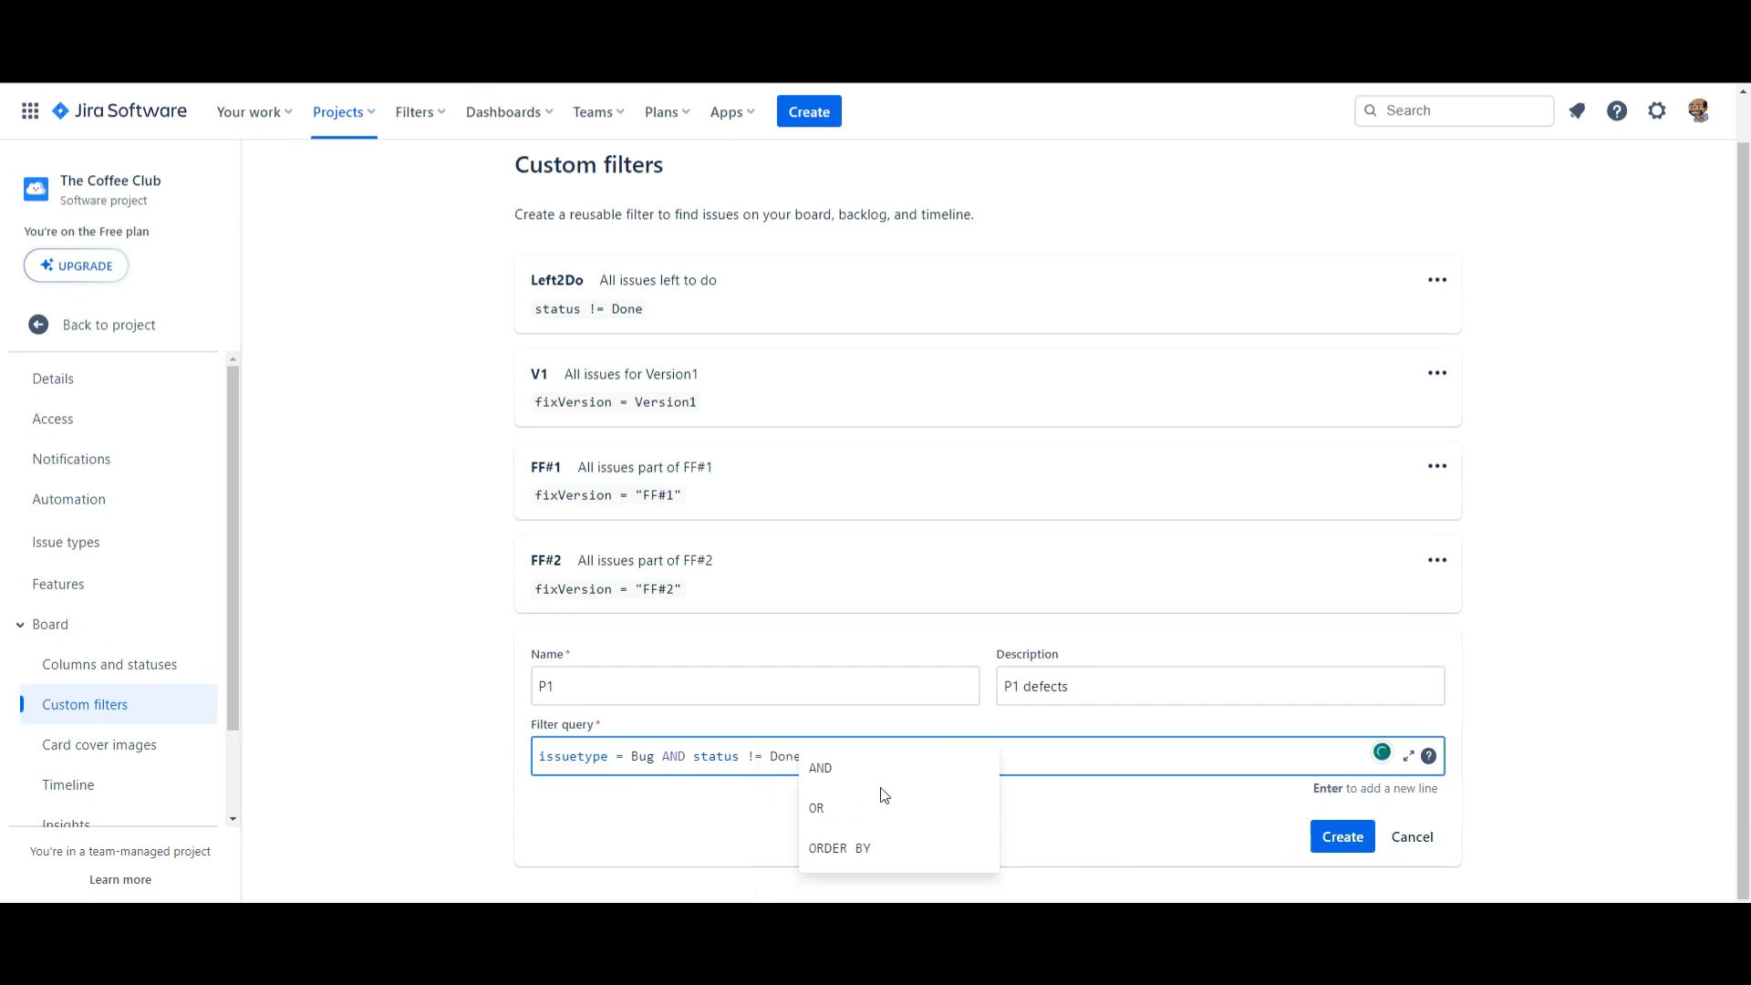
Step: Add the condition AND priority = P1 to the query and create the P1 filter
left_click(850, 772)
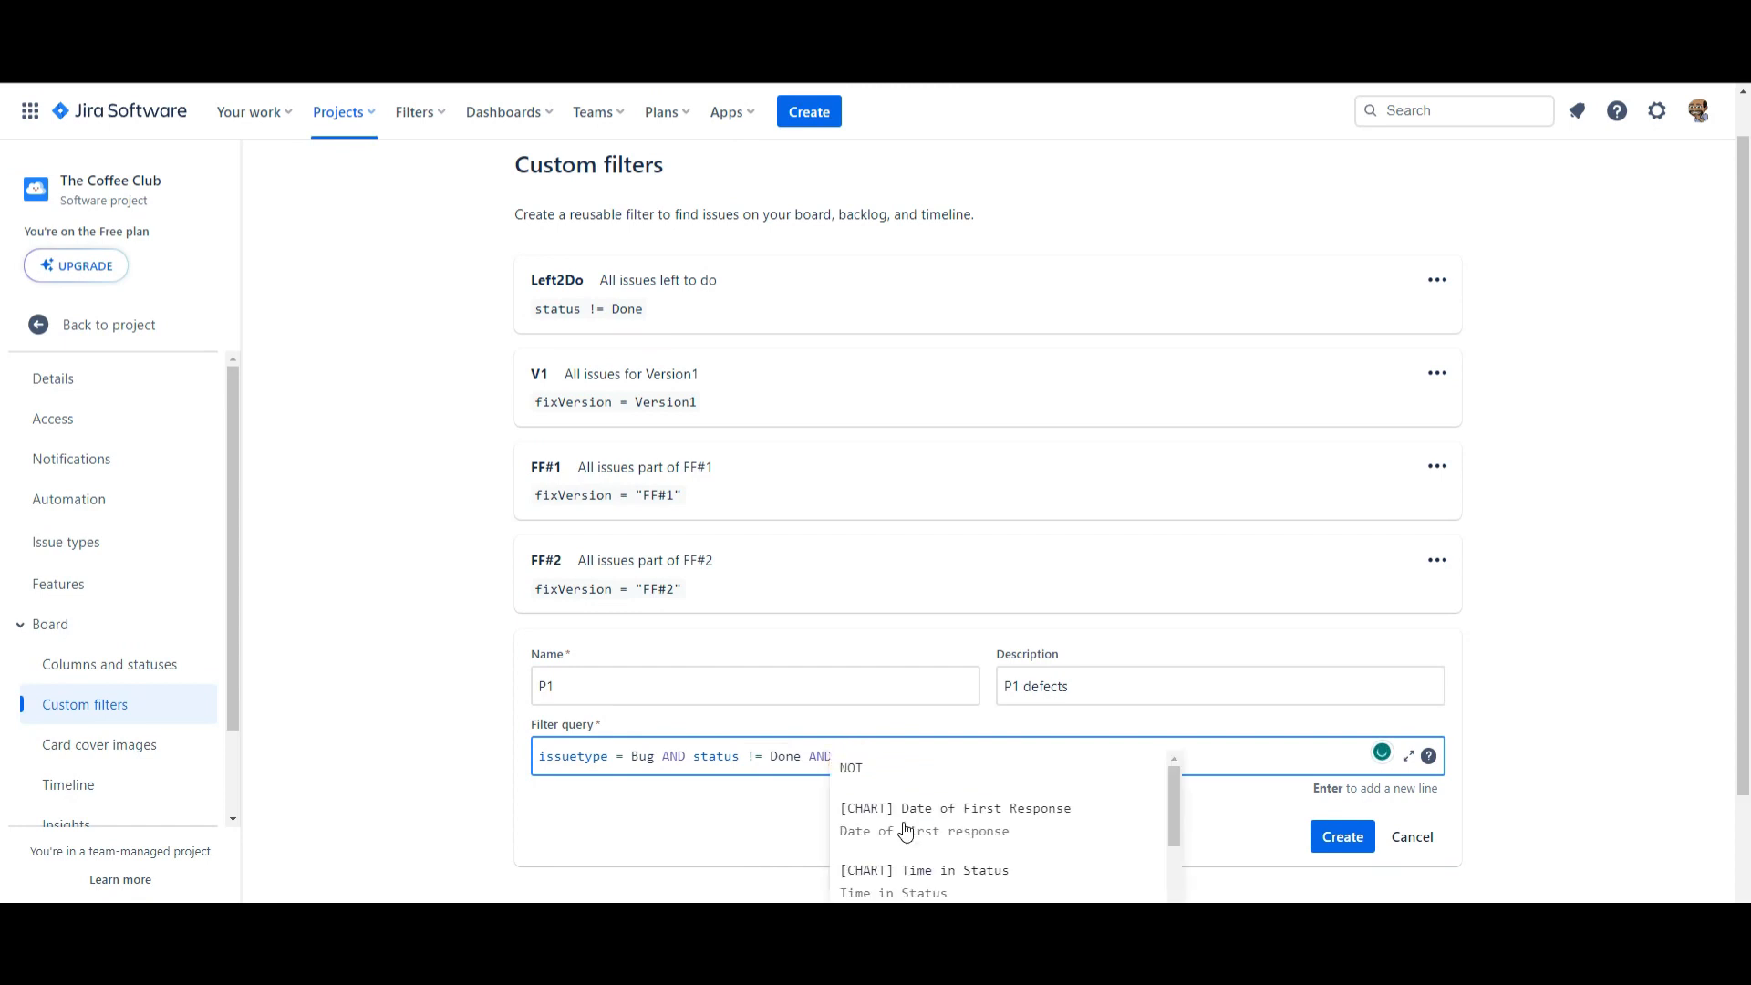
type("pr")
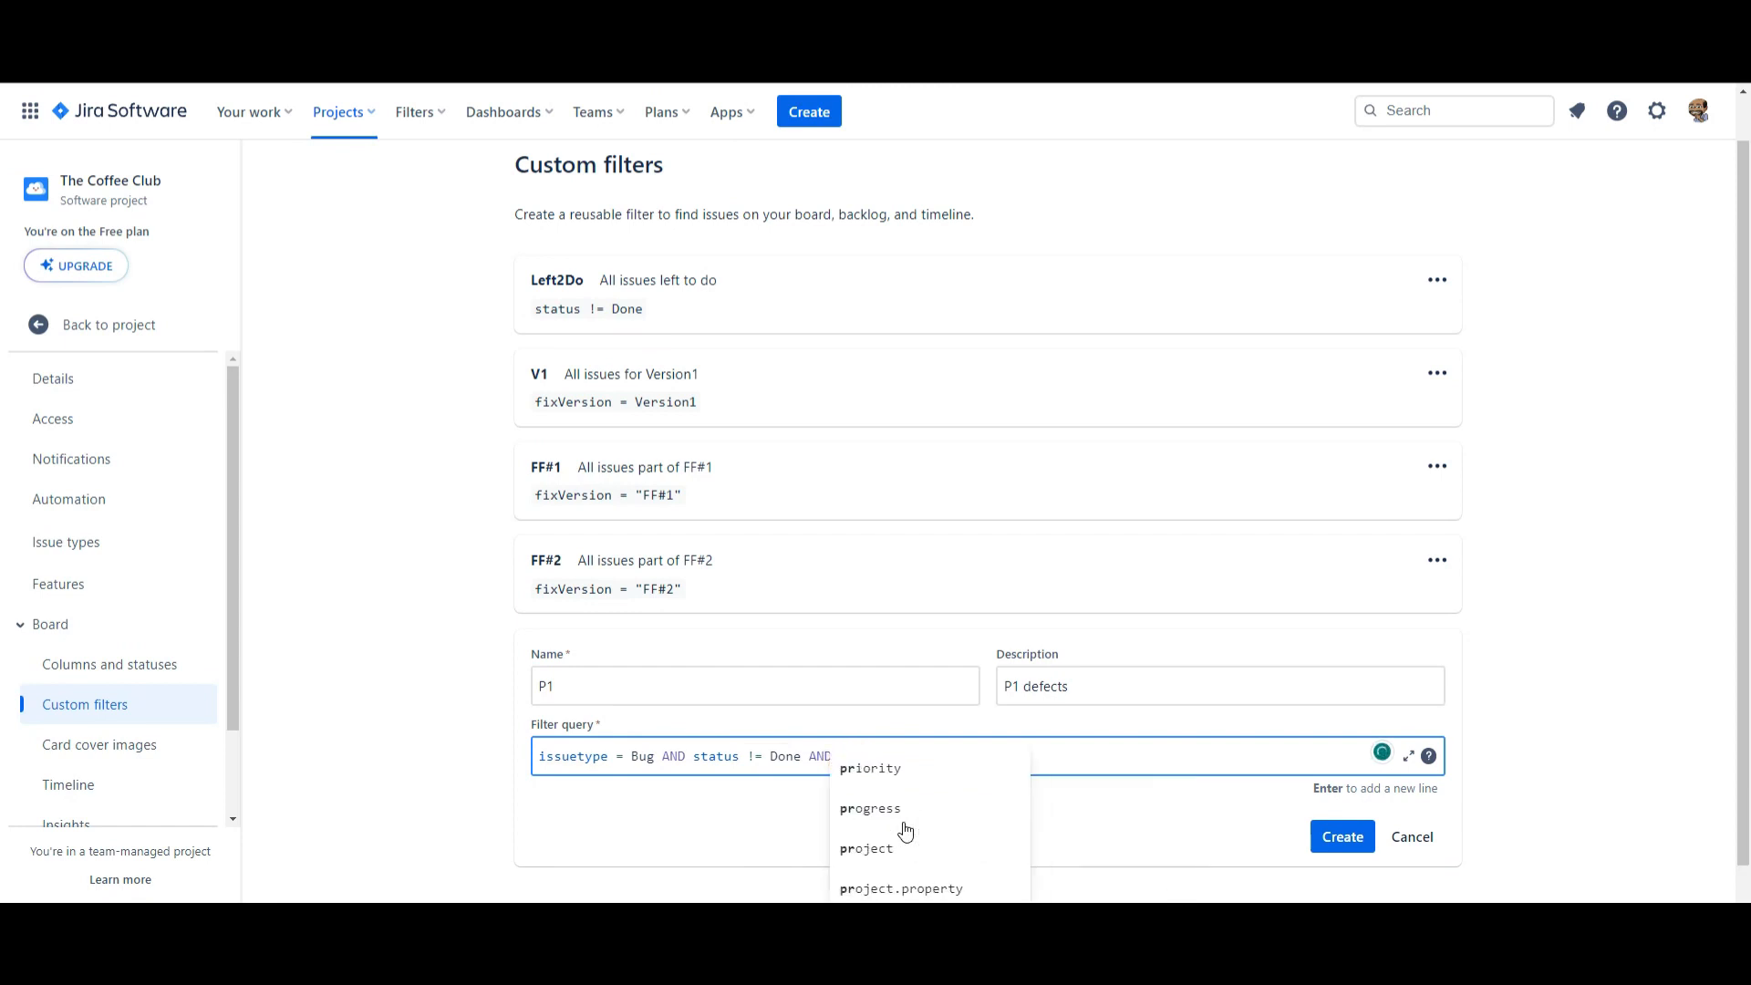
left_click(870, 771)
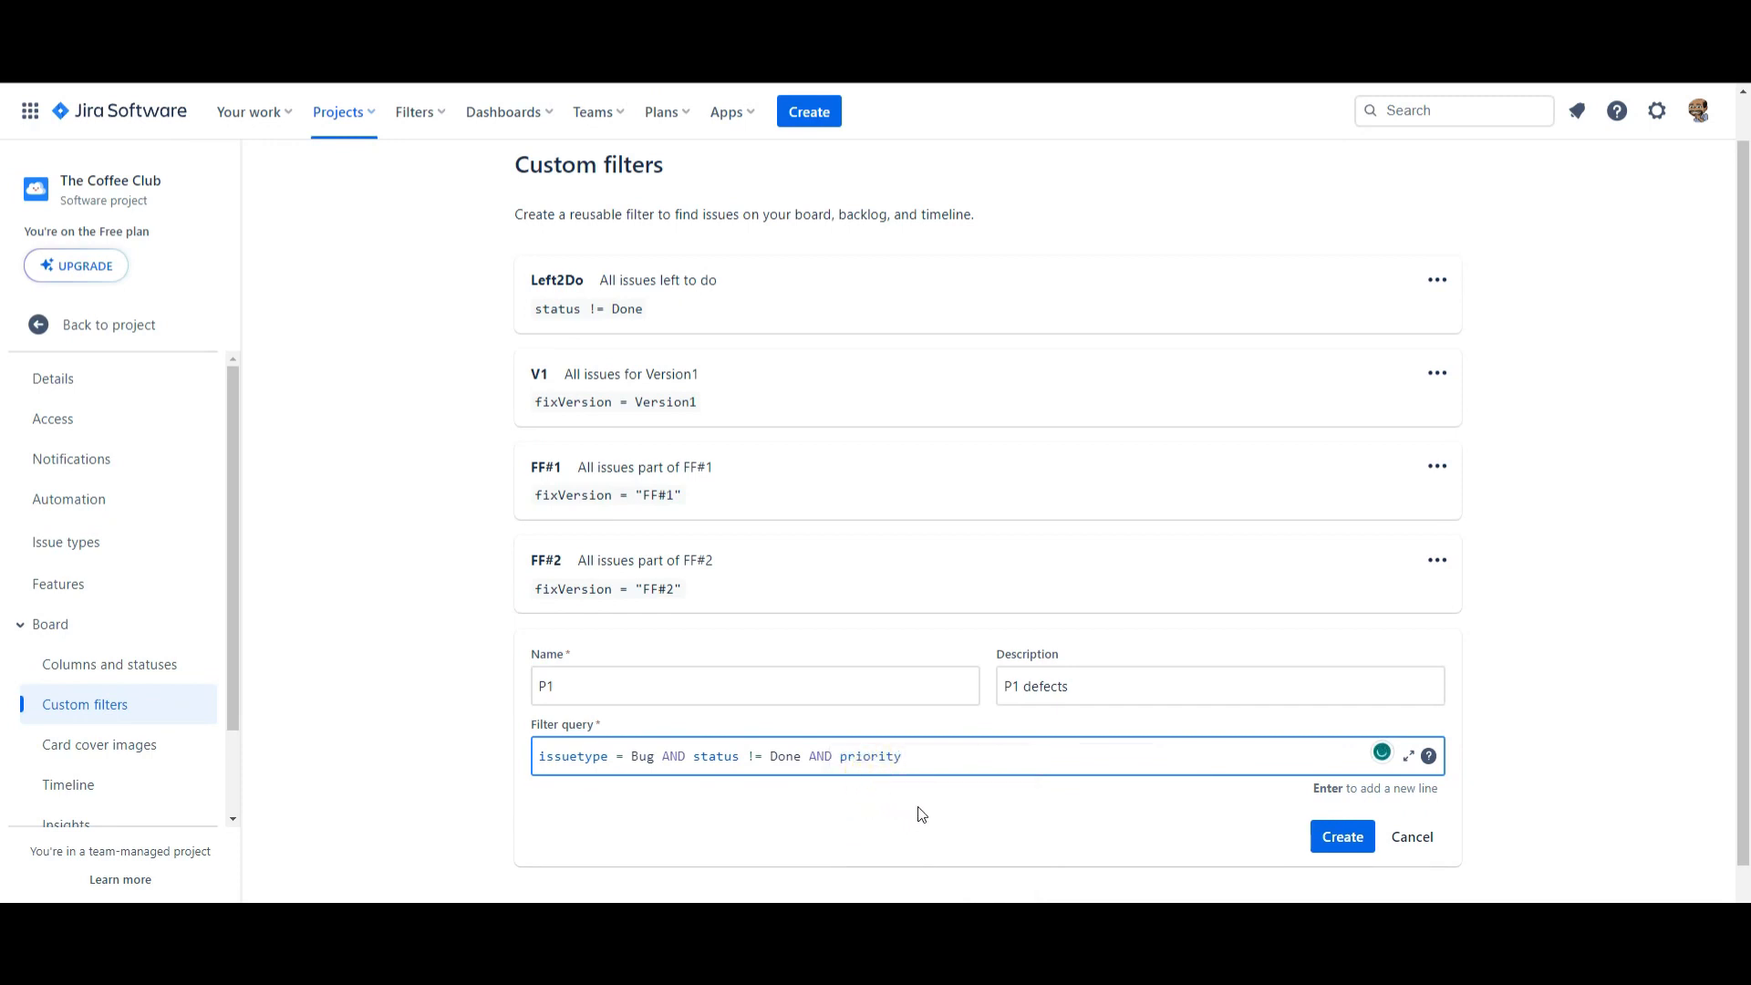
type("=")
left_click(951, 851)
left_click(1337, 837)
Step: Name the new custom filter TotalBugs and describe it as "All the defects (P1-P3)"
scroll(820, 812, "down", 3)
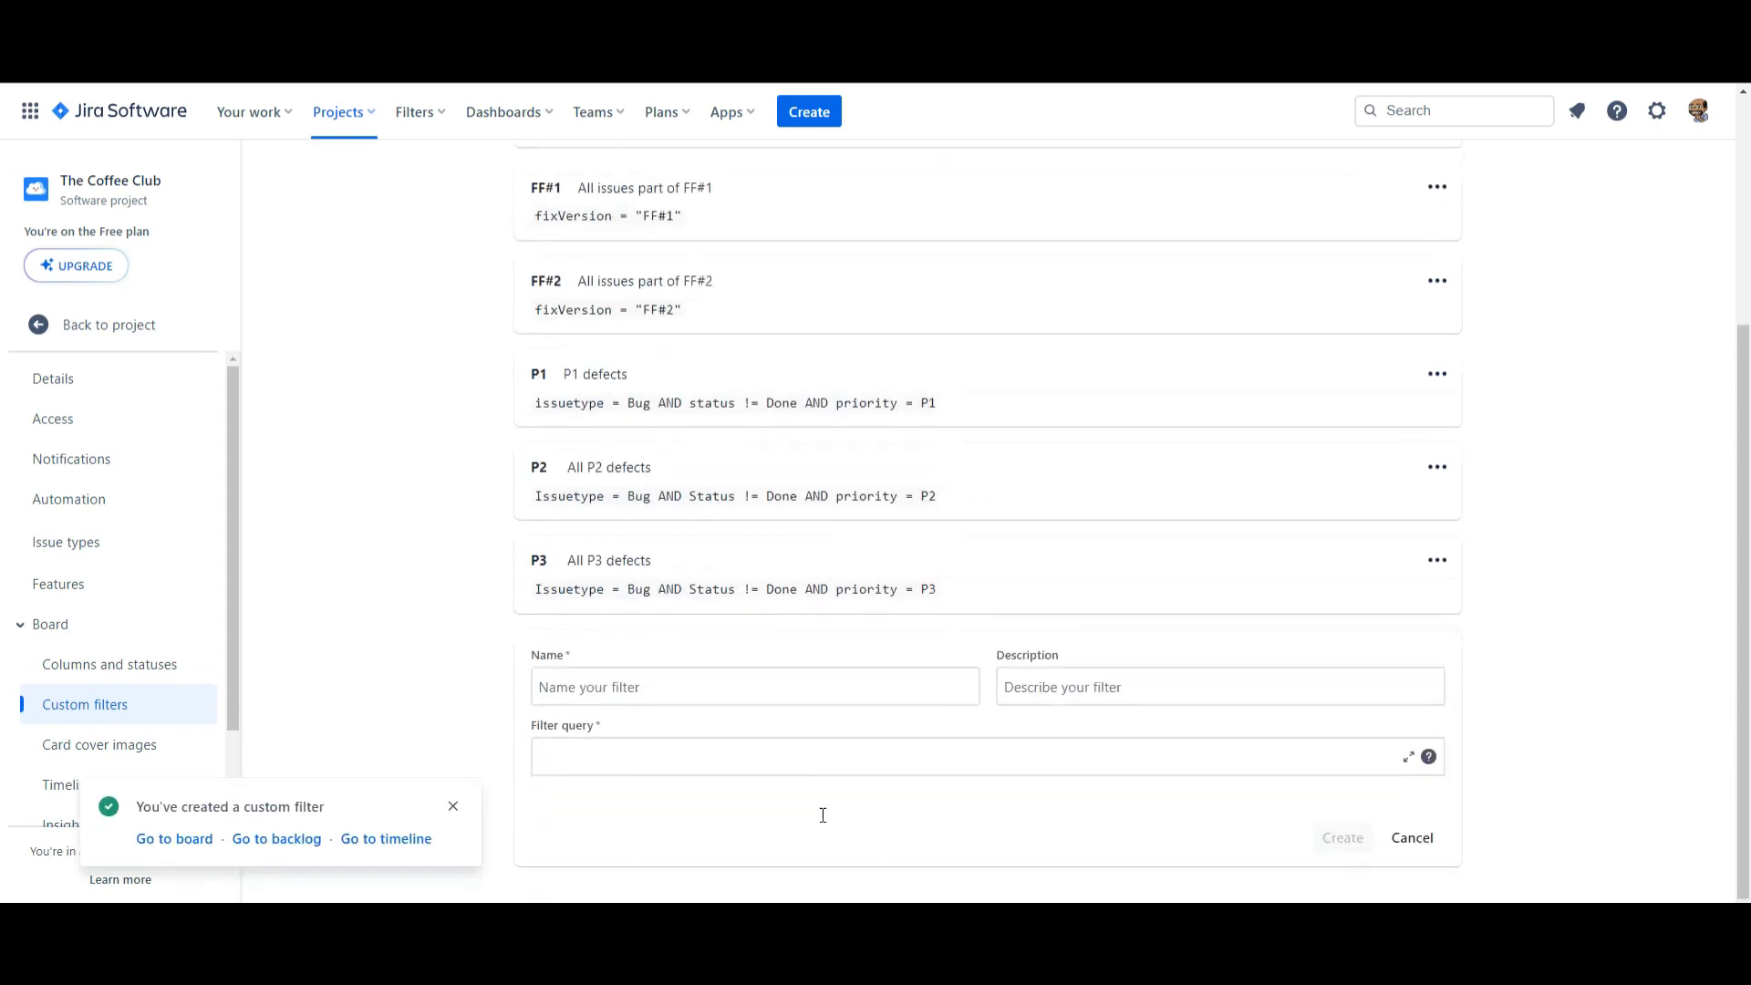
left_click(562, 687)
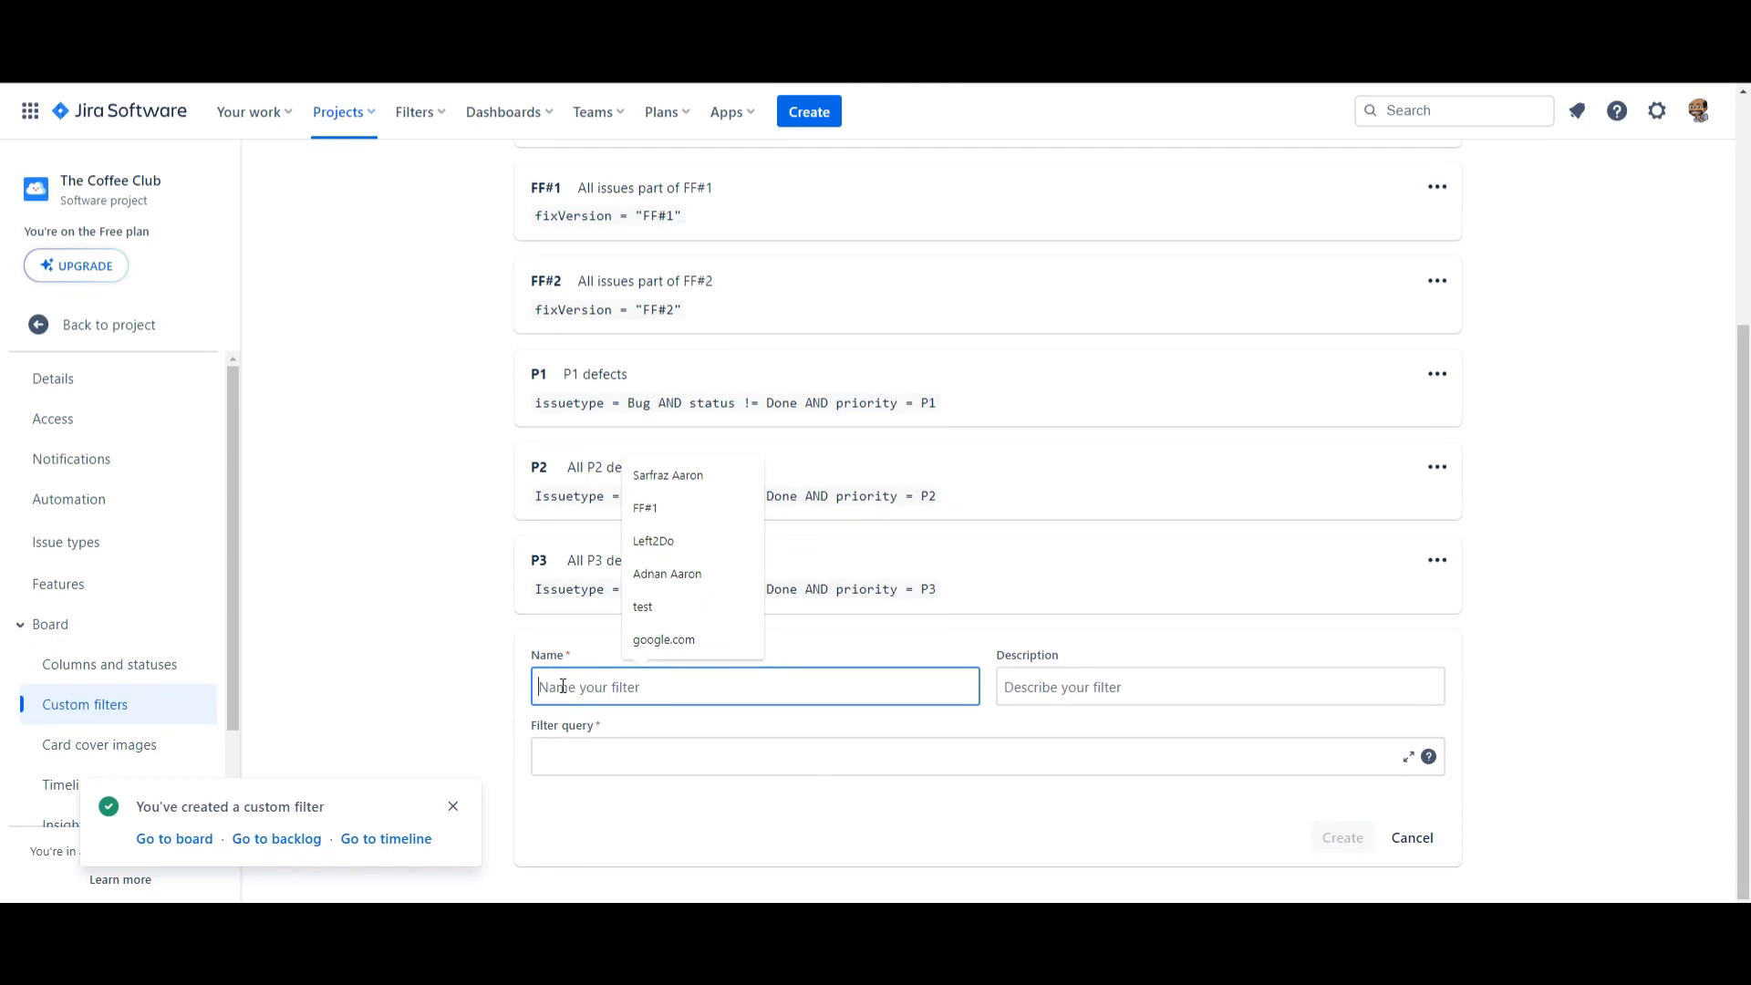
type("T")
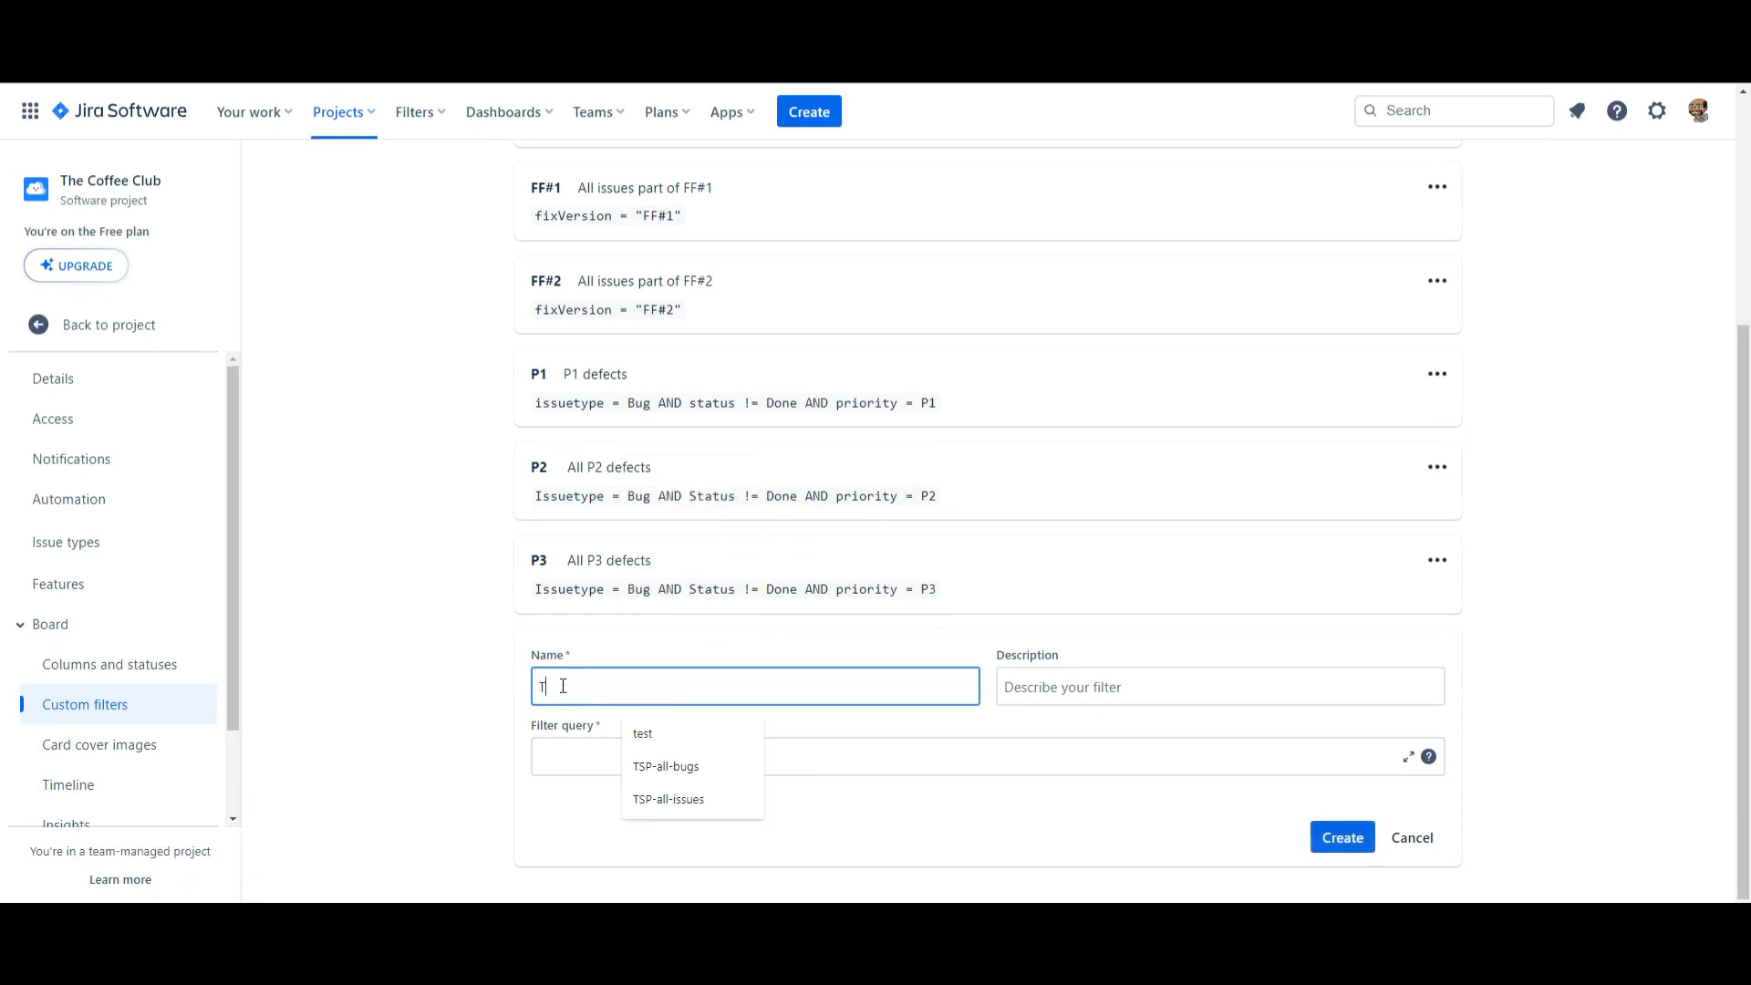
type("otes")
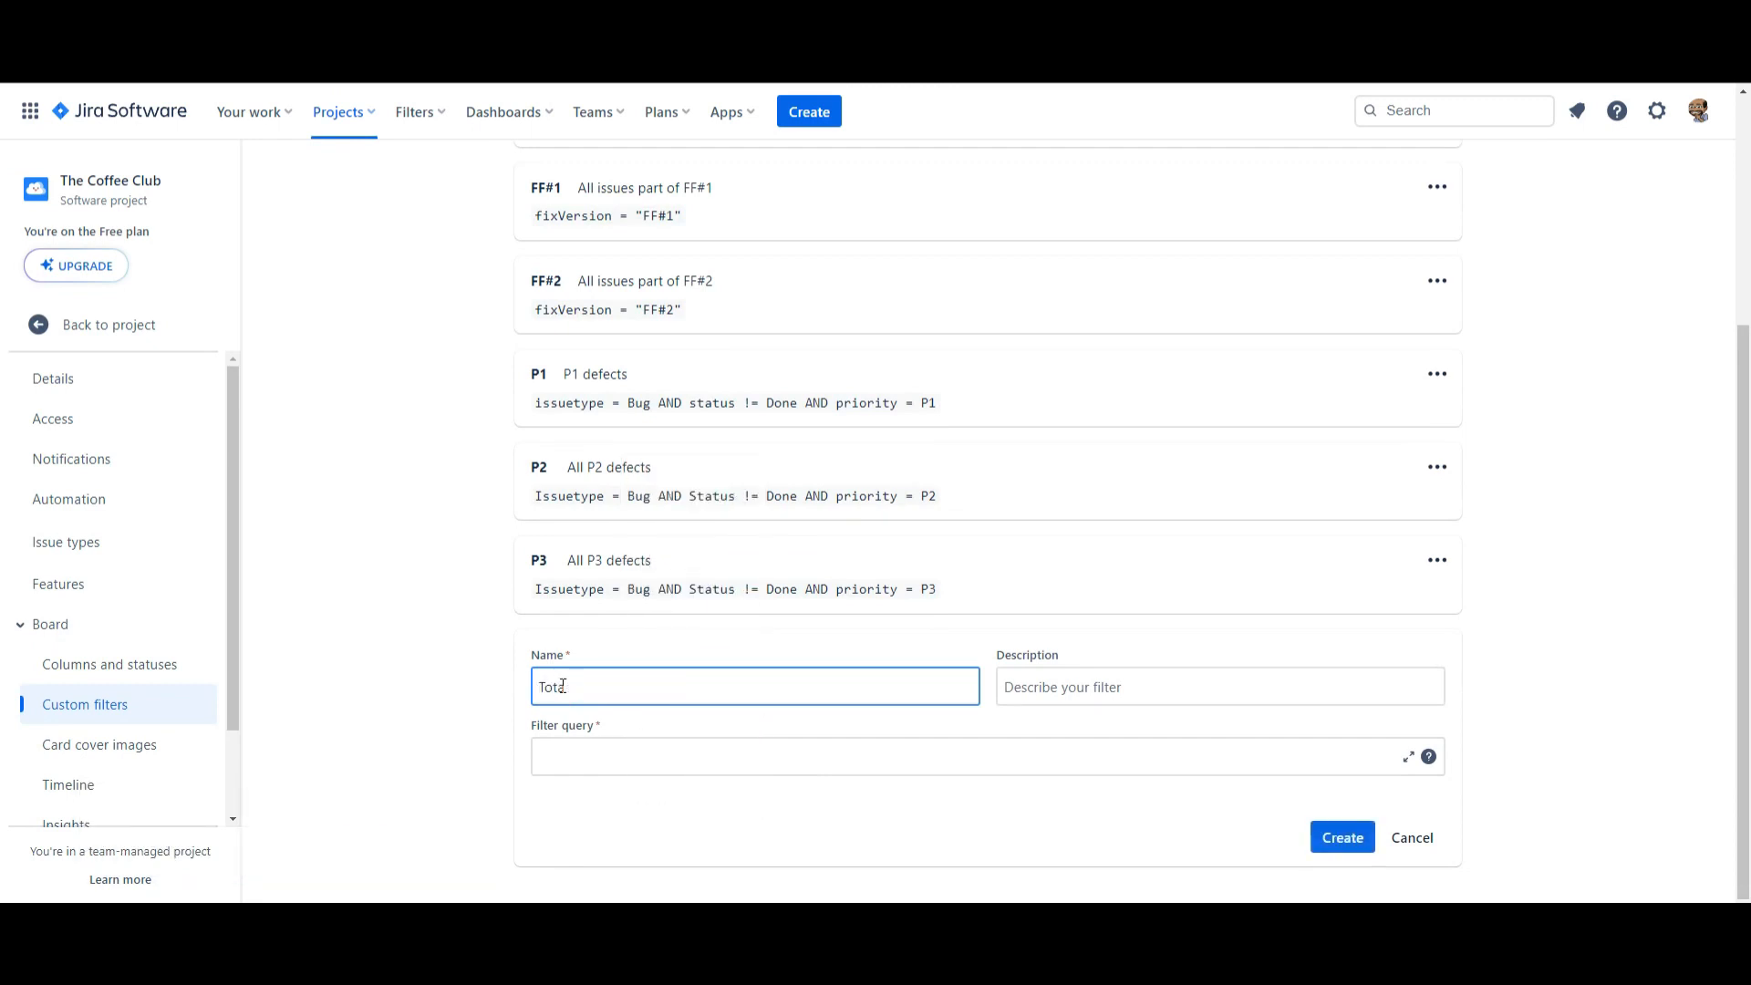
type("Bugs")
left_click(1060, 686)
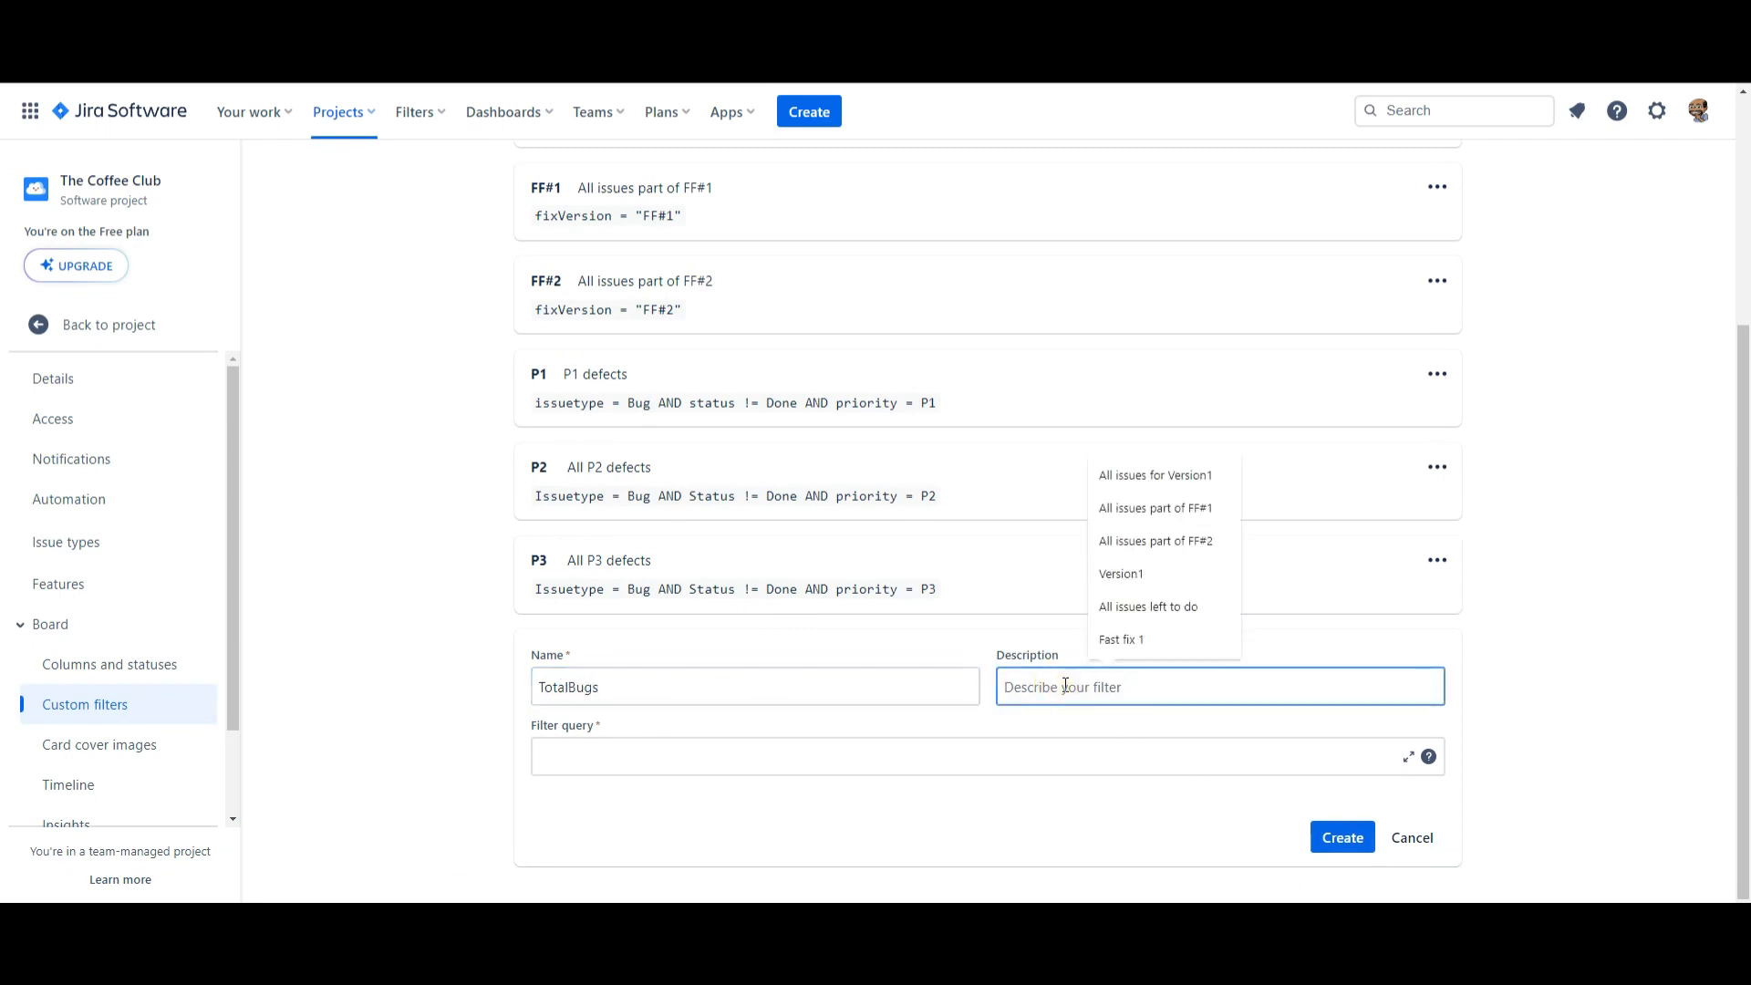
type("All thge")
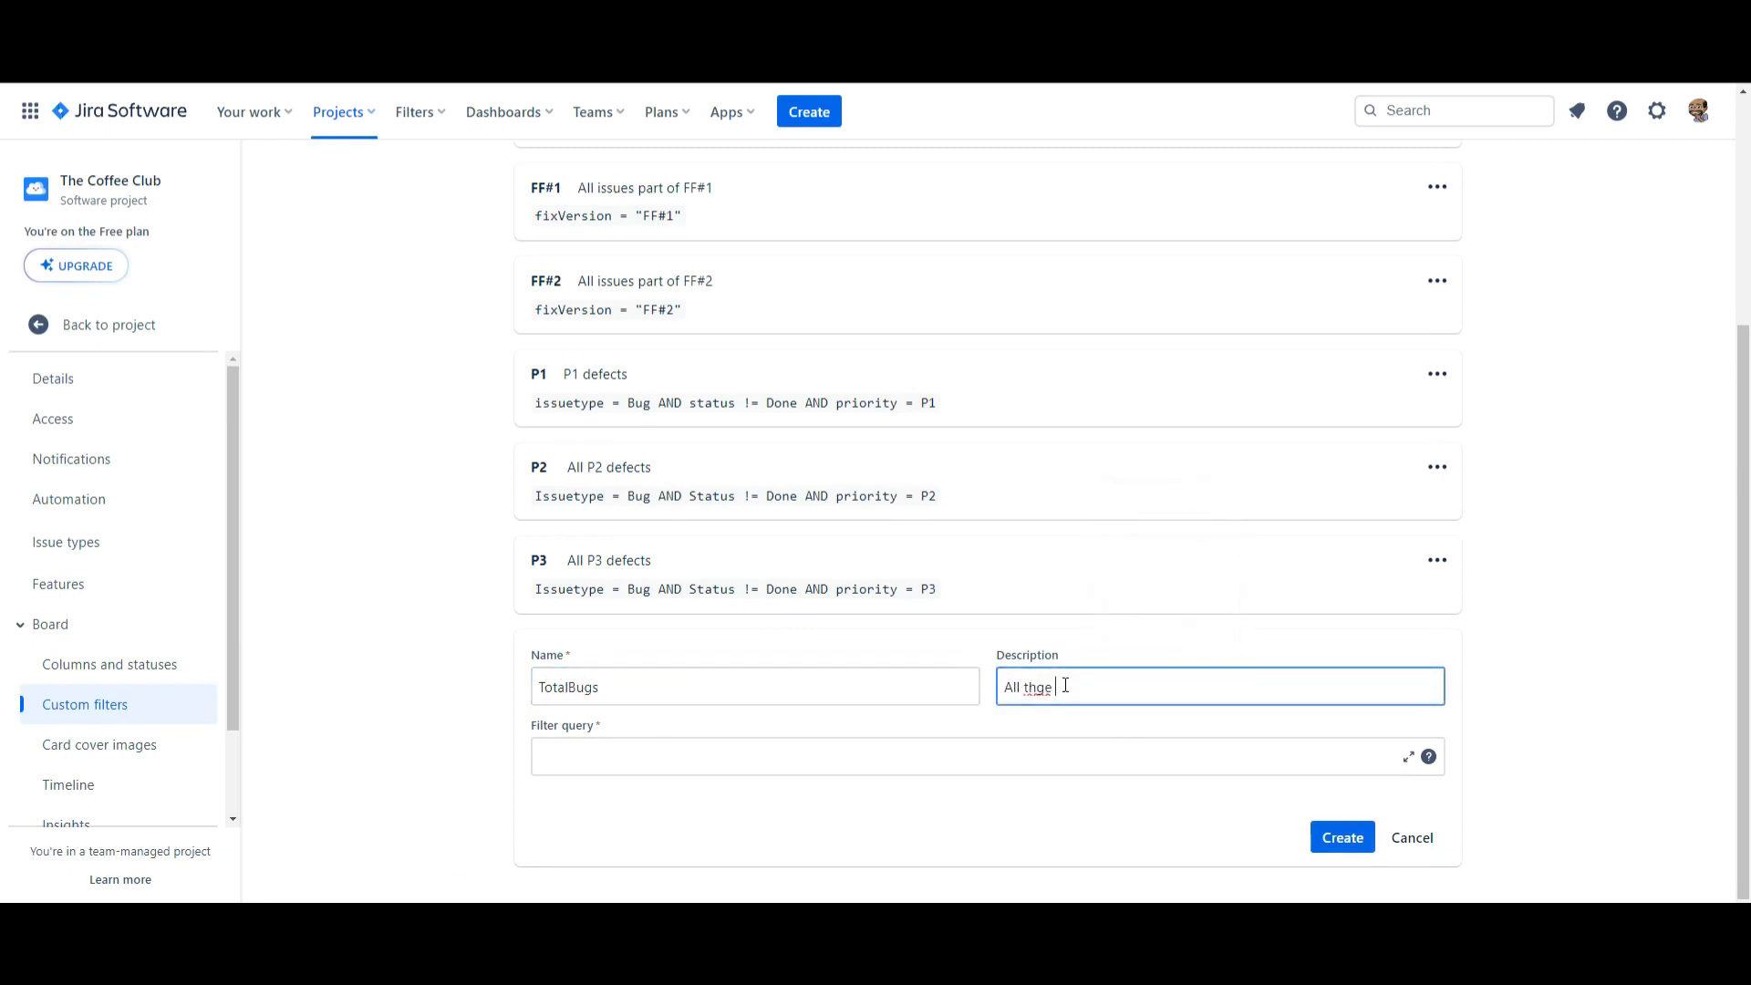
type(" defects (P1-P3)")
key("Tab")
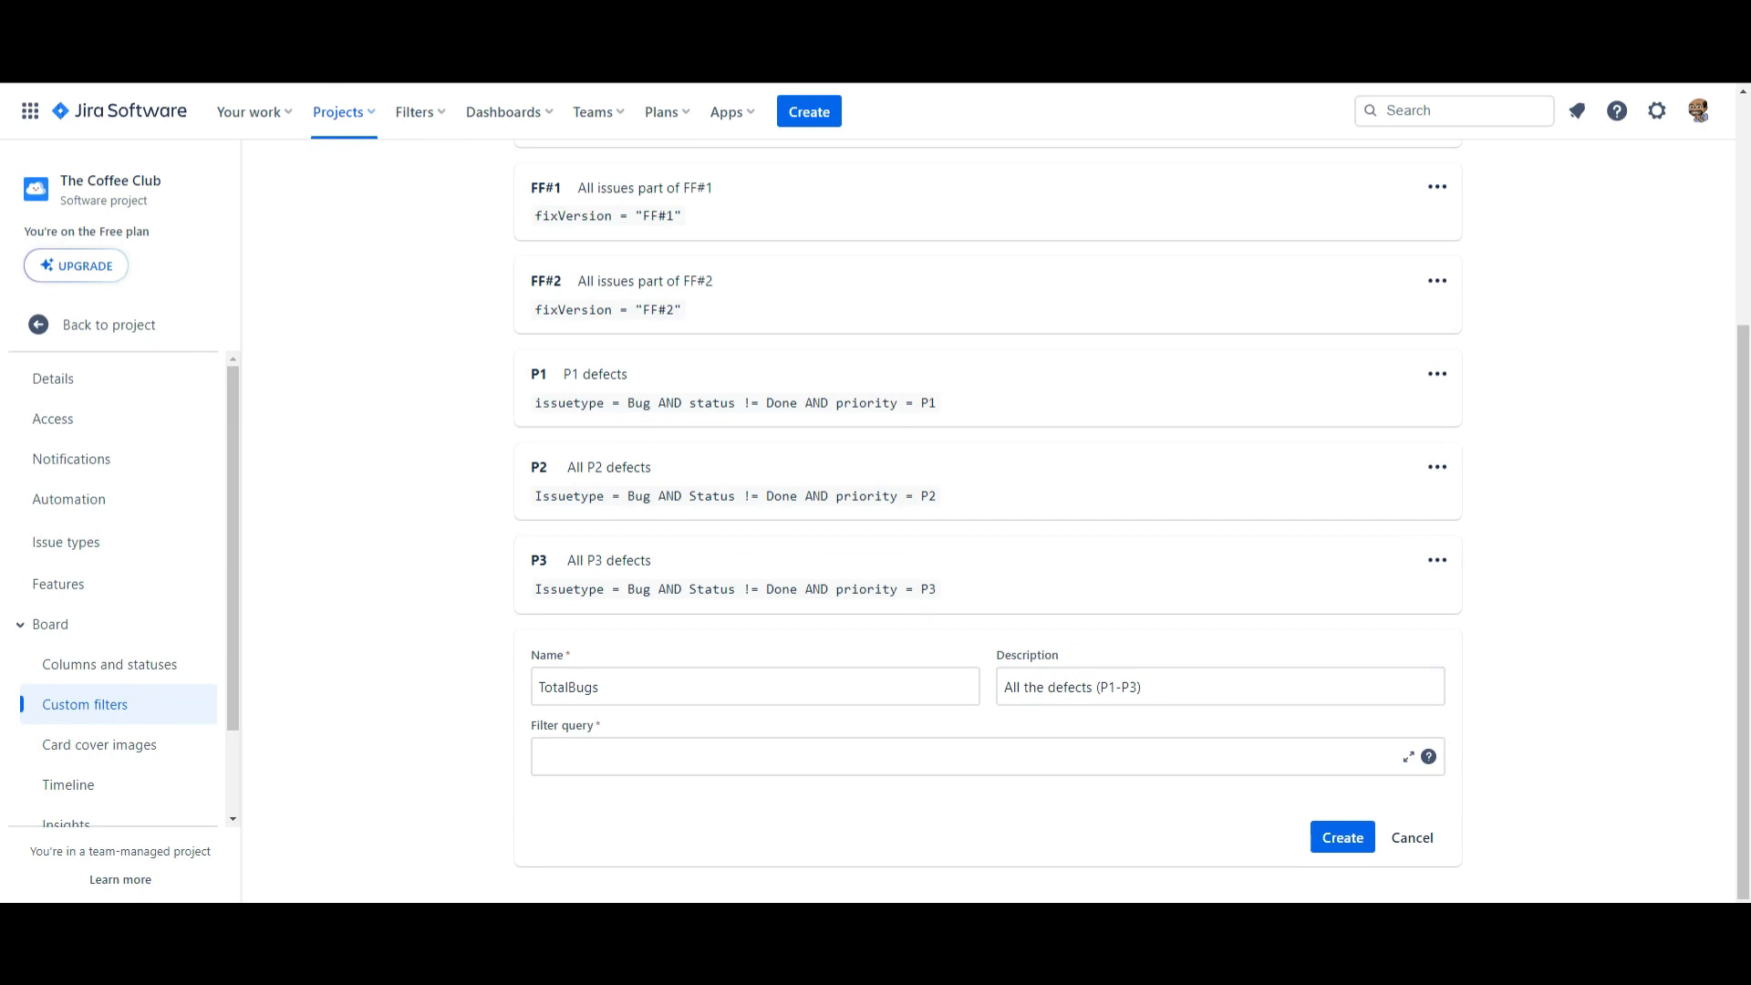
Step: Start the TotalBugs filter's query with the condition issuetype = Bug
left_click(638, 751)
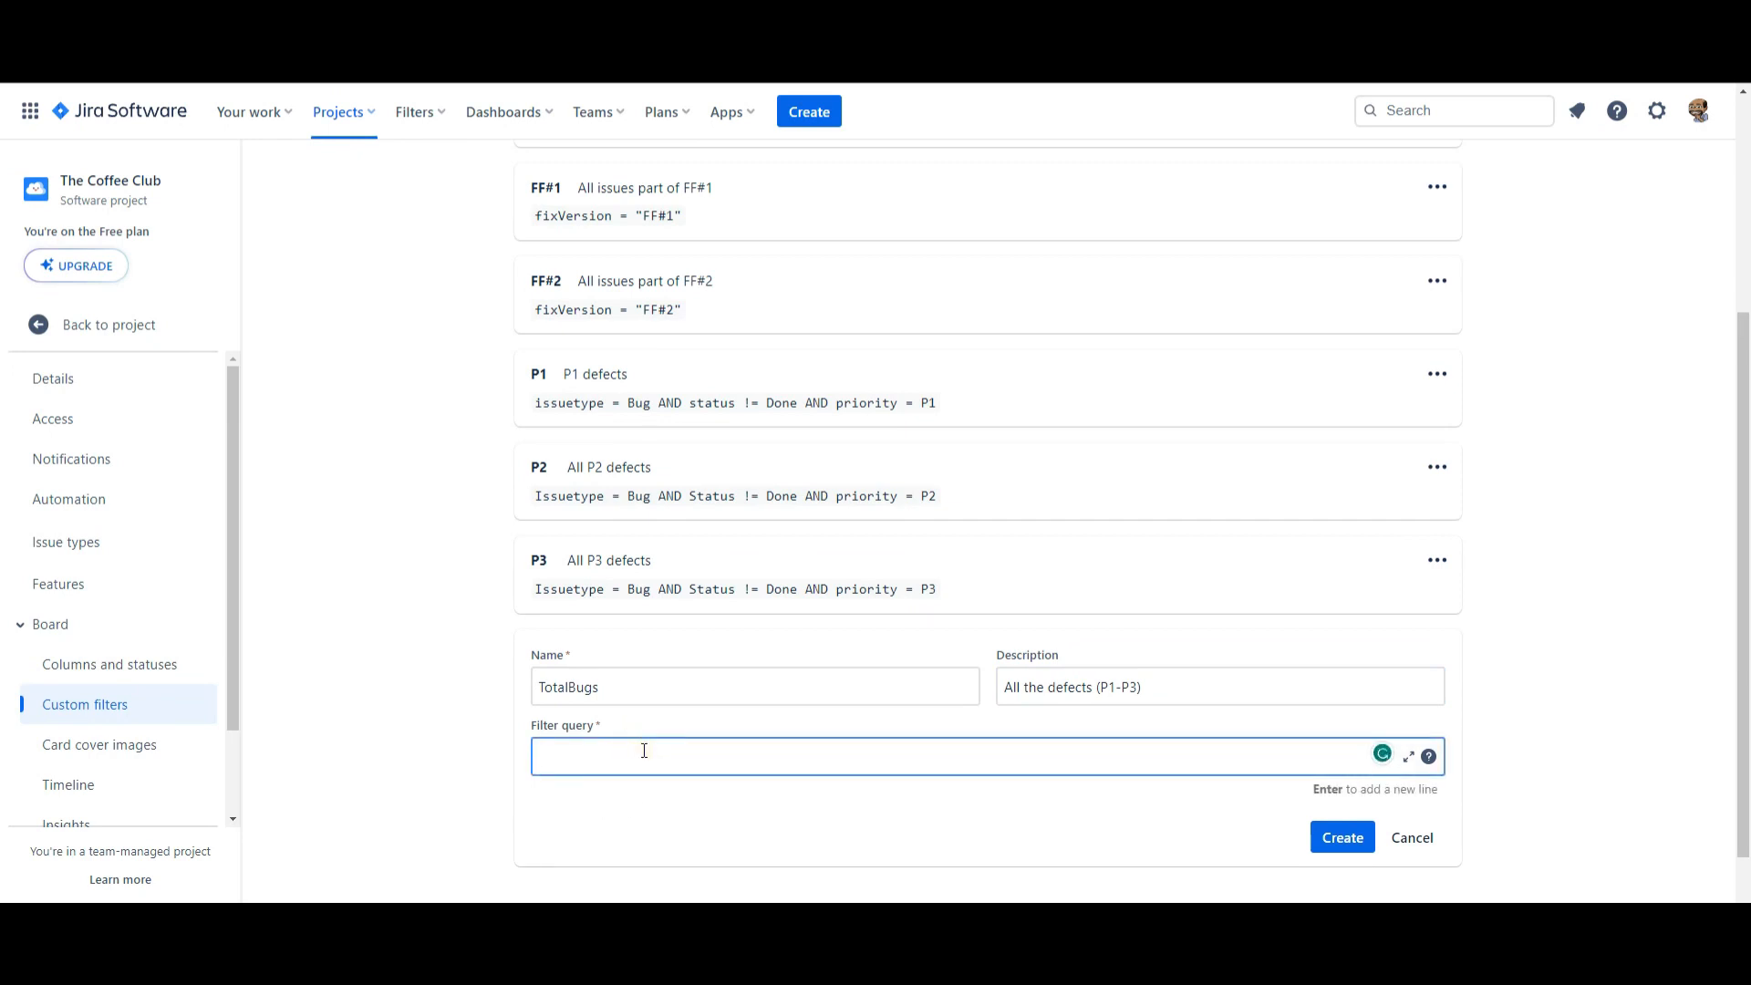
type("issue")
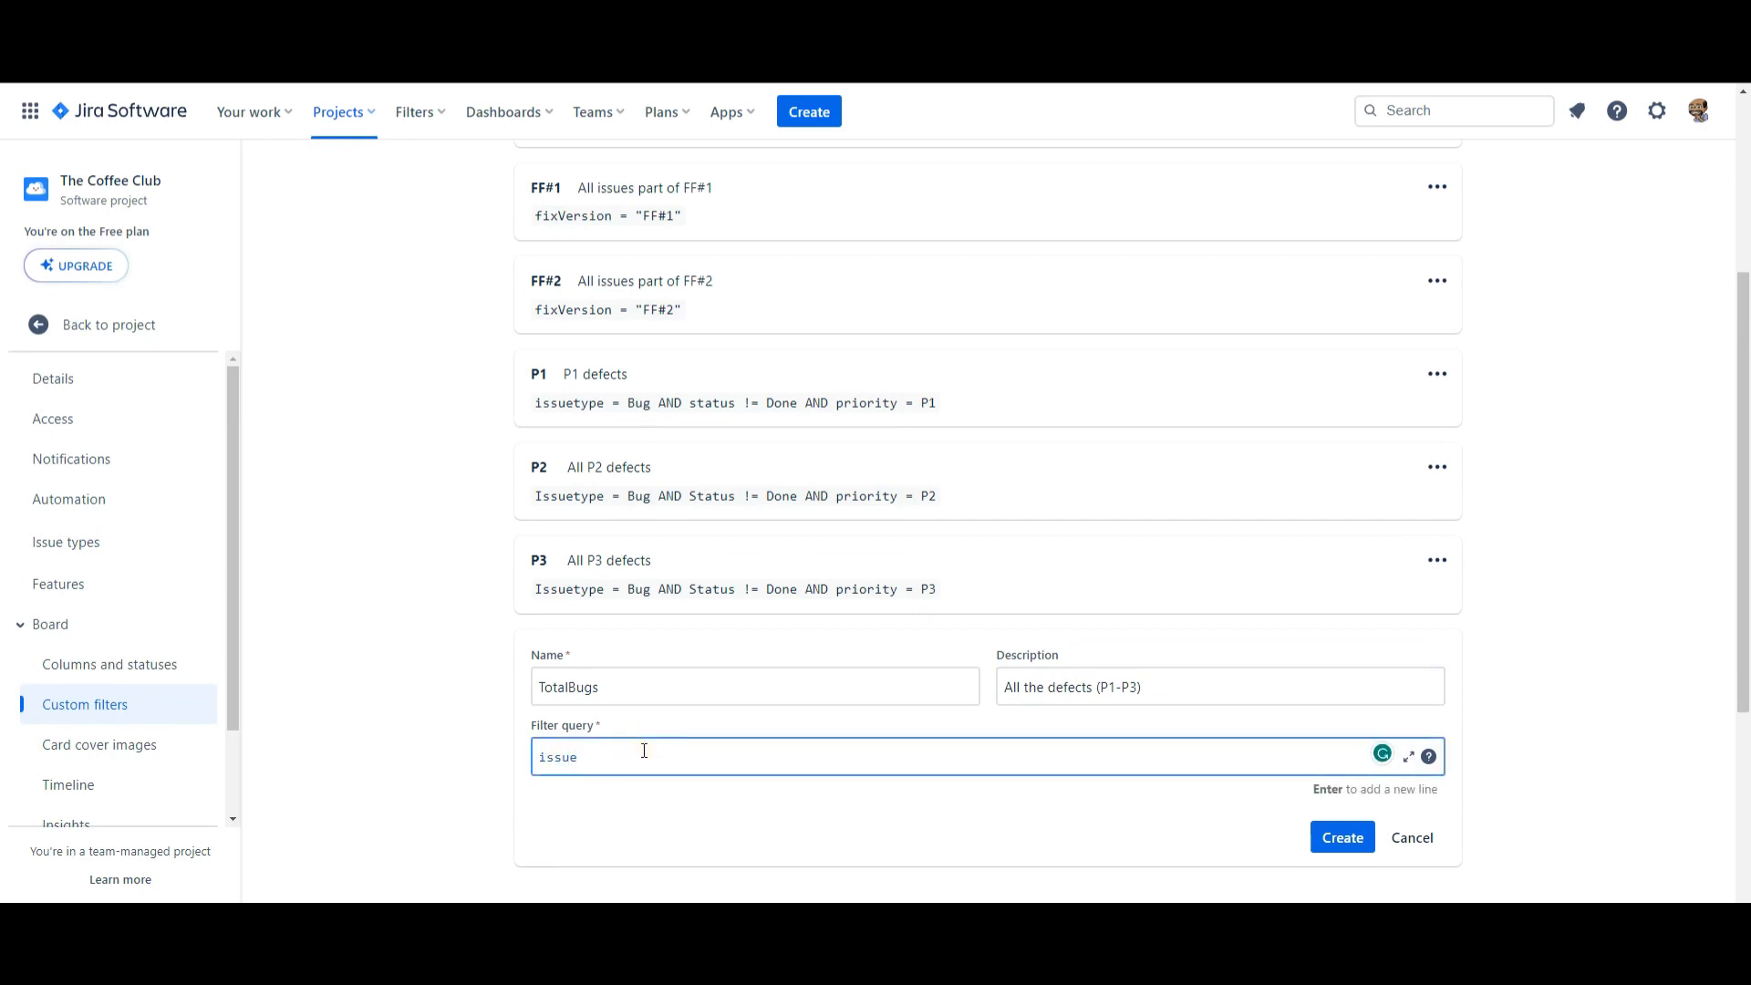
type("ty")
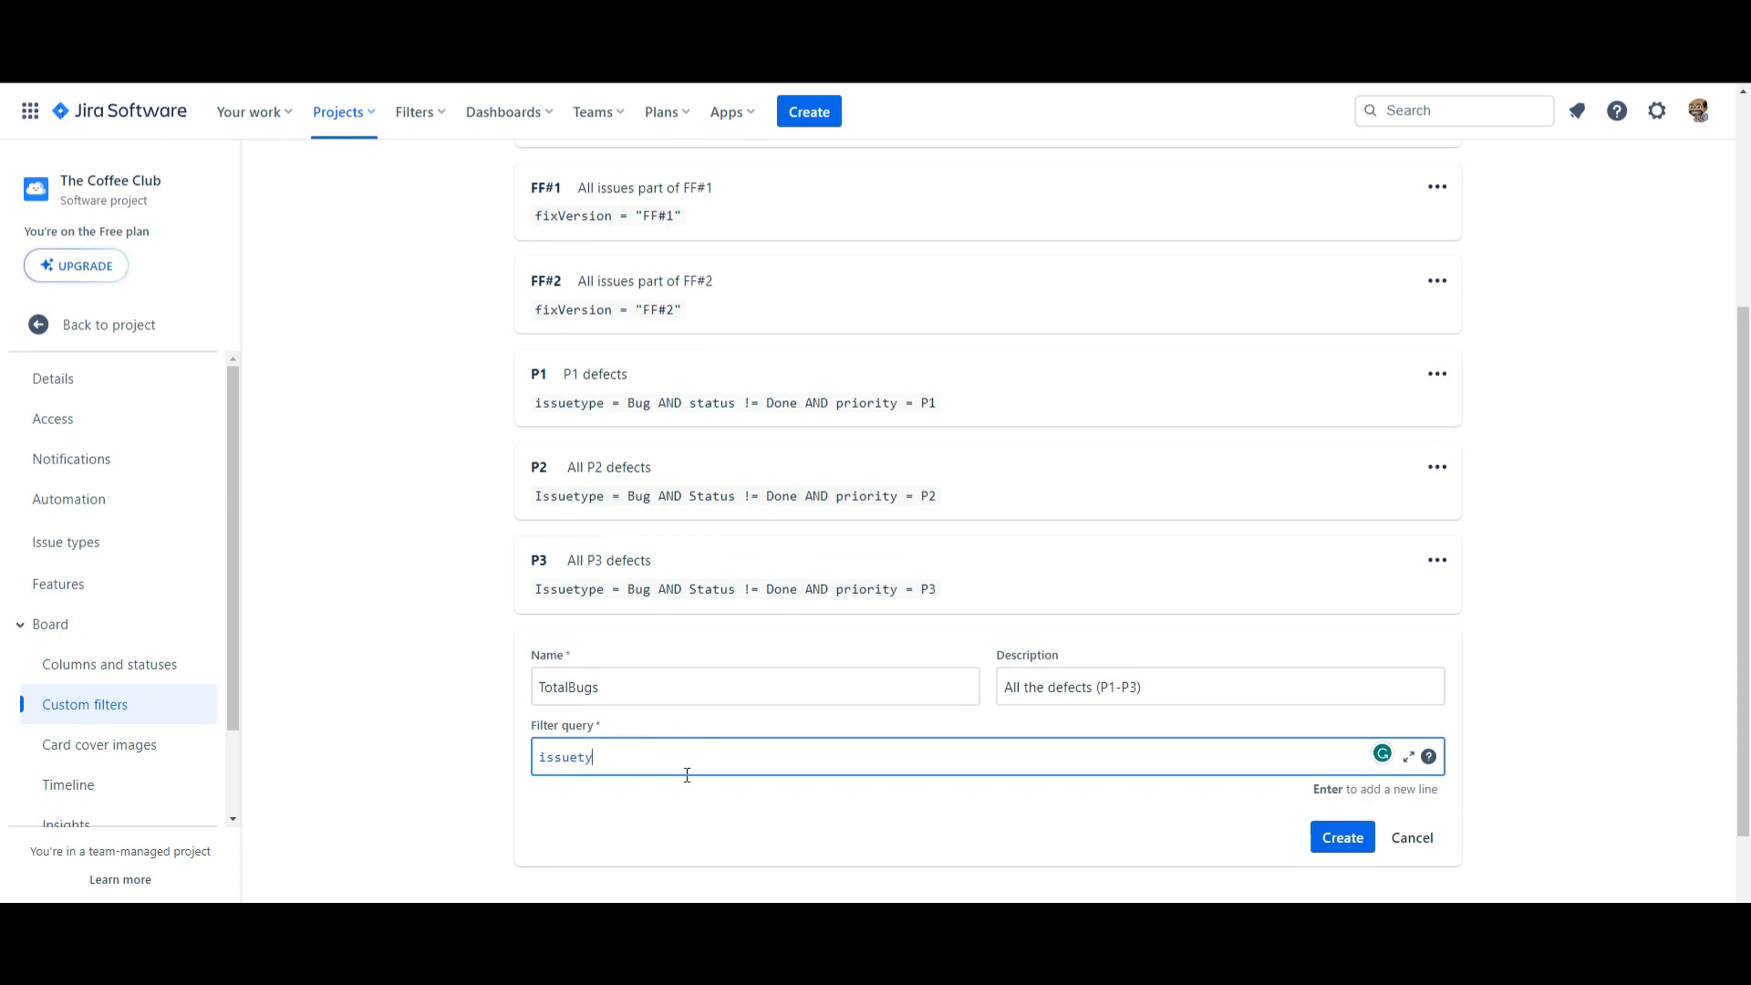
scroll(674, 760, "down", 1)
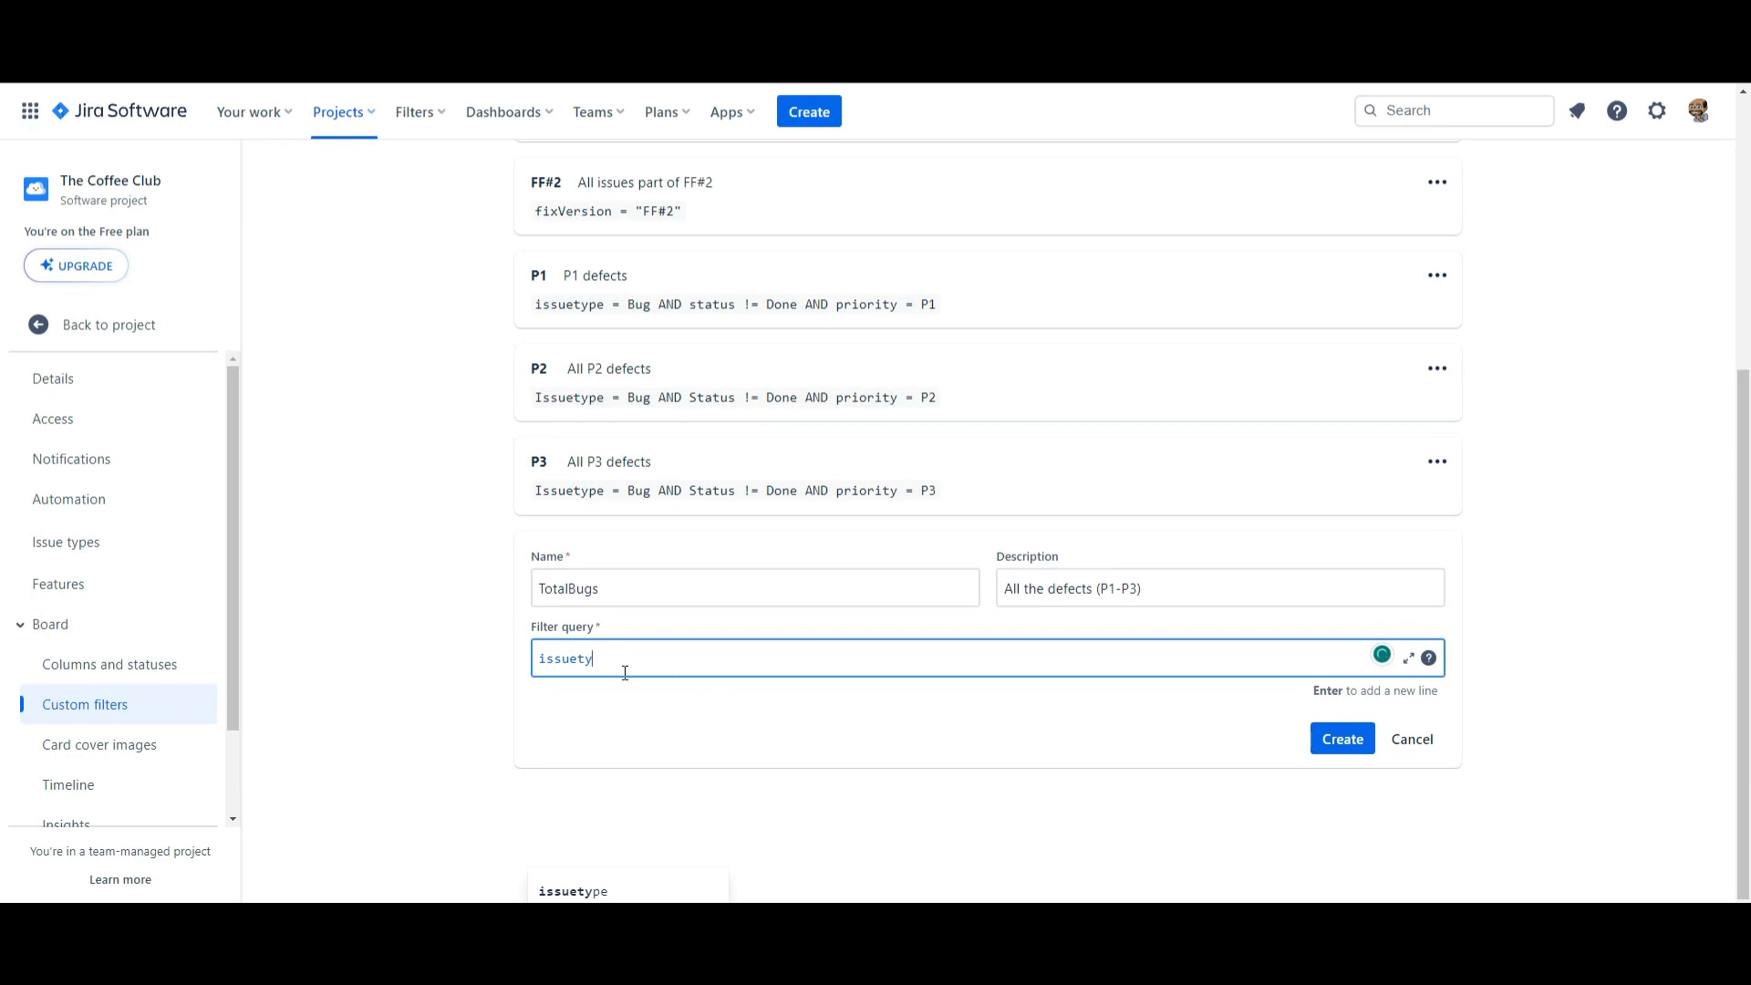
left_click(637, 890)
left_click(642, 887)
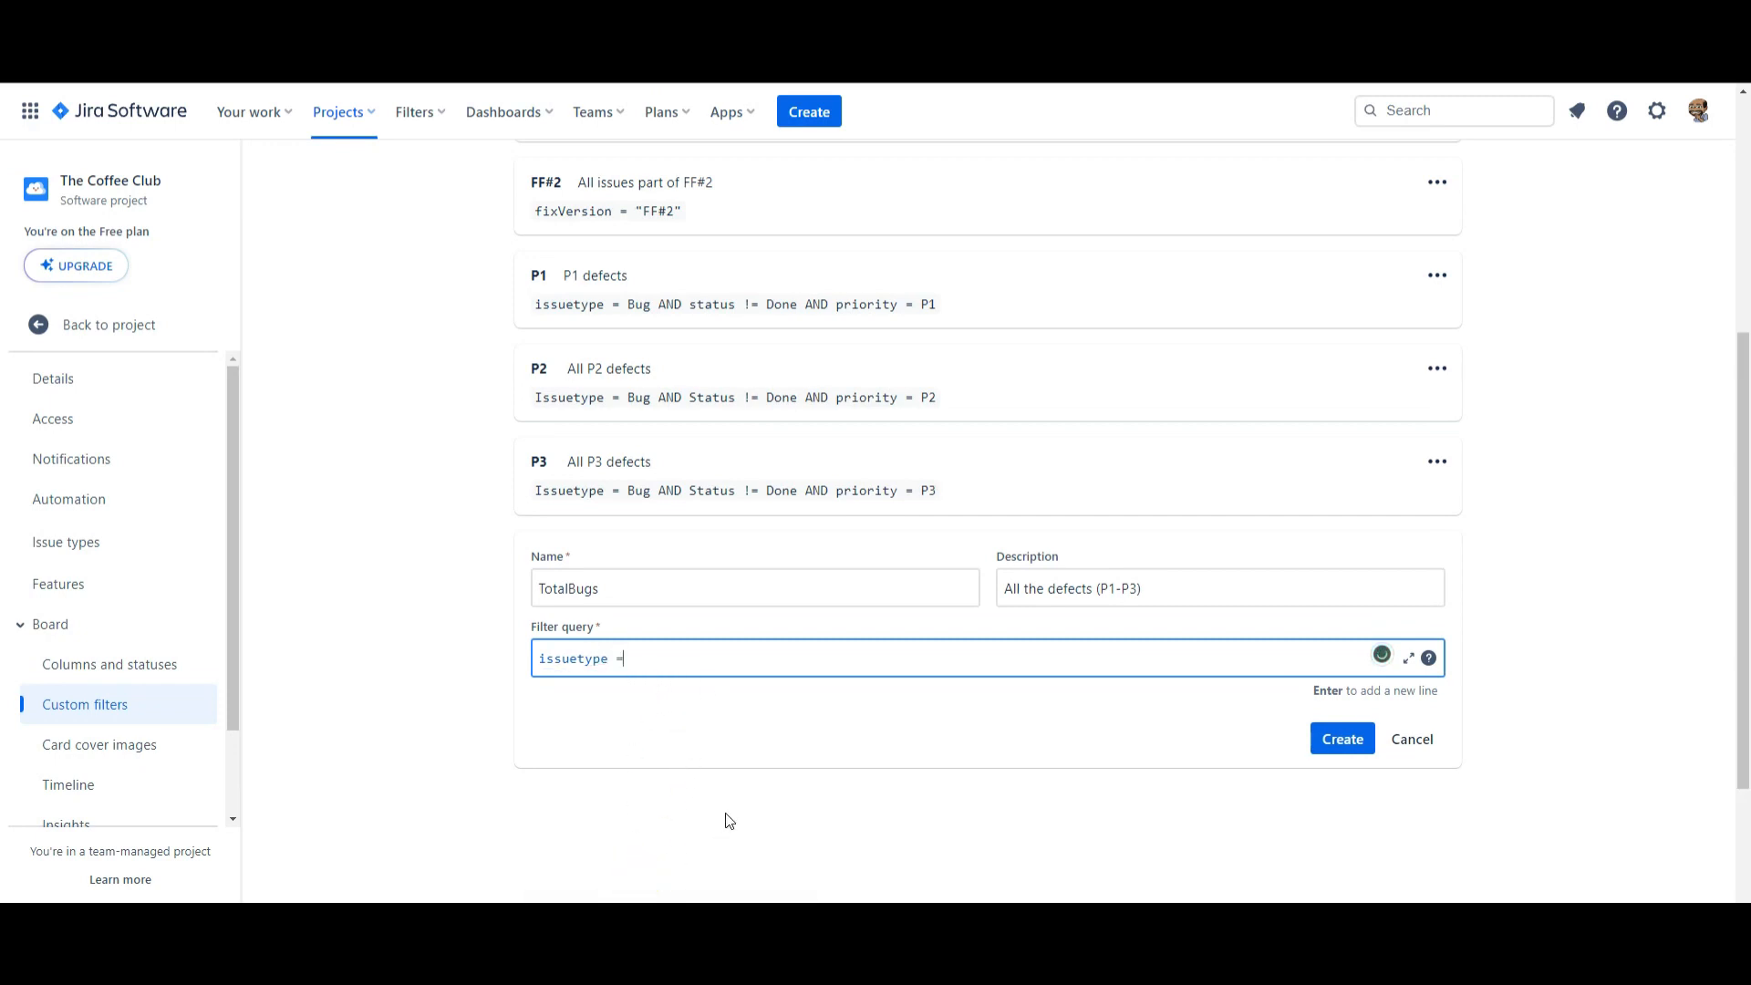
scroll(725, 818, "down", 2)
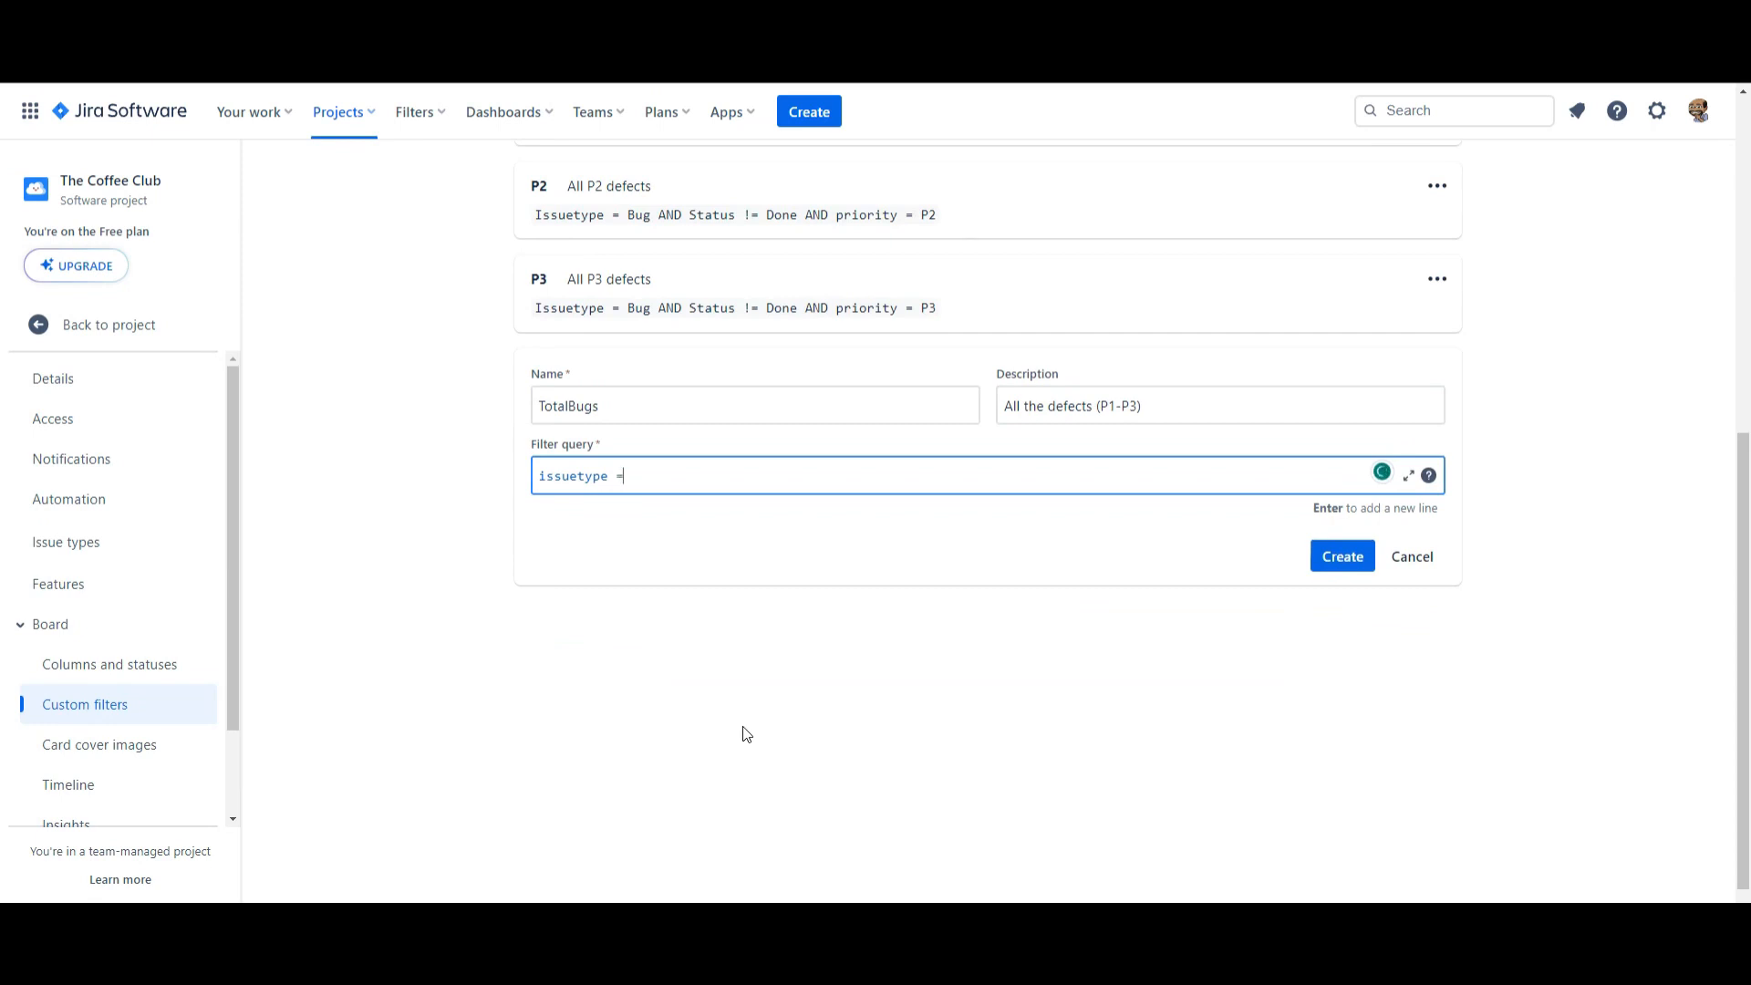
type("bug")
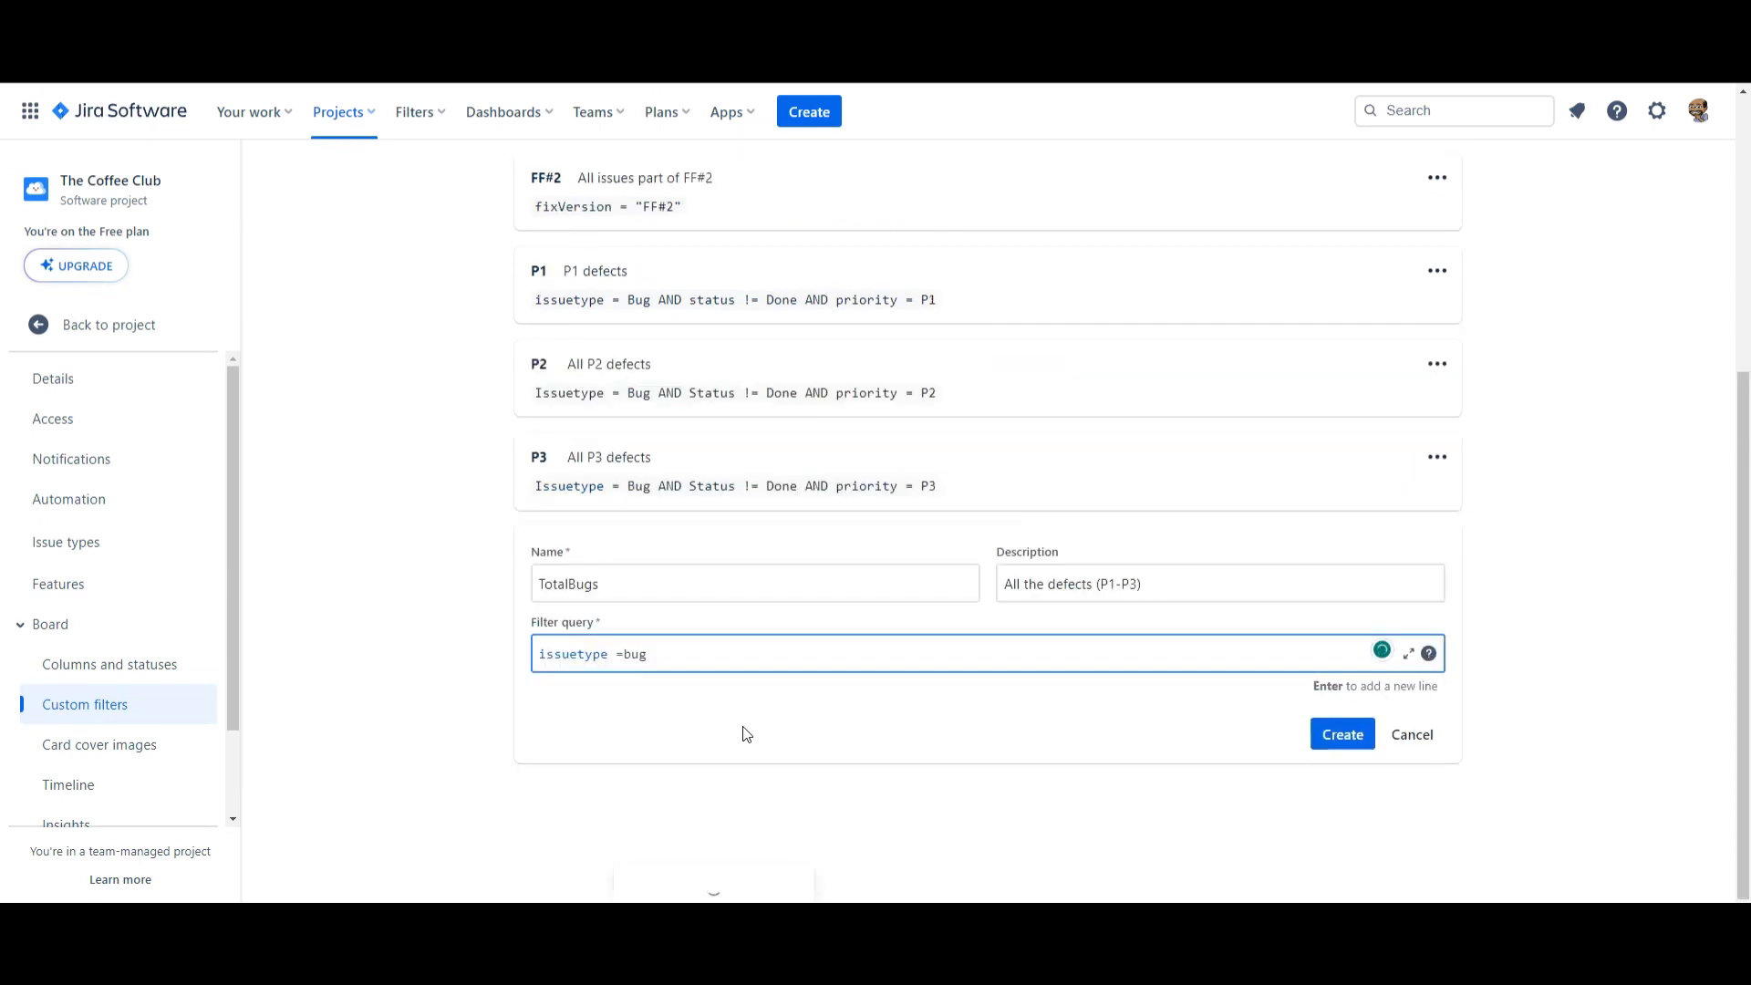
left_click(688, 889)
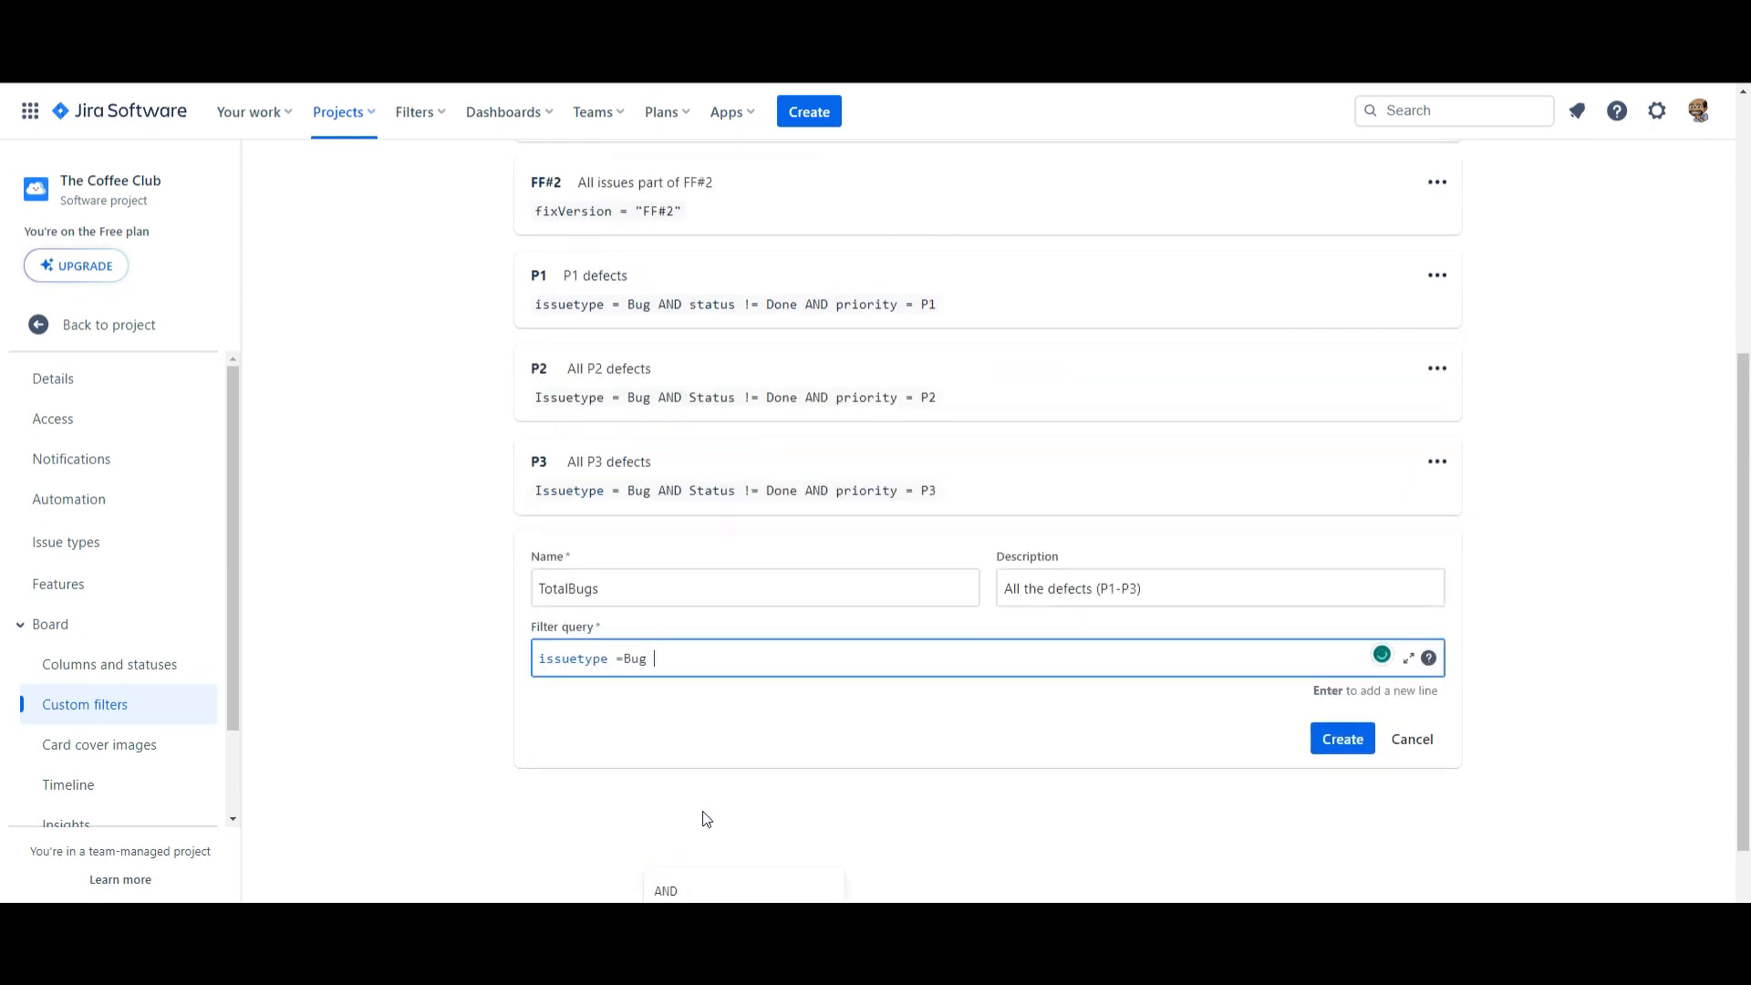
Step: Add the condition AND status != Done to the query and create the TotalBugs filter
left_click(688, 891)
type("stat")
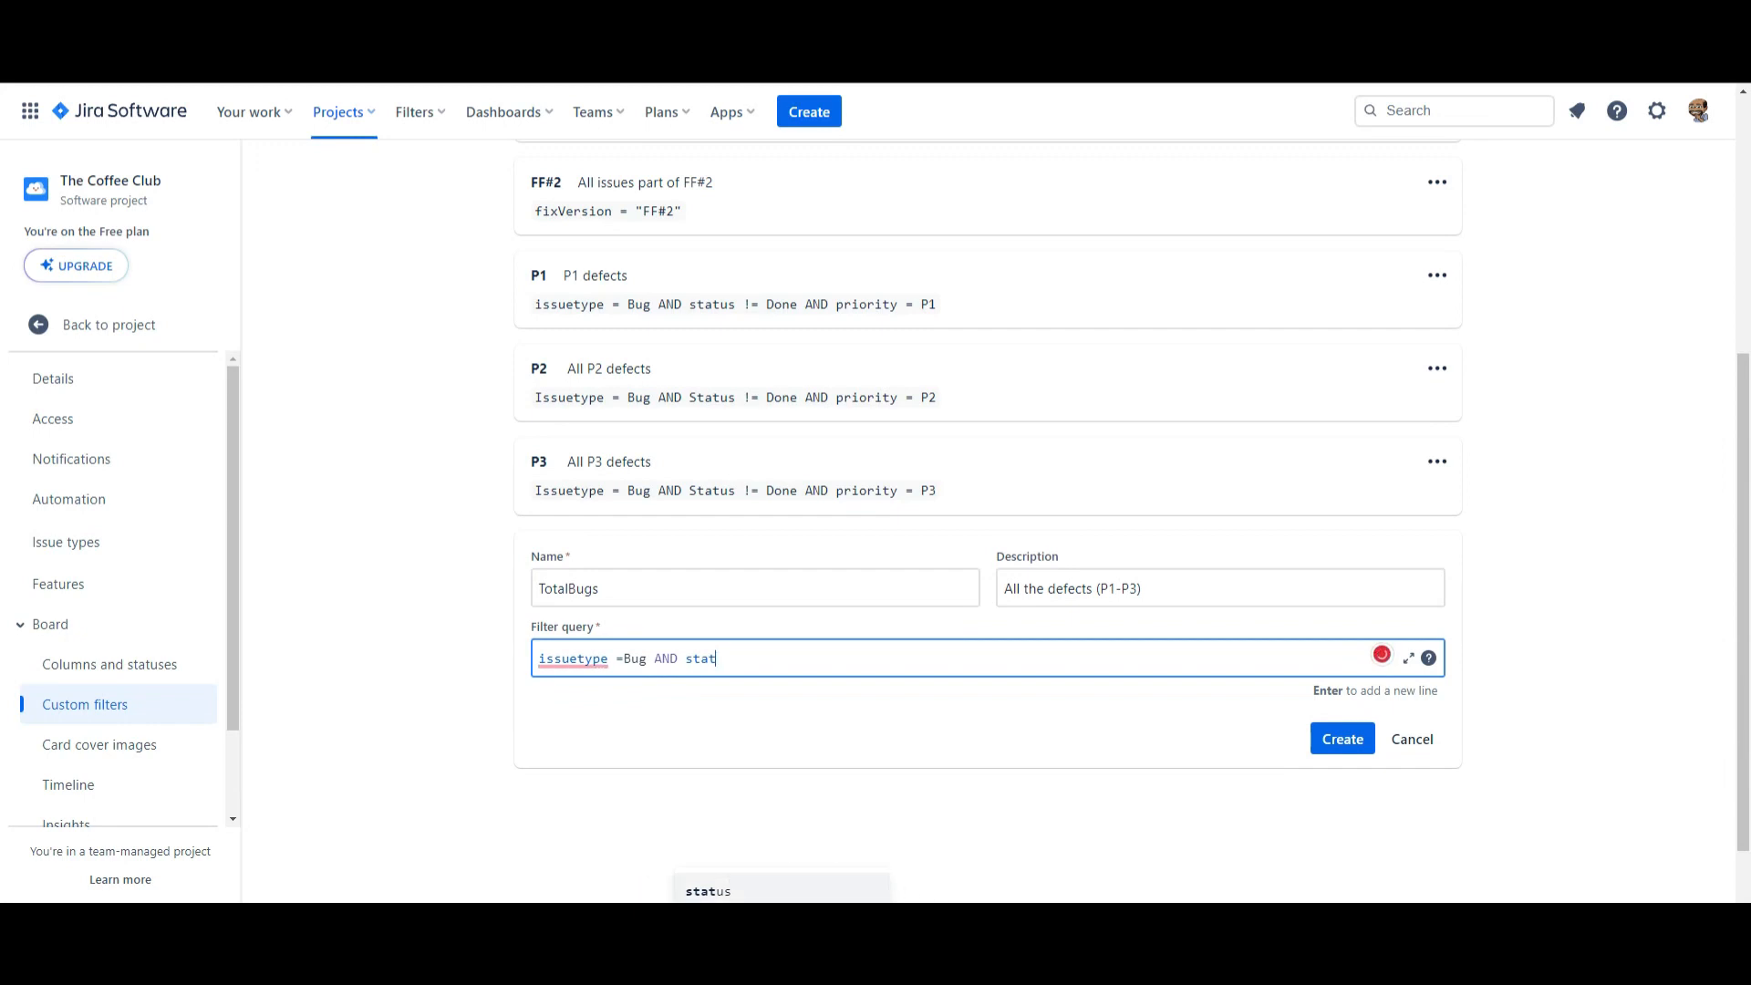
left_click(715, 893)
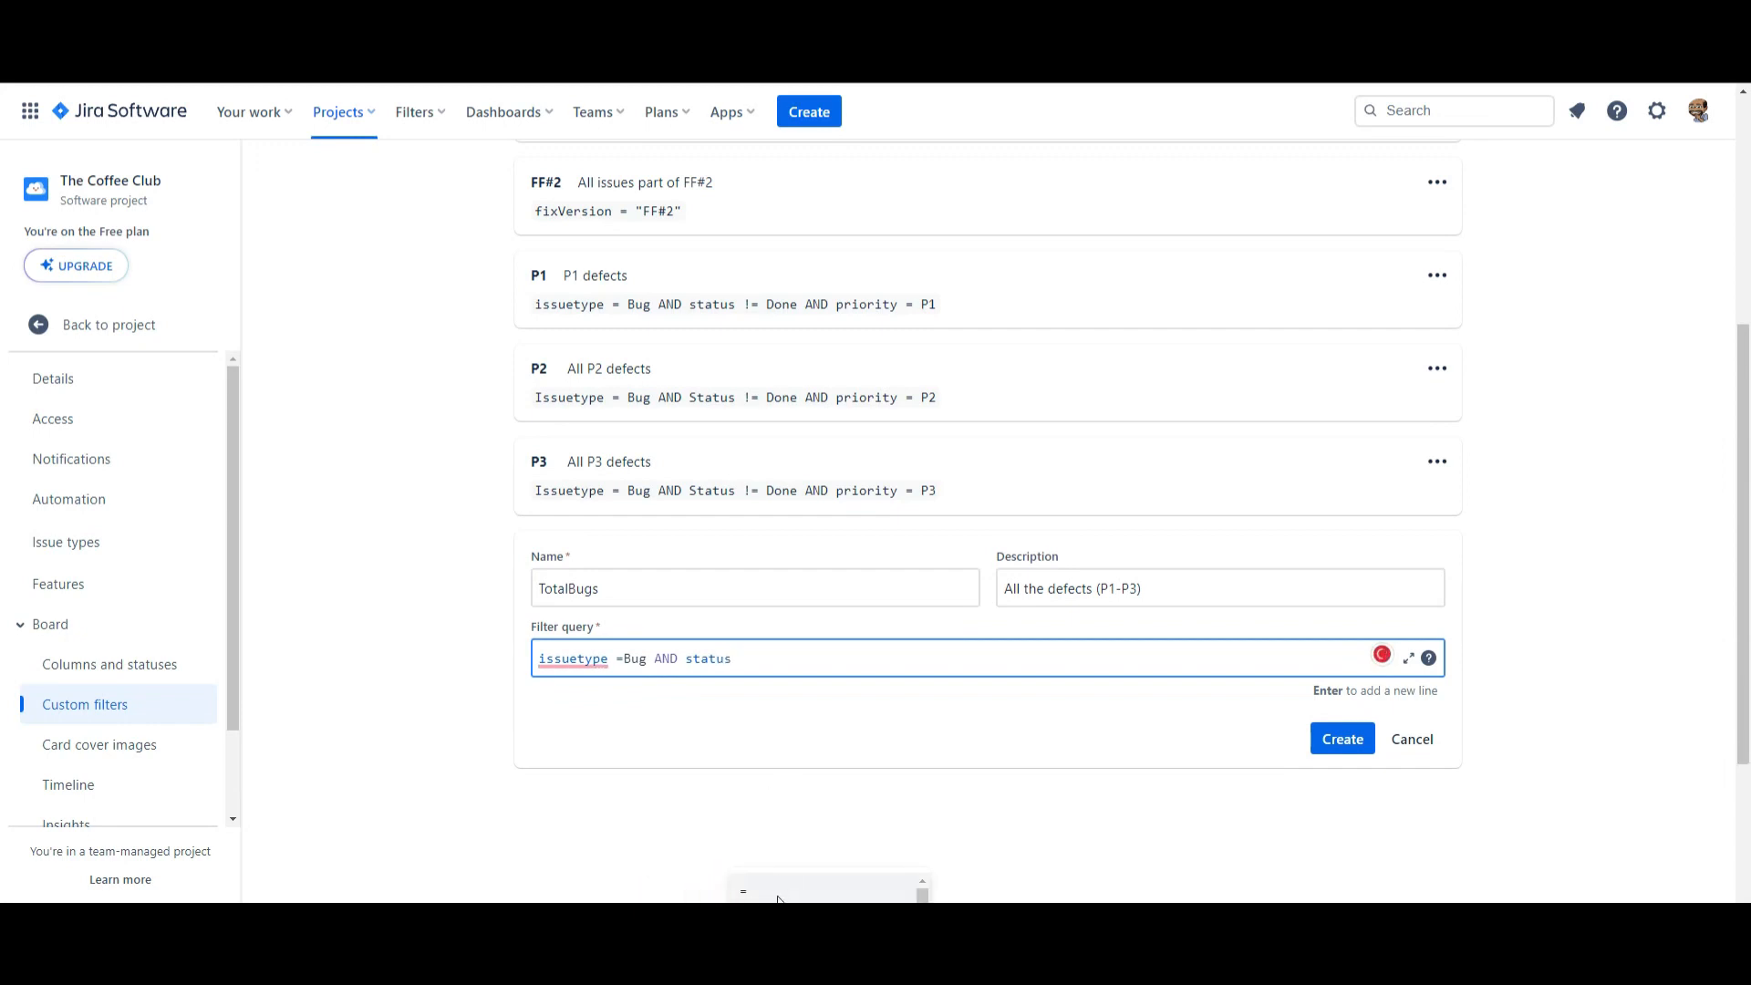
scroll(785, 857, "down", 2)
left_click(777, 748)
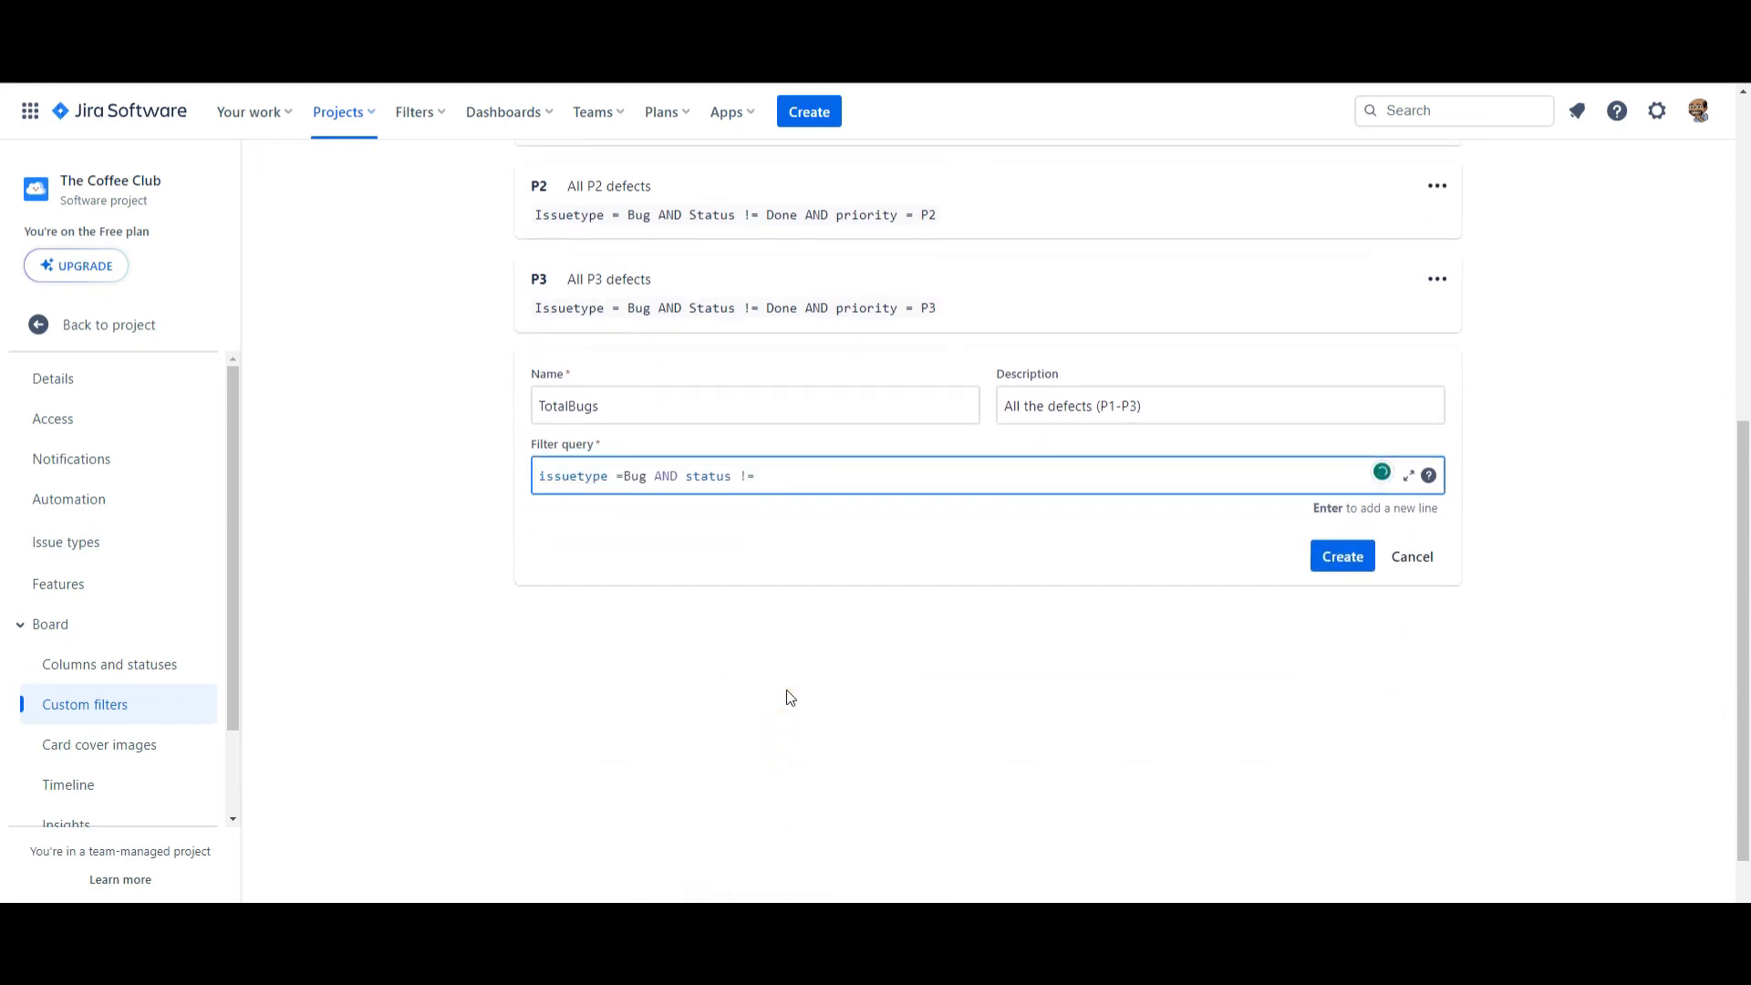
left_click(846, 762)
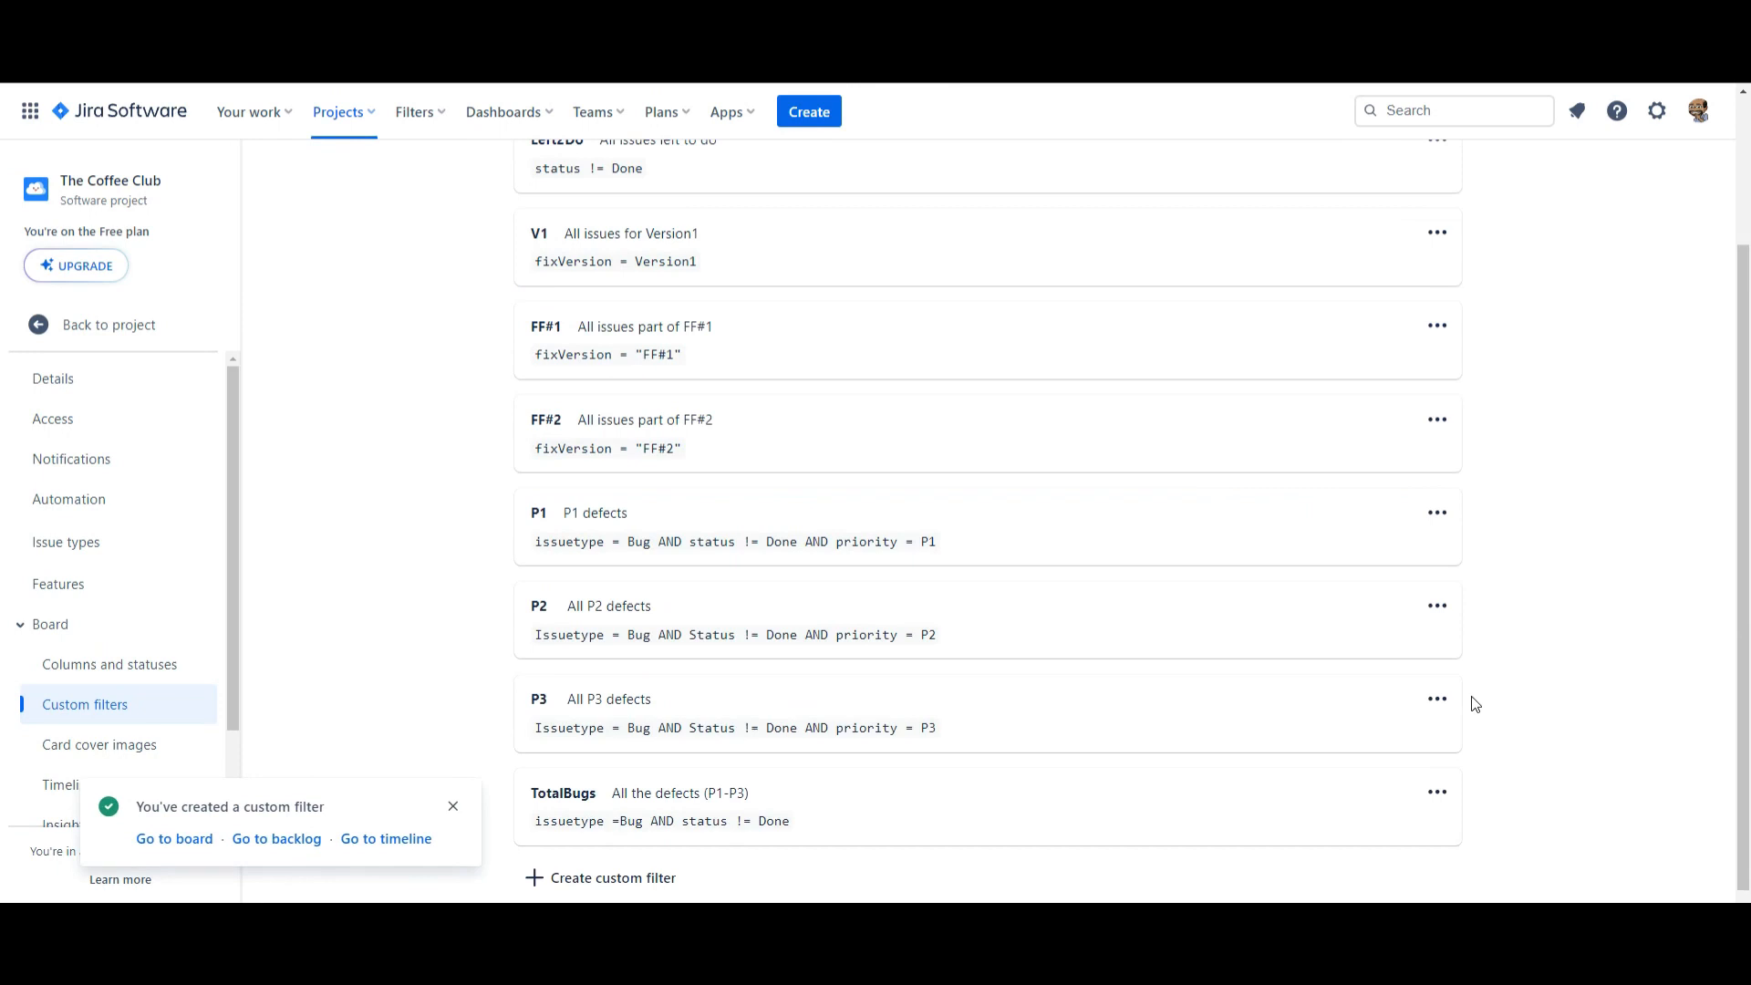
Step: Return to the project's backlog and start a new Bug issue with the summary "Screen not working"
left_click(131, 326)
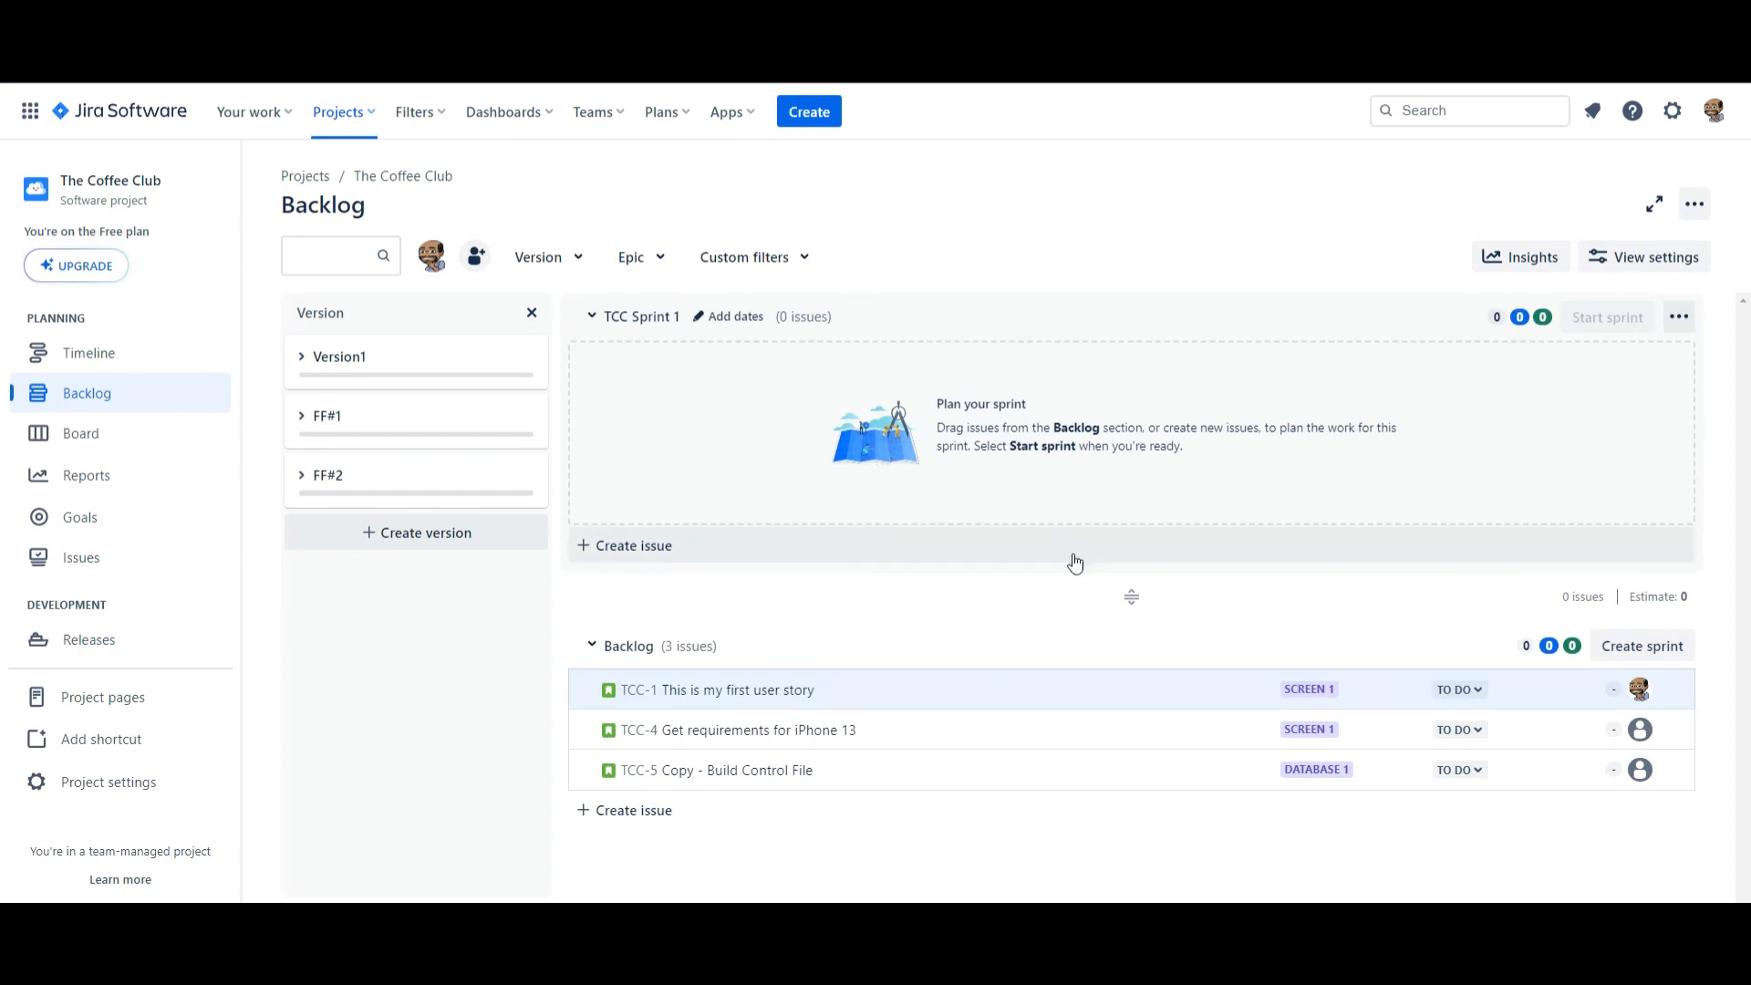
left_click(808, 111)
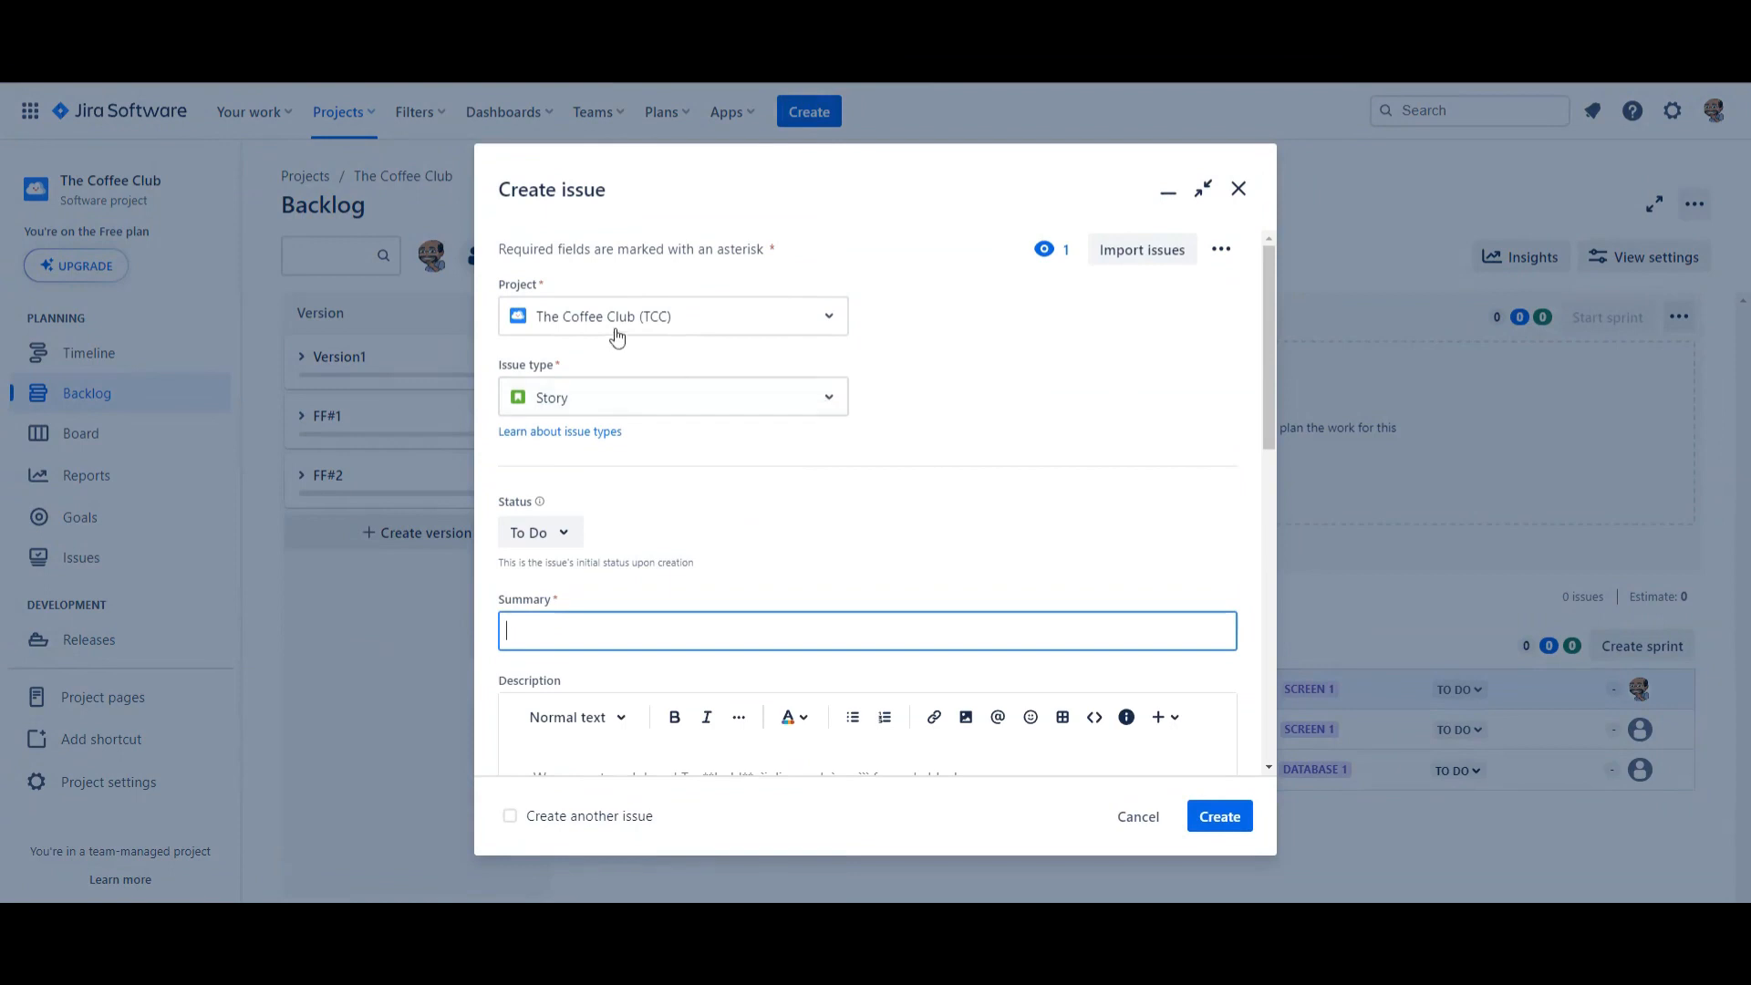
left_click(709, 412)
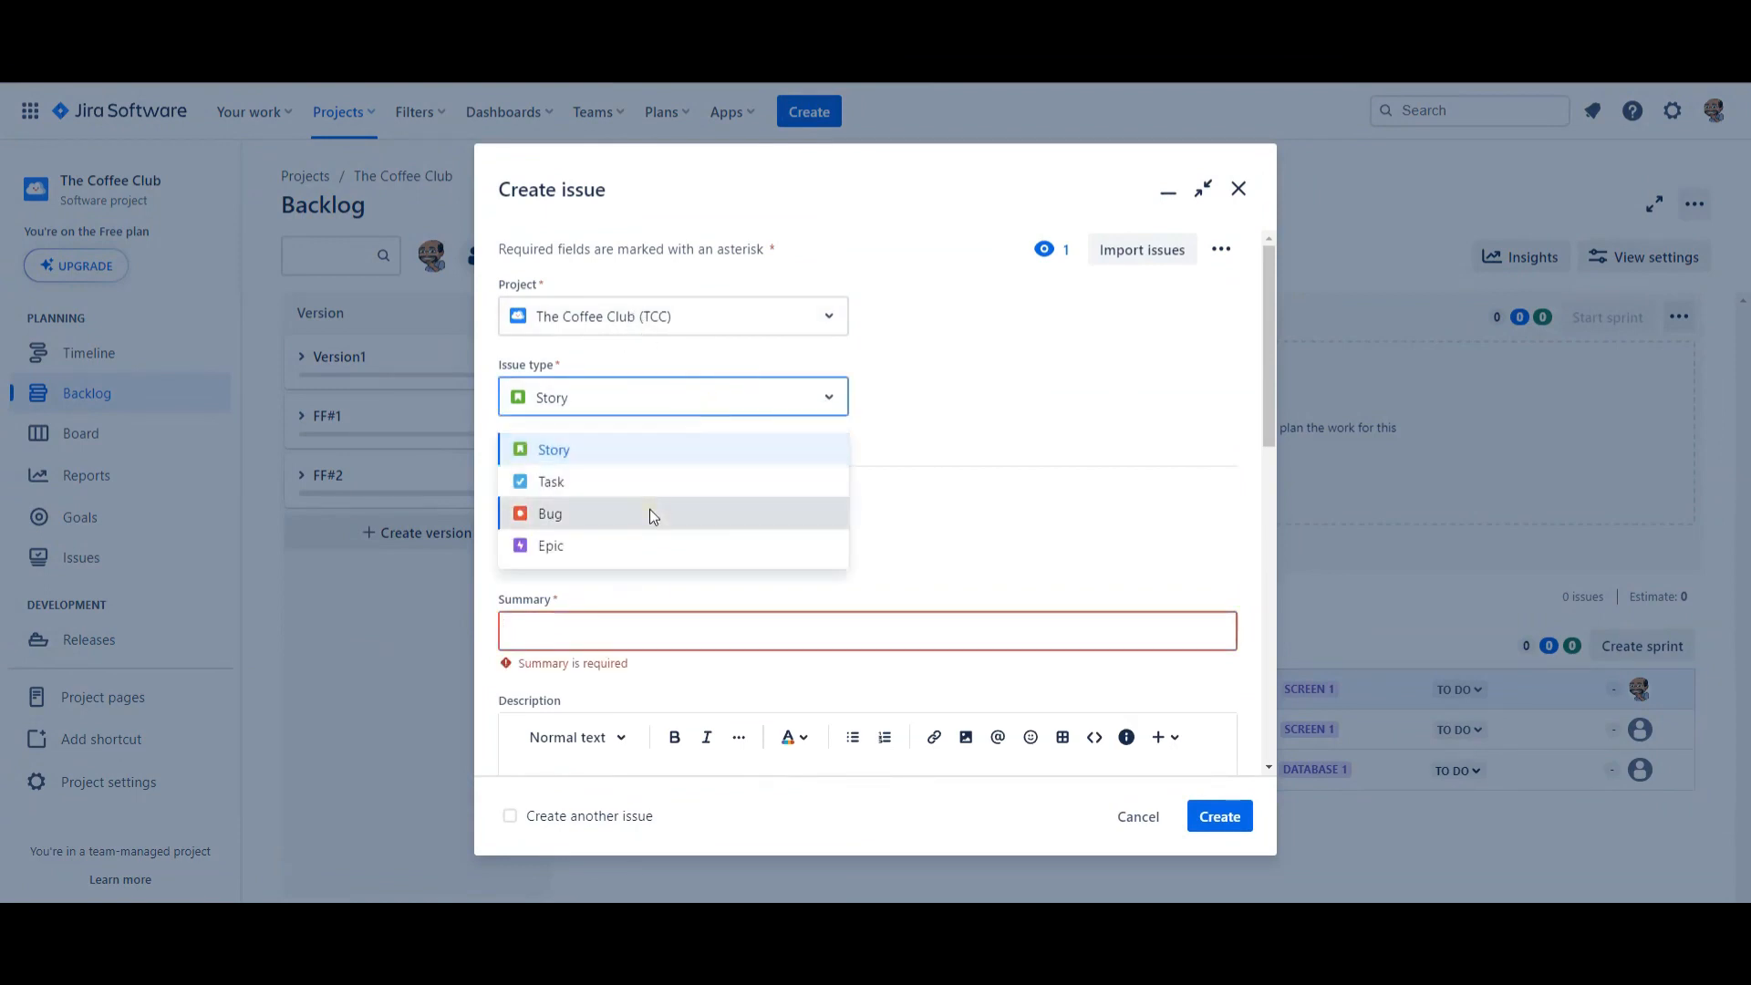
left_click(649, 511)
left_click(635, 642)
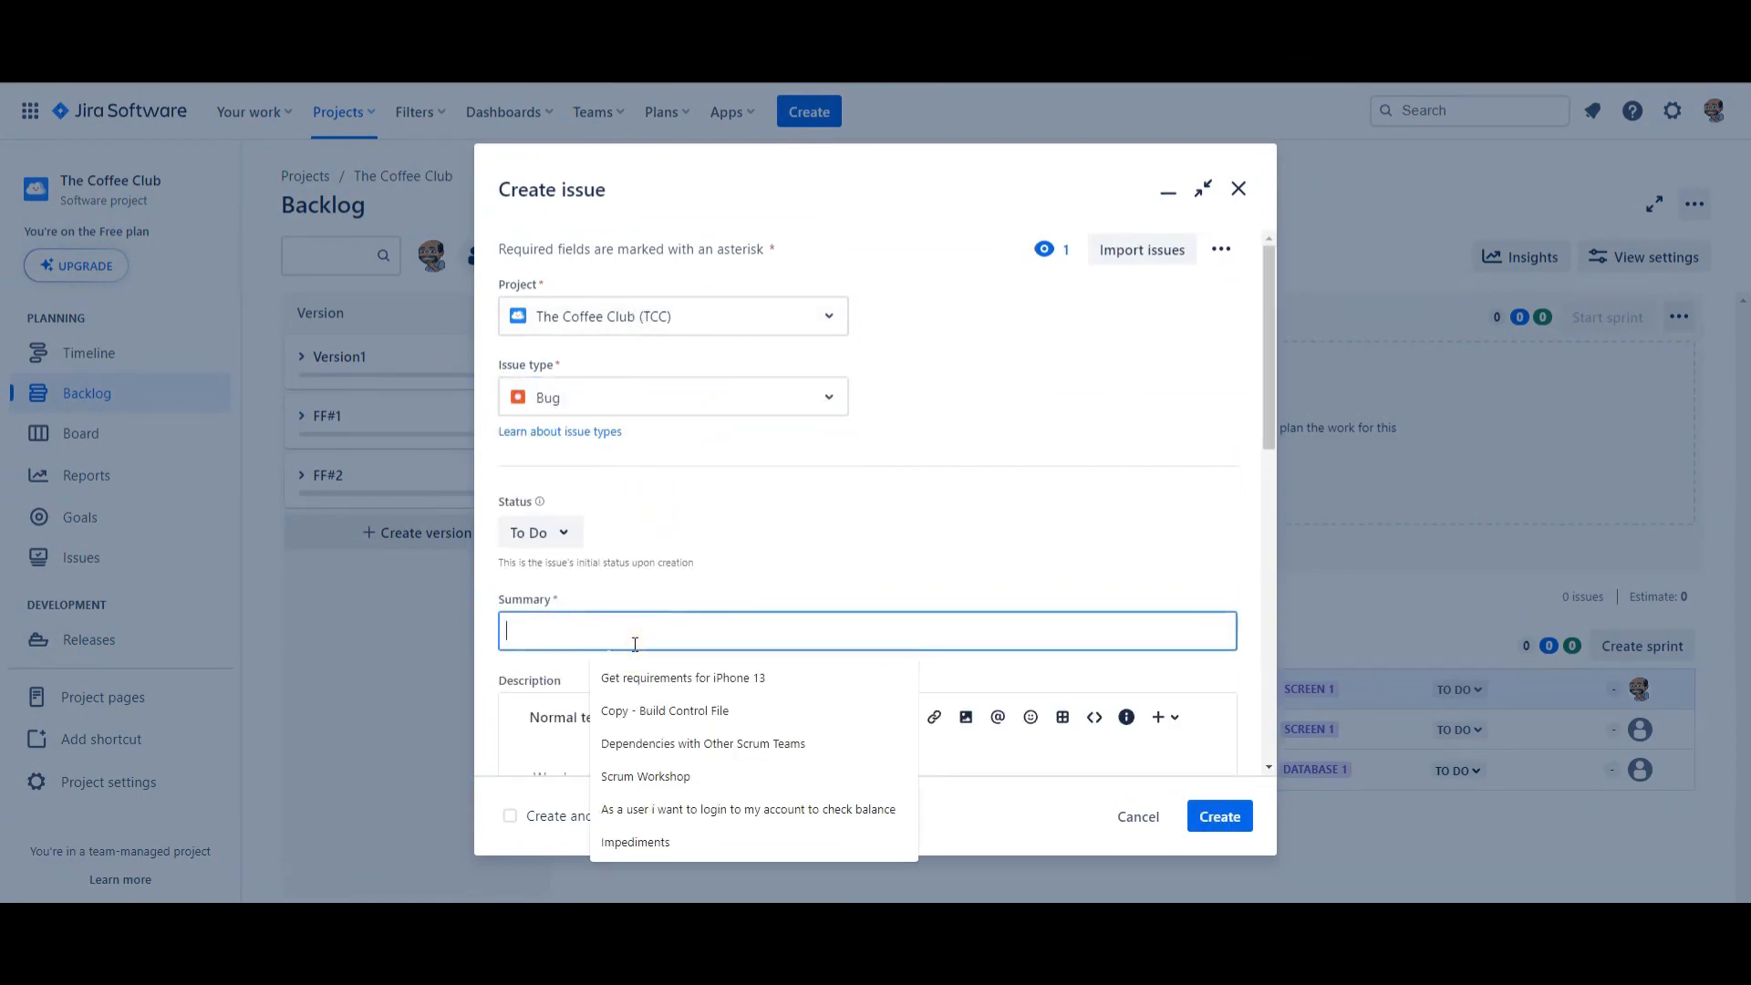
type("Screeb ")
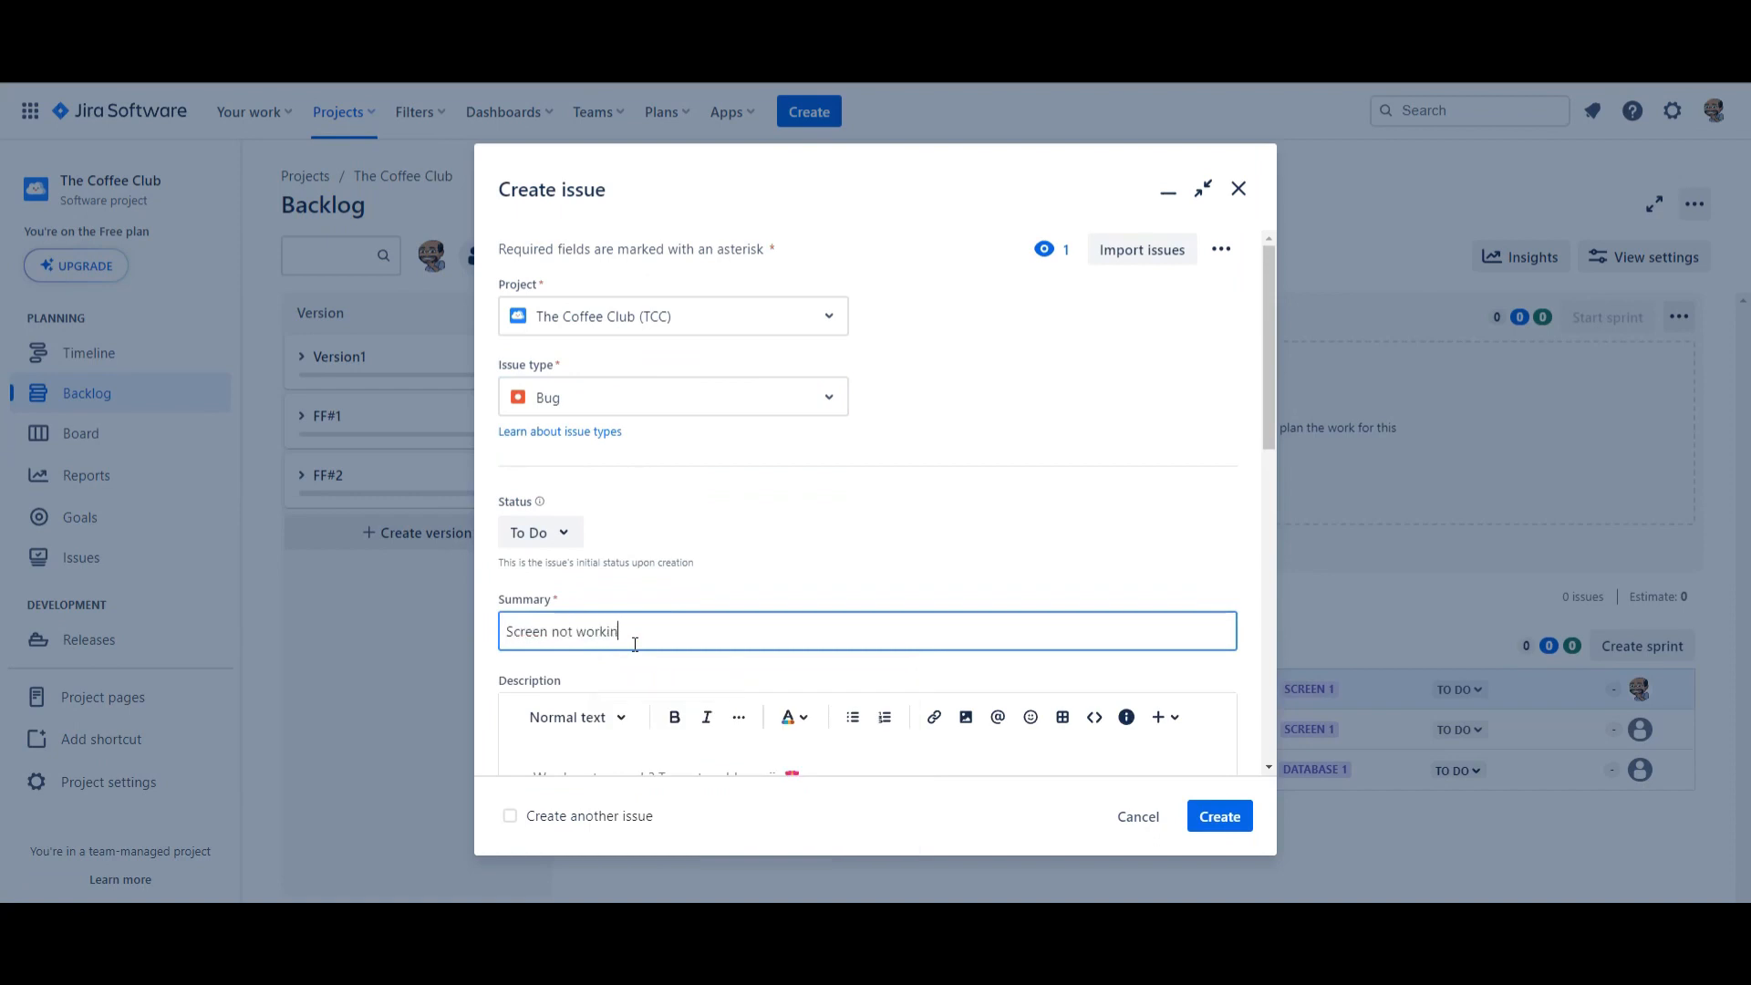
type("not working")
Step: Copy the summary text "Screen not working" into the new bug's description
scroll(635, 644, "down", 2)
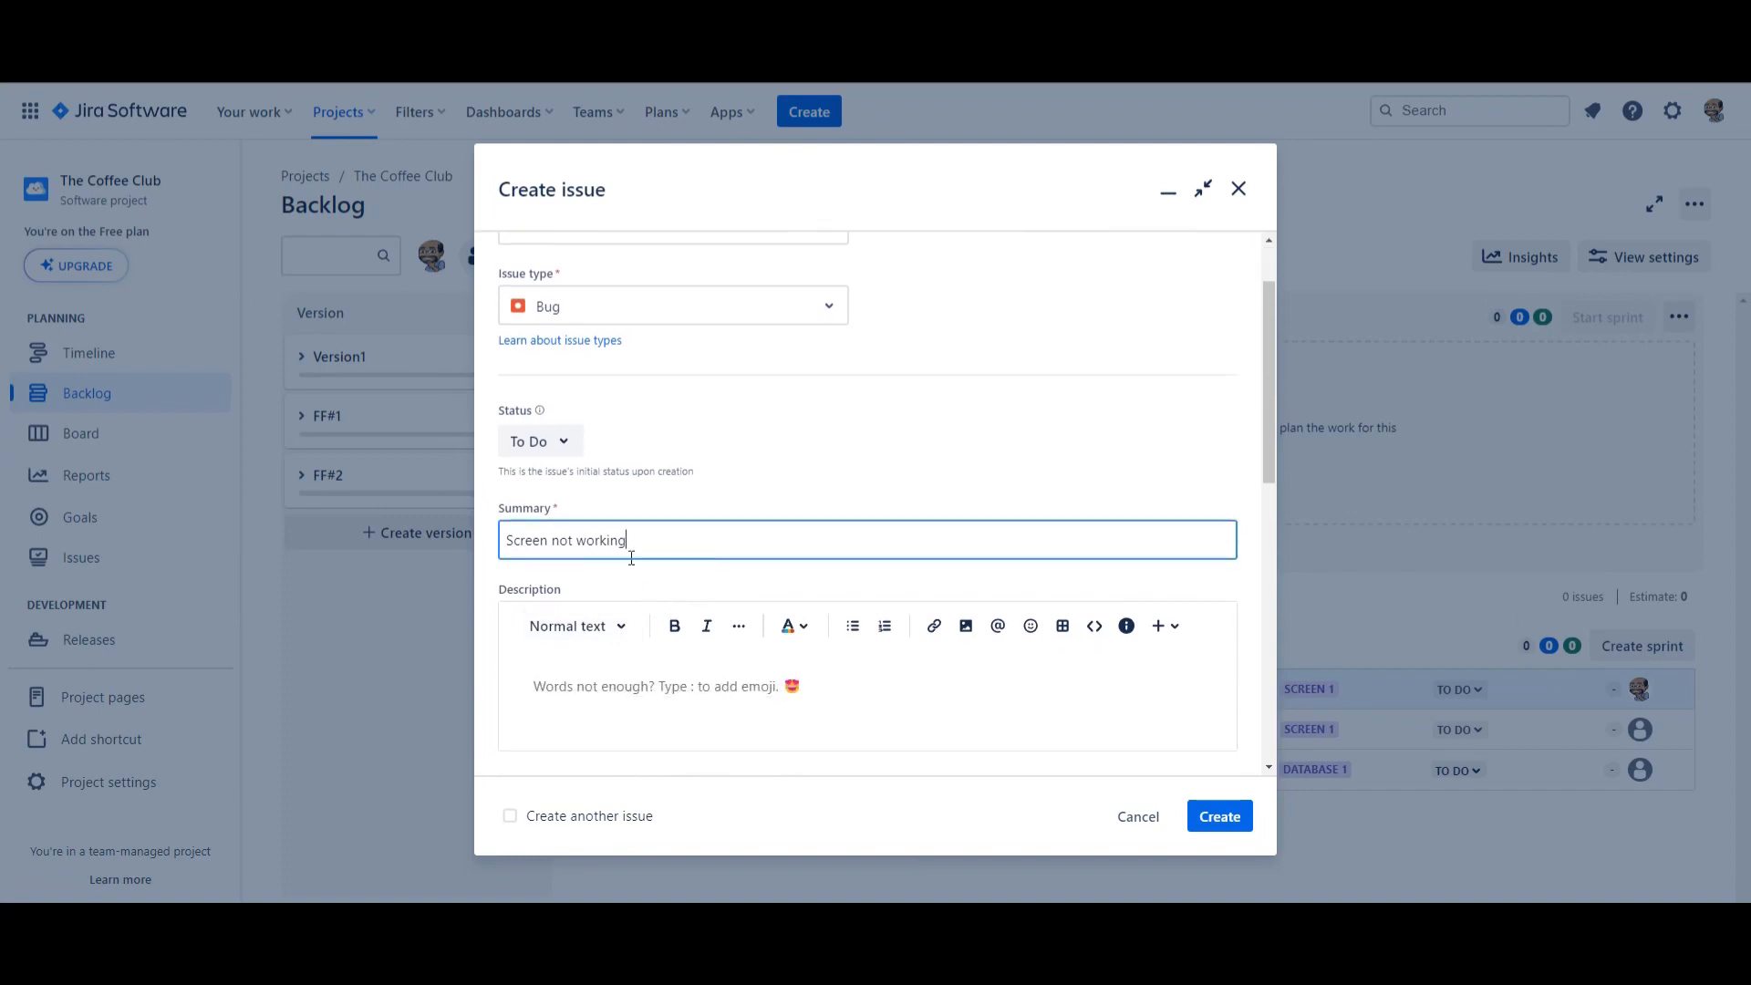
left_click_drag(635, 532, 500, 553)
key("ctrl+c")
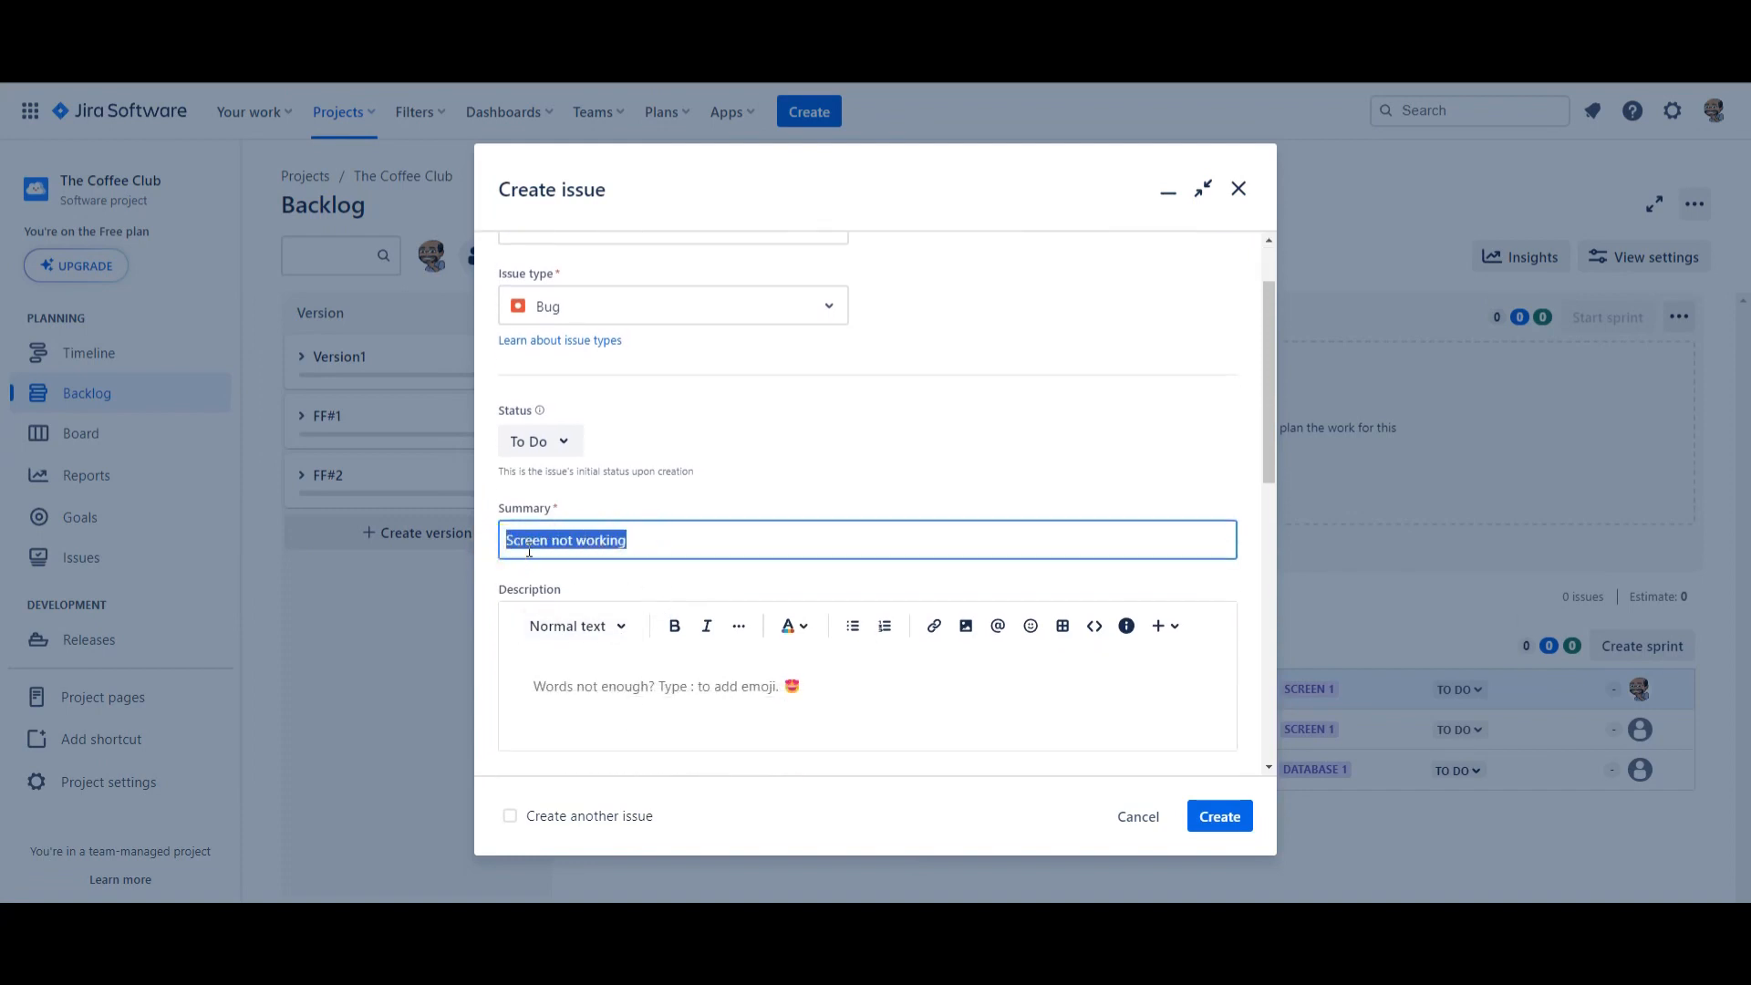
scroll(542, 550, "down", 1)
scroll(541, 550, "down", 3)
left_click(561, 492)
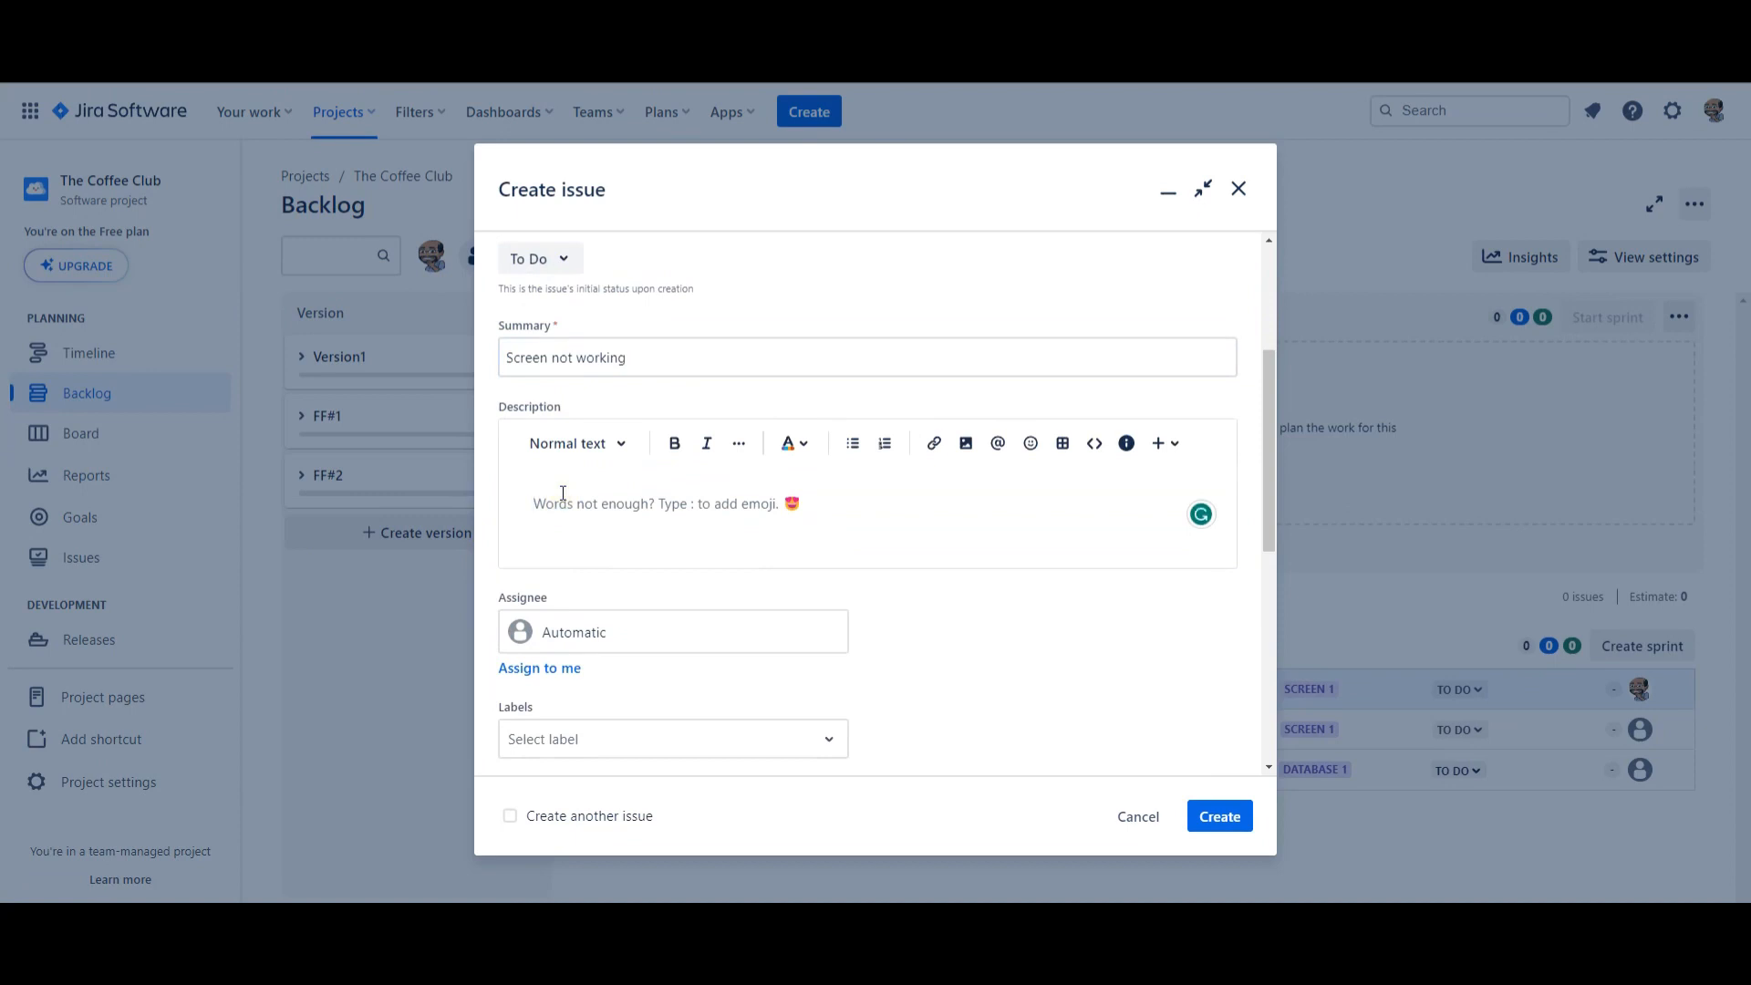
key("ctrl+v")
Step: Create the "Screen not working" bug with fix version Version1 and set its priority to P1
scroll(563, 512, "down", 5)
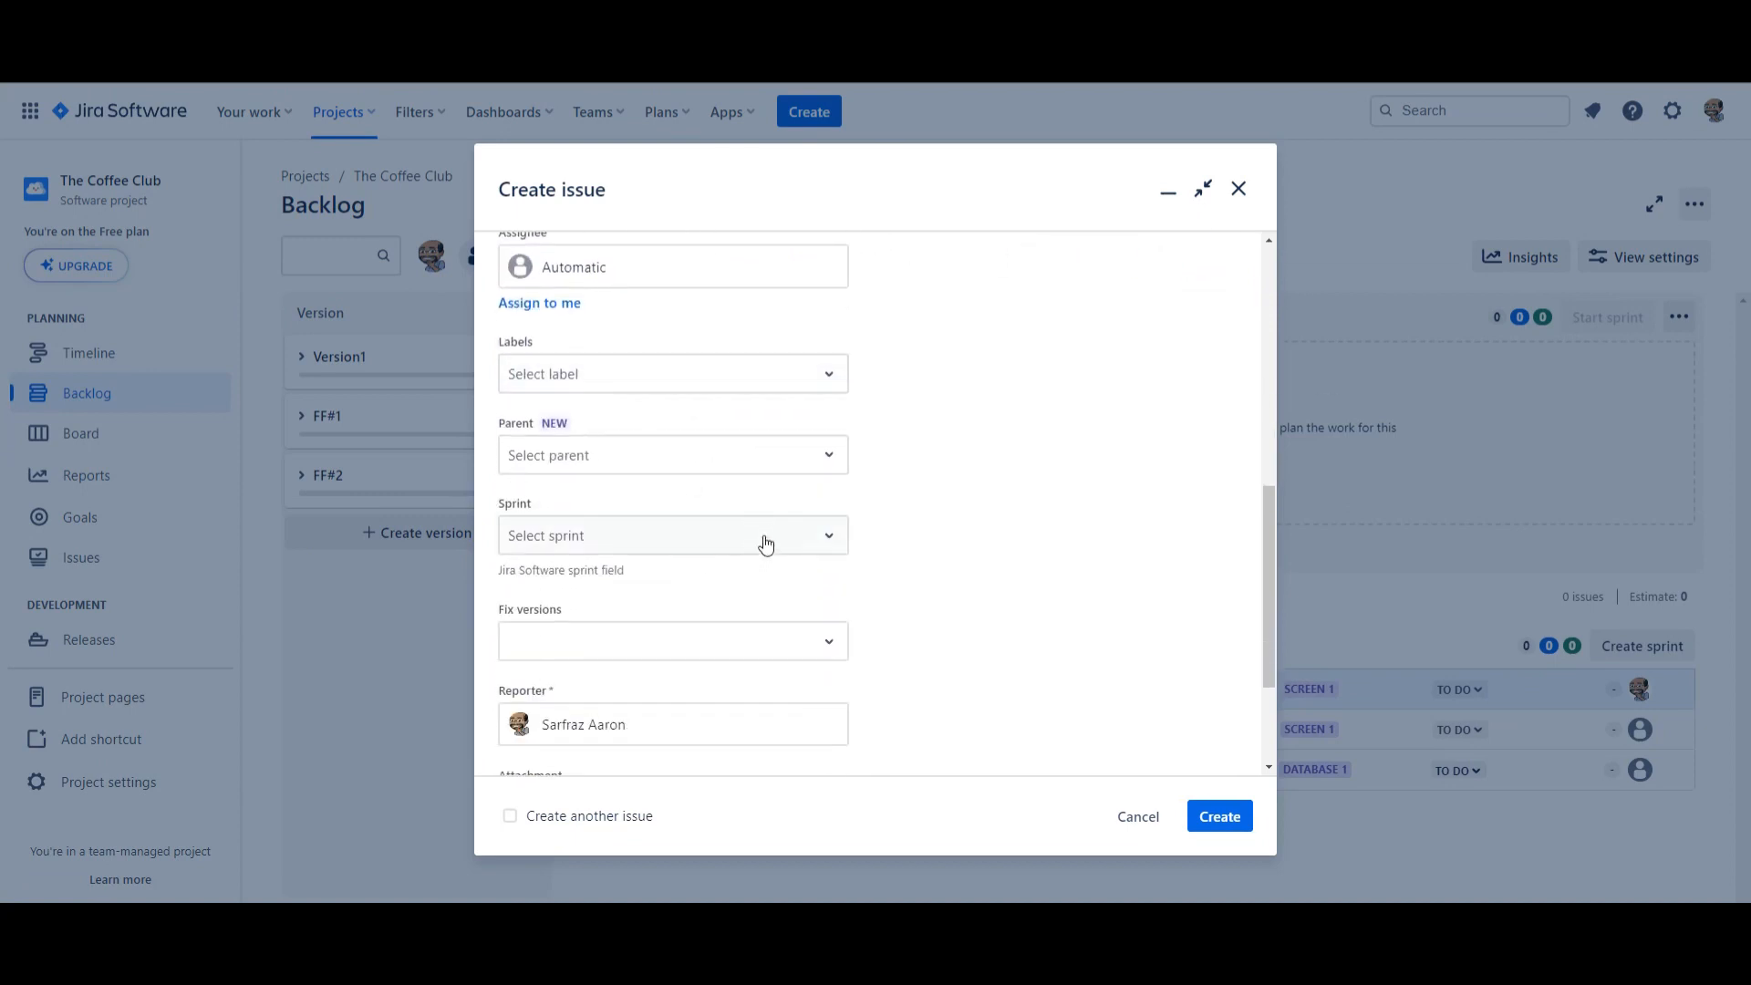
scroll(844, 589, "down", 1)
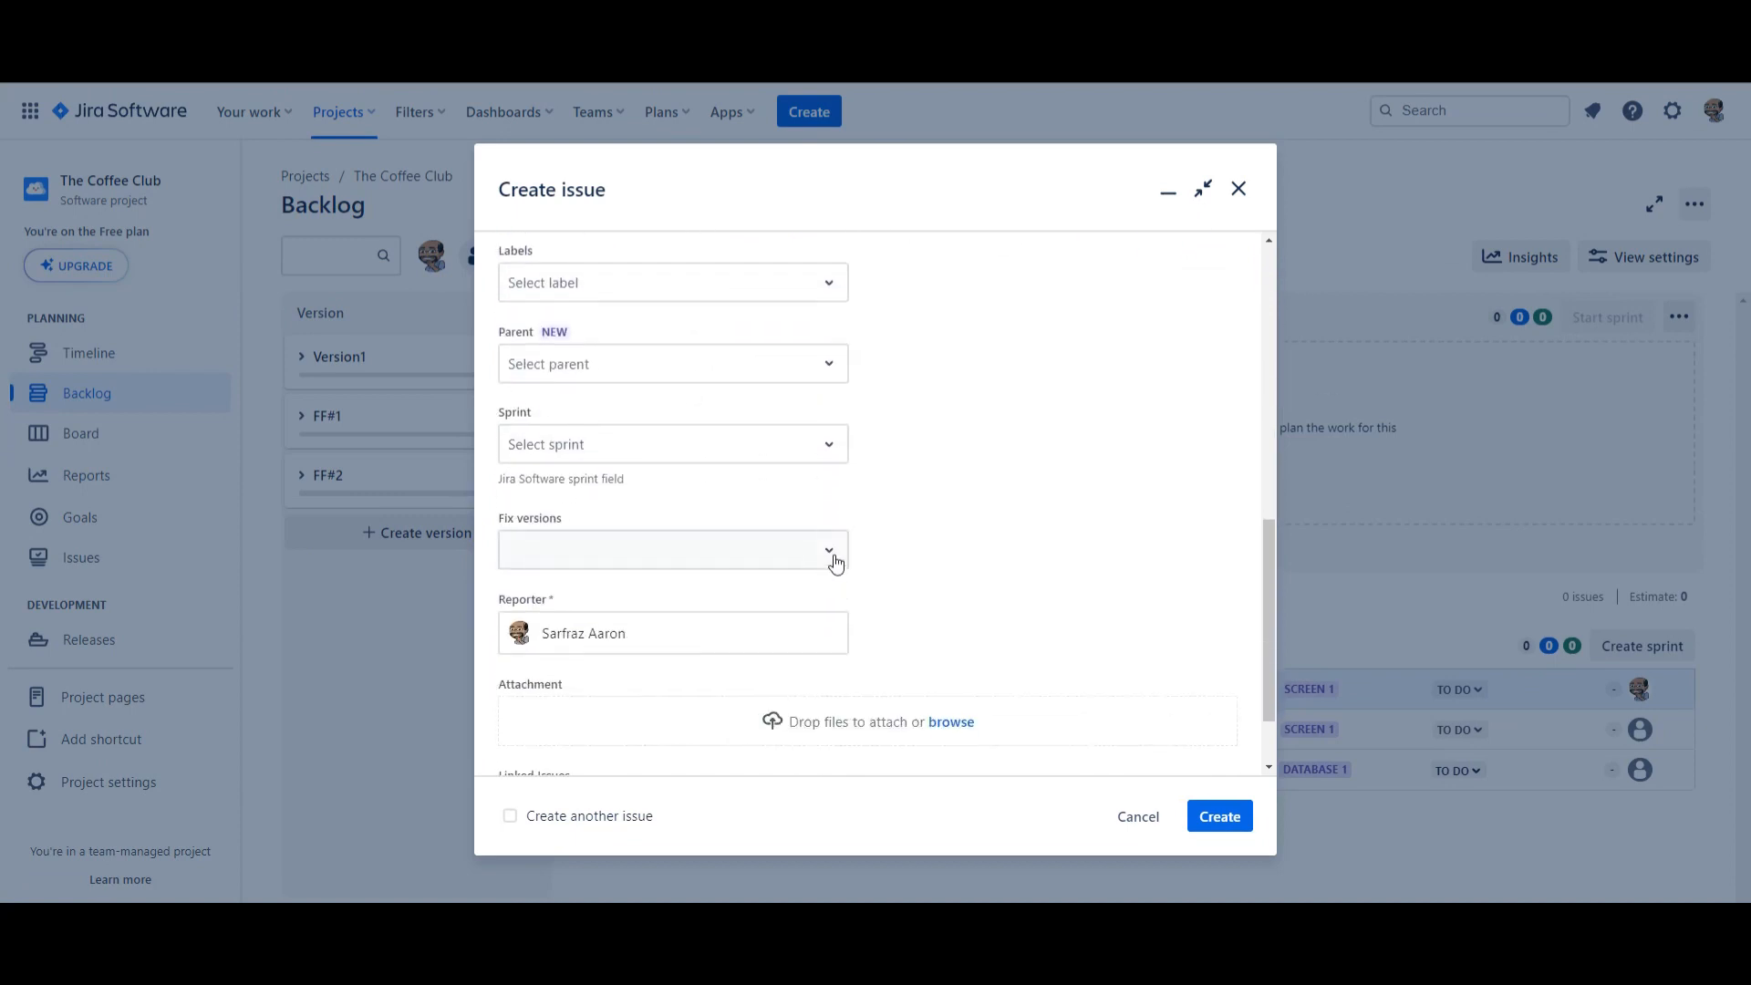
left_click(830, 558)
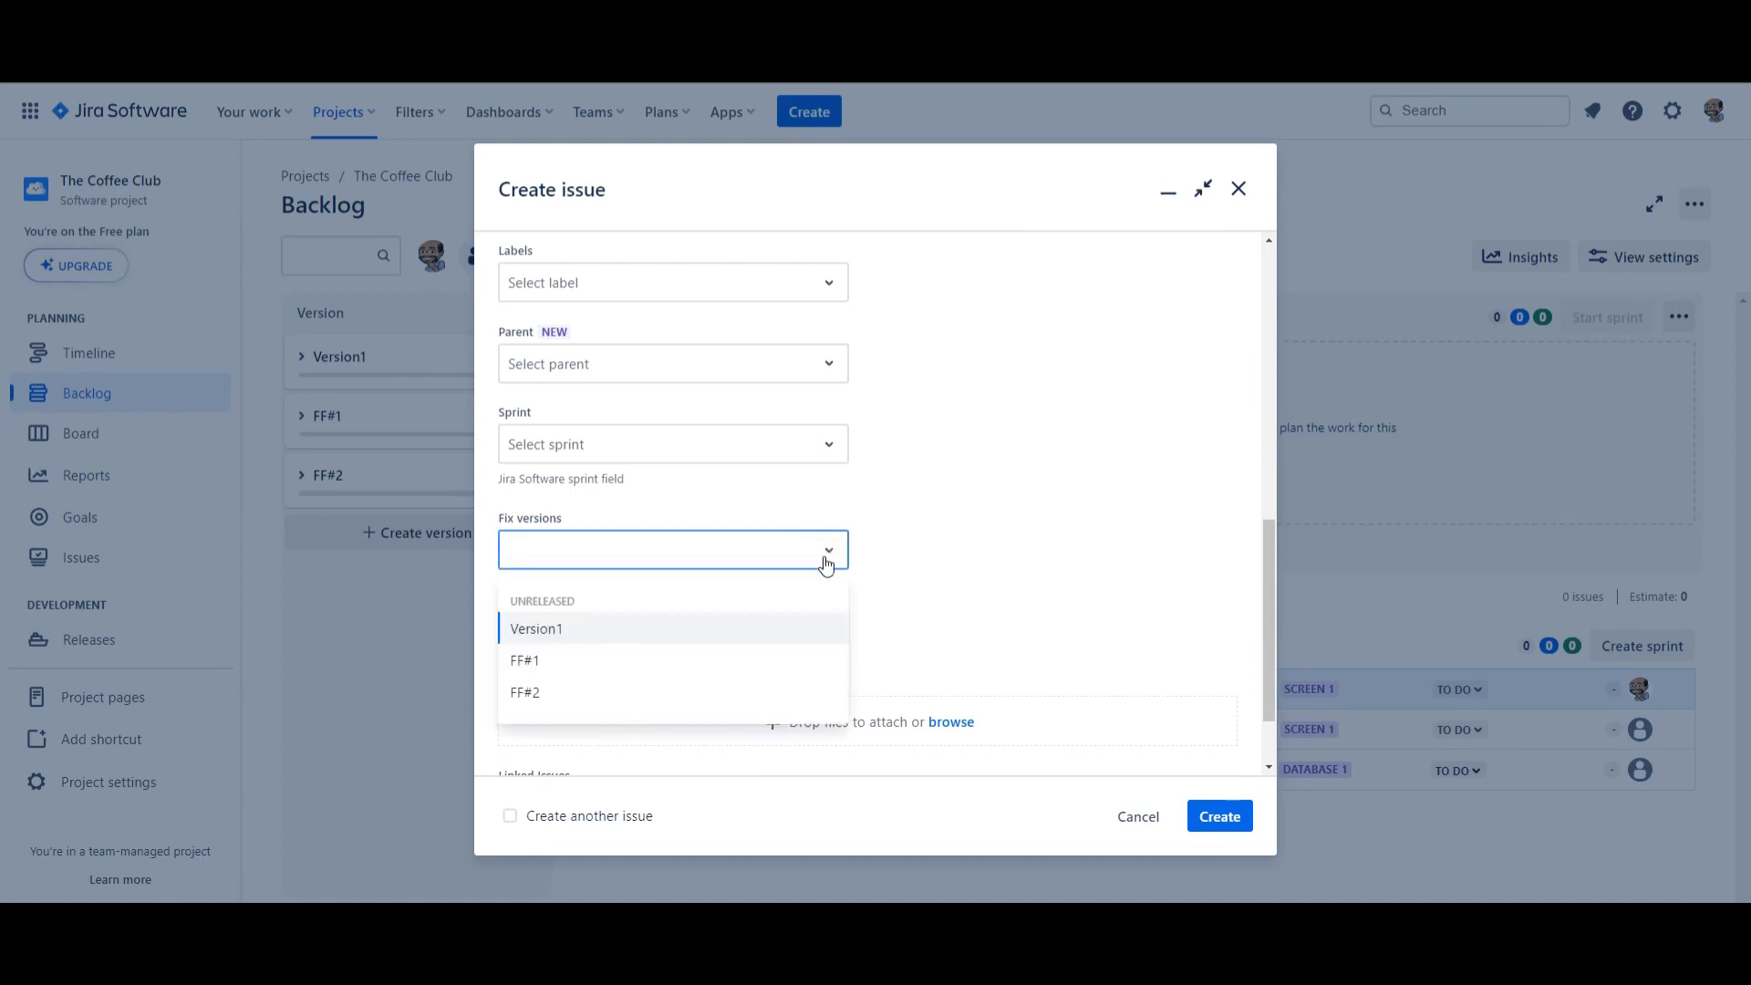
left_click(719, 623)
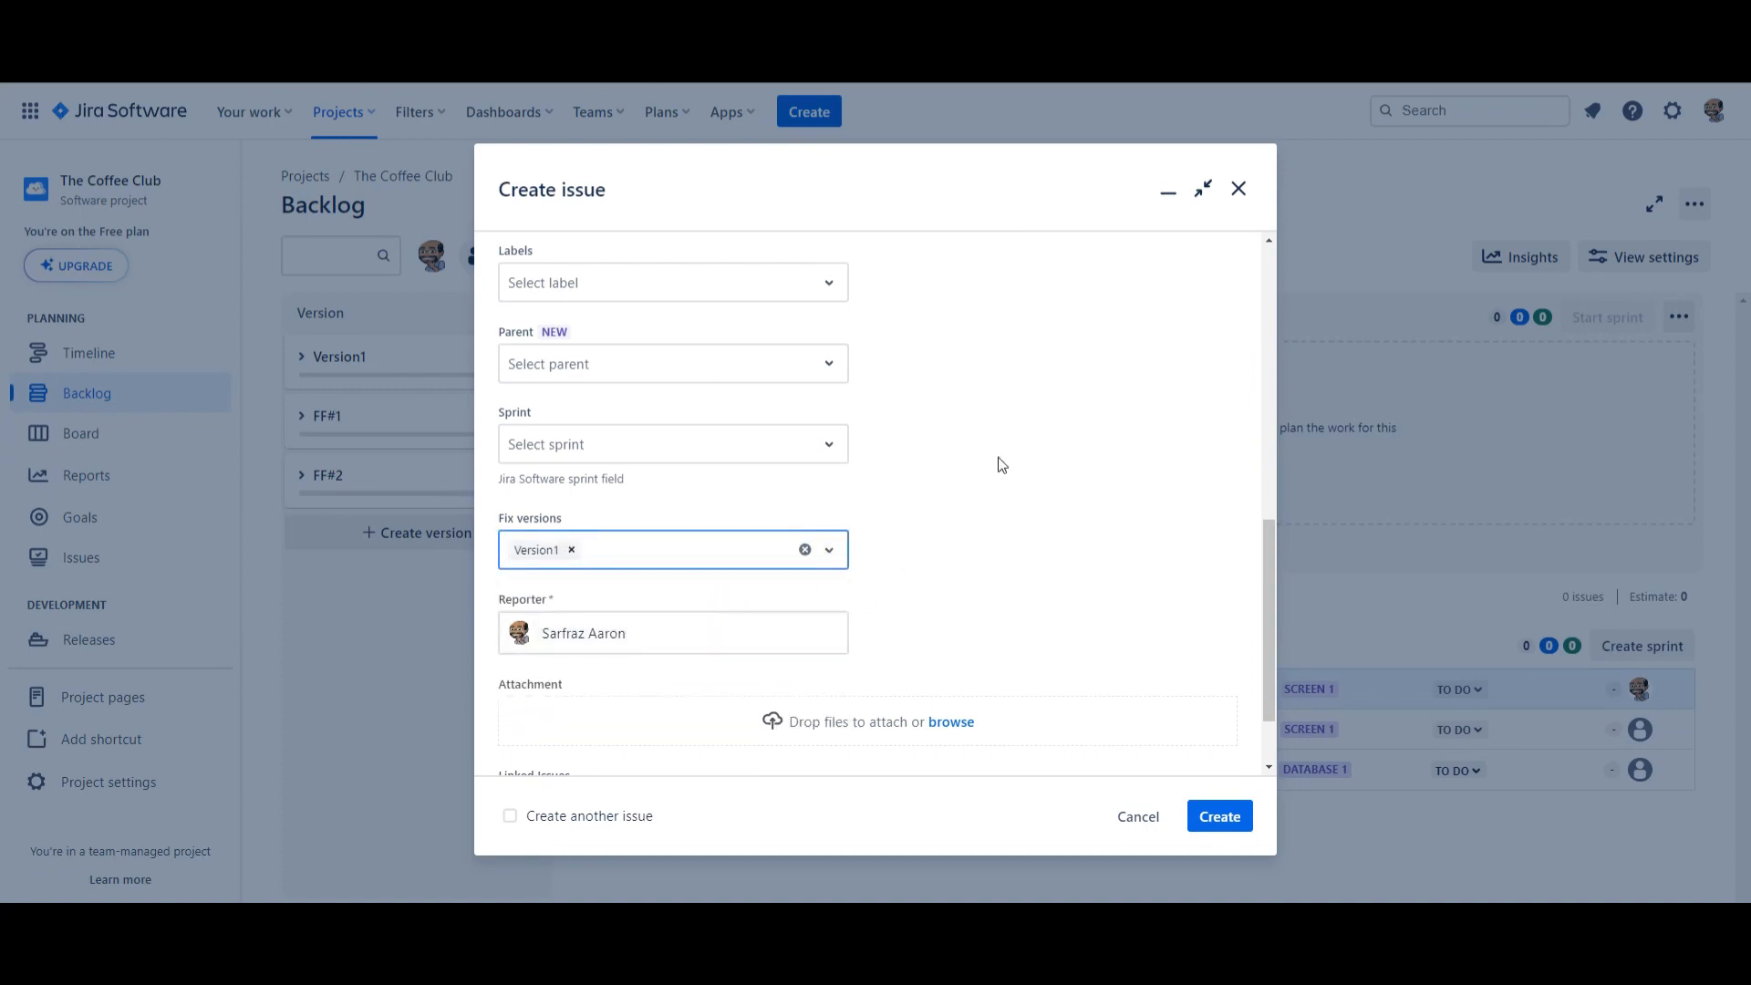
scroll(1000, 464, "down", 1)
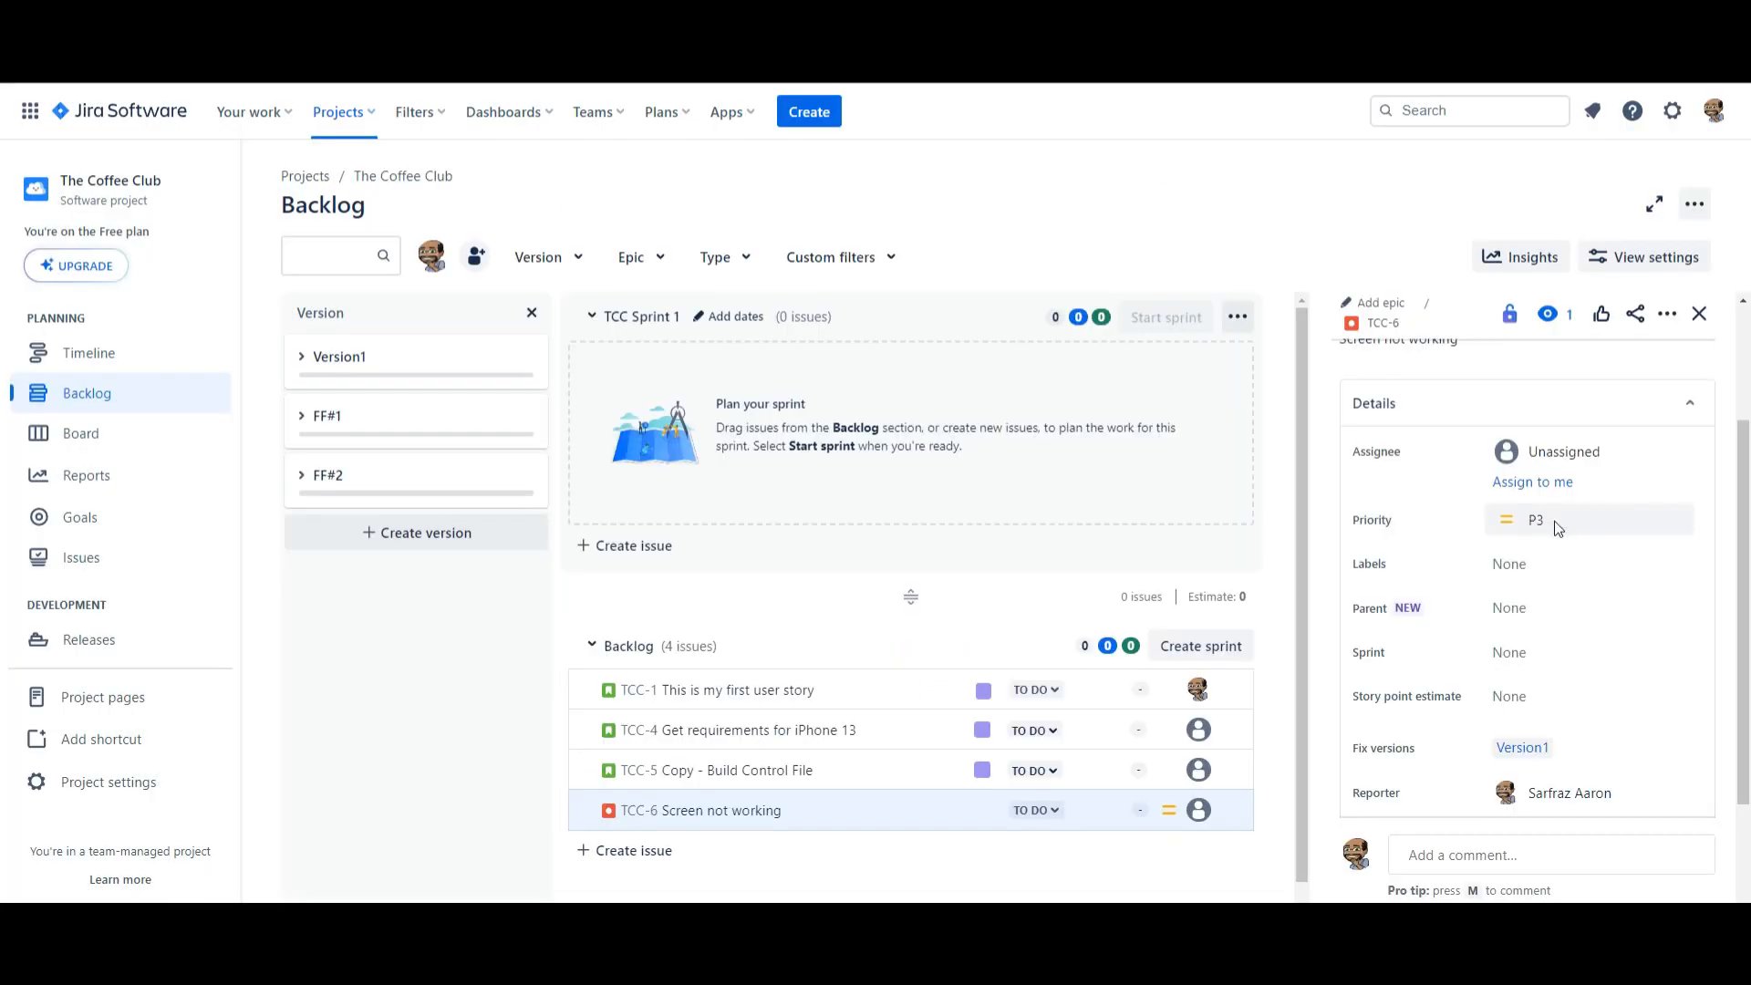
left_click(1556, 528)
left_click(1561, 588)
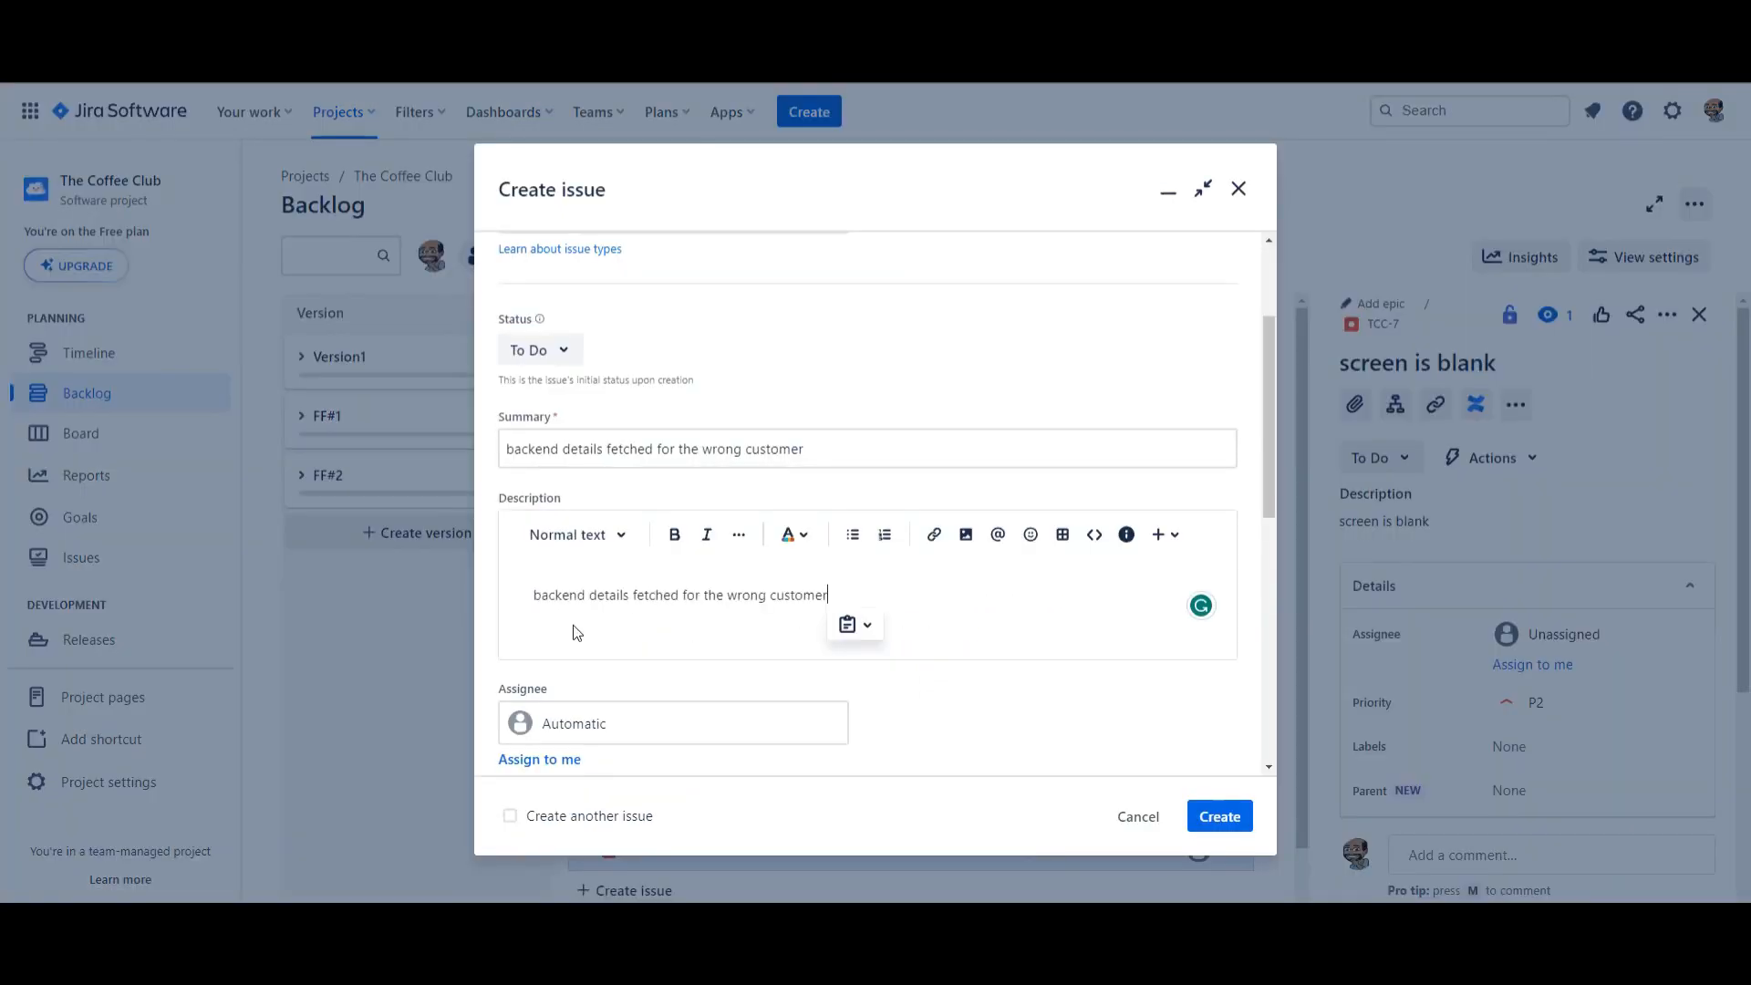
Step: Add the Priority field to the fields shown on the issue creation form
scroll(574, 632, "down", 4)
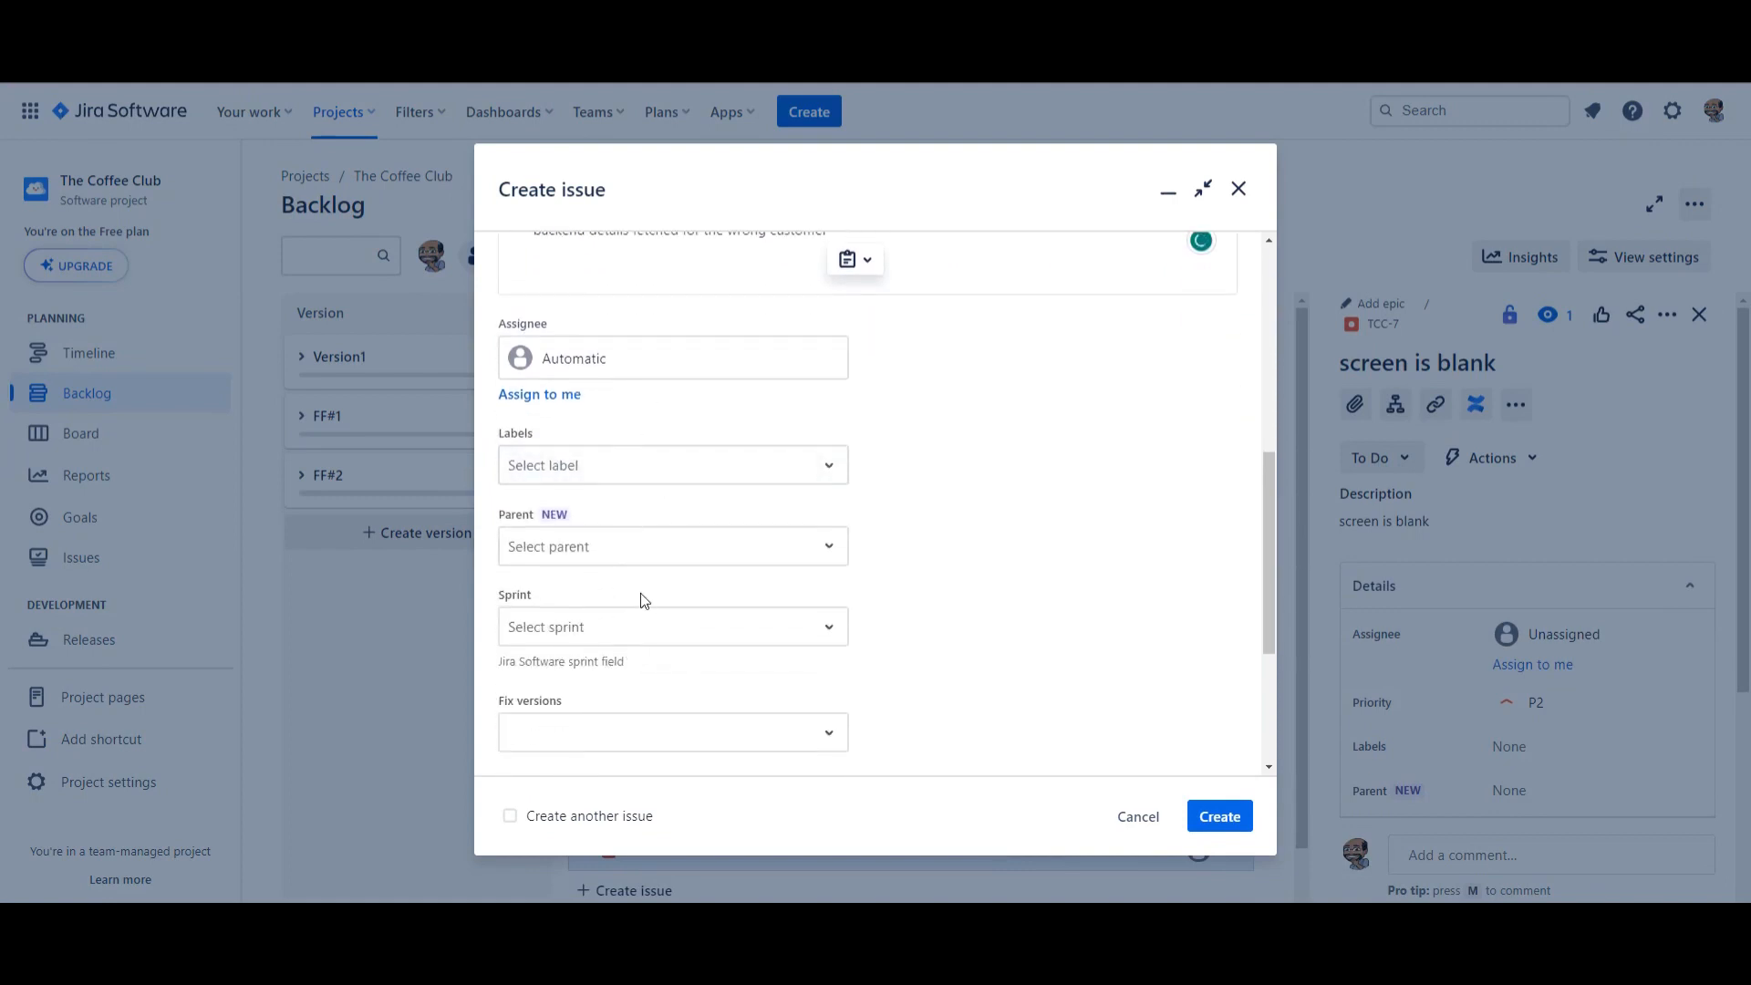
scroll(651, 608, "down", 1)
scroll(1219, 368, "up", 8)
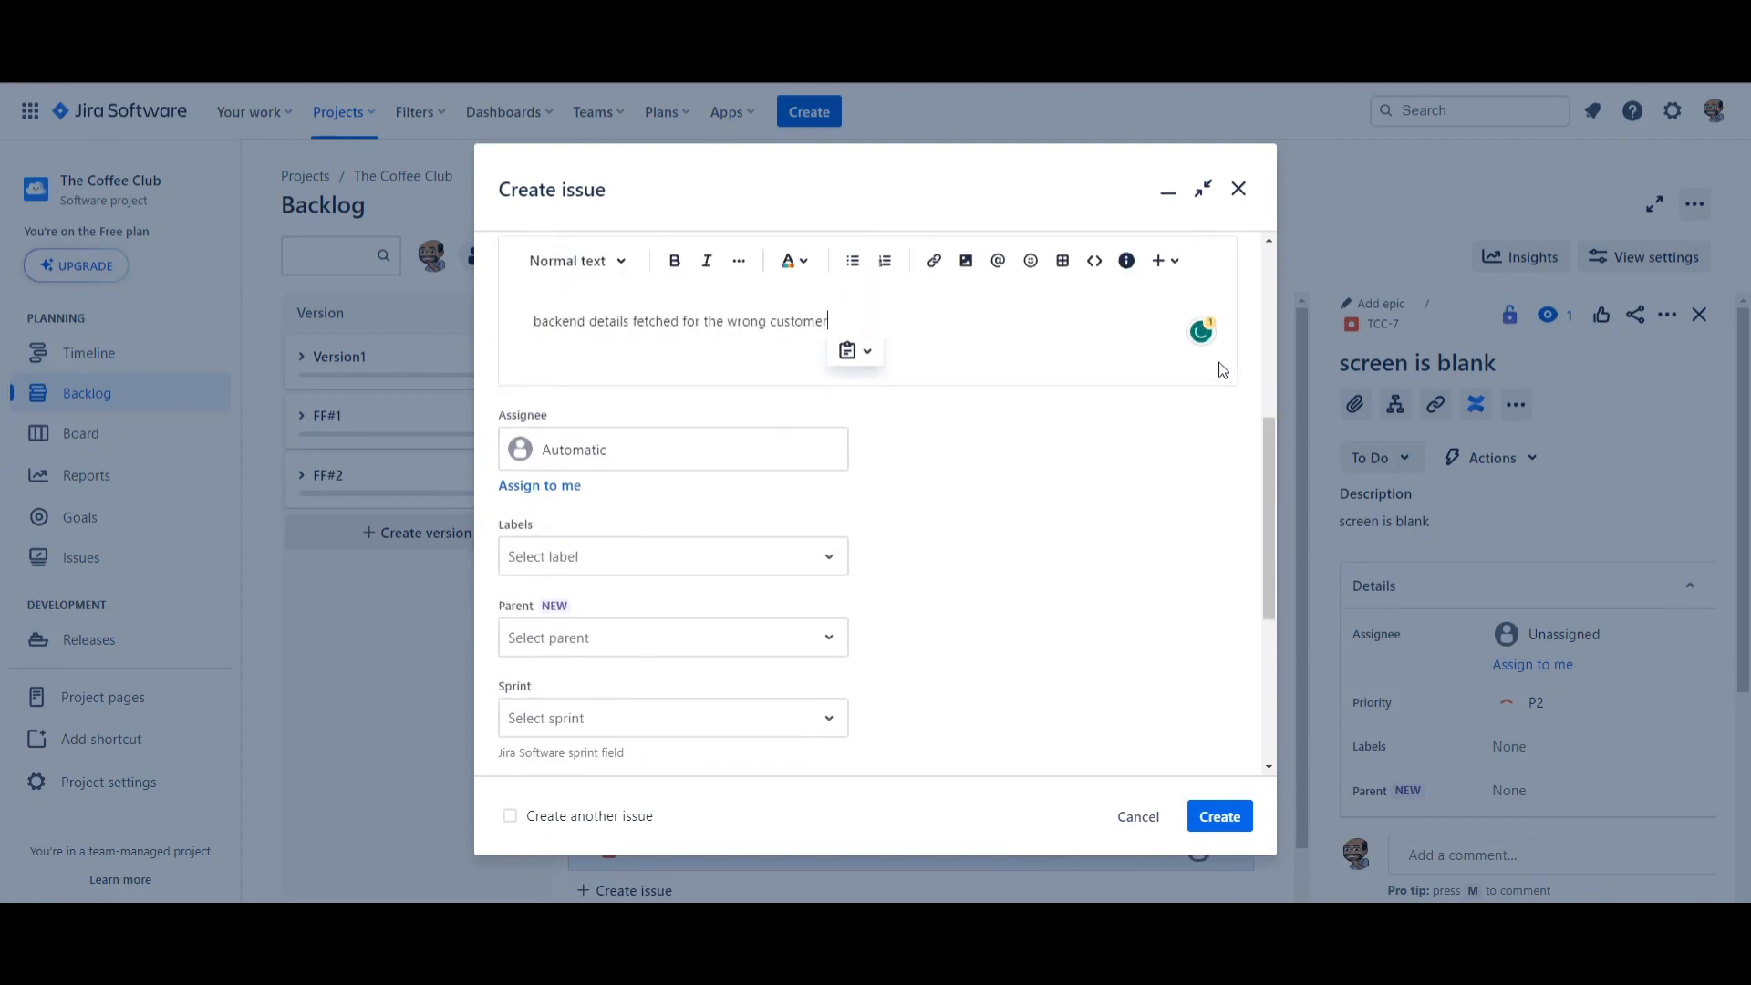
left_click(1219, 249)
left_click(1206, 299)
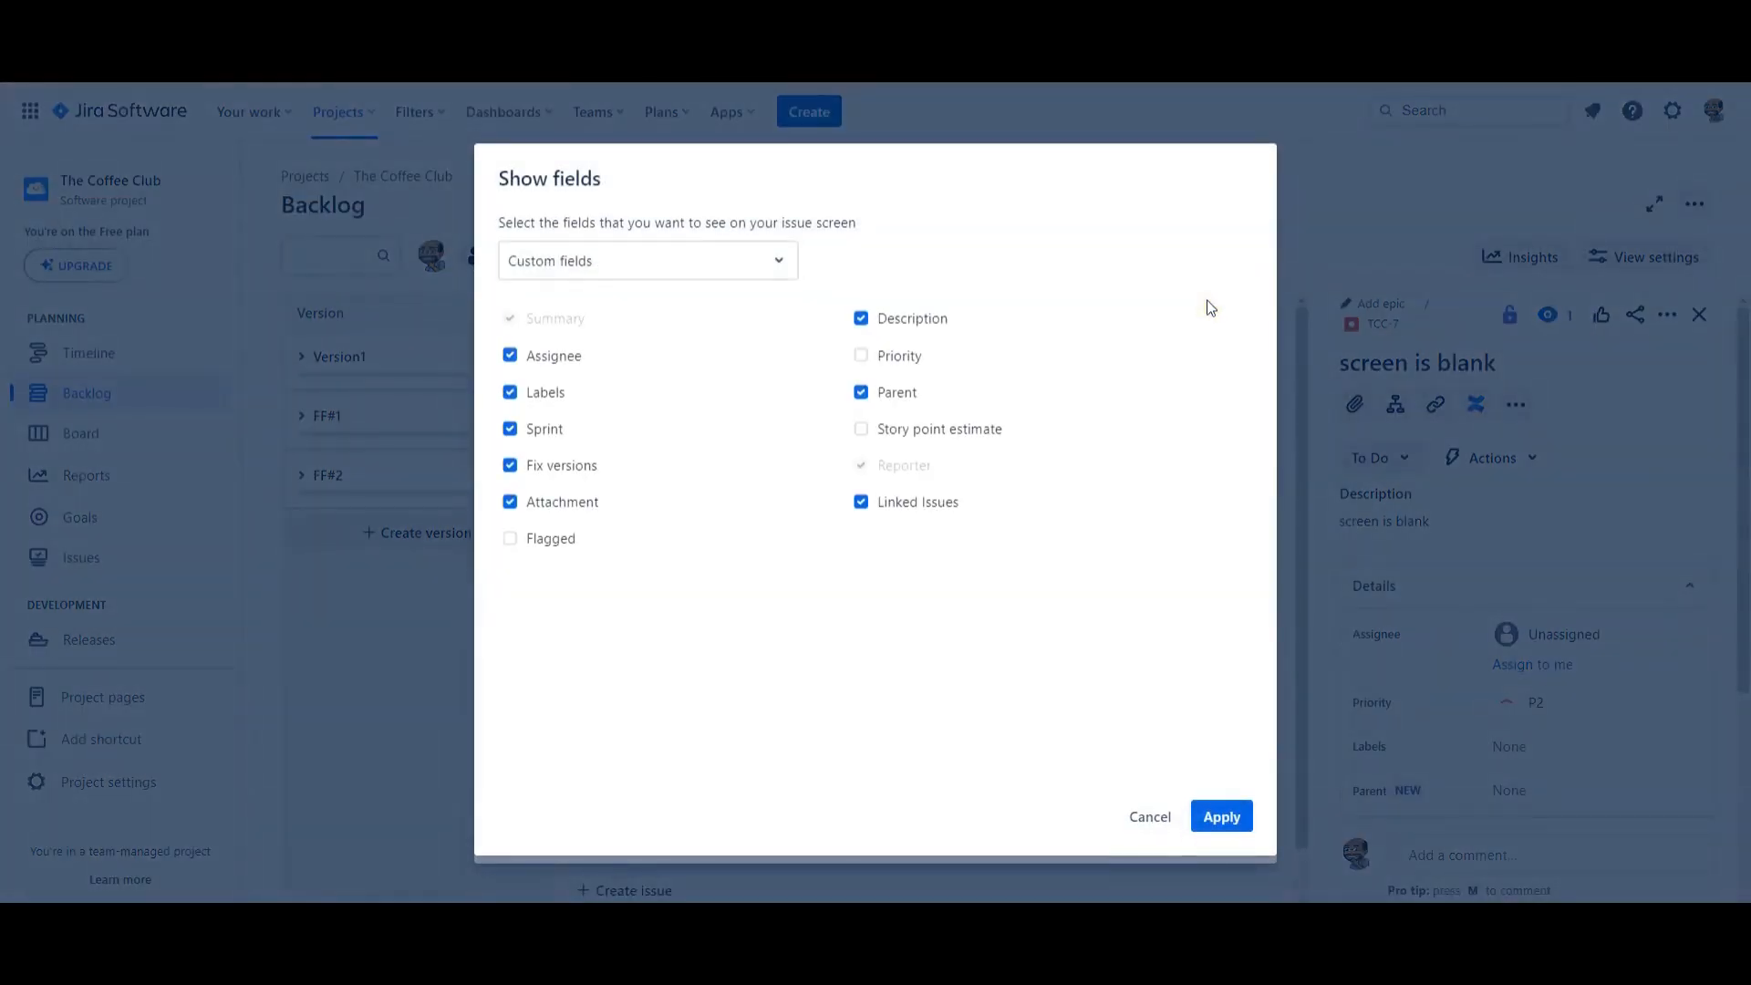
left_click(863, 356)
left_click(1221, 816)
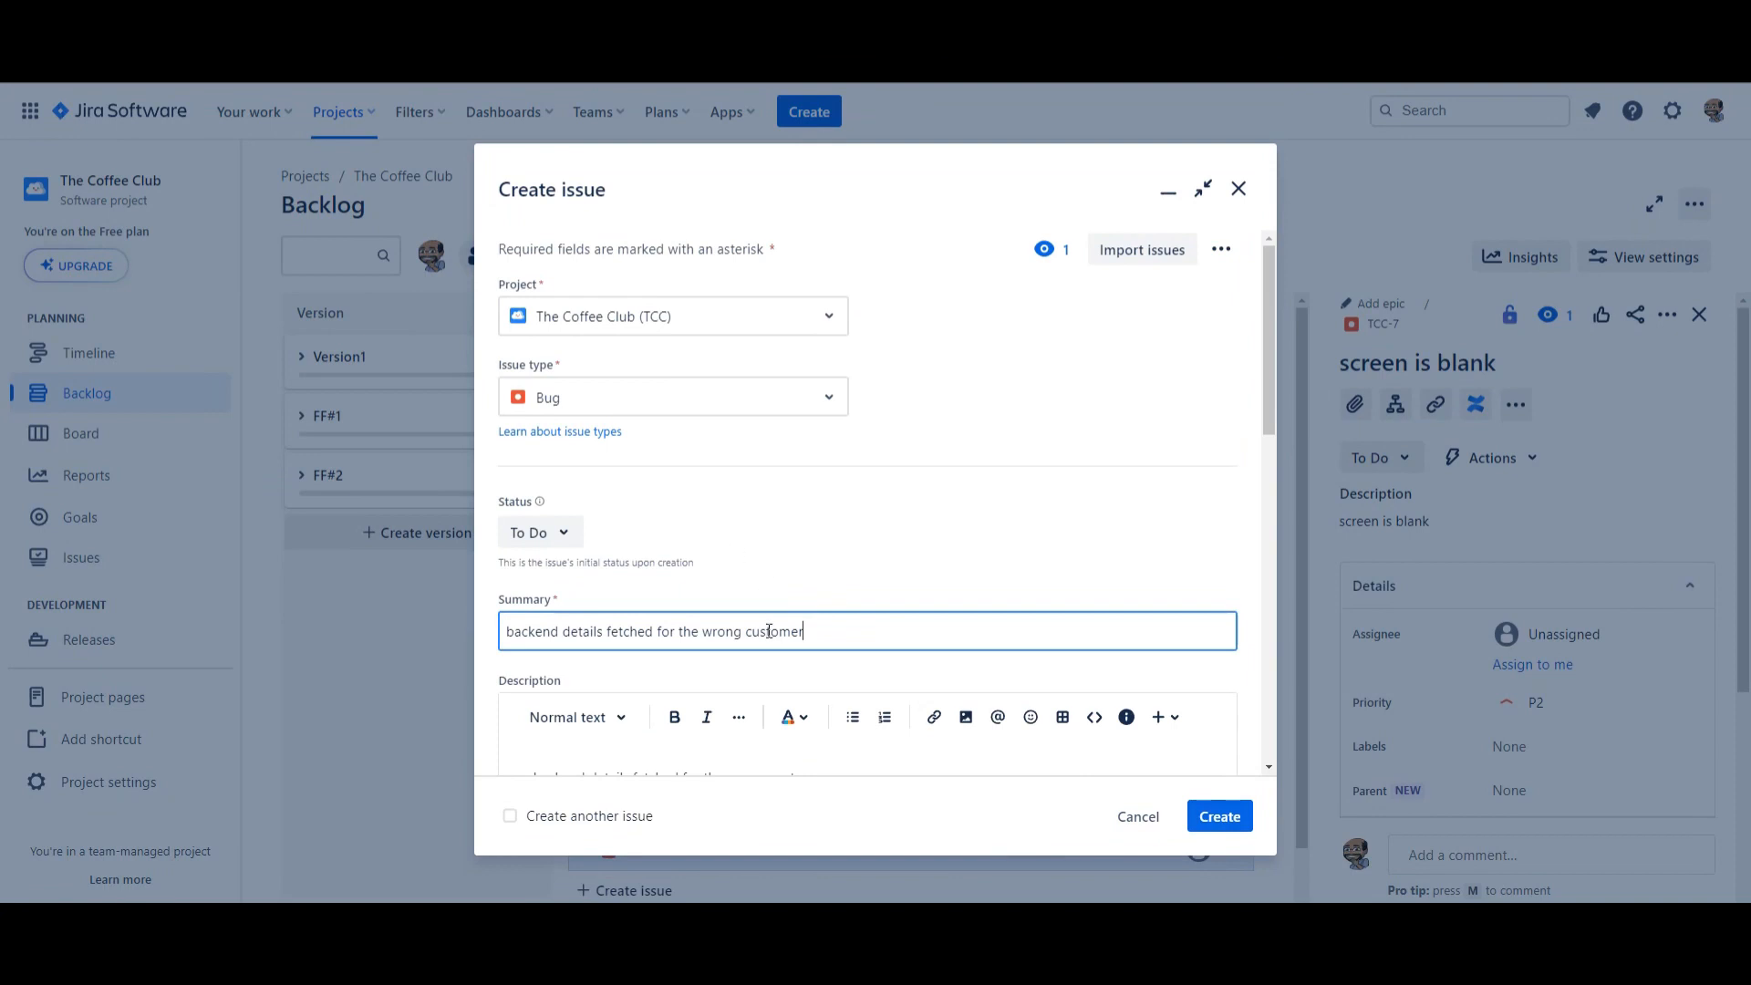
Step: Create the bug "backend details fetched for the wrong customer" with priority P3 and close the open issue details
scroll(771, 628, "down", 6)
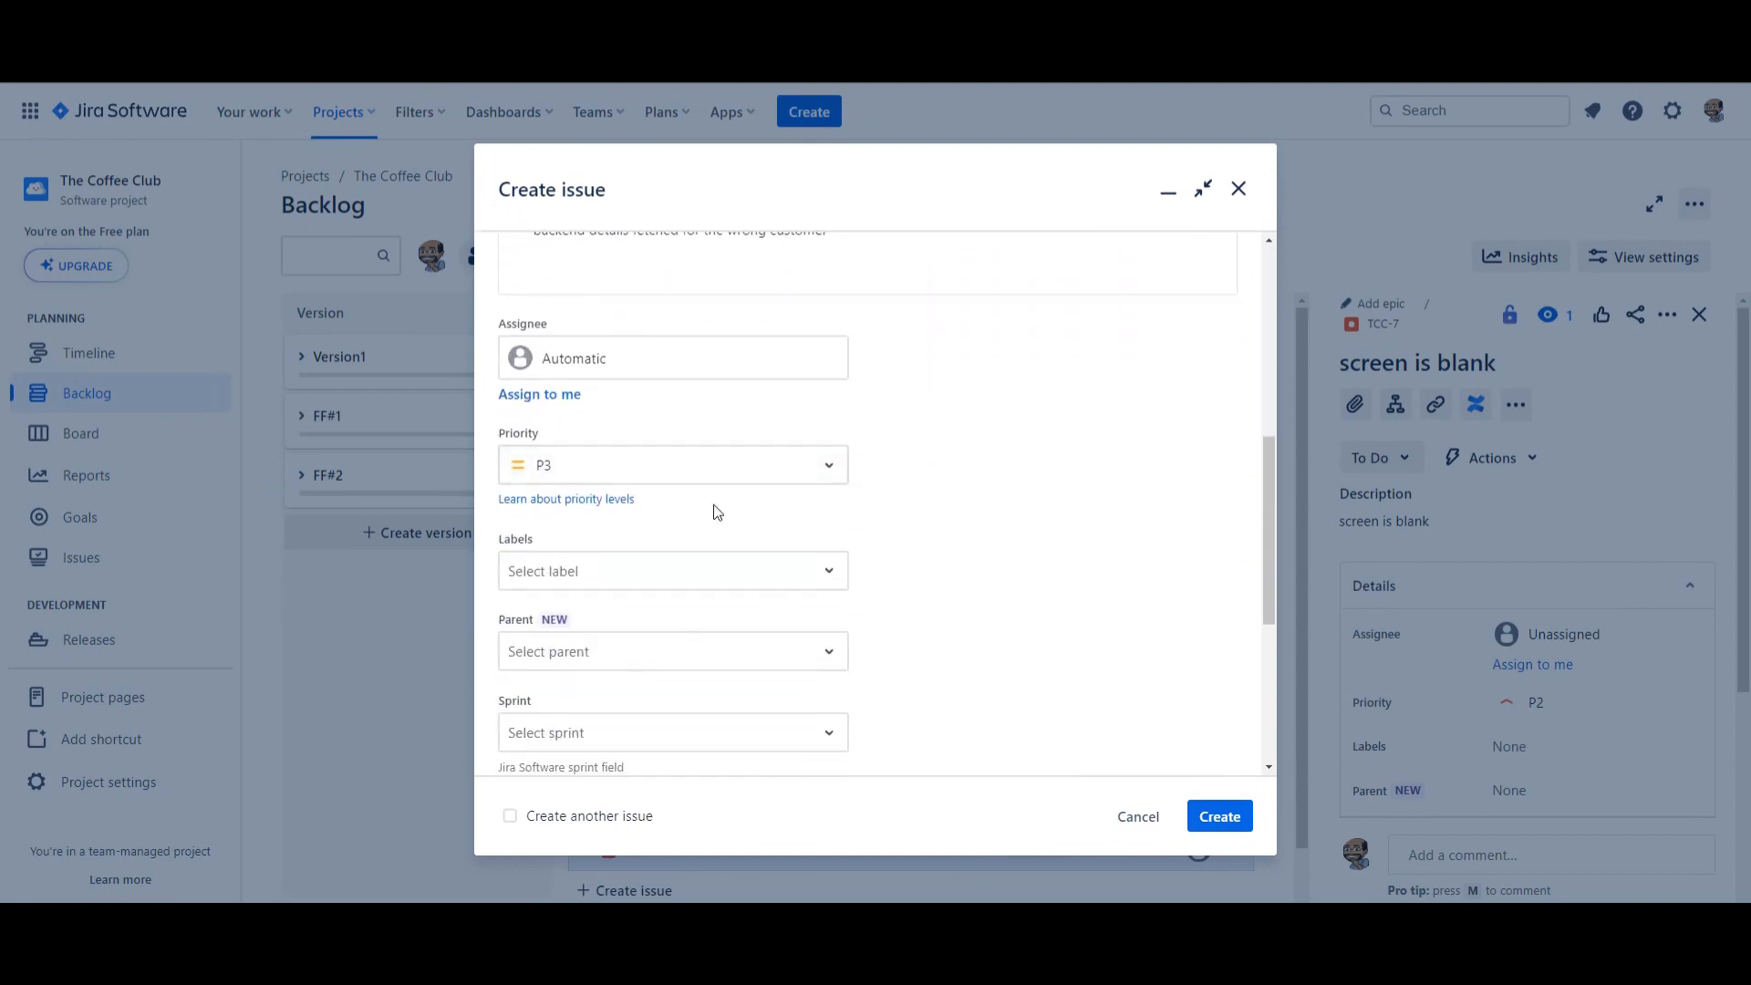
left_click(829, 463)
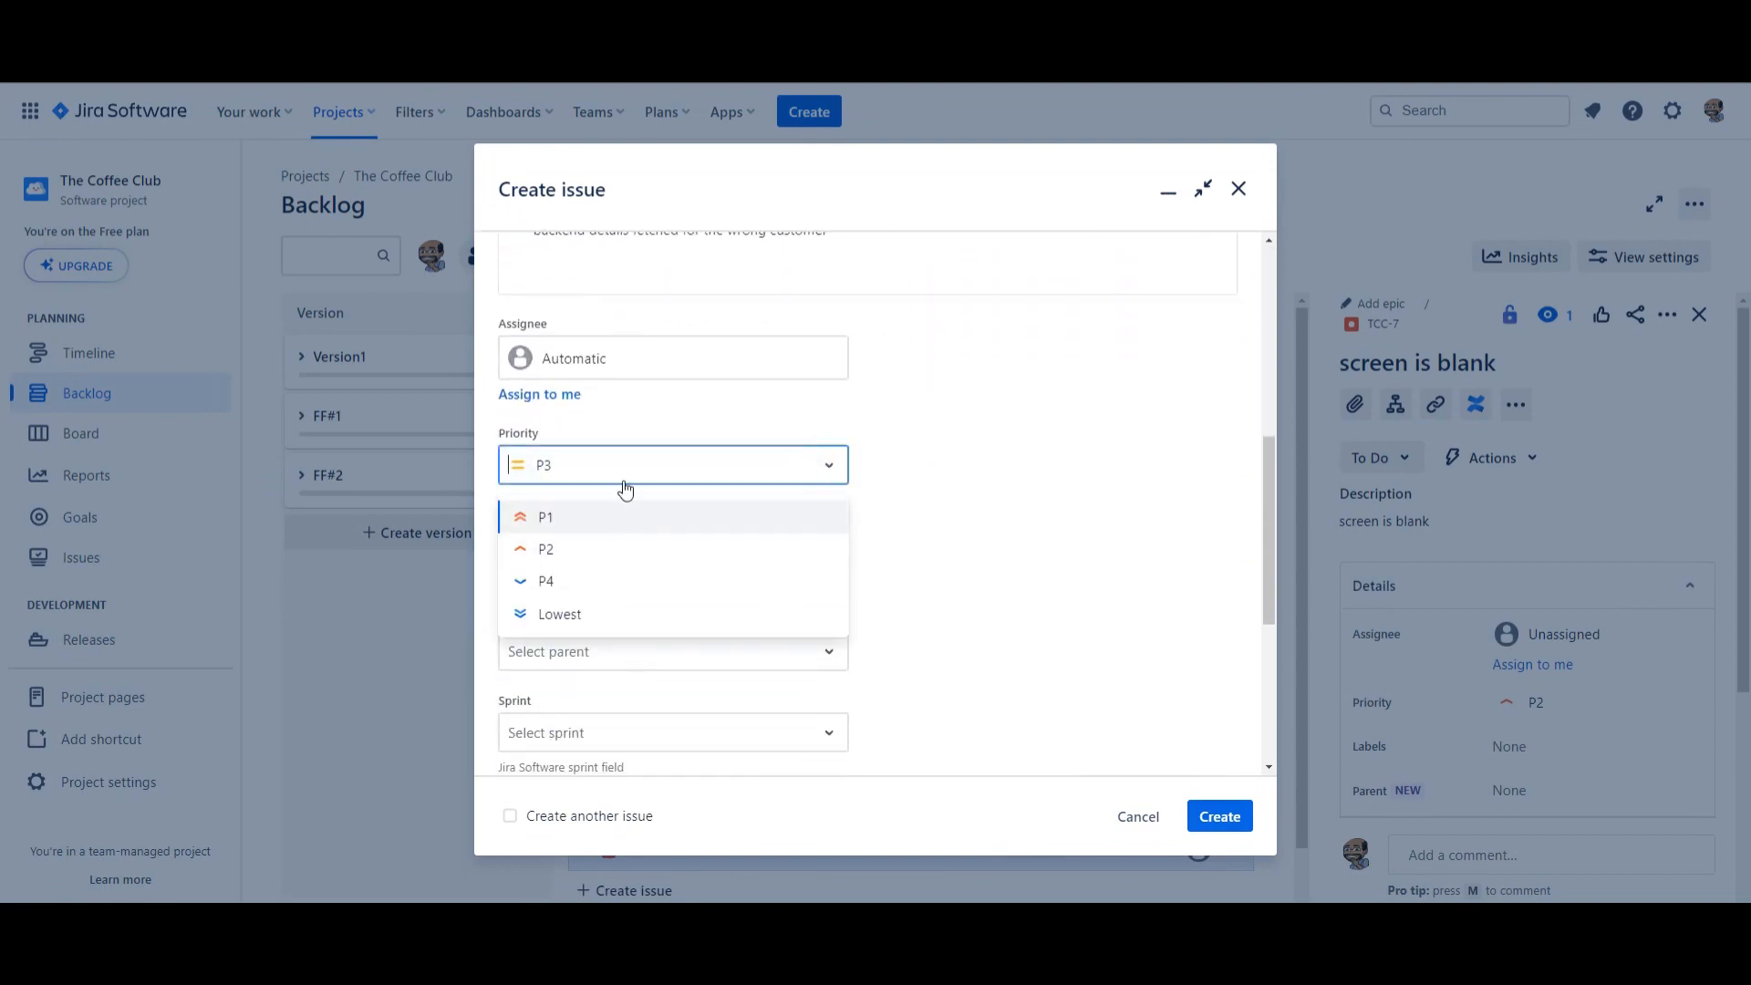
left_click(1016, 507)
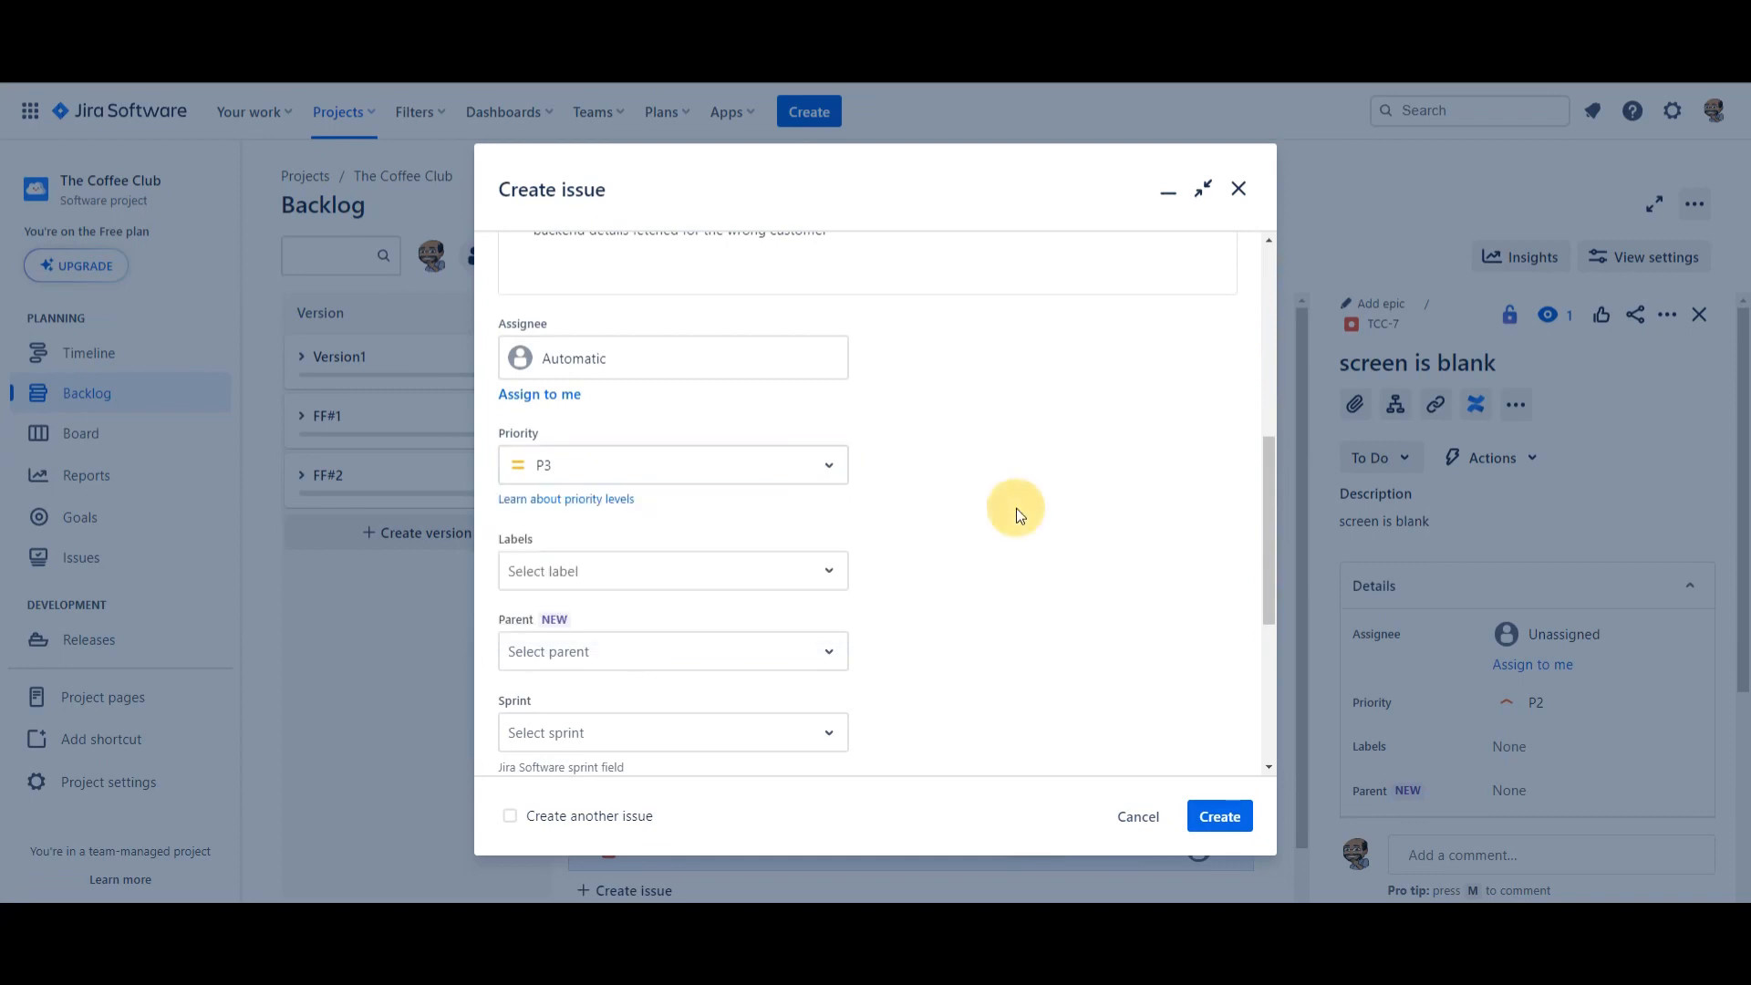
left_click(1219, 816)
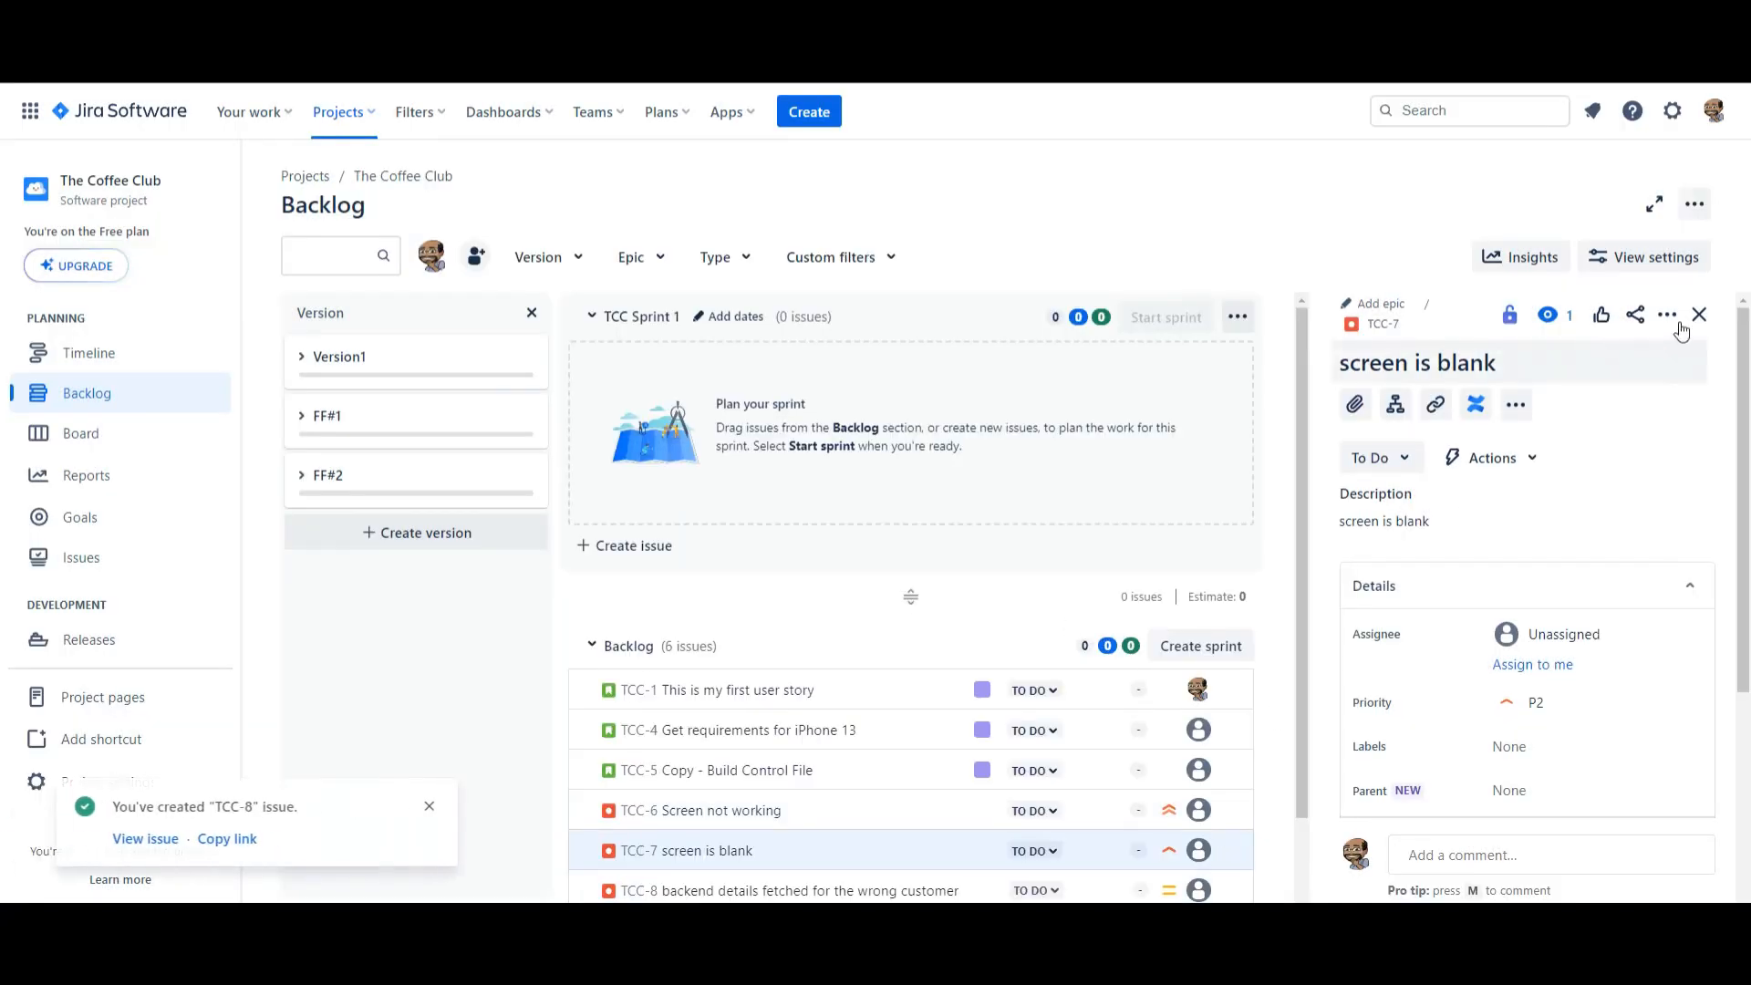
left_click(1698, 315)
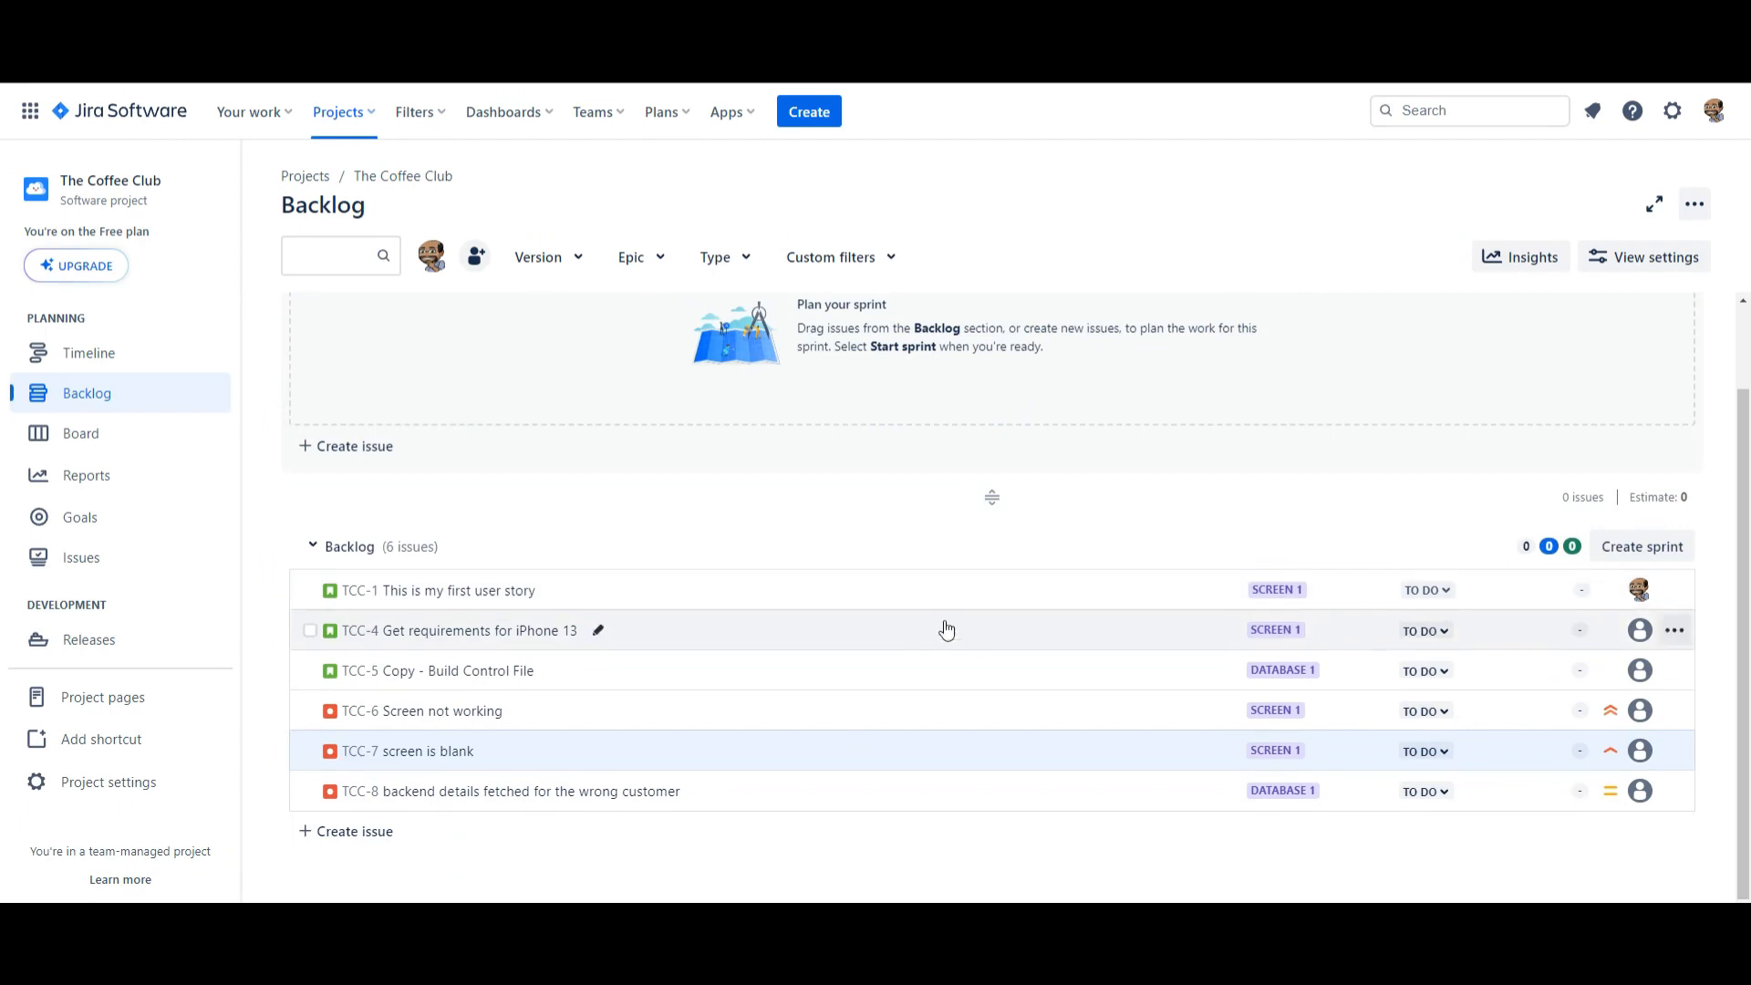
Step: Move all backlog issues from TCC-1 to TCC-8 into TCC Sprint 1 and close the issue details
left_click(783, 602)
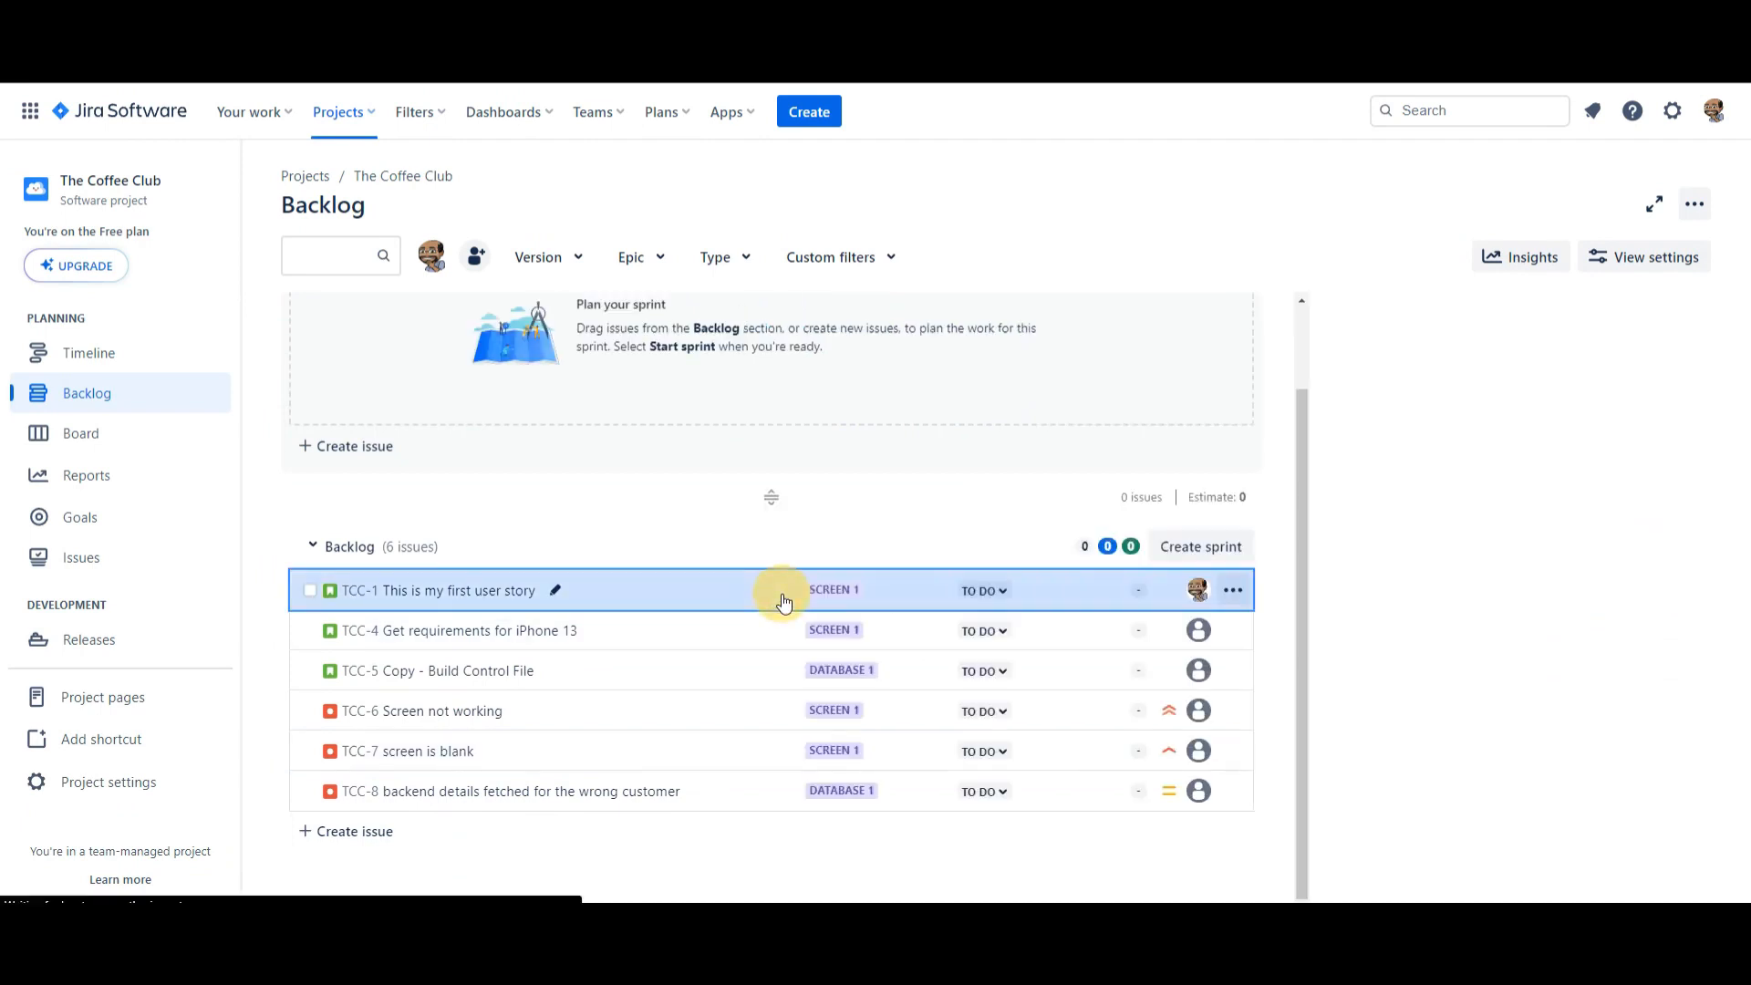
left_click(744, 806, "shift")
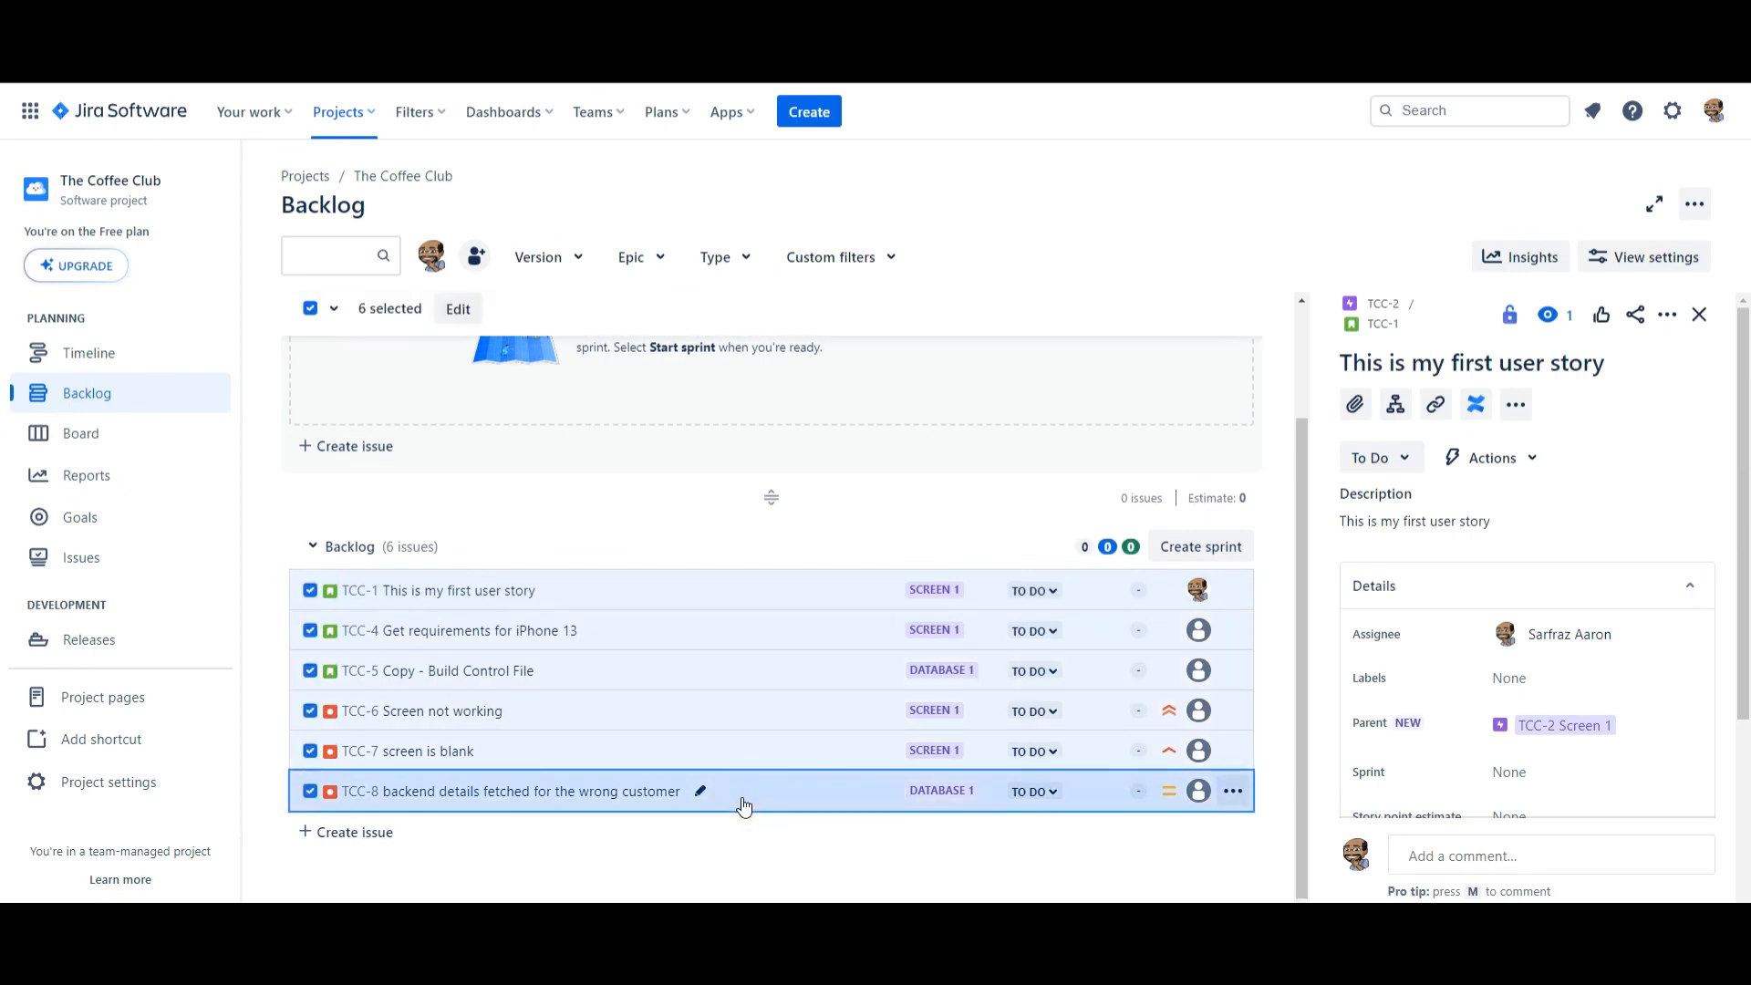
right_click(735, 749)
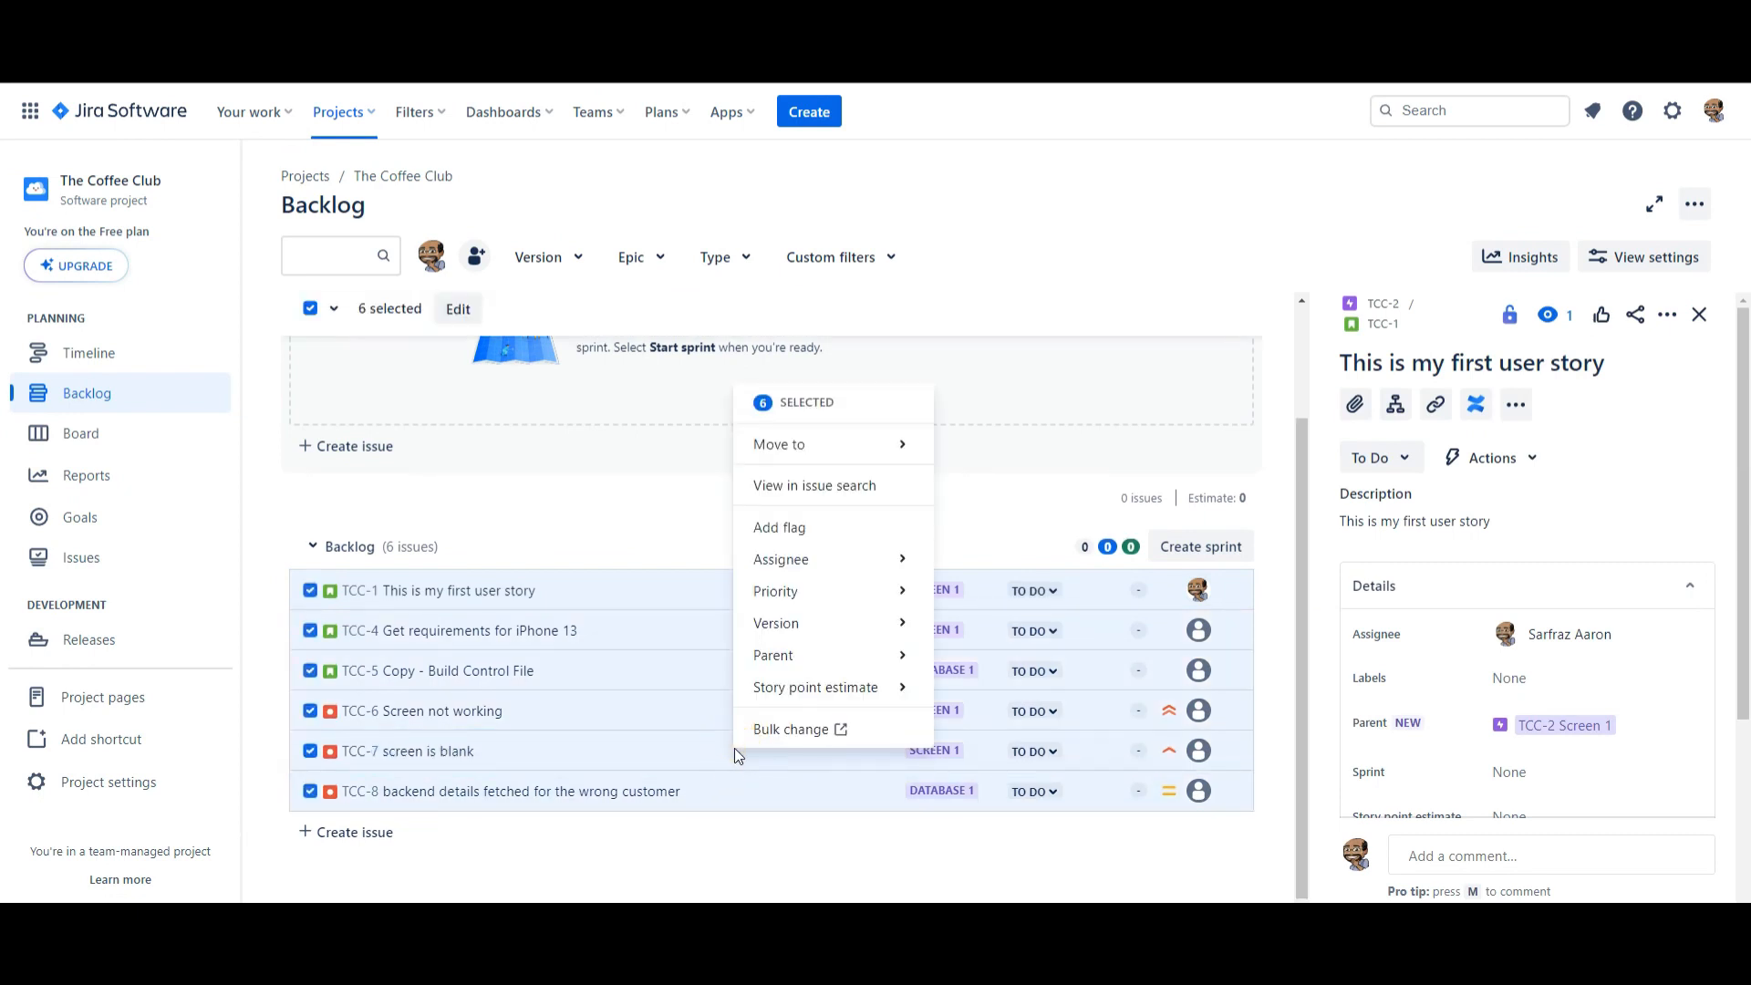
mouse_move(833, 442)
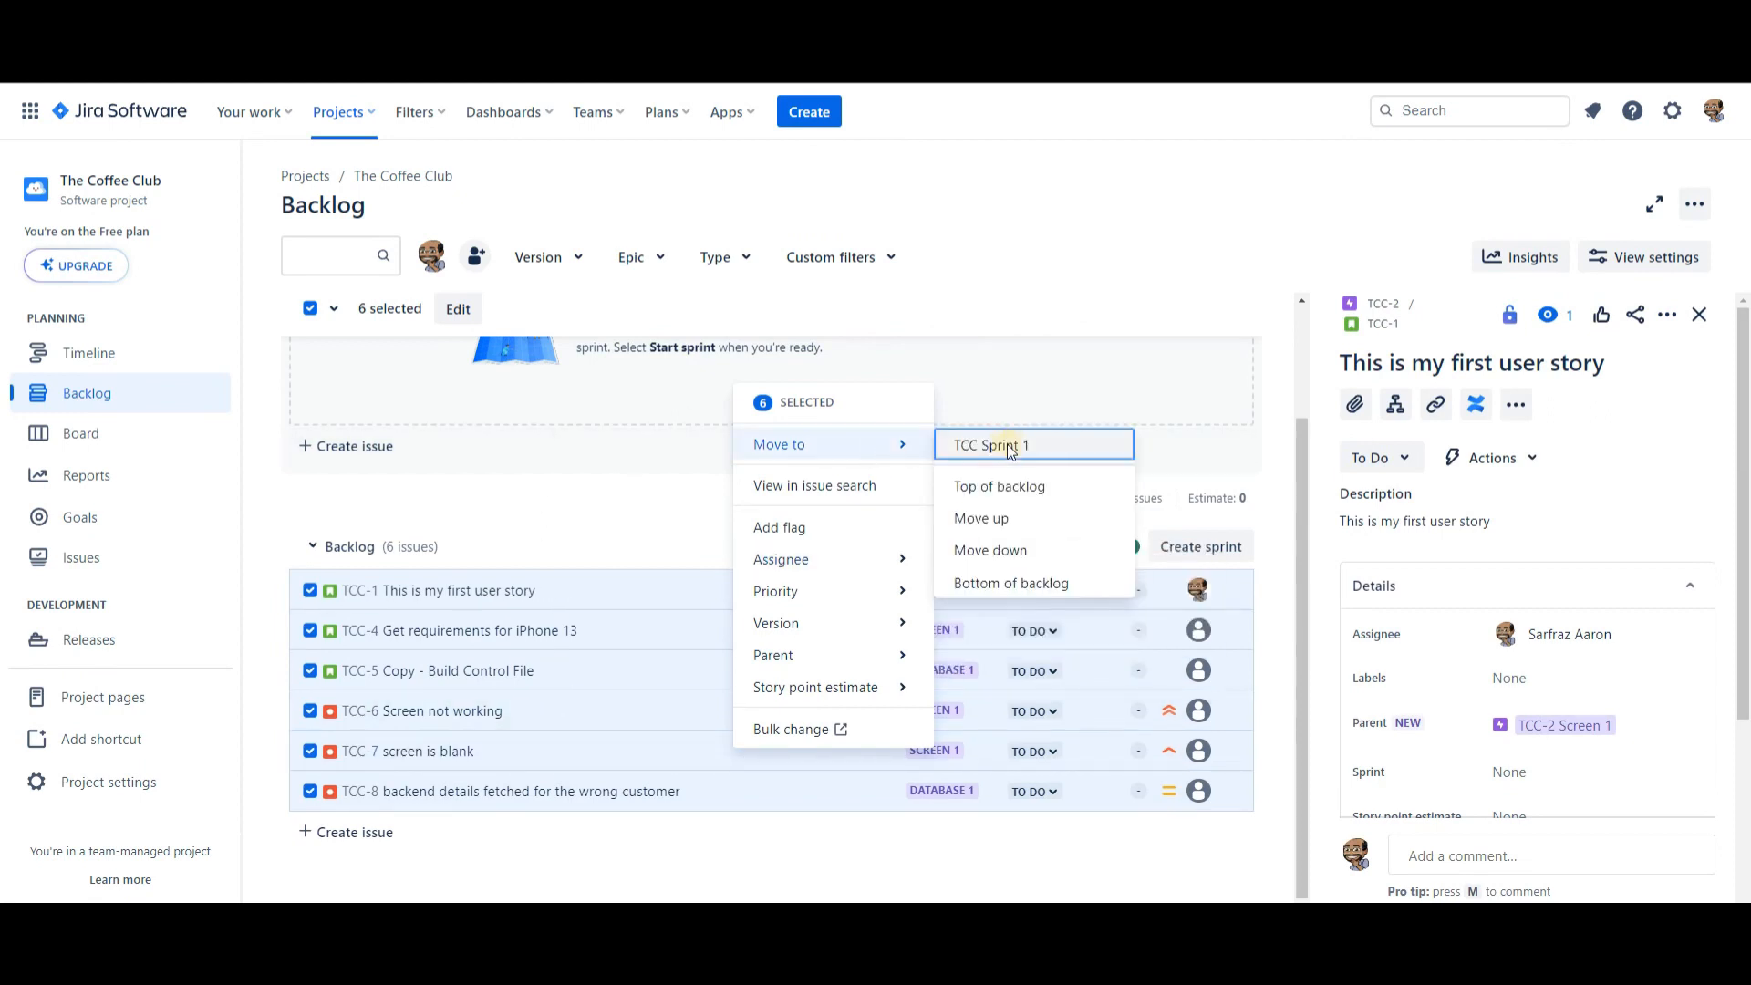
left_click(1007, 446)
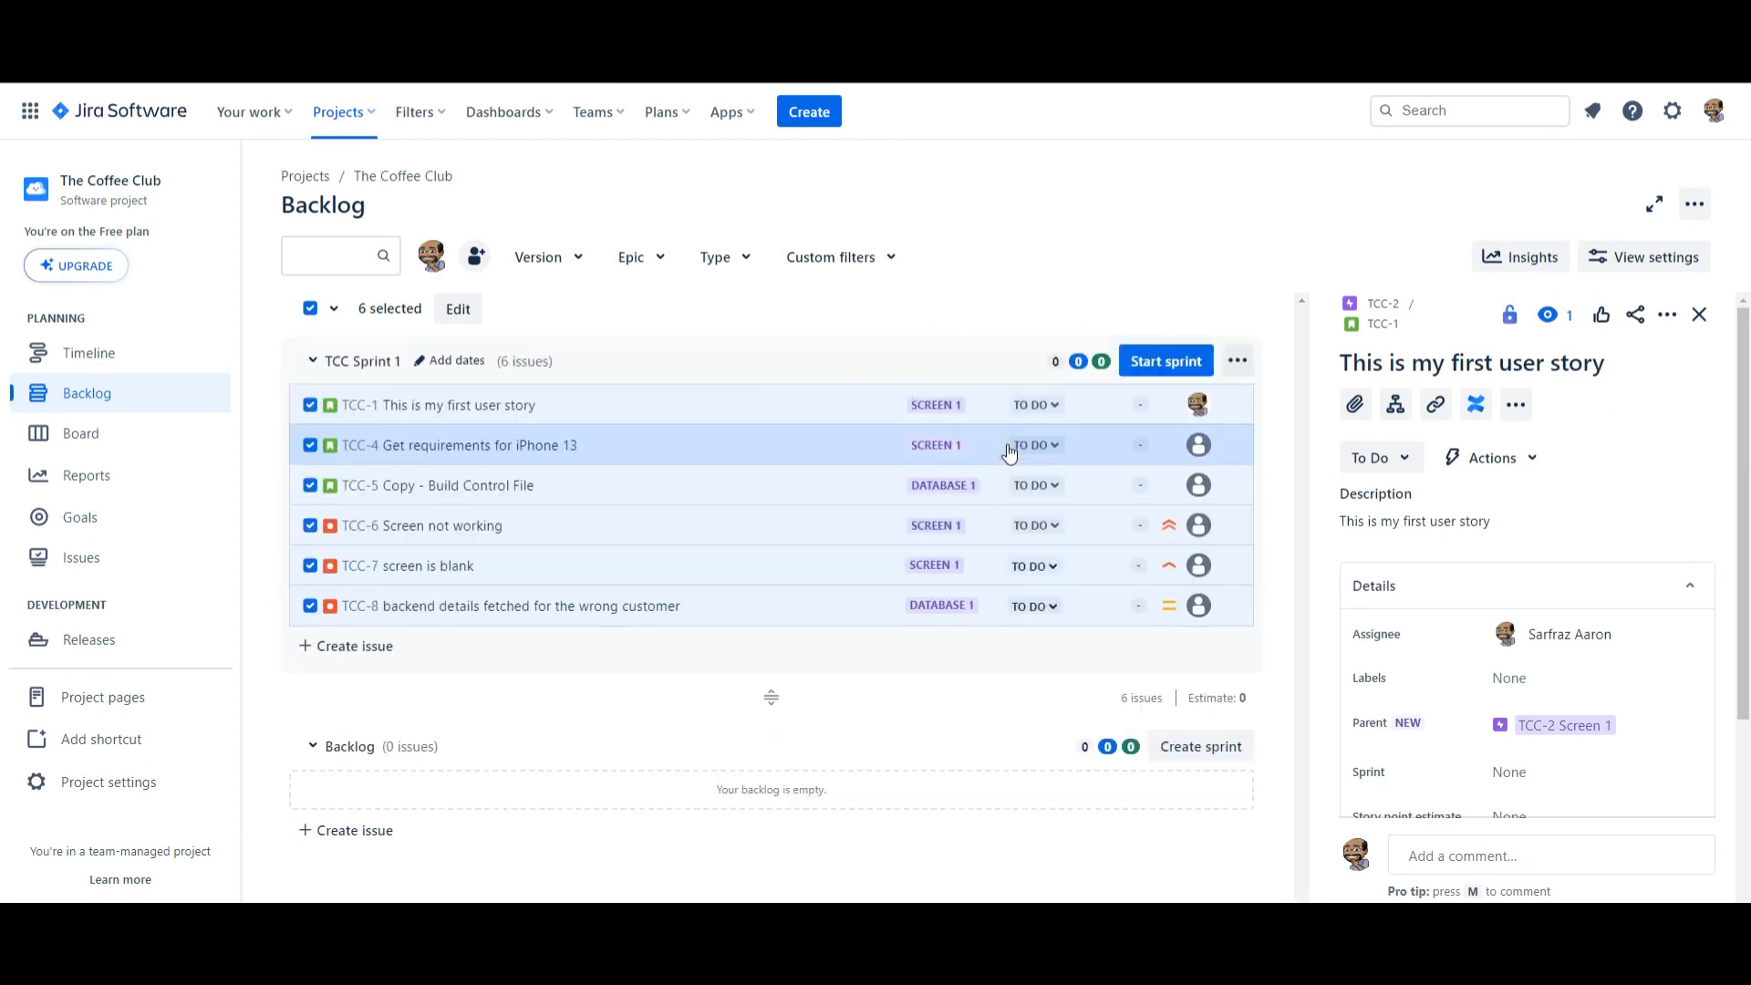
left_click(1696, 314)
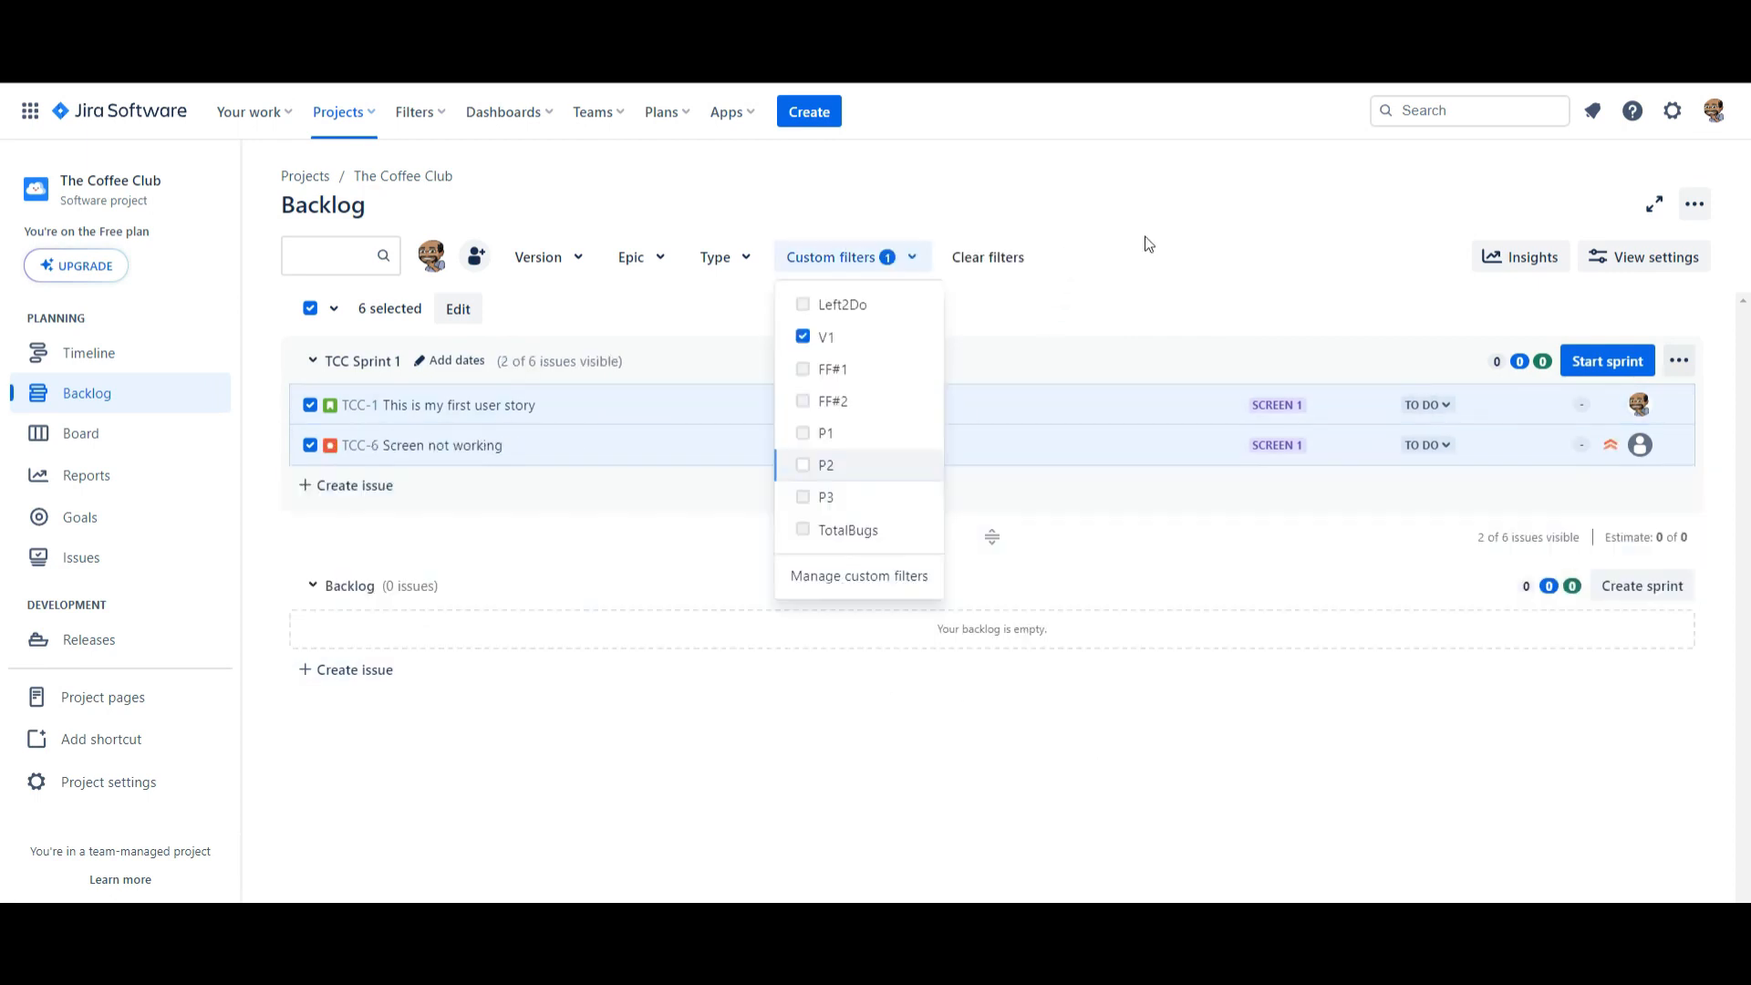
Step: Clear the V1 filter and apply the TotalBugs custom filter to the sprint's issues
left_click(1143, 245)
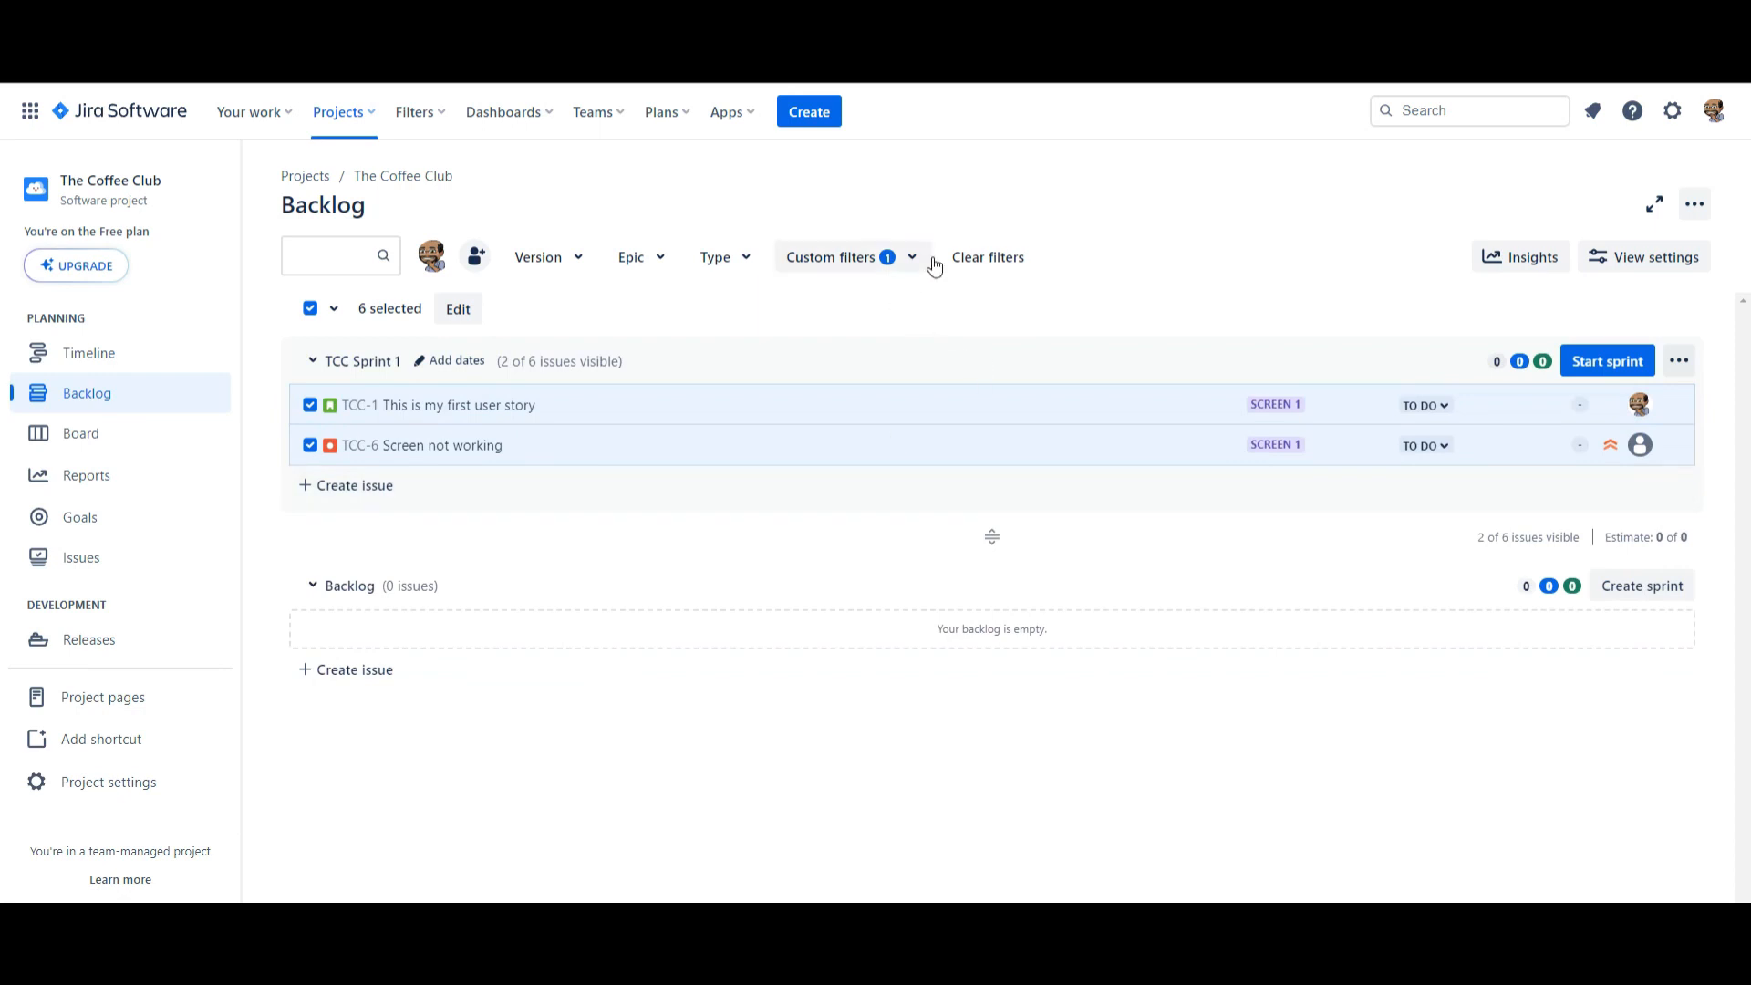
left_click(987, 257)
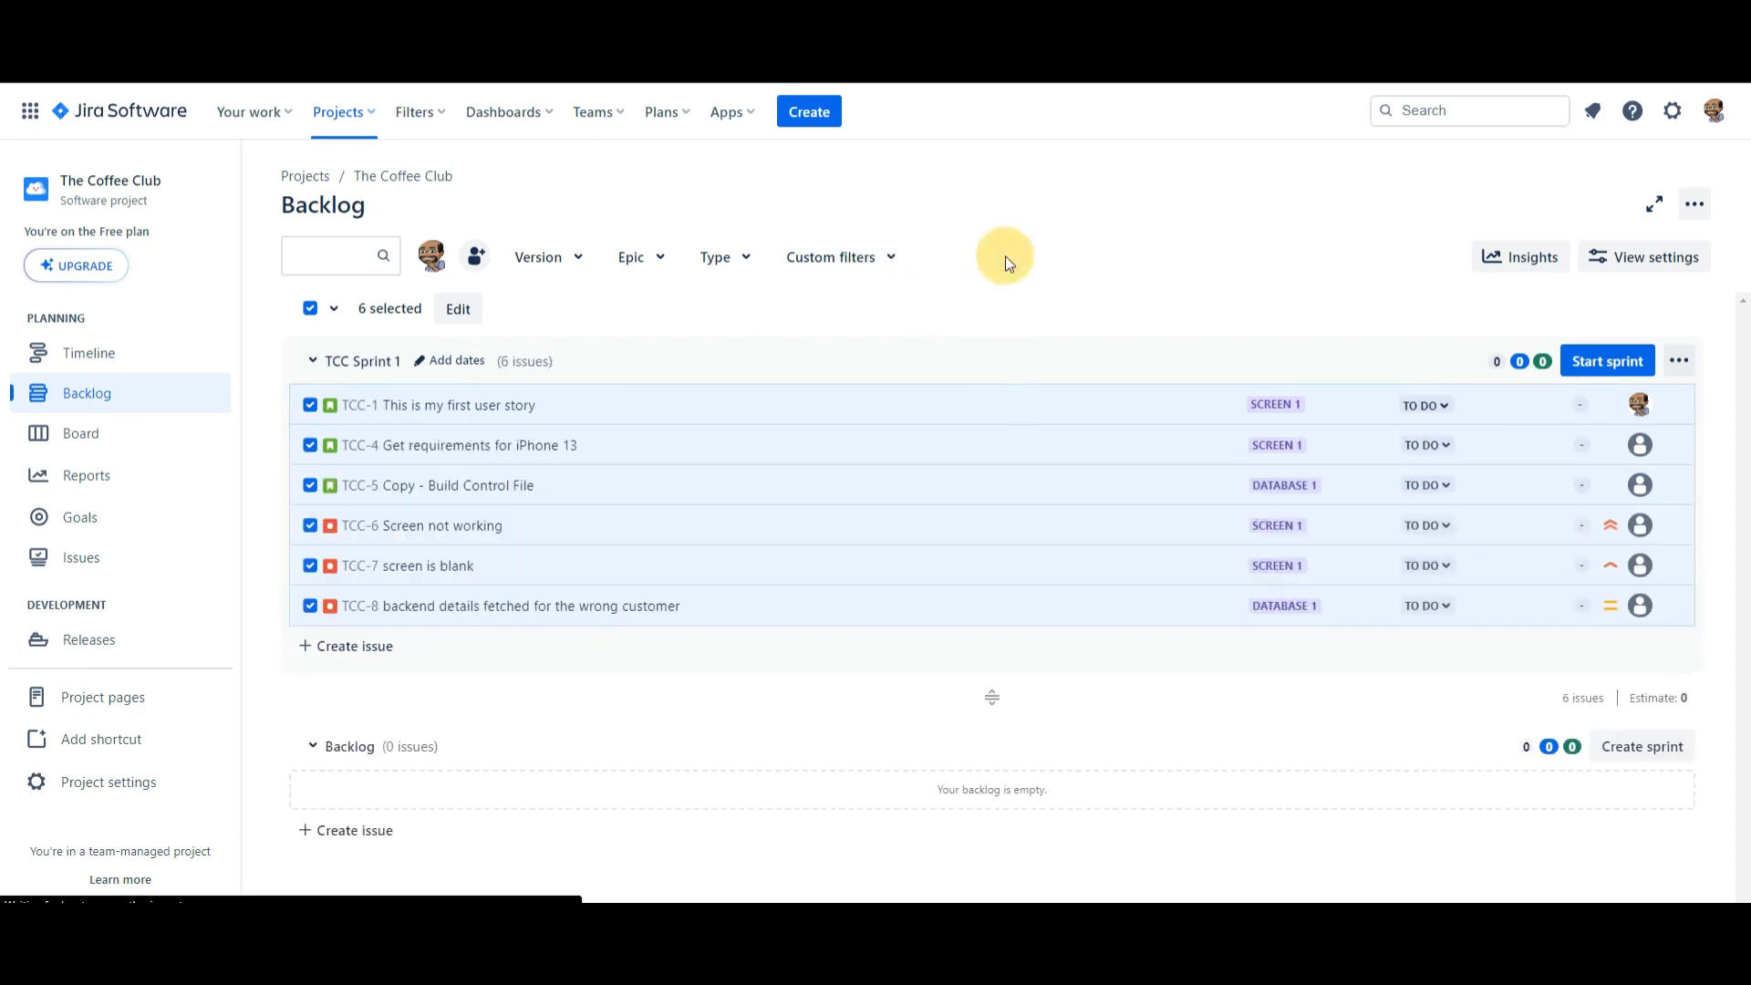
left_click(884, 258)
left_click(858, 532)
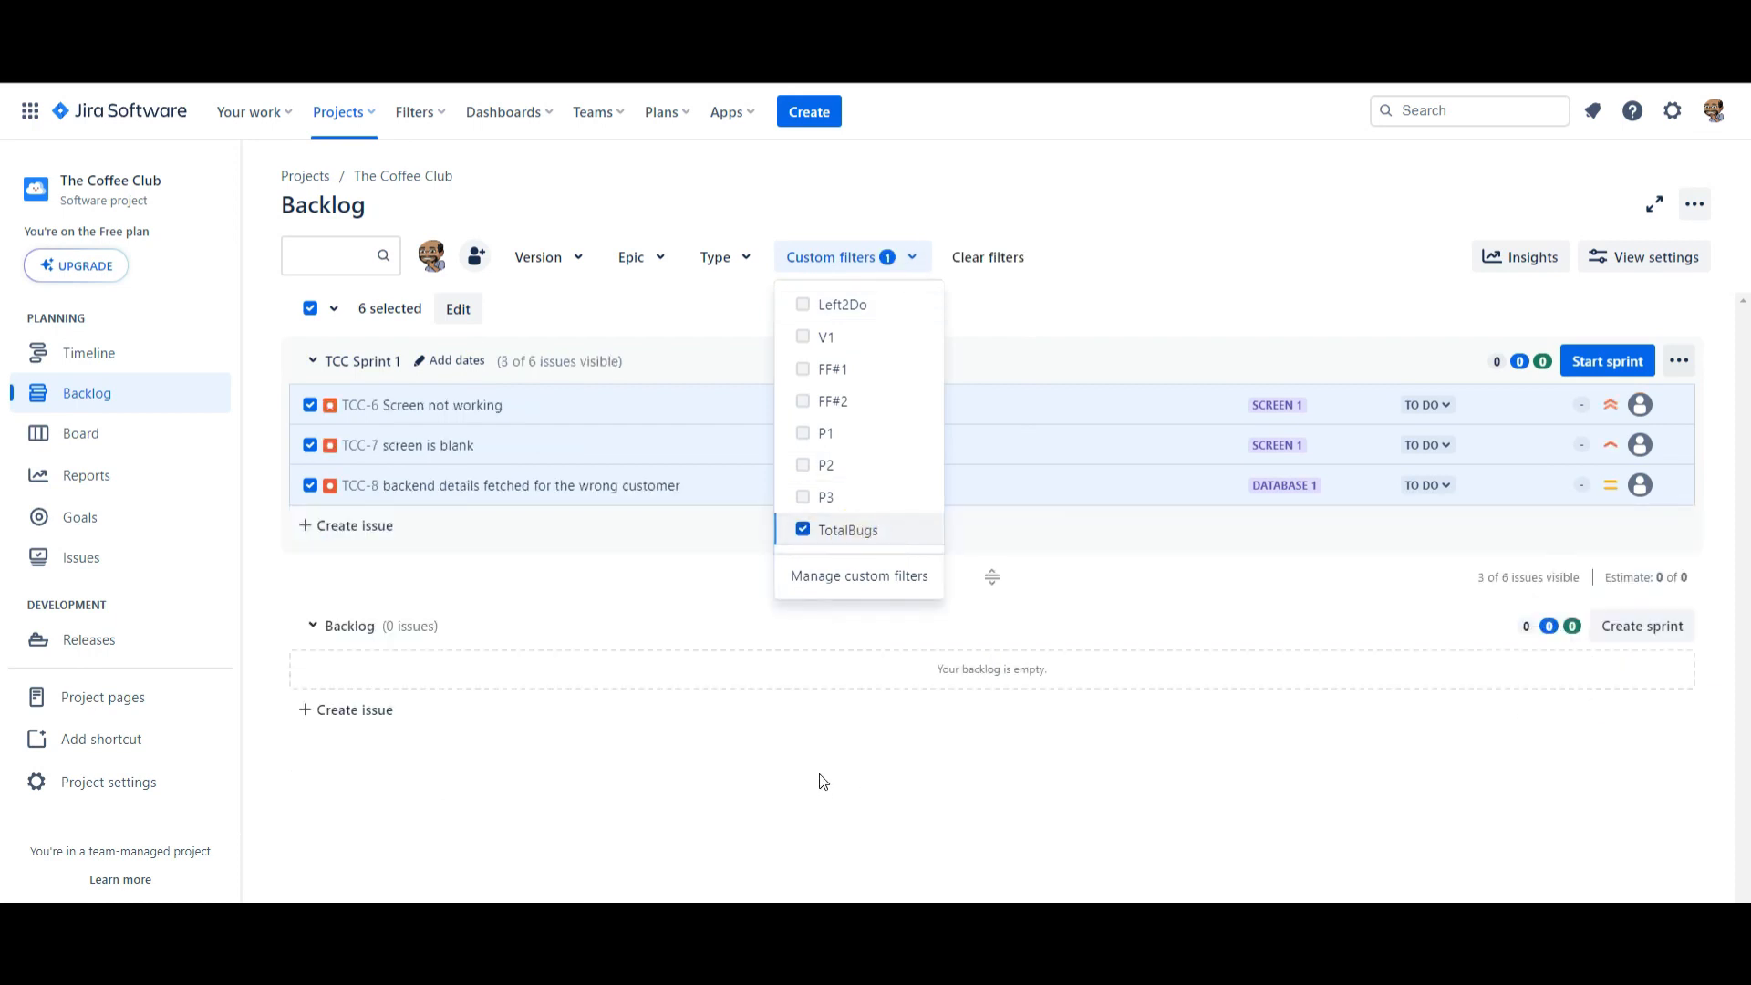
Step: Combine the TotalBugs filter with P1 and with P2 in turn, removing each one after checking its issues
left_click(808, 432)
left_click(808, 432)
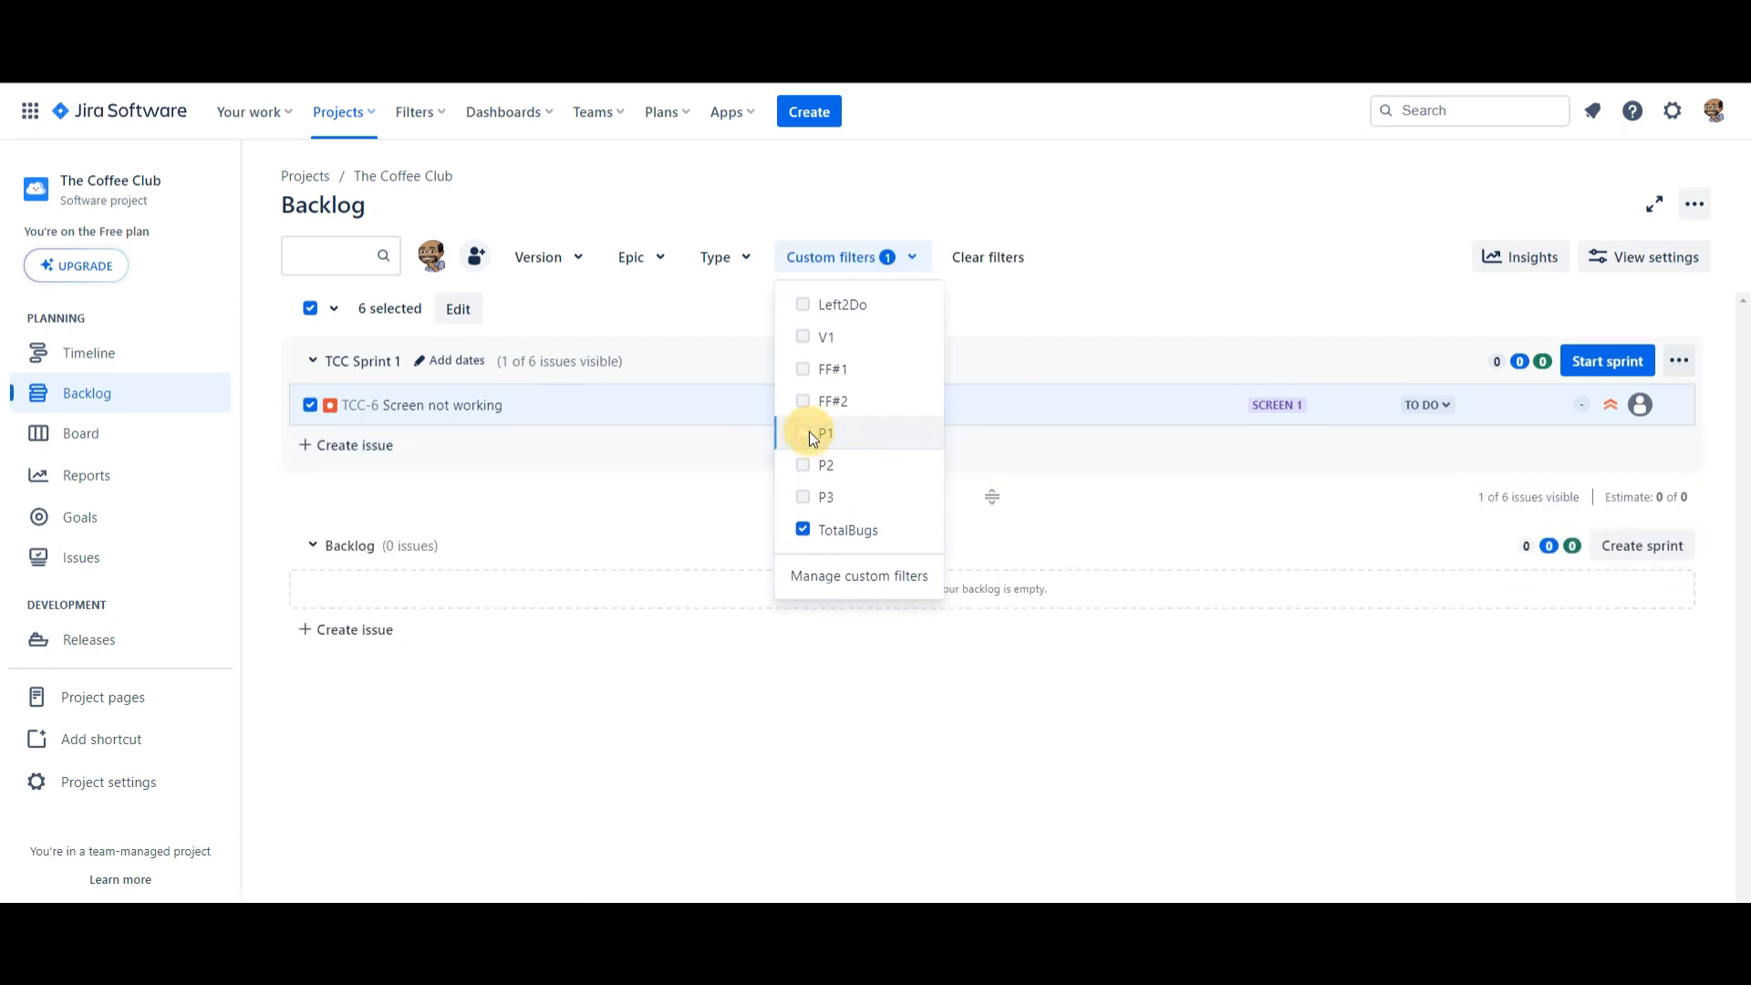
left_click(811, 466)
left_click(811, 467)
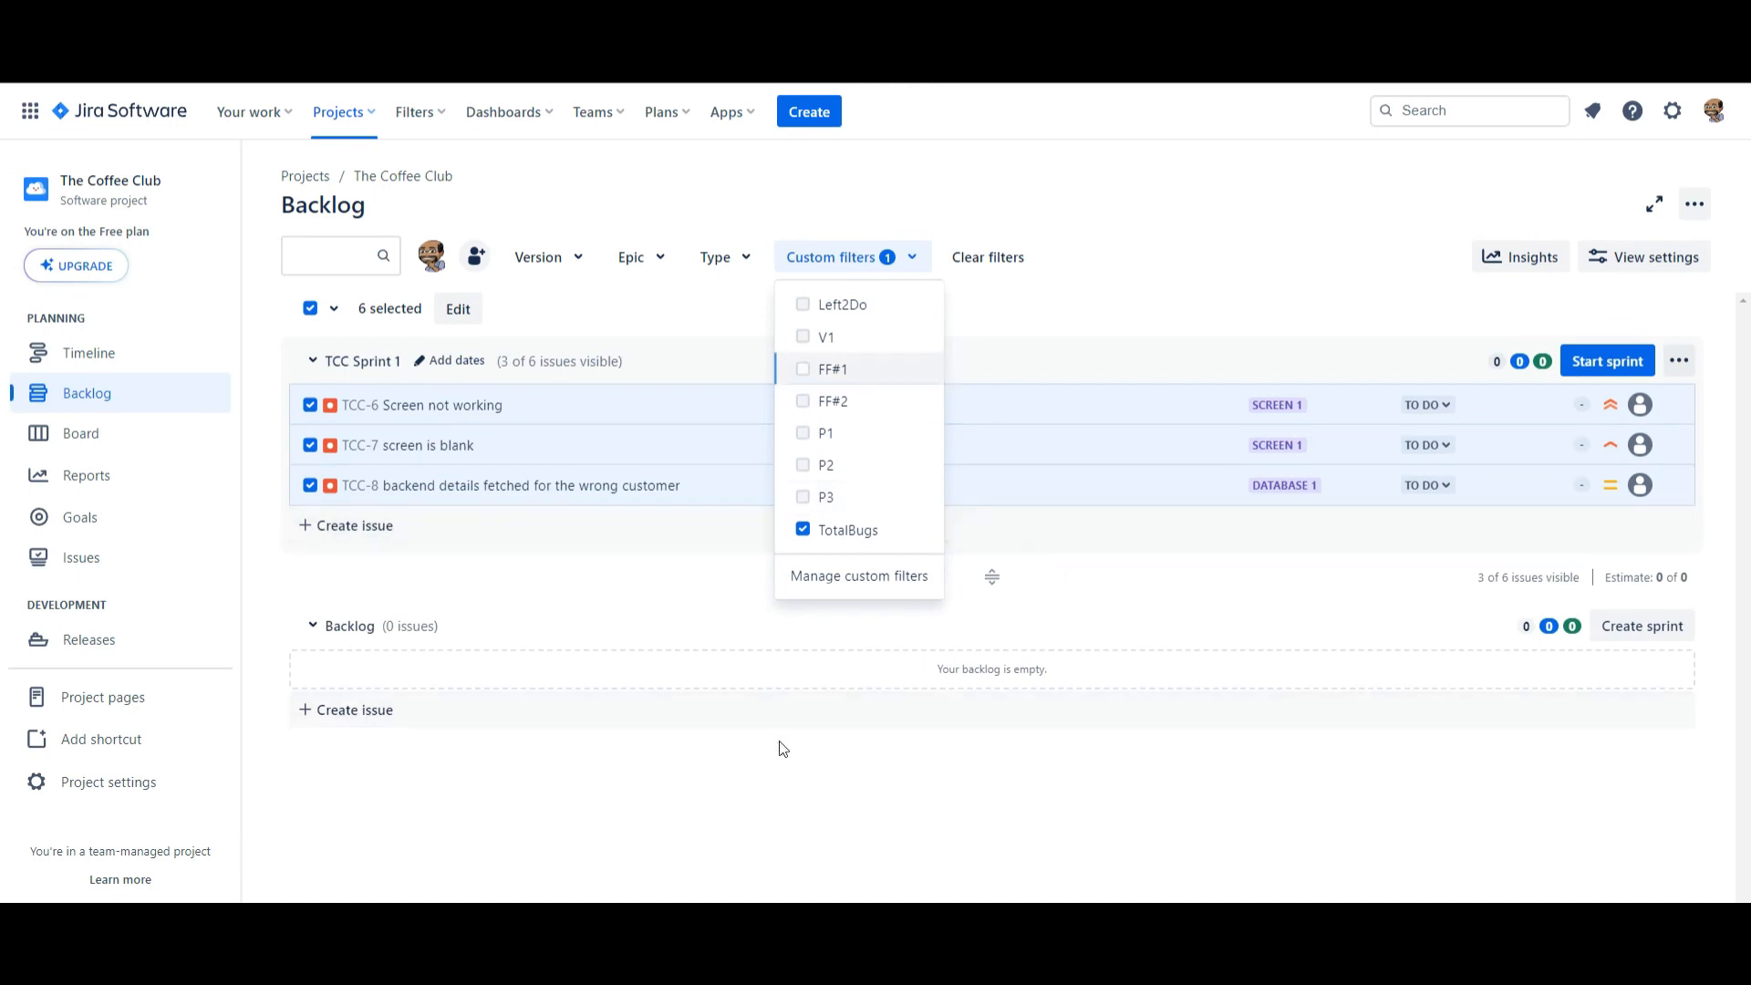
left_click(821, 807)
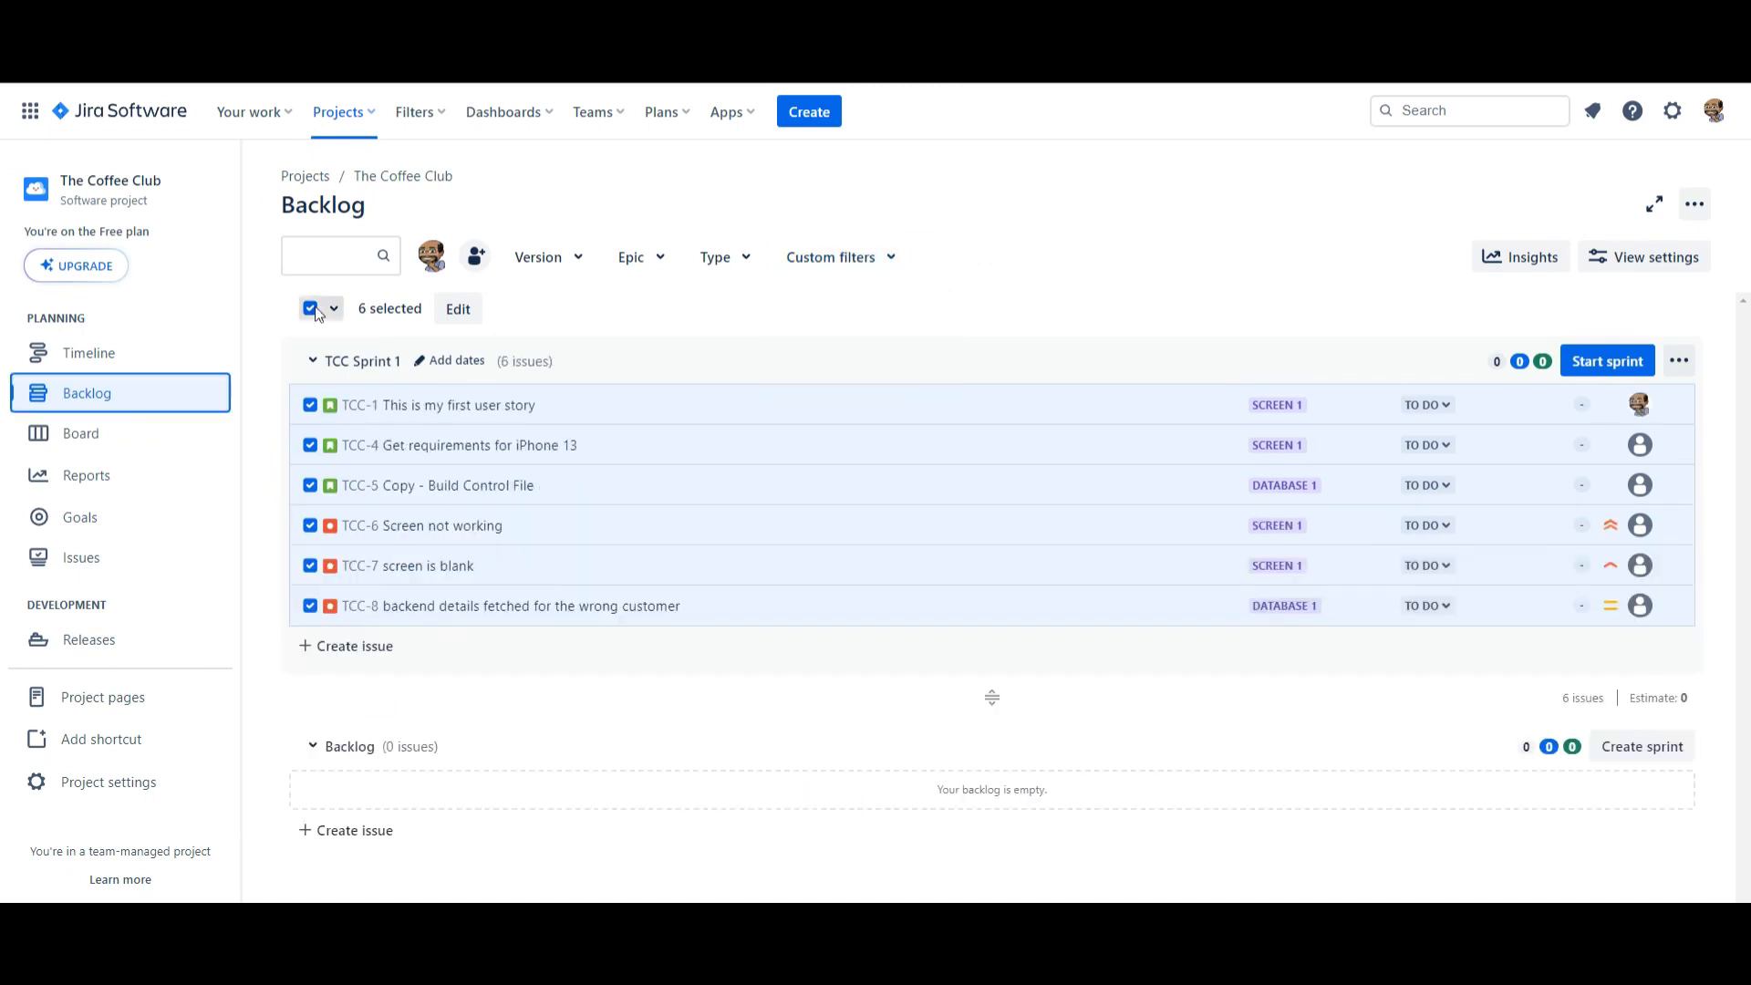
Step: Deselect all issues and show the Version and Epic panels beside TCC Sprint 1
left_click(311, 309)
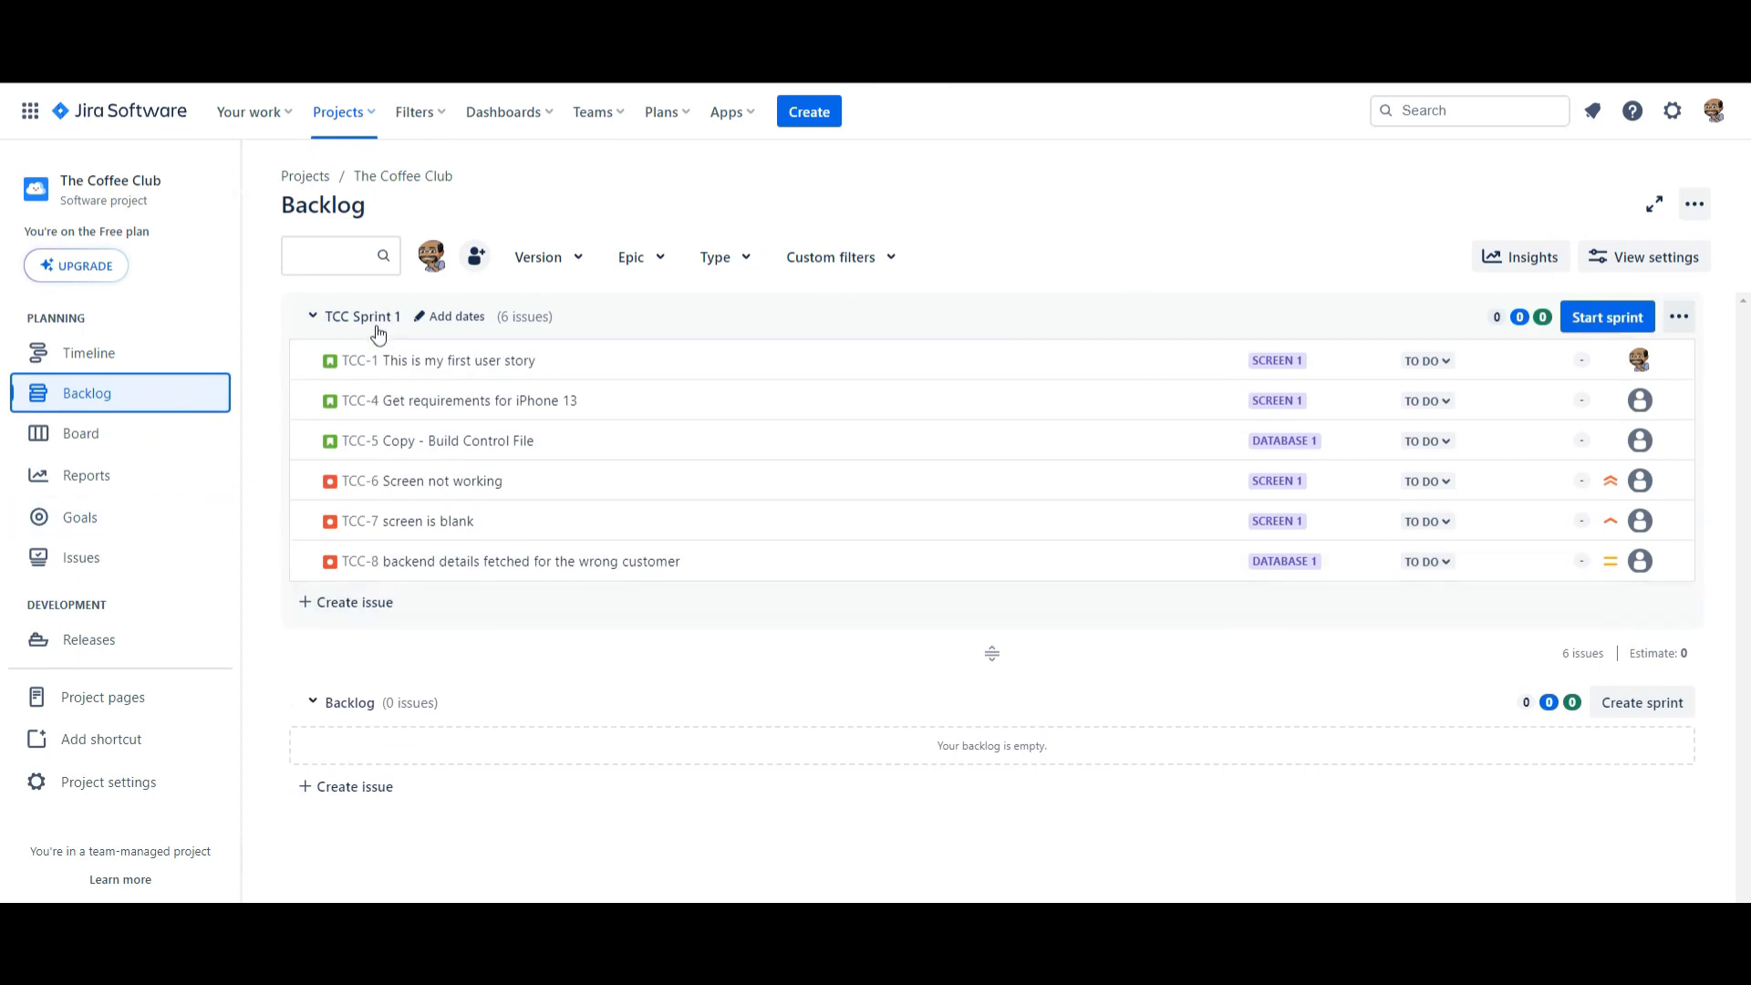
left_click(573, 259)
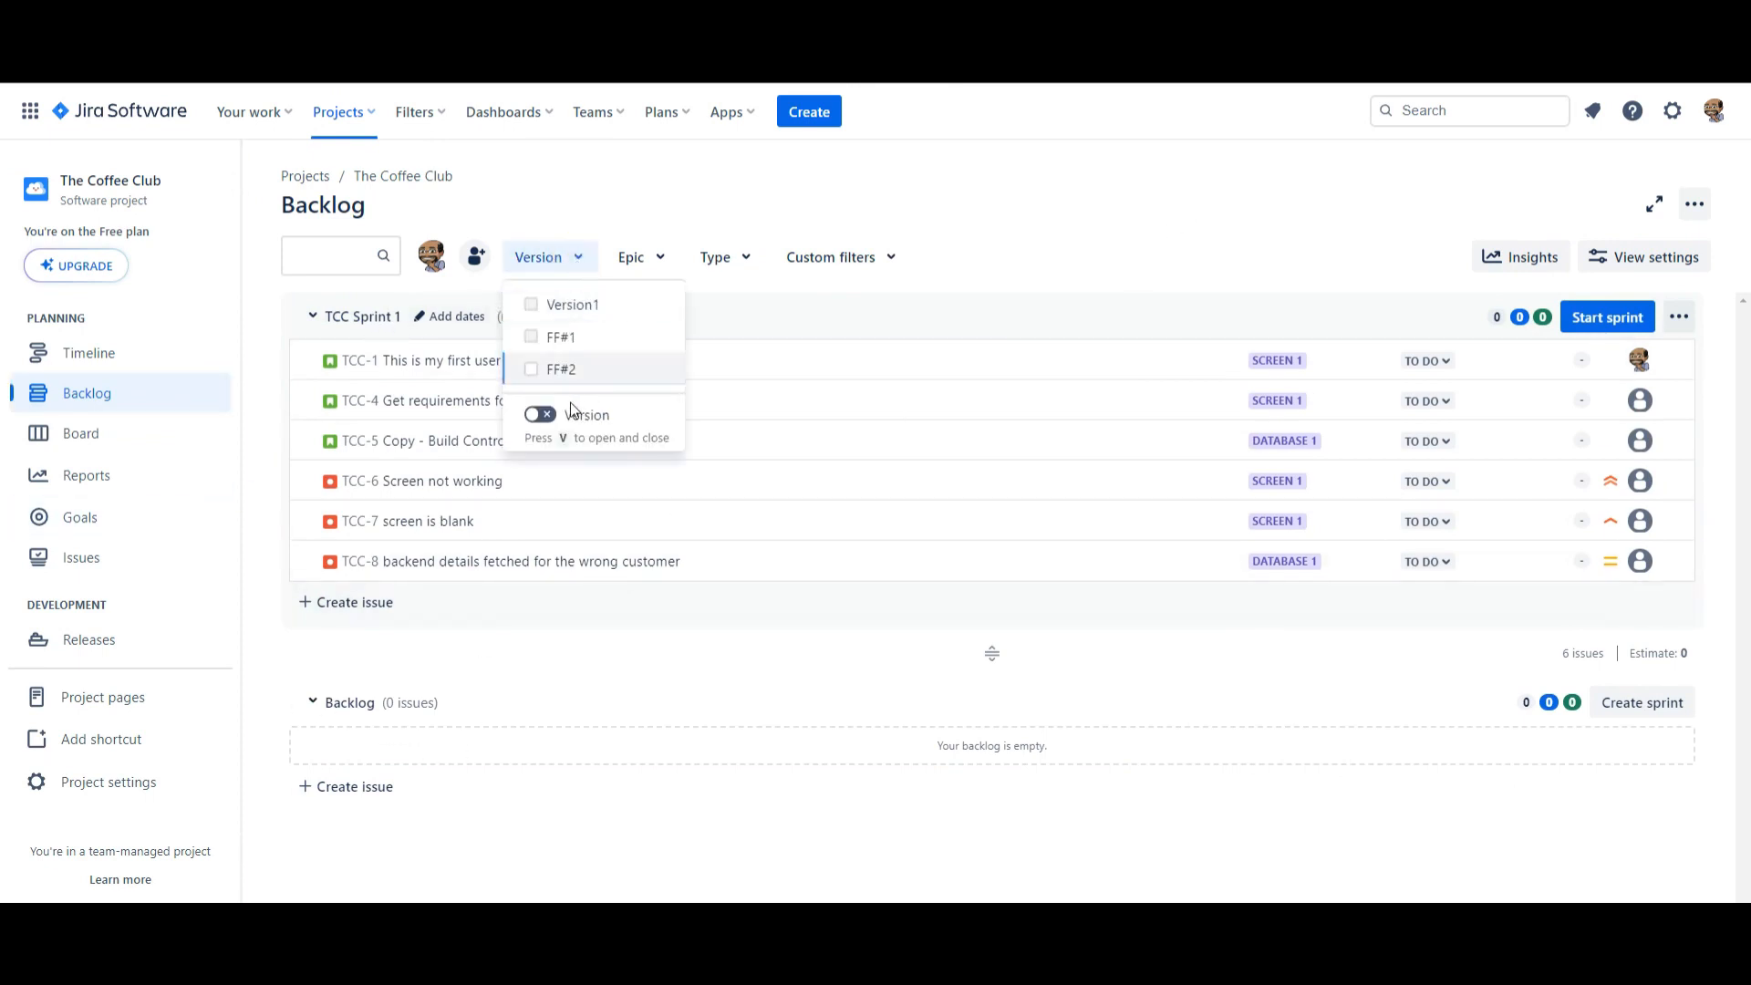
left_click(541, 415)
left_click(645, 257)
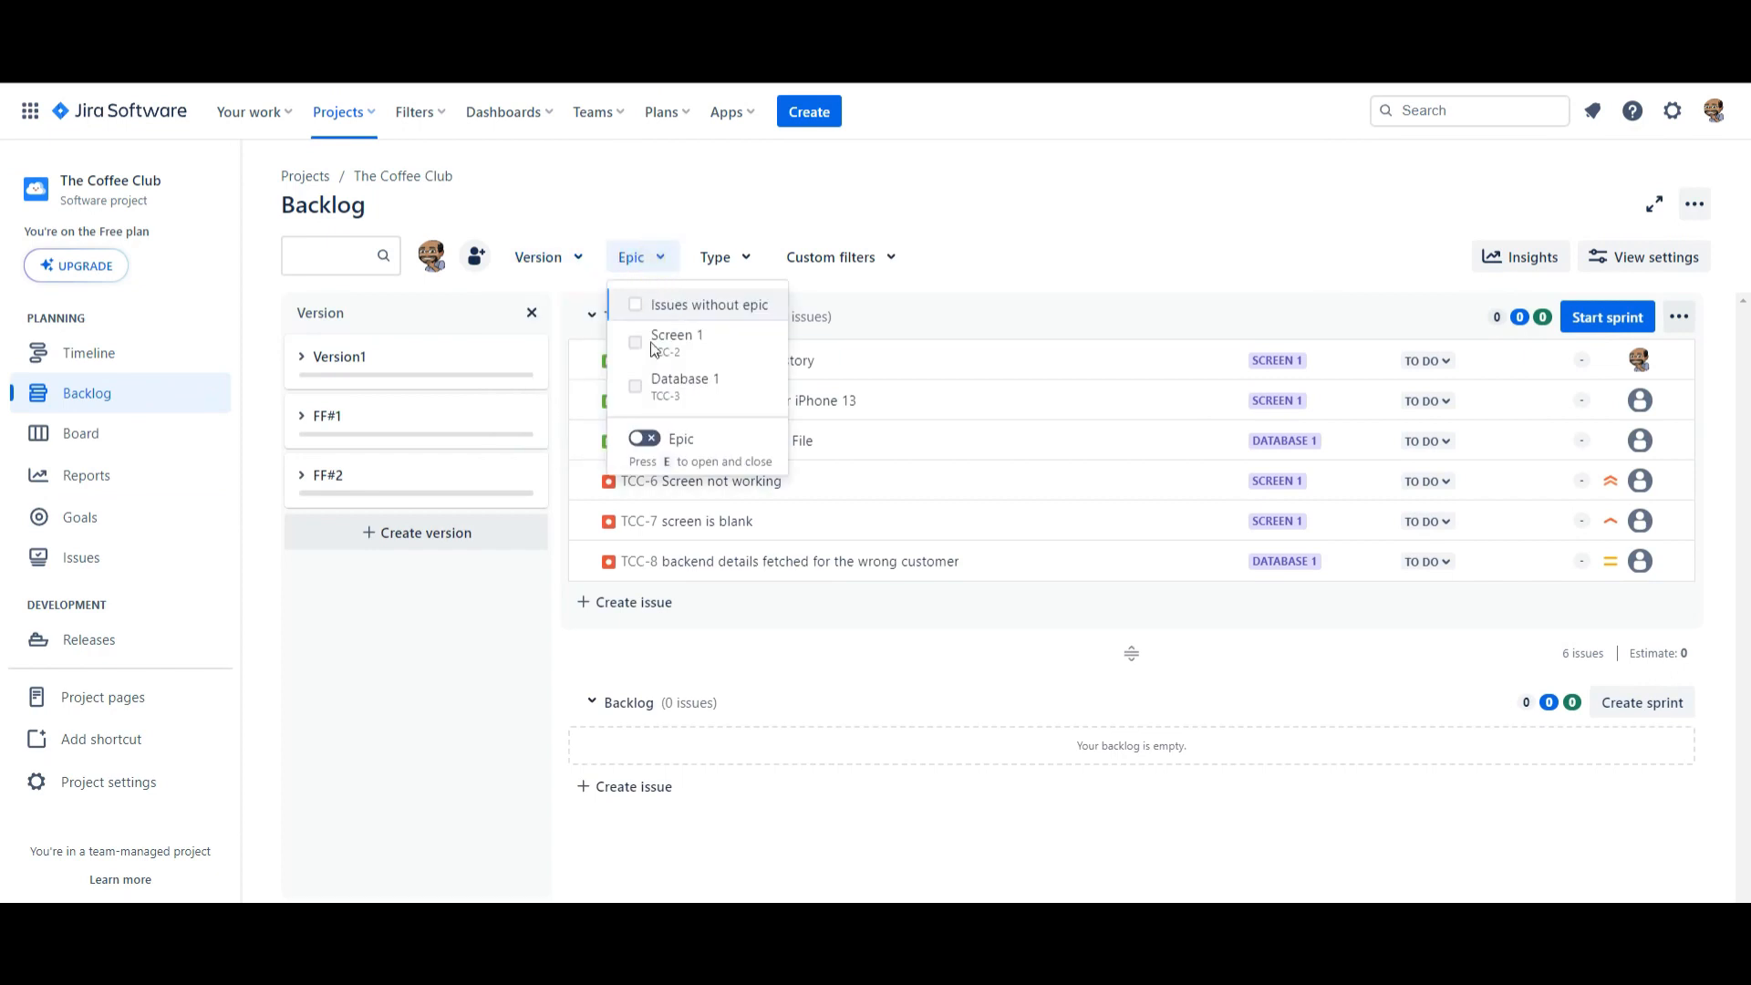
left_click(646, 436)
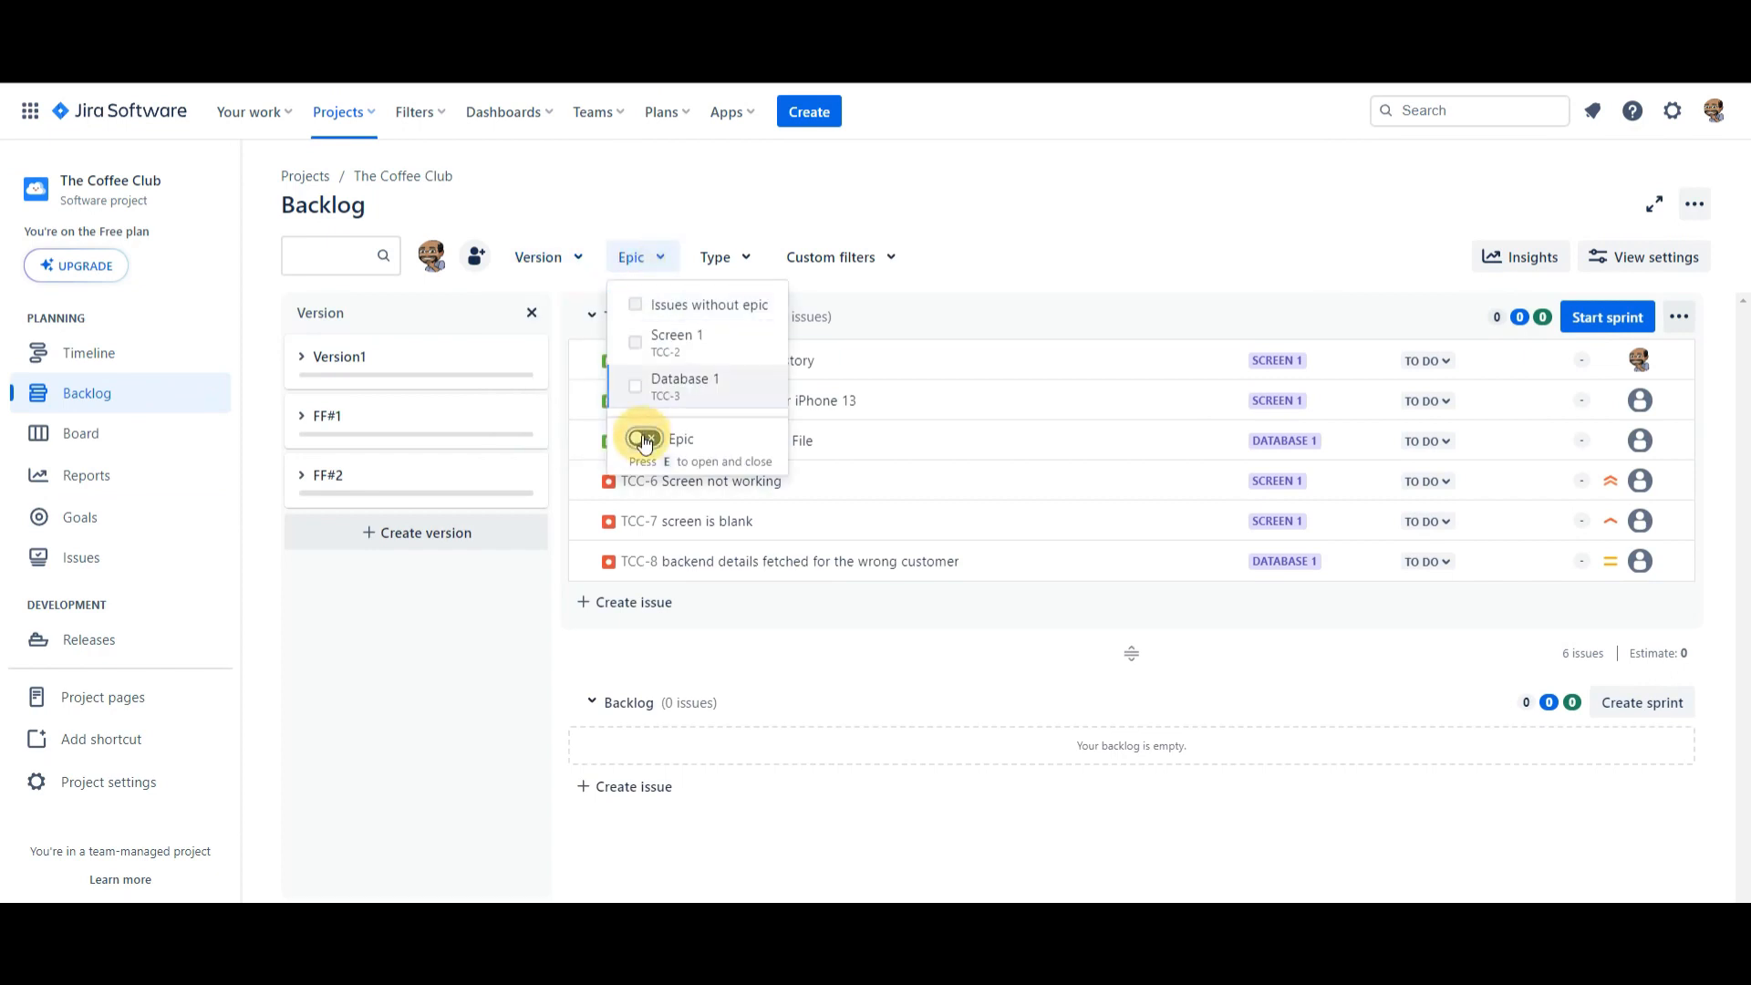
left_click(1058, 865)
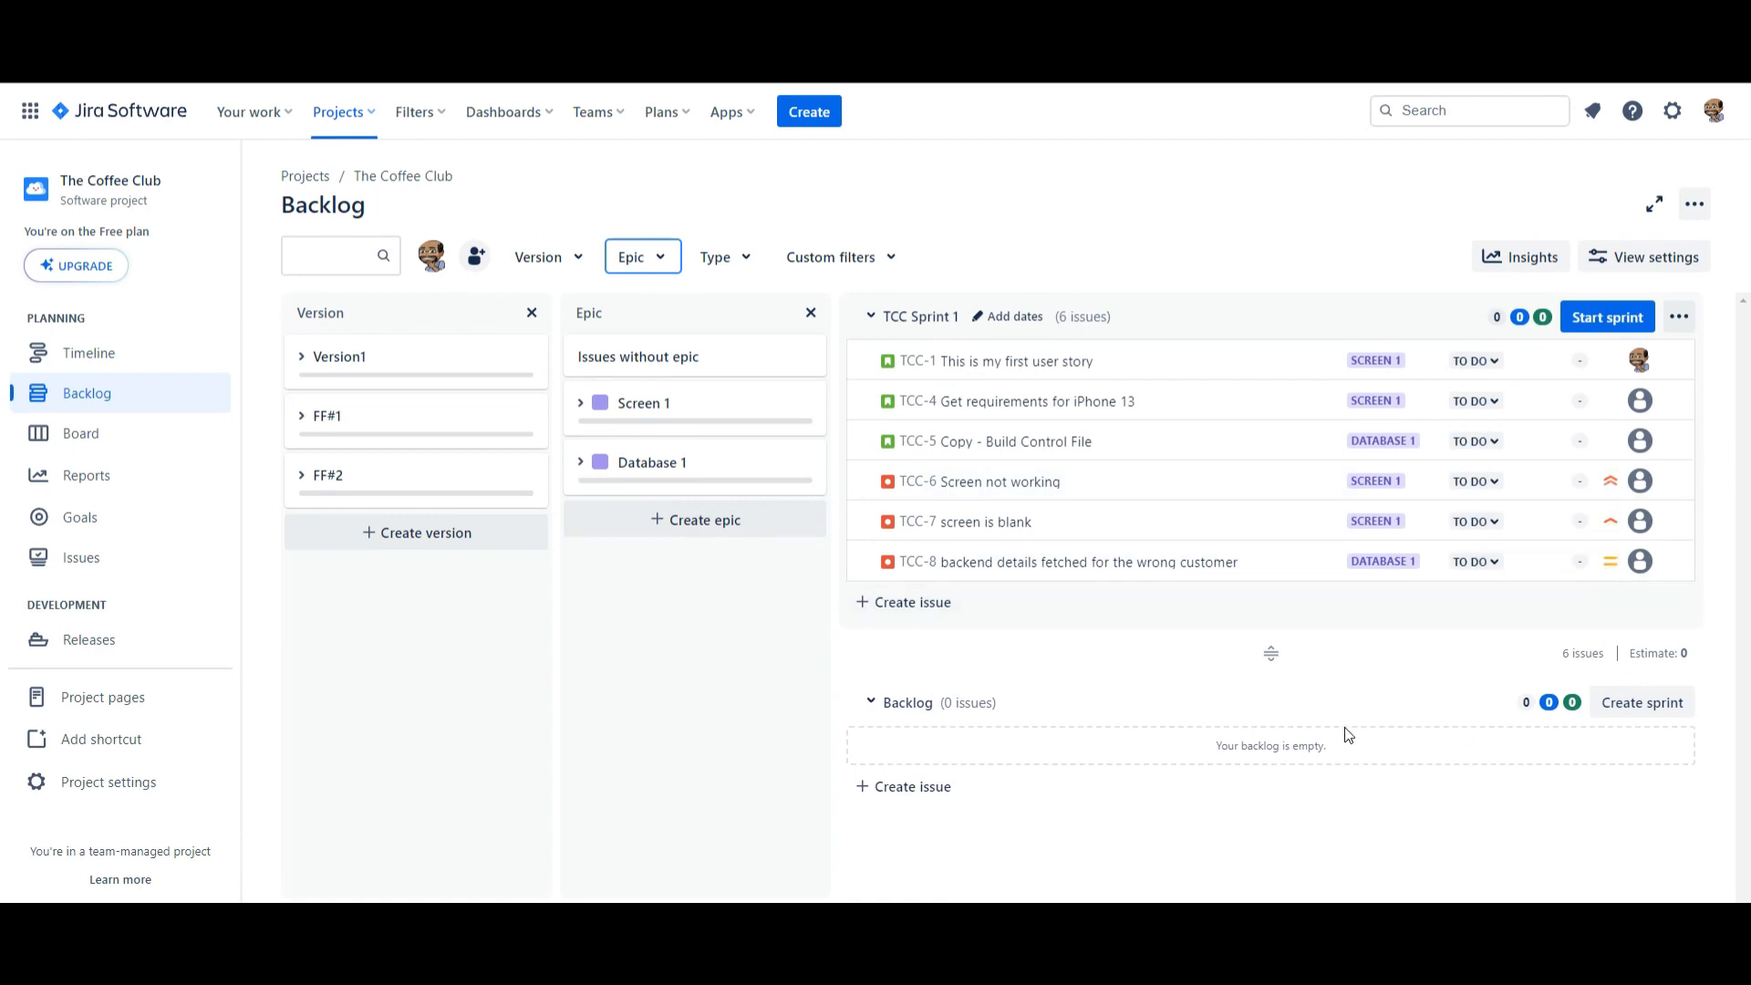
Step: Apply the TotalBugs custom filter to the sprint's issues and narrow it with the P1 filter
left_click(878, 259)
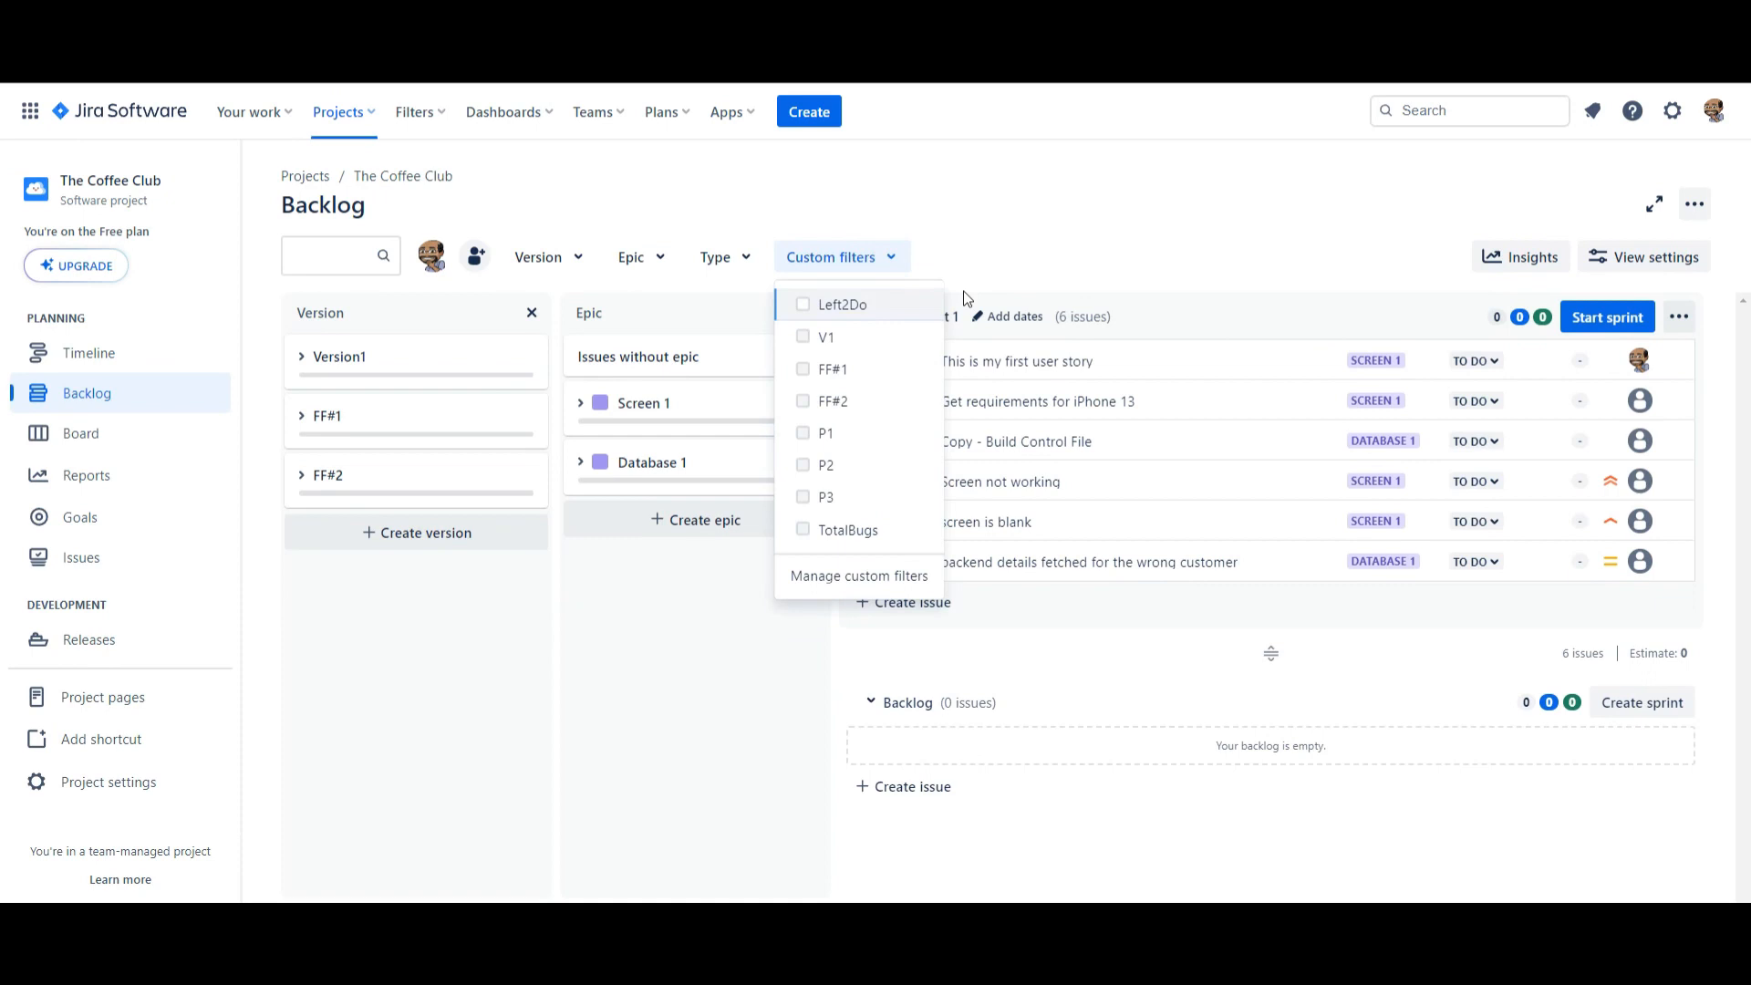
left_click(803, 529)
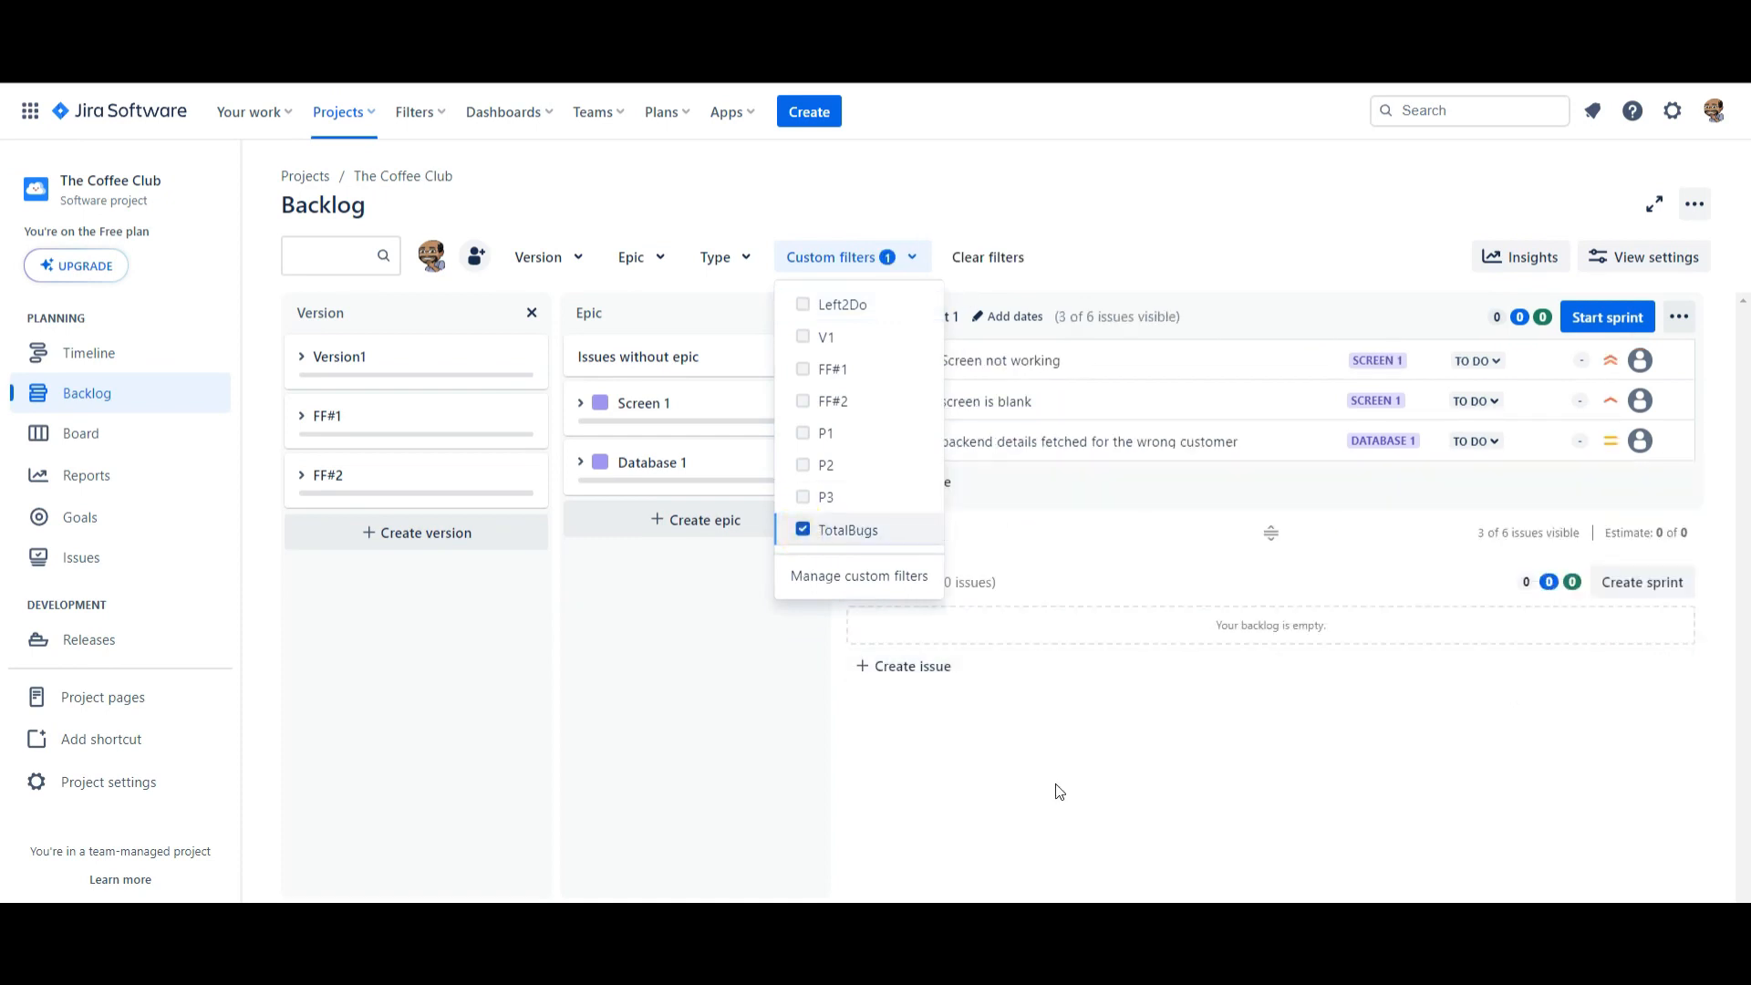
left_click(1064, 776)
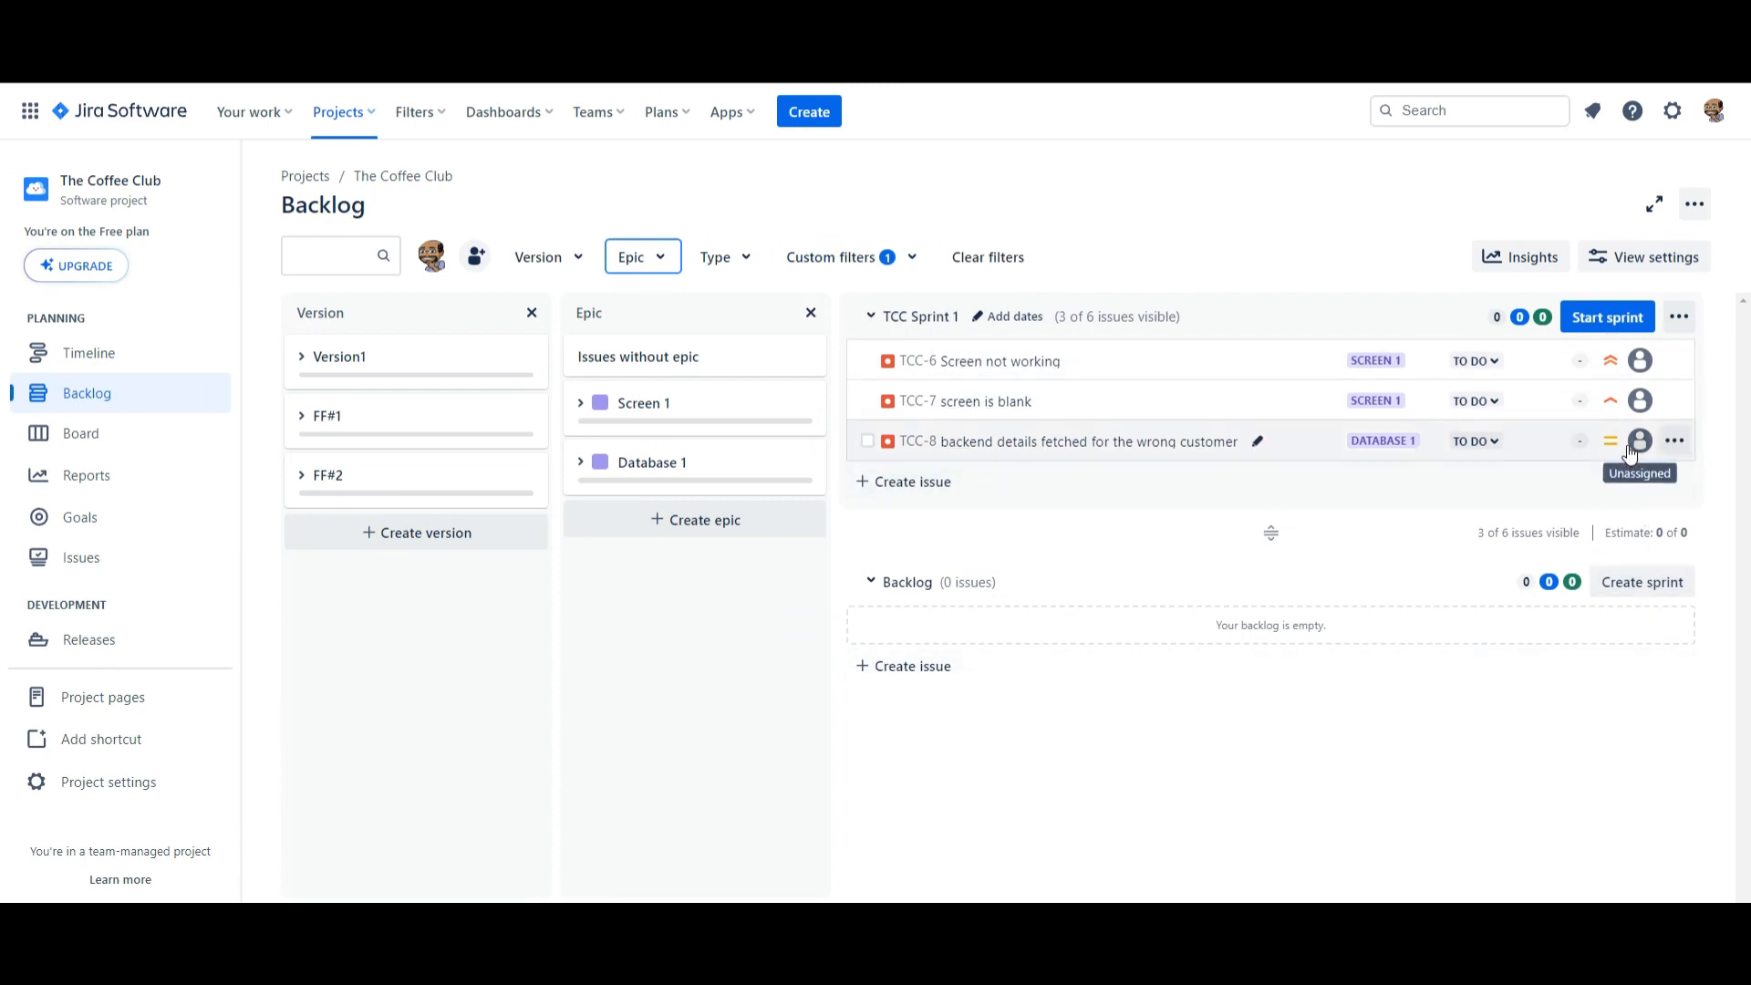
left_click(907, 264)
left_click(802, 434)
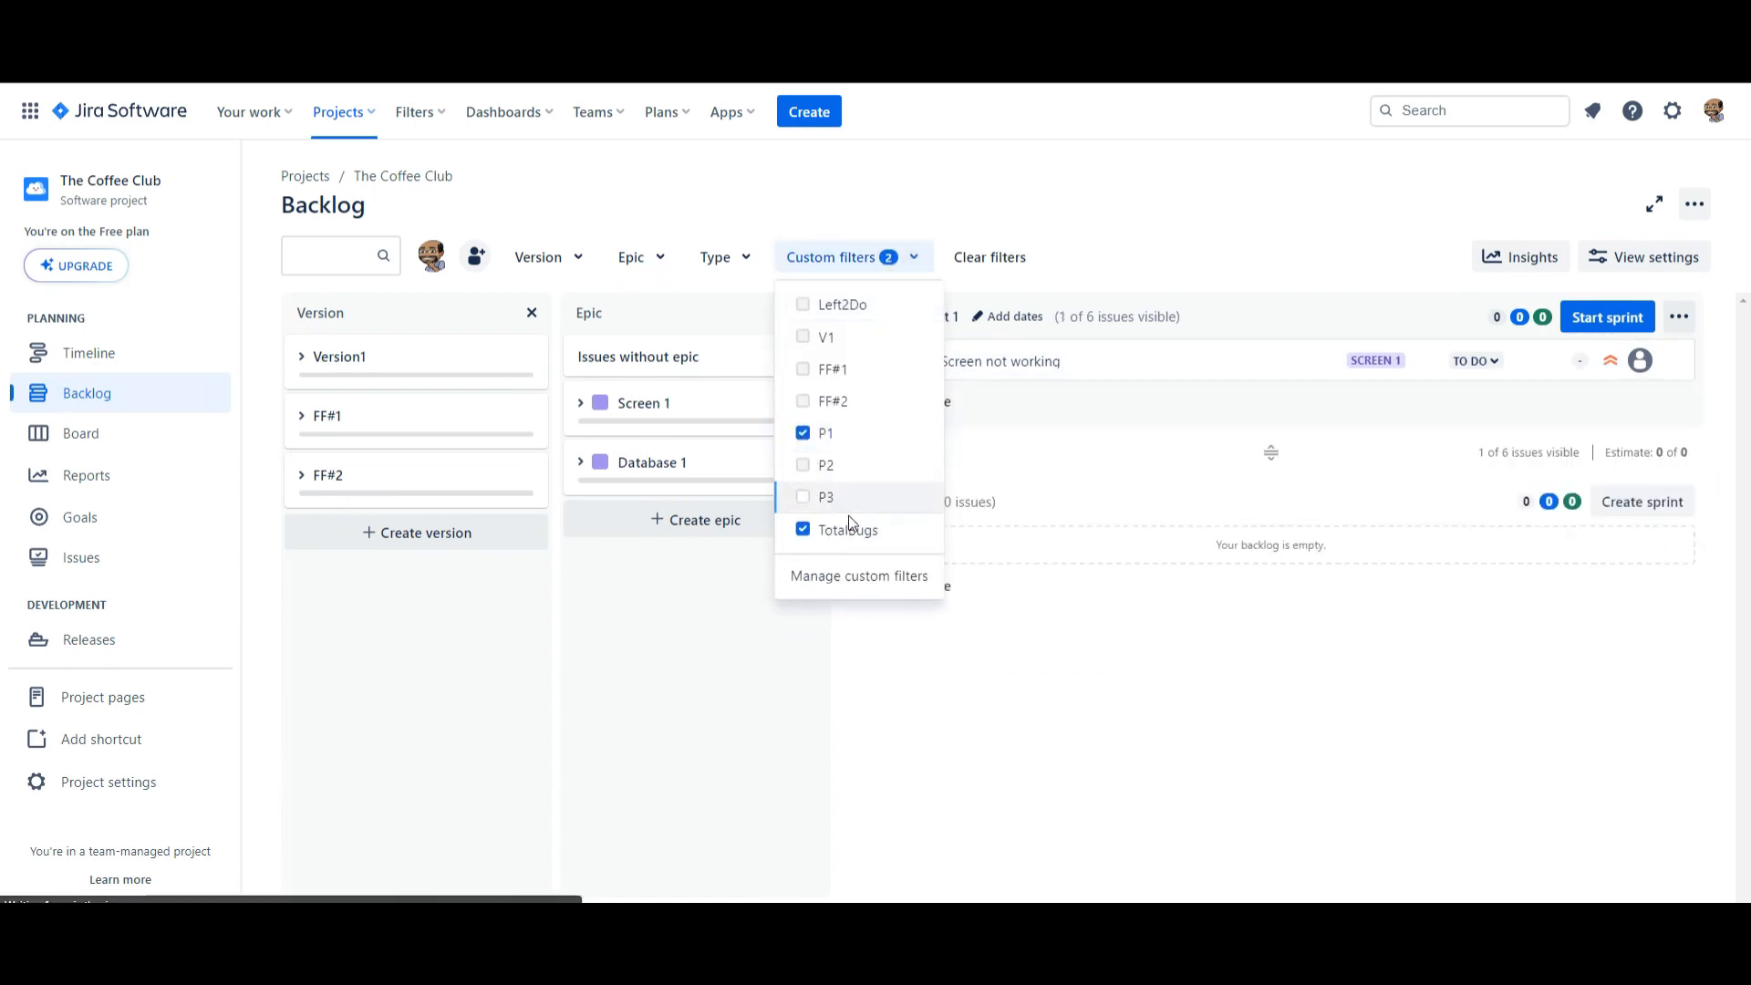
left_click(938, 740)
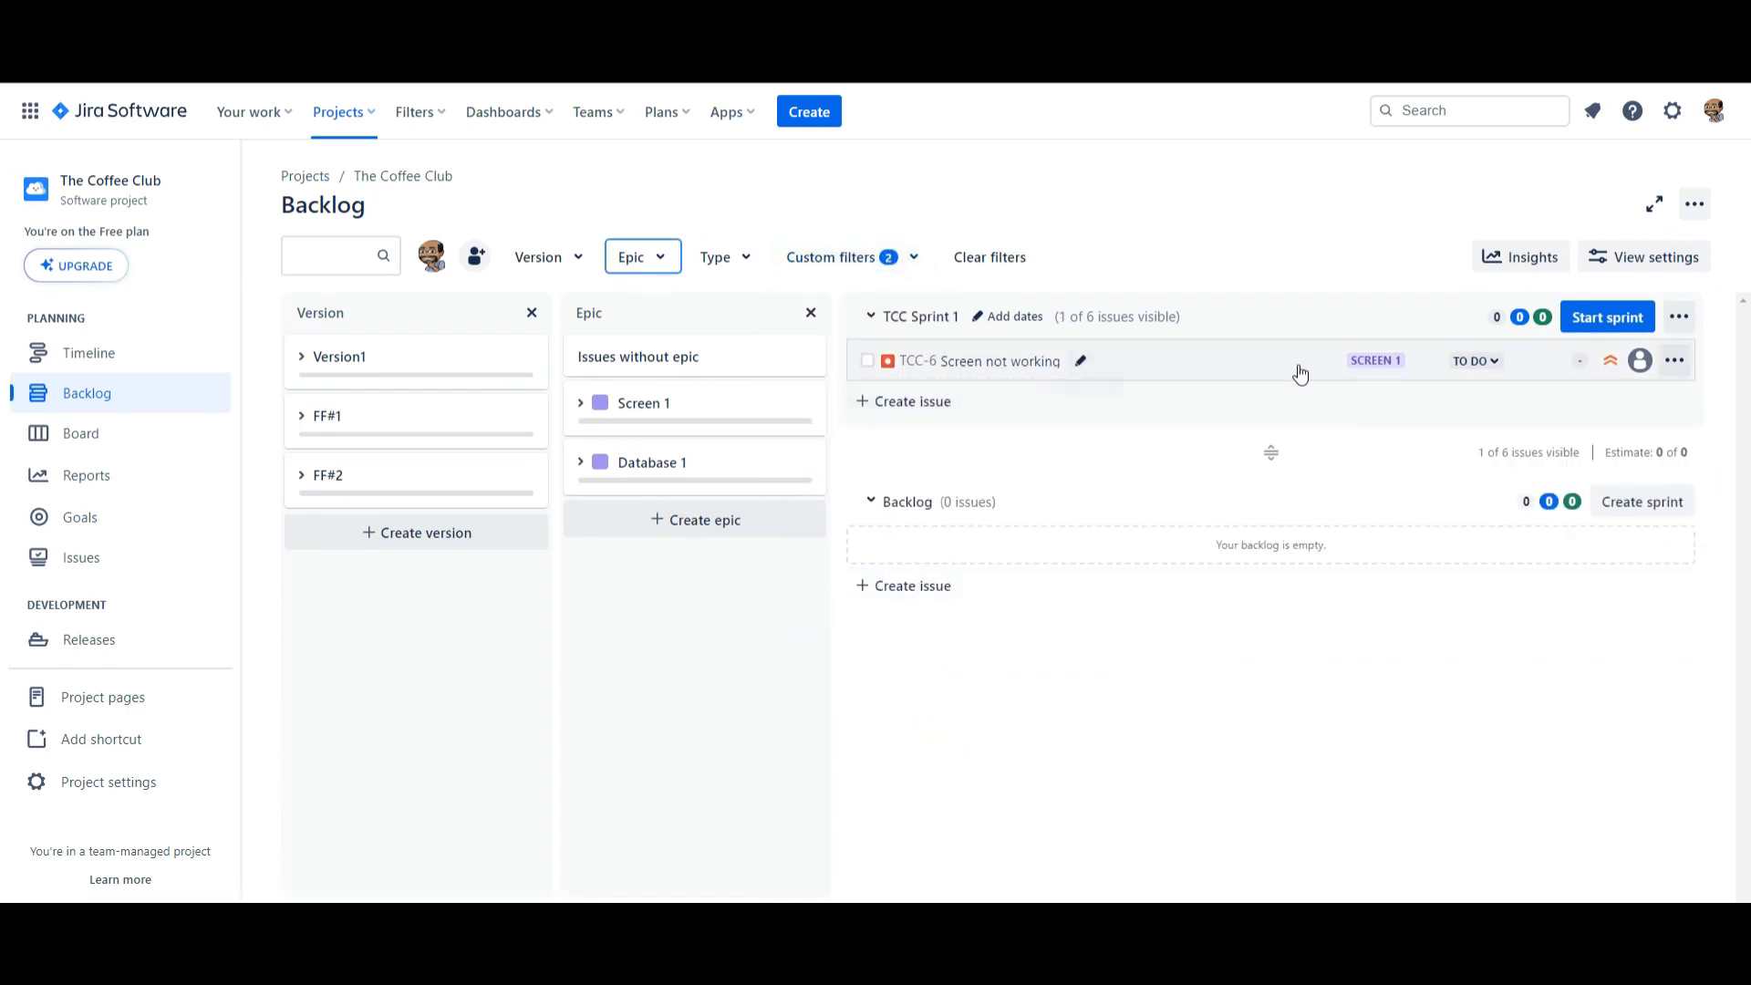
Step: Replace the P1 filter with P2 alongside TotalBugs, check the filtered issues, and clear all filters
left_click(910, 259)
left_click(802, 433)
left_click(803, 465)
left_click(998, 783)
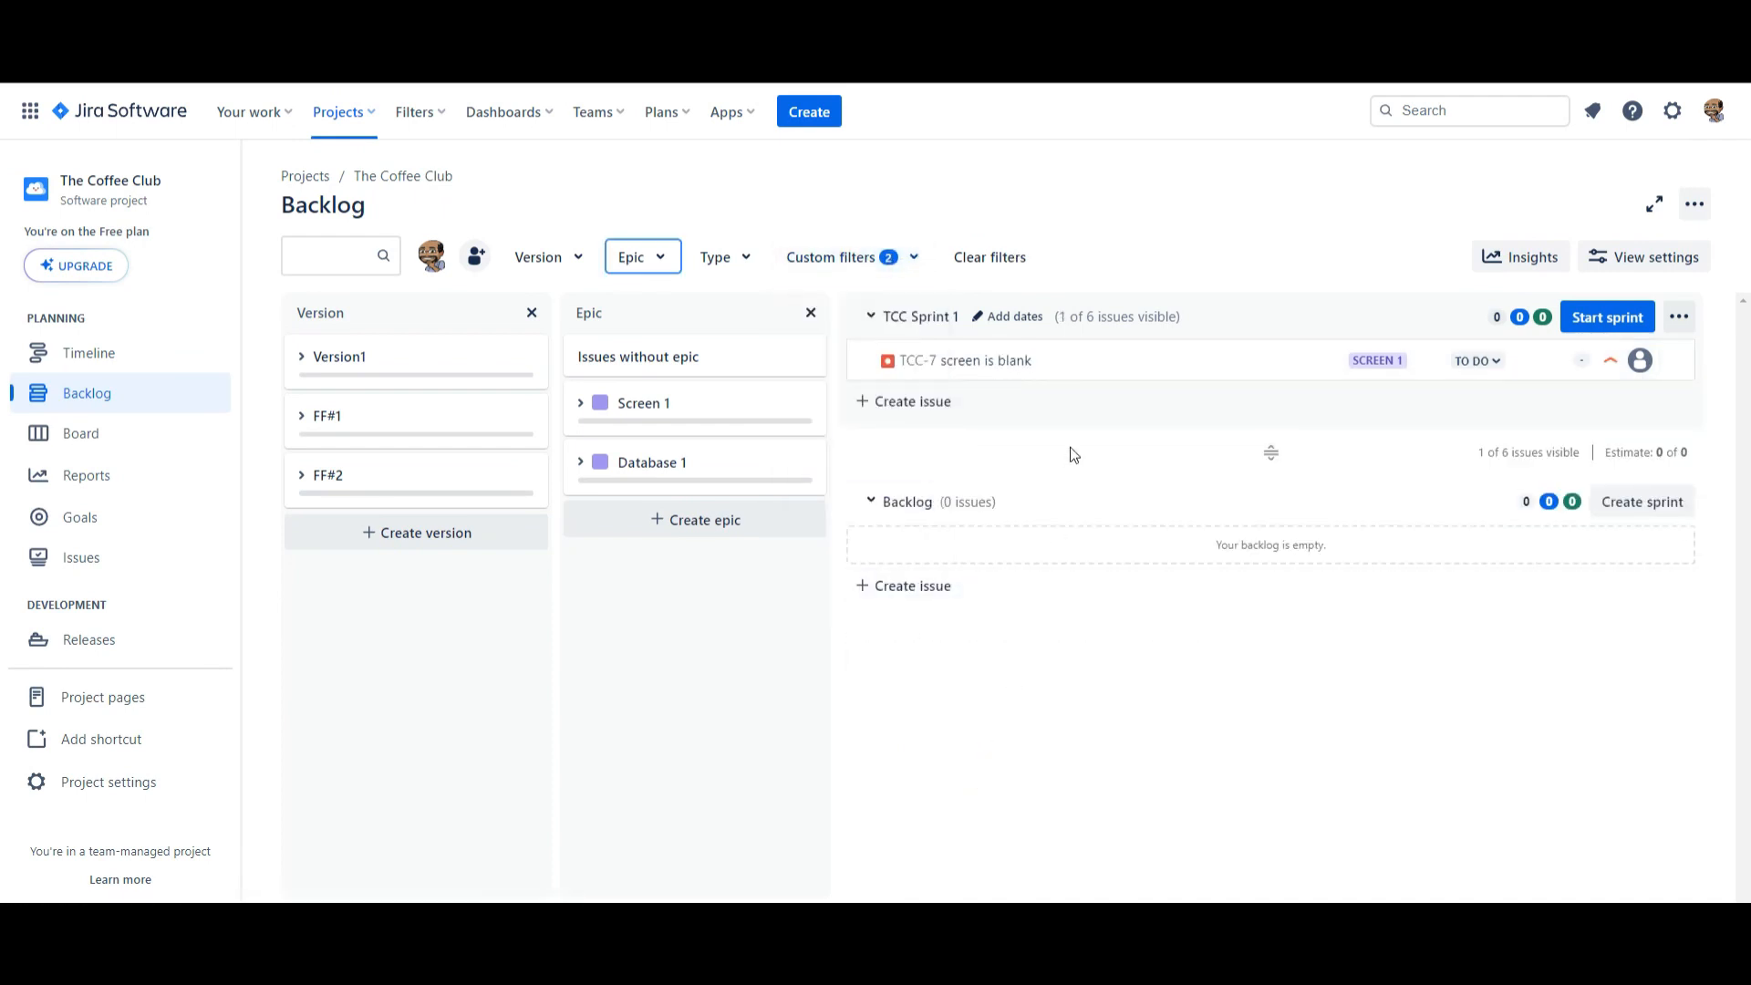
left_click(992, 258)
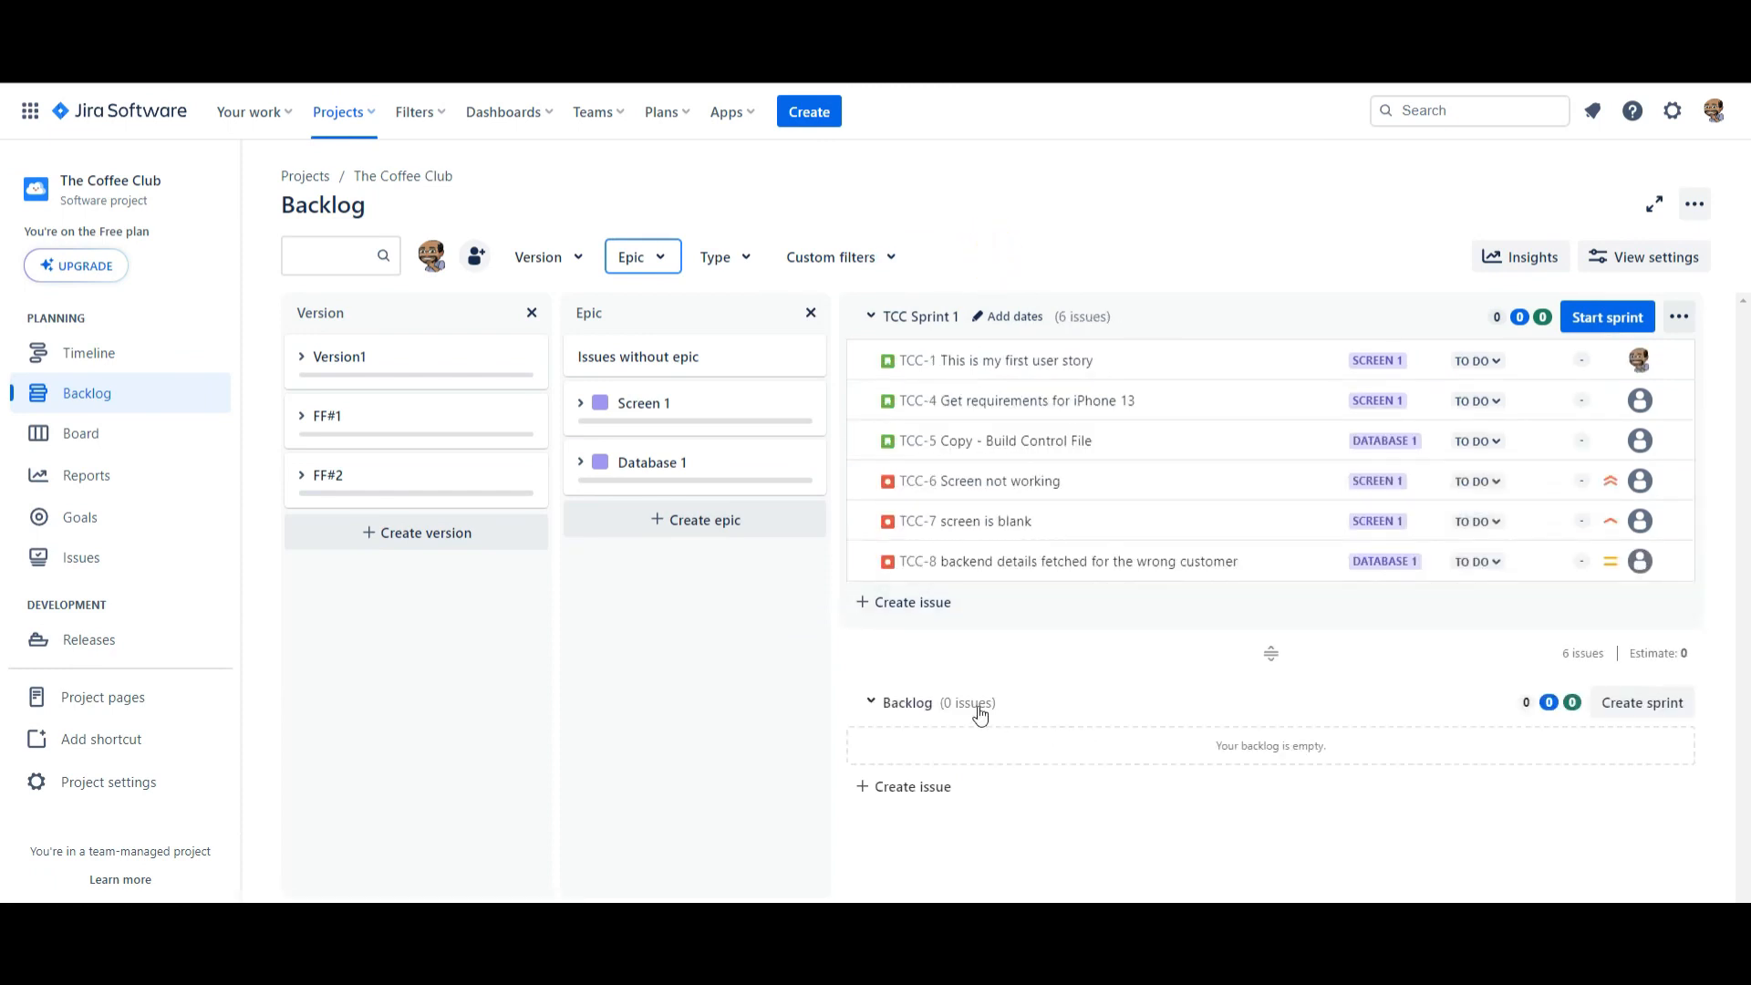